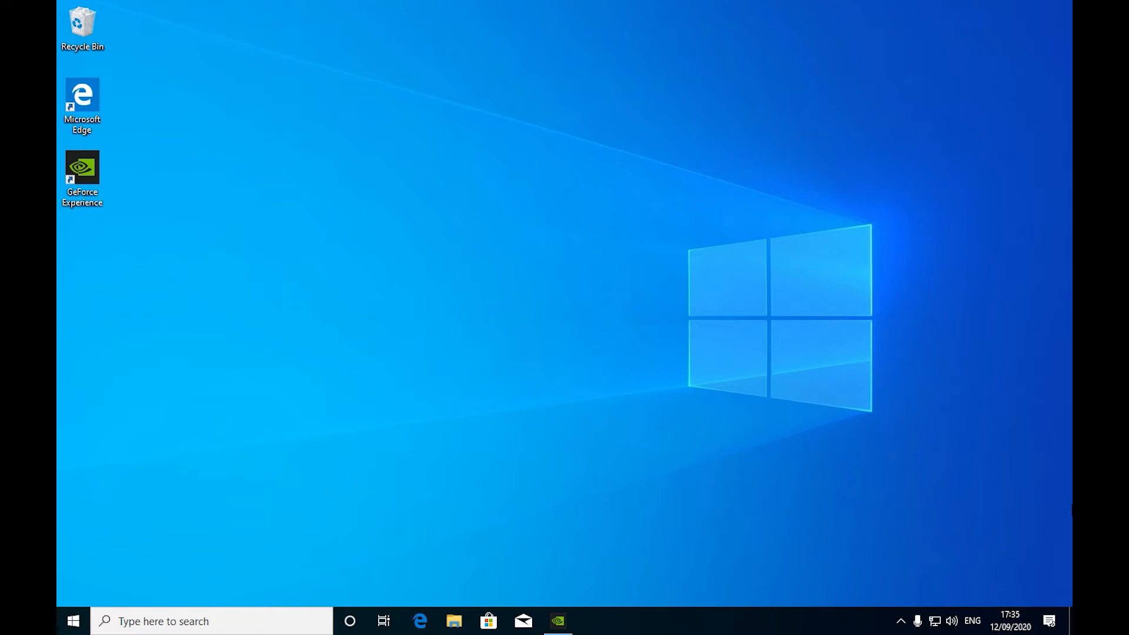
Unpin Mail and Microsoft Store from the taskbar.
{"action": "key", "text": "super"}
{"action": "key", "text": "super"}
{"action": "right_click", "coordinate": [525, 620]}
{"action": "left_click", "coordinate": [524, 591]}
{"action": "right_click", "coordinate": [489, 620]}
{"action": "left_click", "coordinate": [497, 593]}
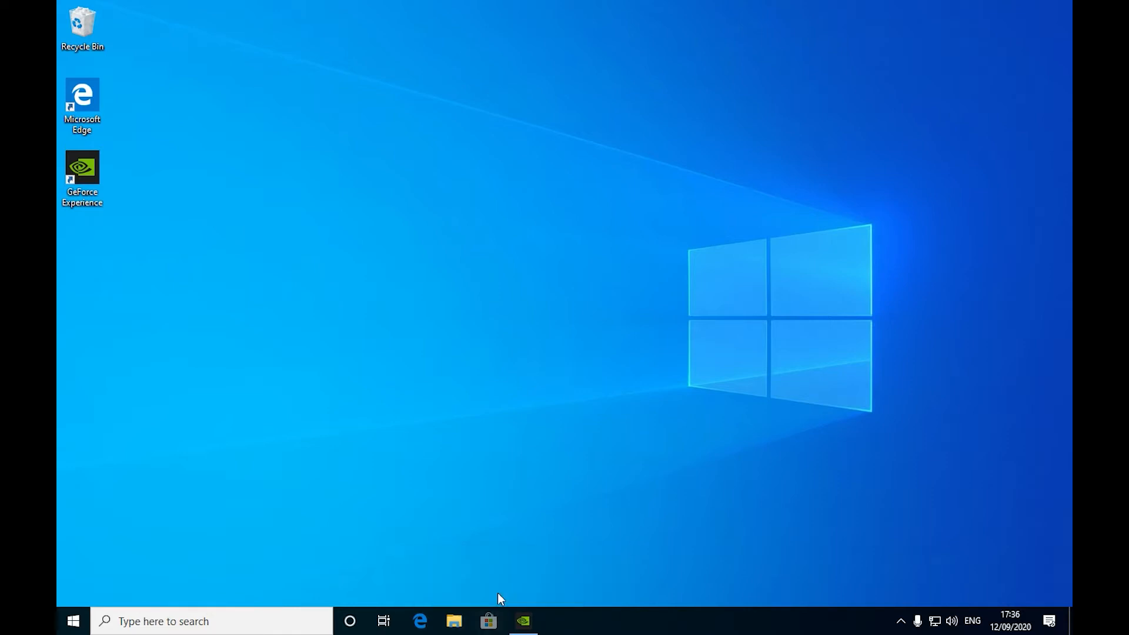
Hide the Cortana button on the taskbar and reduce the search box to a search icon.
{"action": "right_click", "coordinate": [351, 621]}
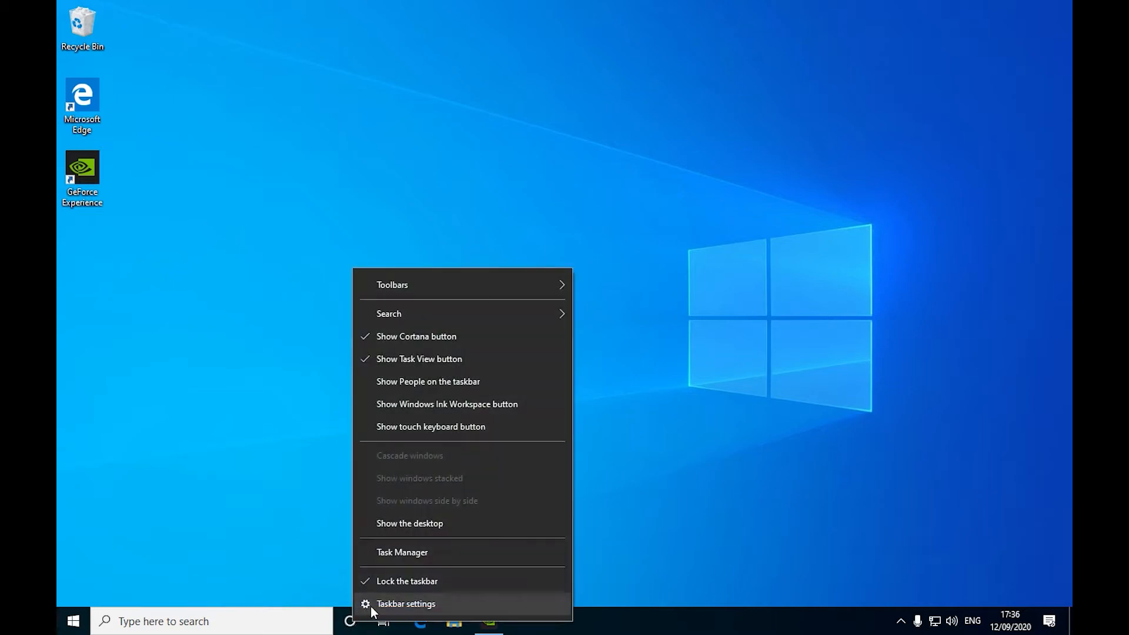
{"action": "left_click", "coordinate": [433, 335]}
{"action": "right_click", "coordinate": [166, 631]}
{"action": "left_click", "coordinate": [731, 441]}
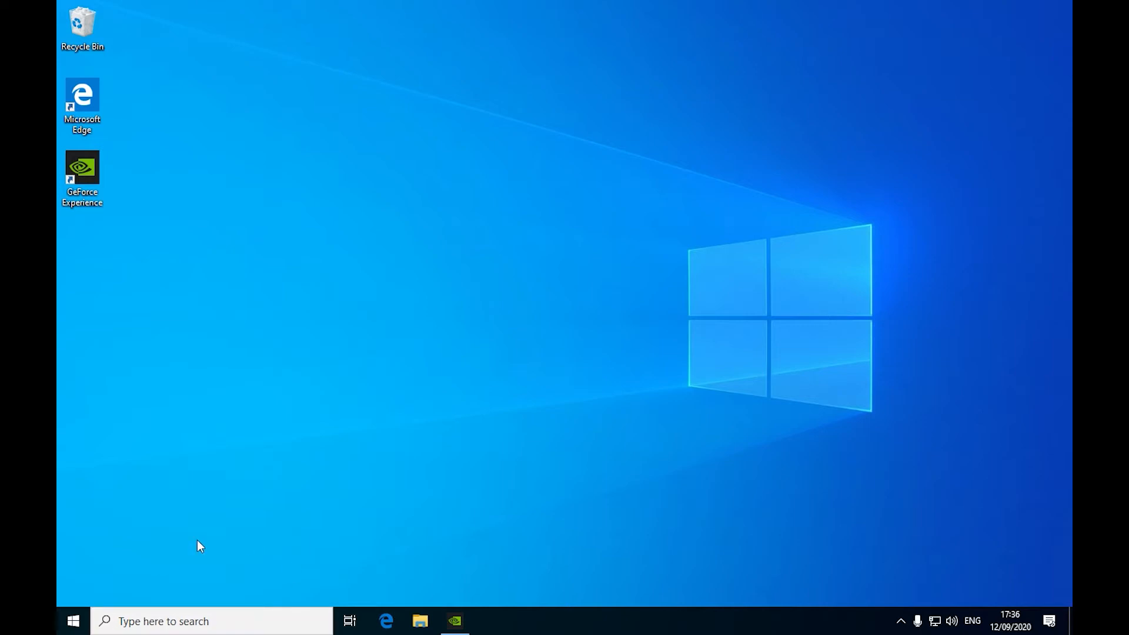
{"action": "right_click", "coordinate": [184, 623]}
{"action": "mouse_move", "coordinate": [298, 317]}
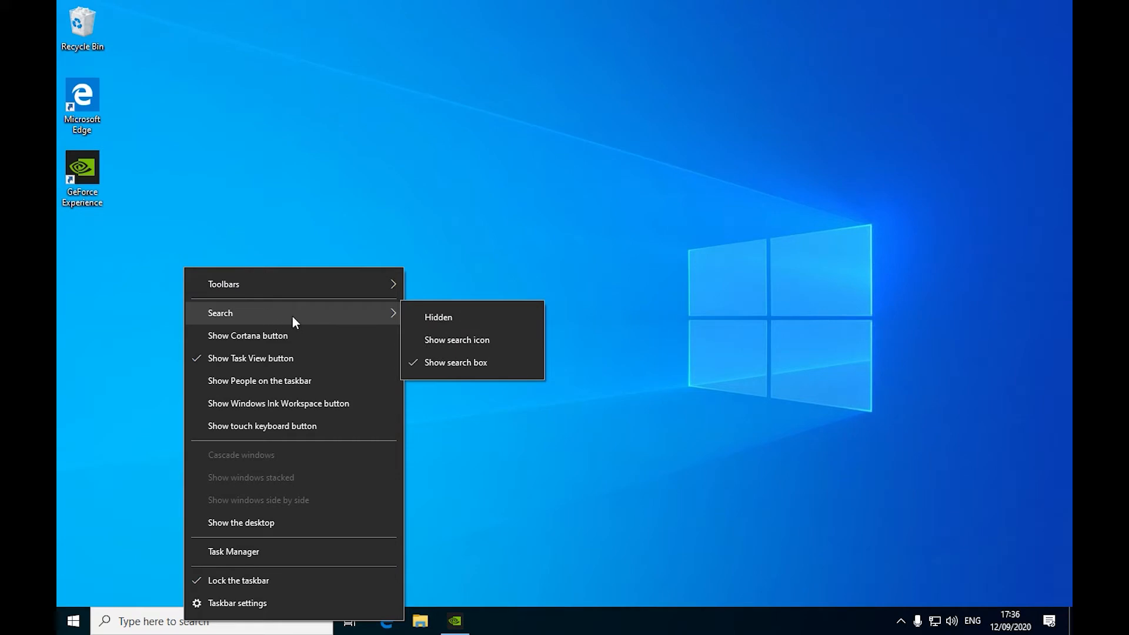
{"action": "left_click", "coordinate": [457, 335]}
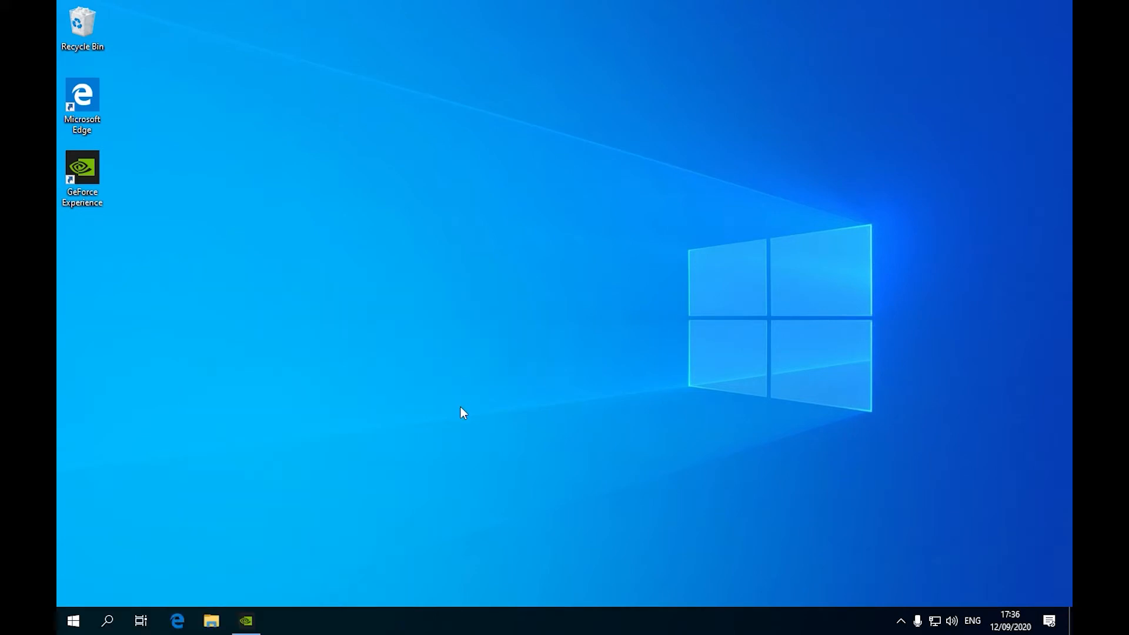
Open the Start menu and widen it so the Productivity and Explore tile groups sit side by side.
{"action": "left_click", "coordinate": [74, 623]}
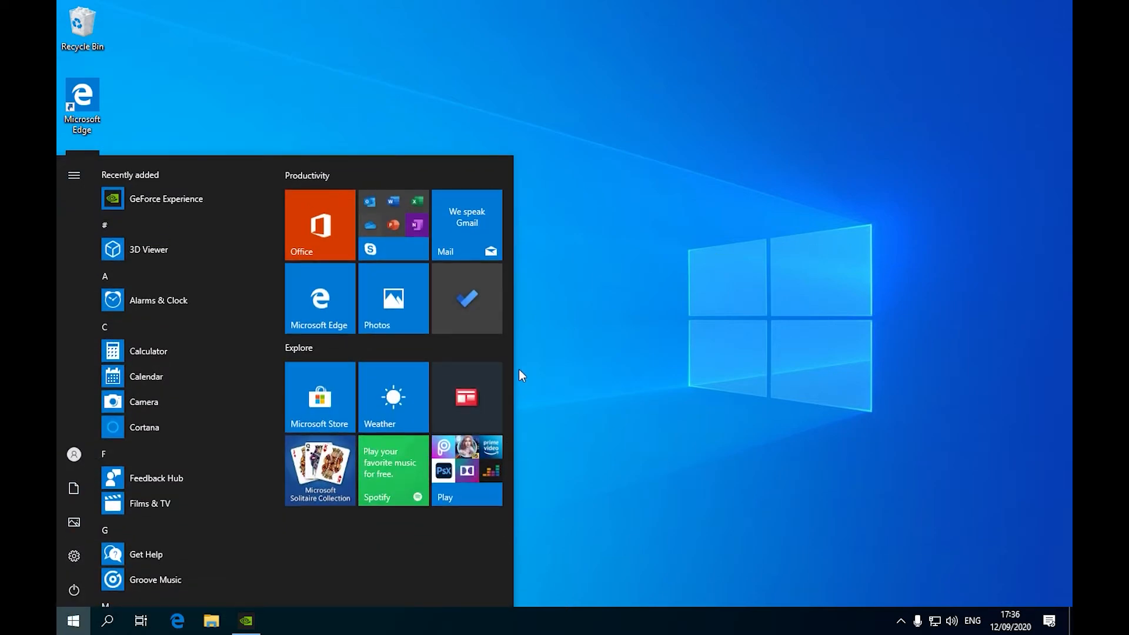
{"action": "left_click_drag", "start_coordinate": [517, 372], "coordinate": [790, 372]}
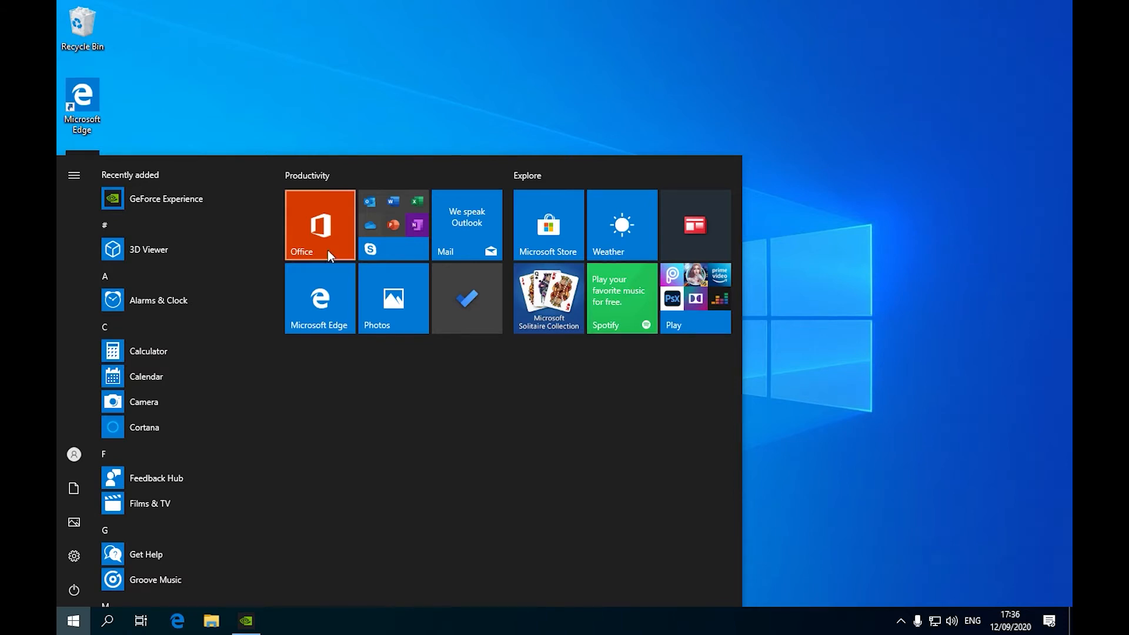
Uninstall Spotify and Office using their Start menu tiles.
{"action": "right_click", "coordinate": [617, 292]}
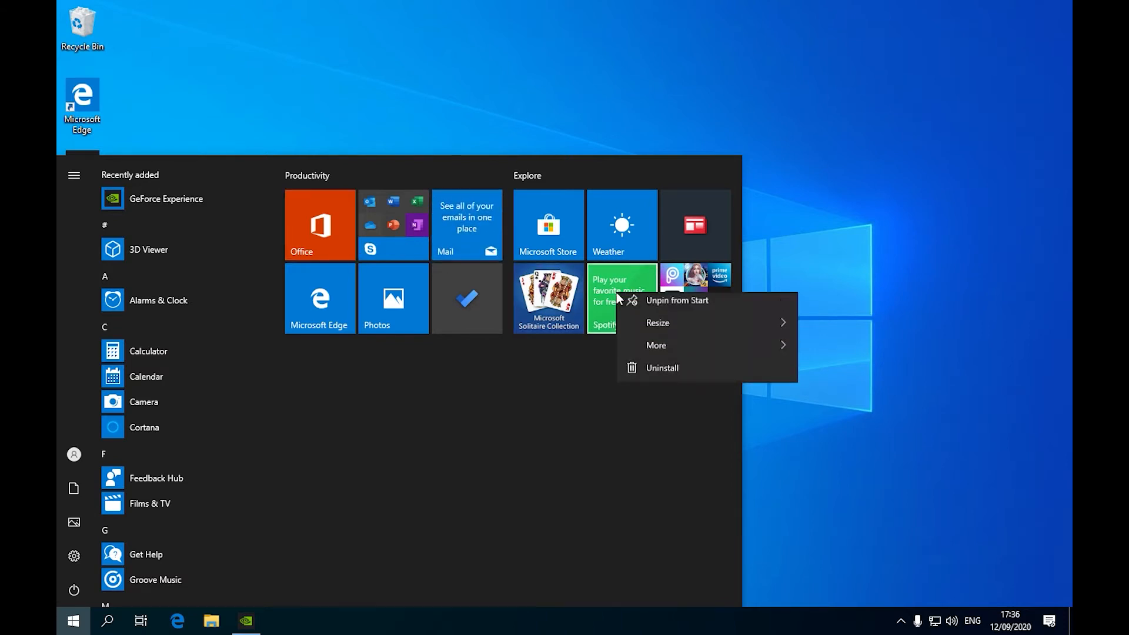
{"action": "left_click", "coordinate": [680, 369]}
{"action": "left_click", "coordinate": [676, 240]}
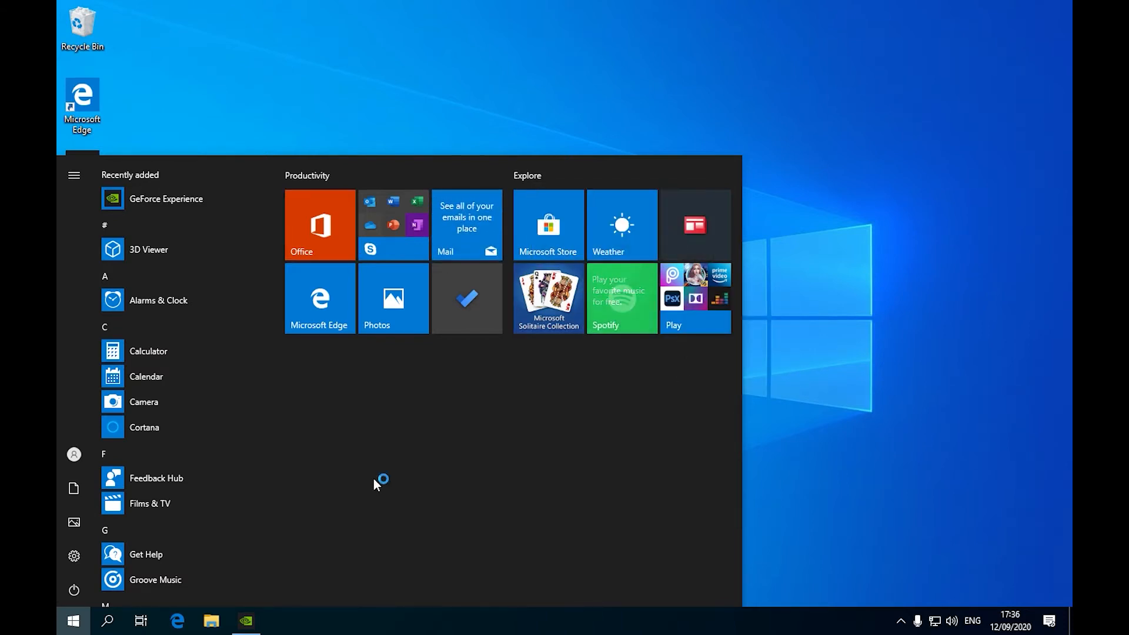
{"action": "right_click", "coordinate": [341, 239]}
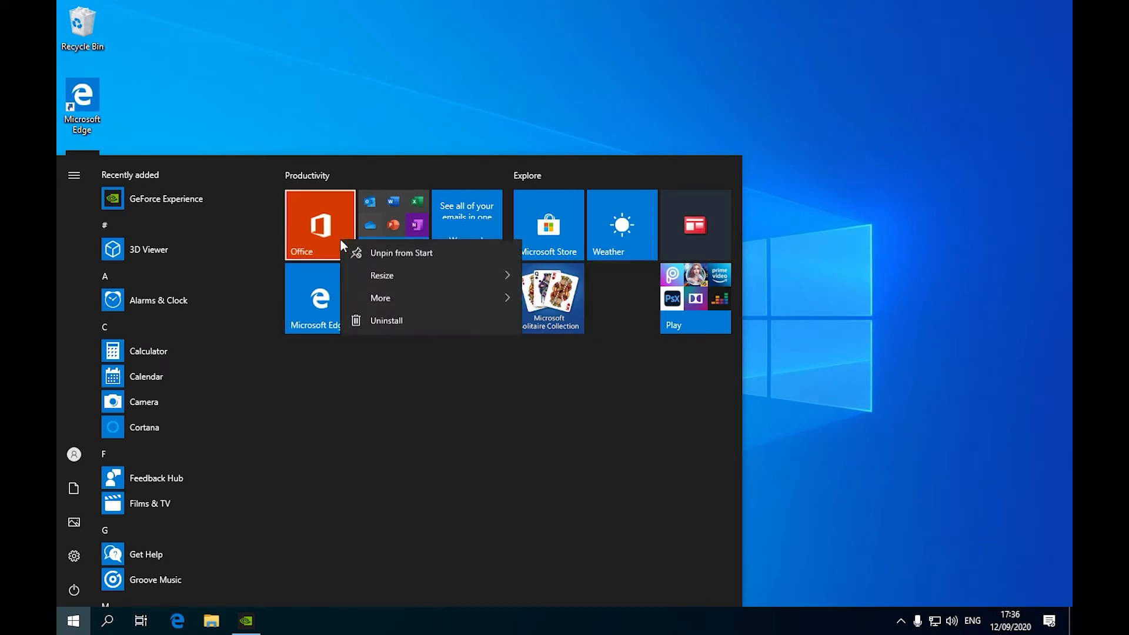
{"action": "left_click", "coordinate": [378, 322]}
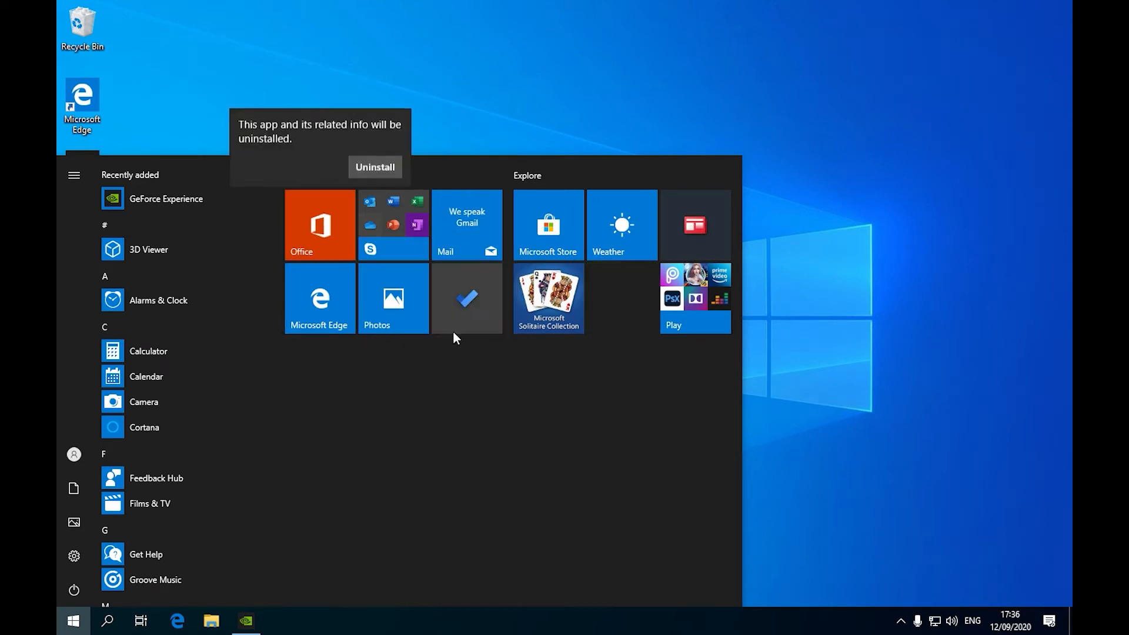
{"action": "left_click", "coordinate": [386, 171]}
Uninstall the news app whose tile shows a red newspaper in the Explore group.
{"action": "right_click", "coordinate": [702, 218]}
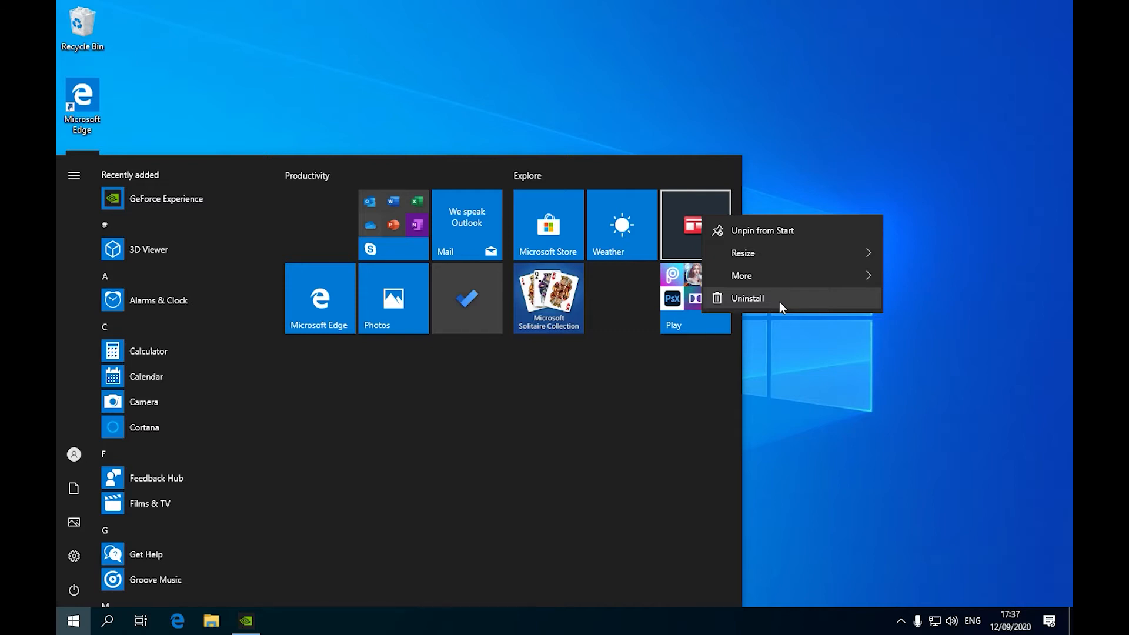
{"action": "left_click", "coordinate": [674, 401]}
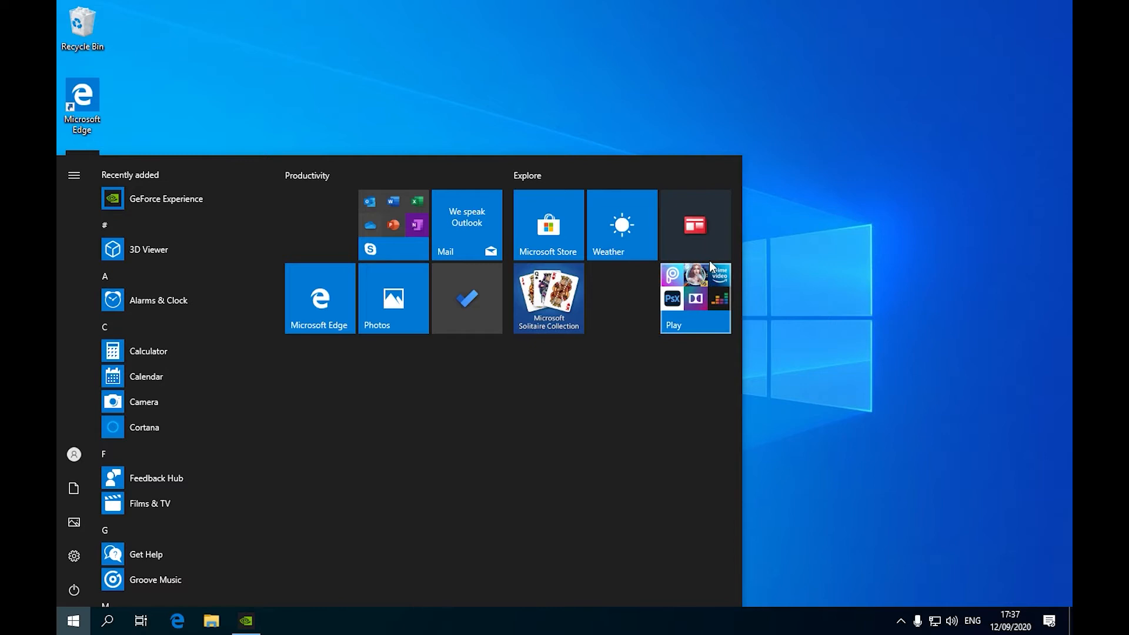
{"action": "right_click", "coordinate": [700, 227]}
{"action": "left_click", "coordinate": [788, 314]}
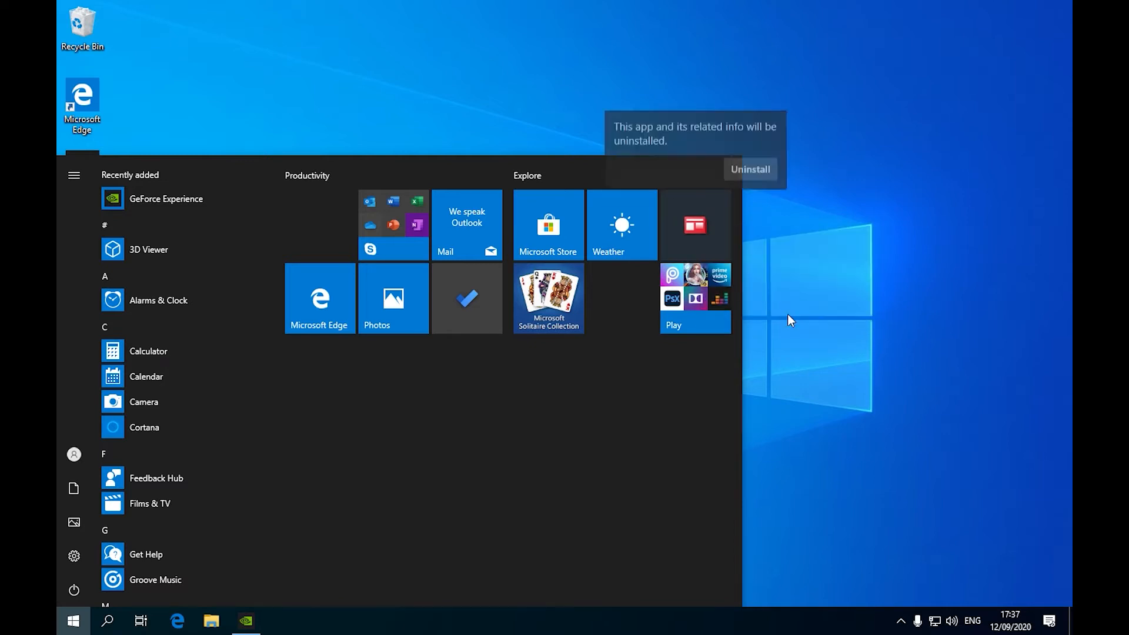
{"action": "left_click", "coordinate": [750, 169]}
Expand the Play tile folder and uninstall Prime Video and the music app with the coloured equalizer bars.
{"action": "left_click", "coordinate": [709, 317]}
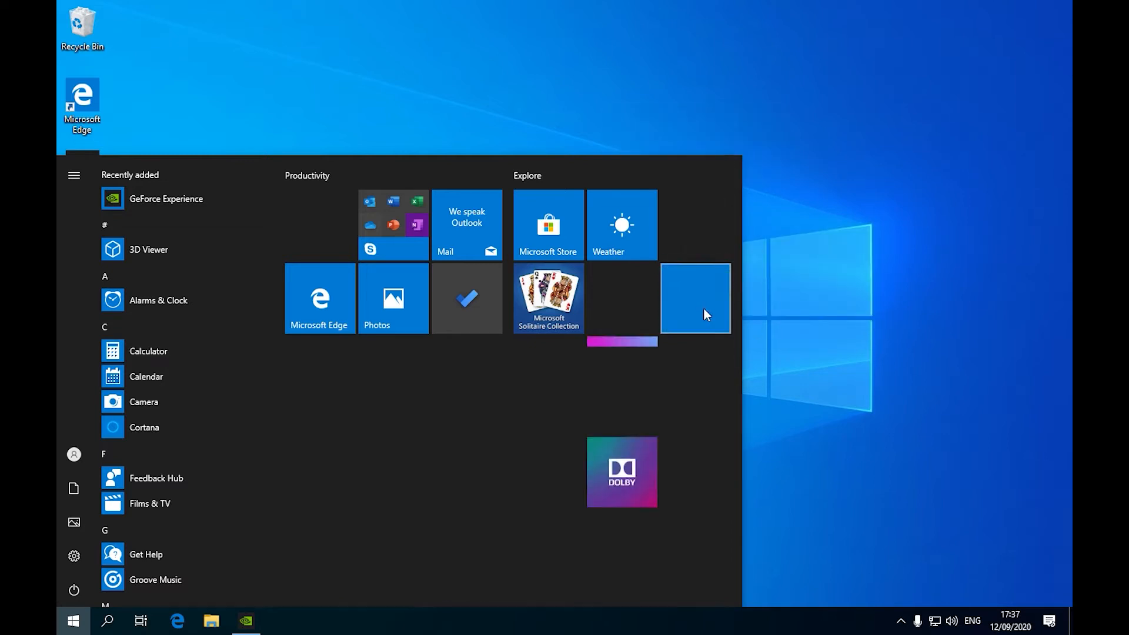
{"action": "right_click", "coordinate": [550, 408]}
{"action": "left_click", "coordinate": [604, 489]}
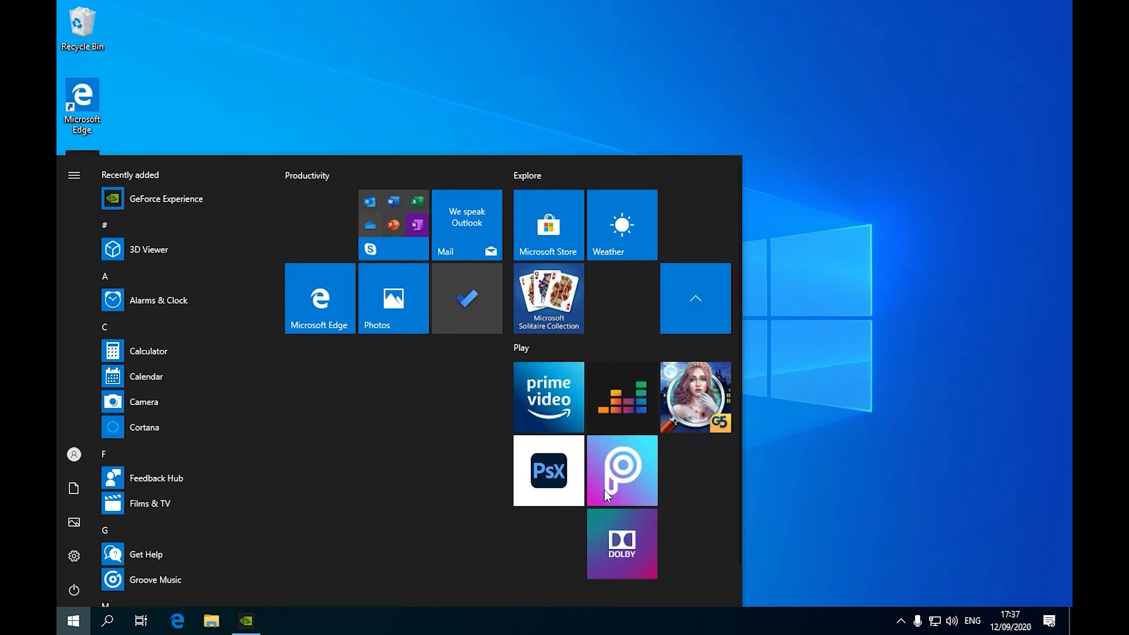
{"action": "left_click", "coordinate": [628, 344]}
{"action": "right_click", "coordinate": [631, 395]}
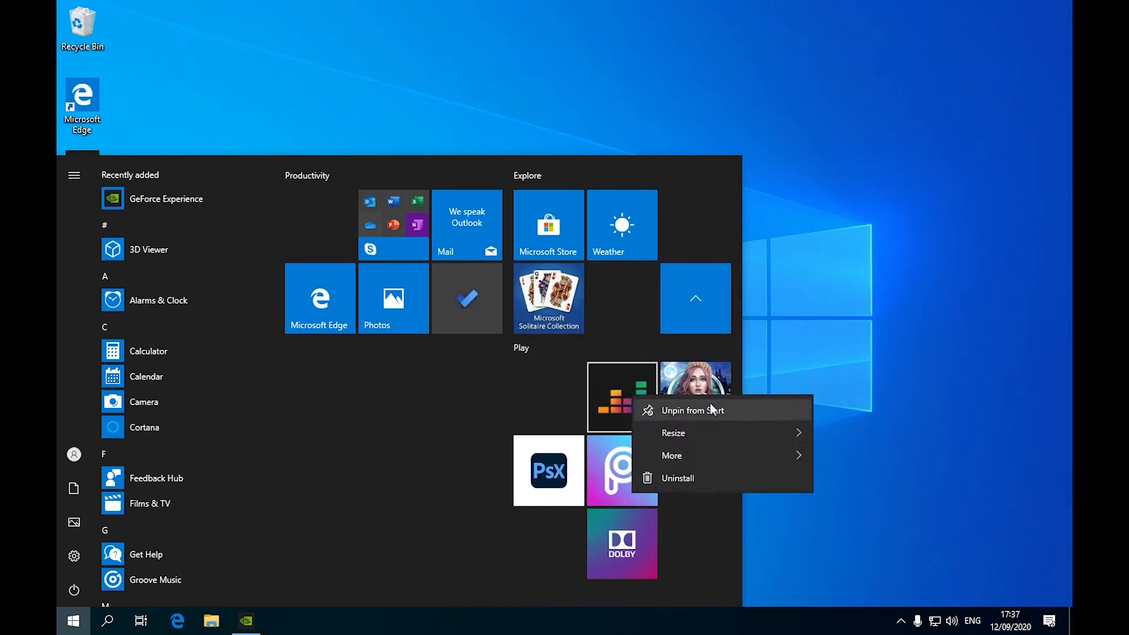
{"action": "left_click", "coordinate": [704, 478]}
{"action": "left_click", "coordinate": [679, 340]}
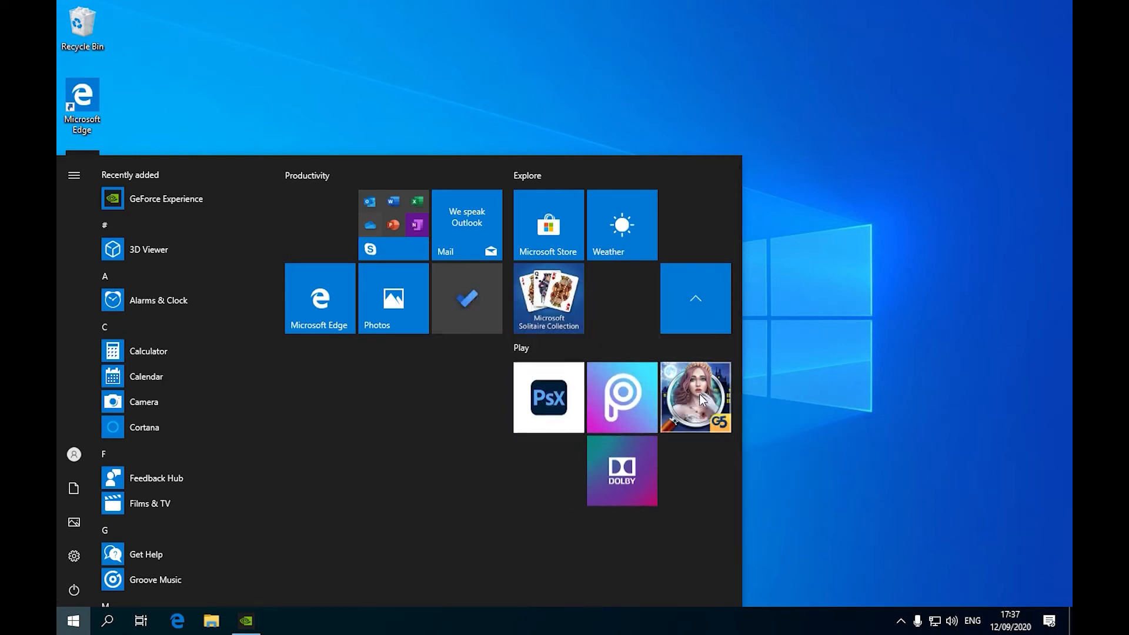
Uninstall the G5 game and the PicsArt app from the Play folder.
{"action": "right_click", "coordinate": [698, 393]}
{"action": "left_click", "coordinate": [744, 478]}
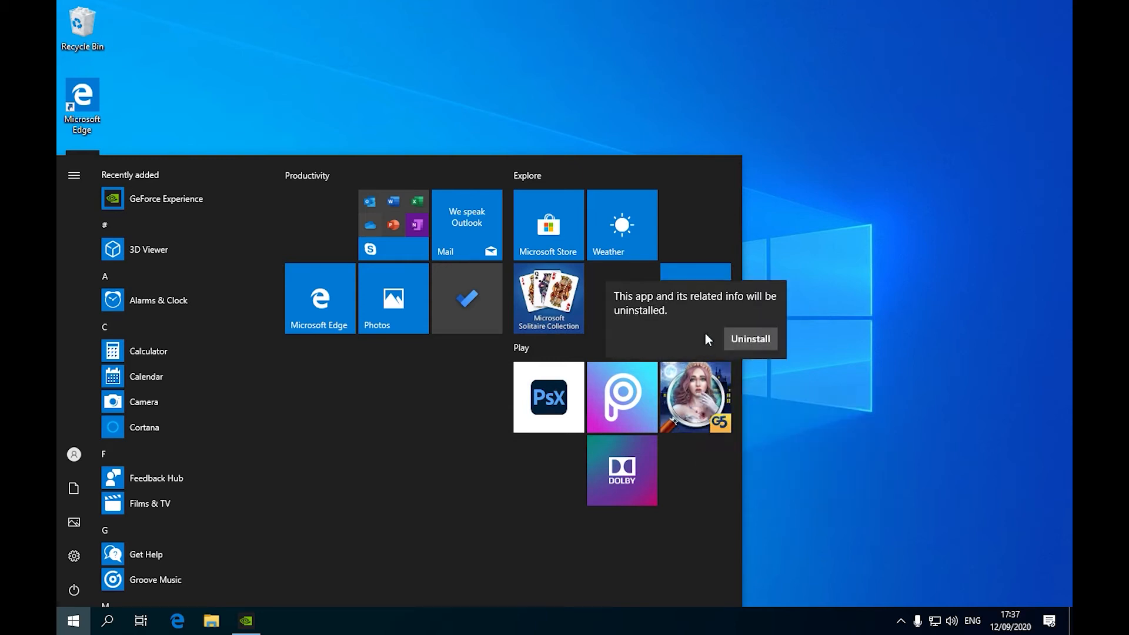
{"action": "left_click", "coordinate": [754, 339]}
{"action": "right_click", "coordinate": [625, 402]}
{"action": "left_click", "coordinate": [665, 479]}
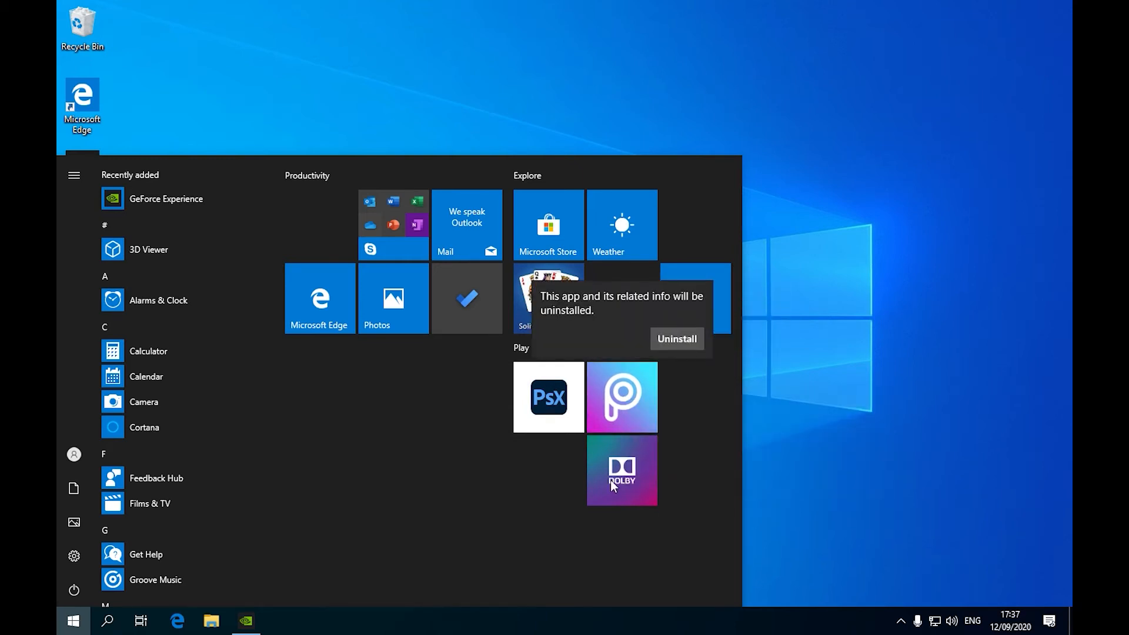
{"action": "left_click", "coordinate": [685, 344]}
Uninstall the Photoshop Express (PsX) and Dolby apps from the Play folder.
{"action": "right_click", "coordinate": [561, 380]}
{"action": "left_click", "coordinate": [608, 456]}
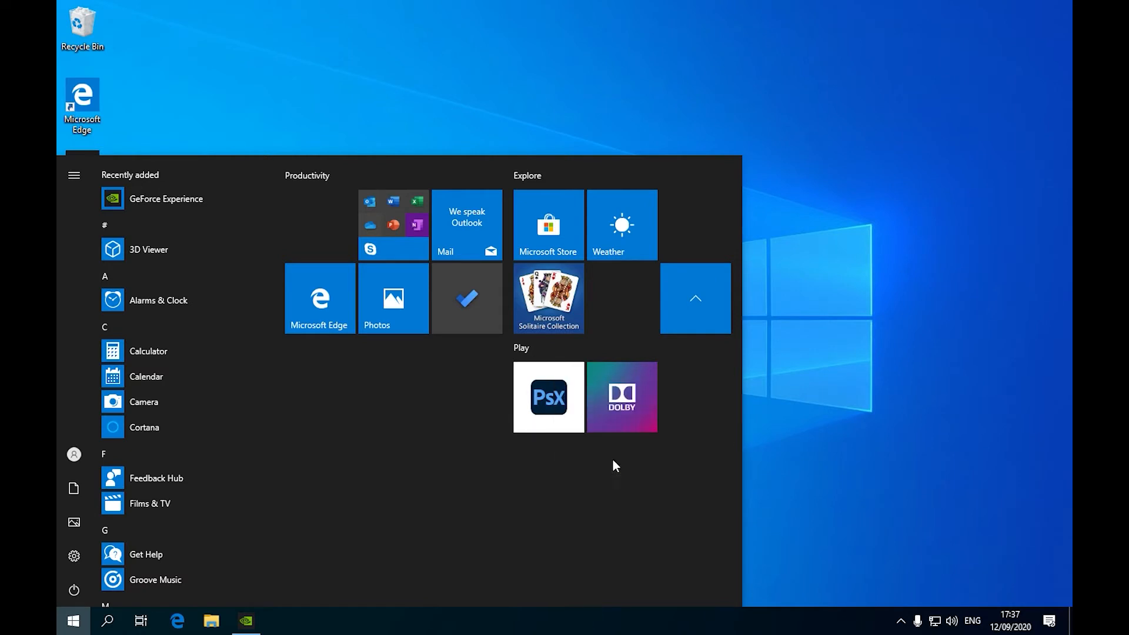
{"action": "left_click", "coordinate": [627, 340]}
{"action": "right_click", "coordinate": [619, 398]}
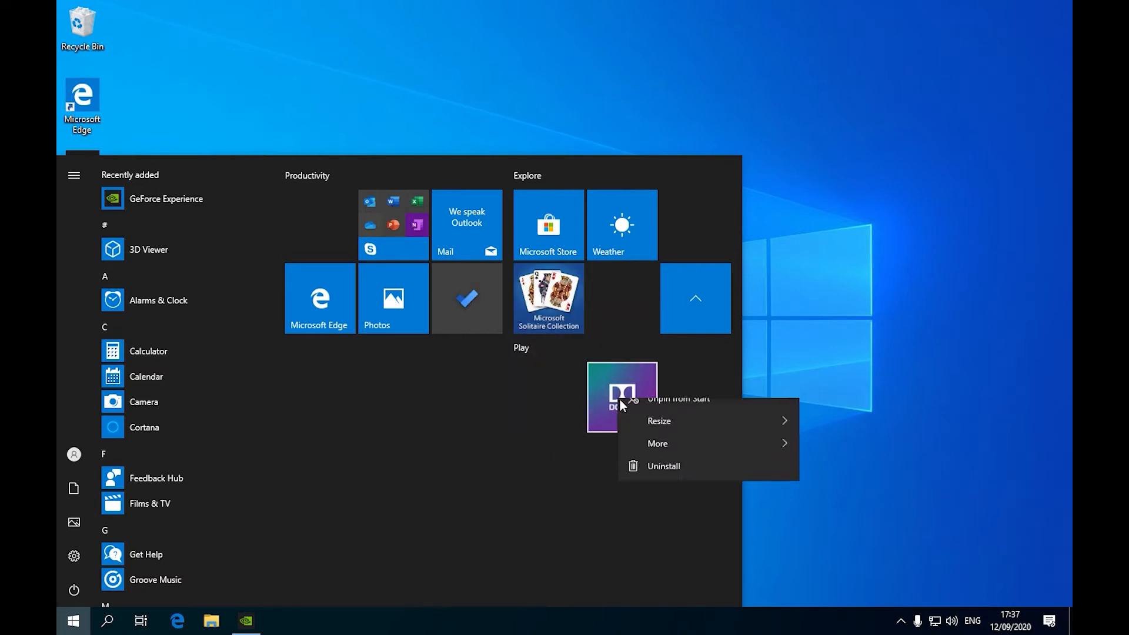
{"action": "left_click", "coordinate": [654, 476]}
{"action": "left_click", "coordinate": [677, 339]}
Expand the Office tile folder in the Productivity group and unpin Outlook, Word and Excel from Start.
{"action": "left_click", "coordinate": [387, 238]}
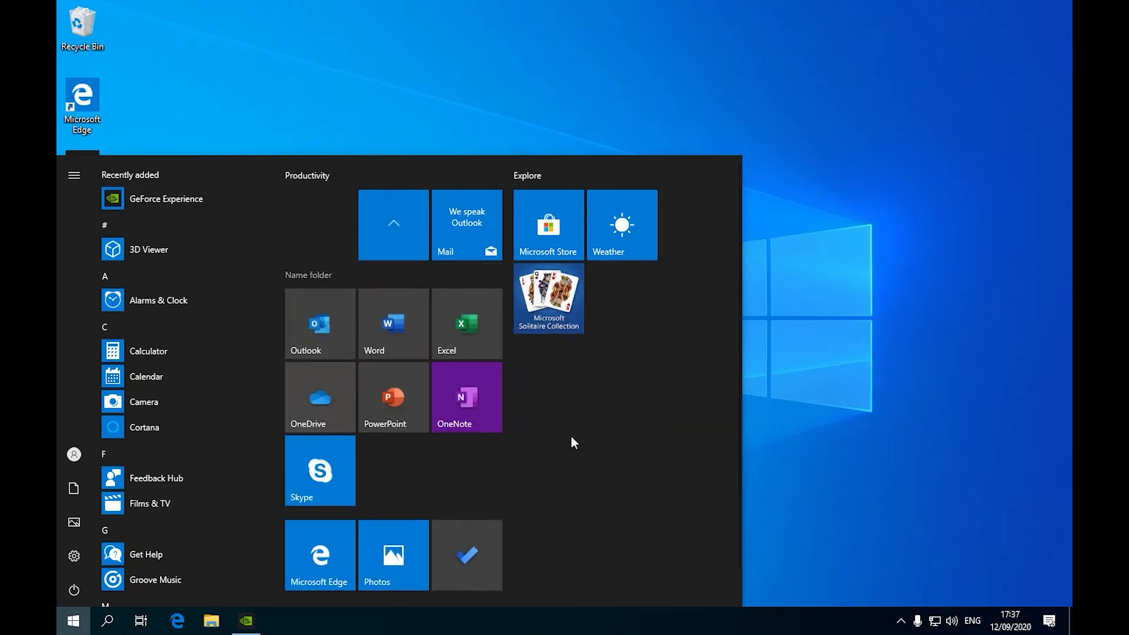
{"action": "right_click", "coordinate": [326, 328]}
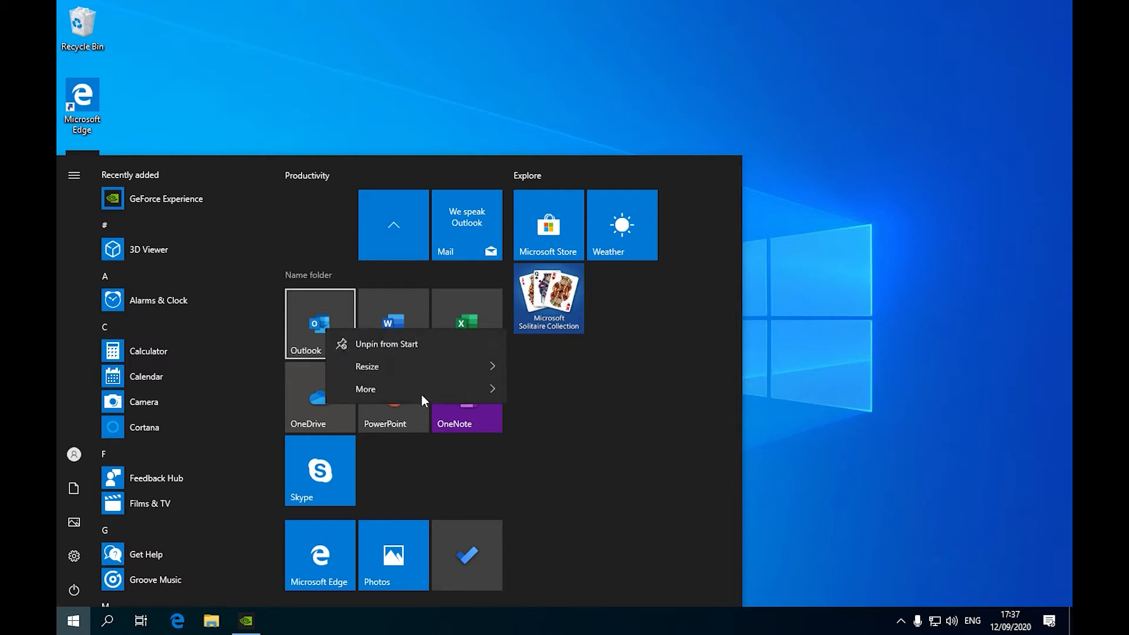
{"action": "left_click", "coordinate": [386, 344]}
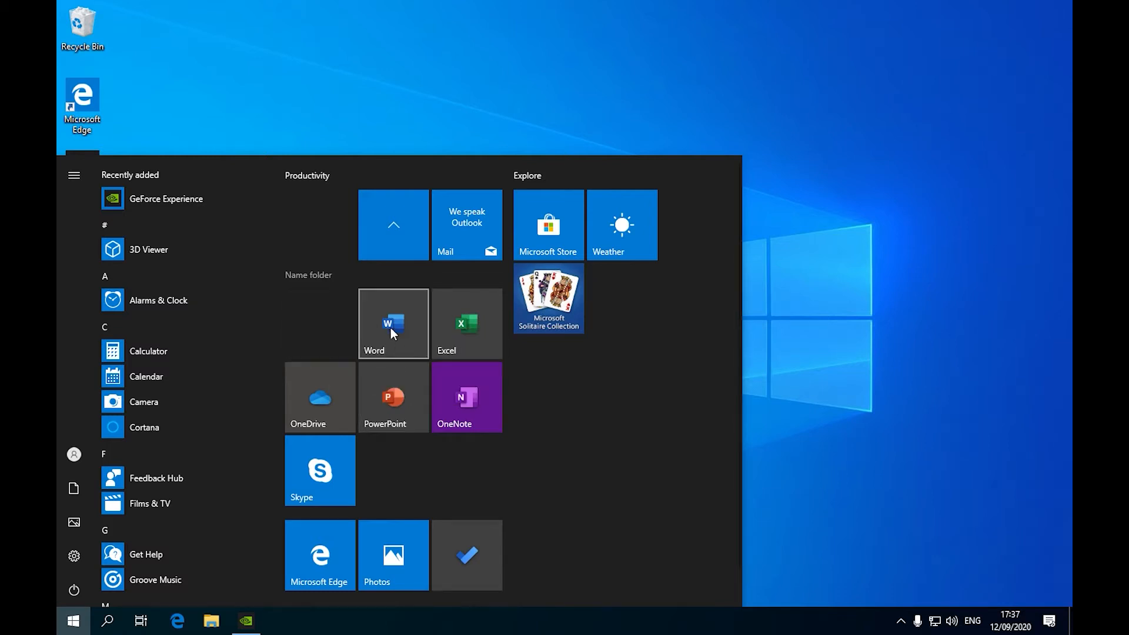
{"action": "right_click", "coordinate": [391, 328]}
{"action": "left_click", "coordinate": [444, 346]}
{"action": "right_click", "coordinate": [454, 334]}
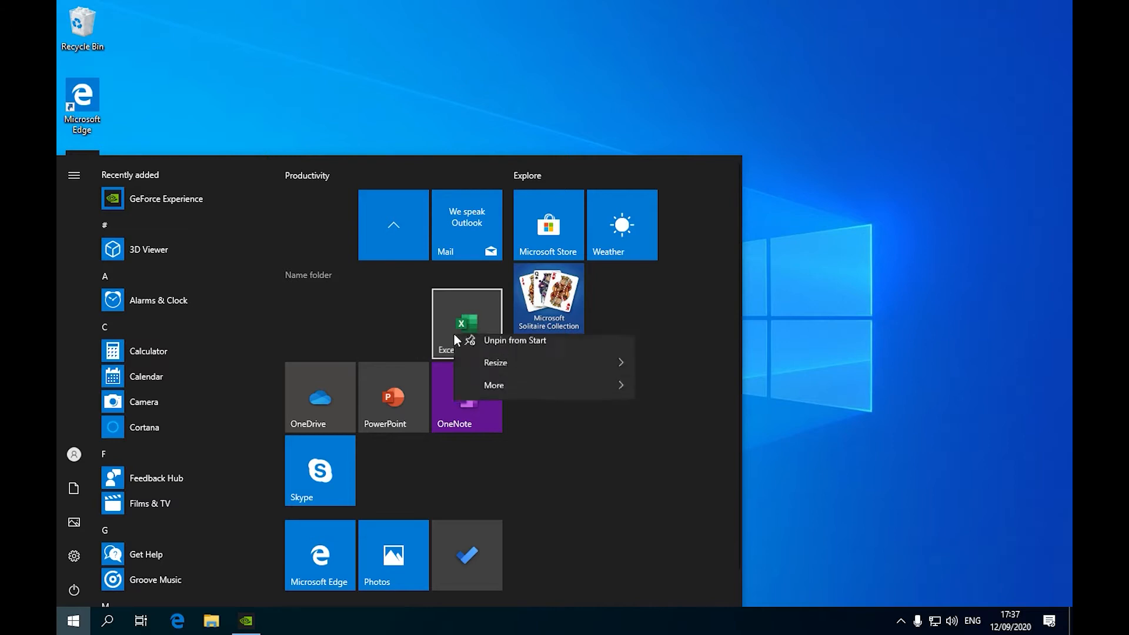
{"action": "left_click", "coordinate": [498, 347]}
Uninstall OneNote and unpin PowerPoint from Start.
{"action": "right_click", "coordinate": [484, 342]}
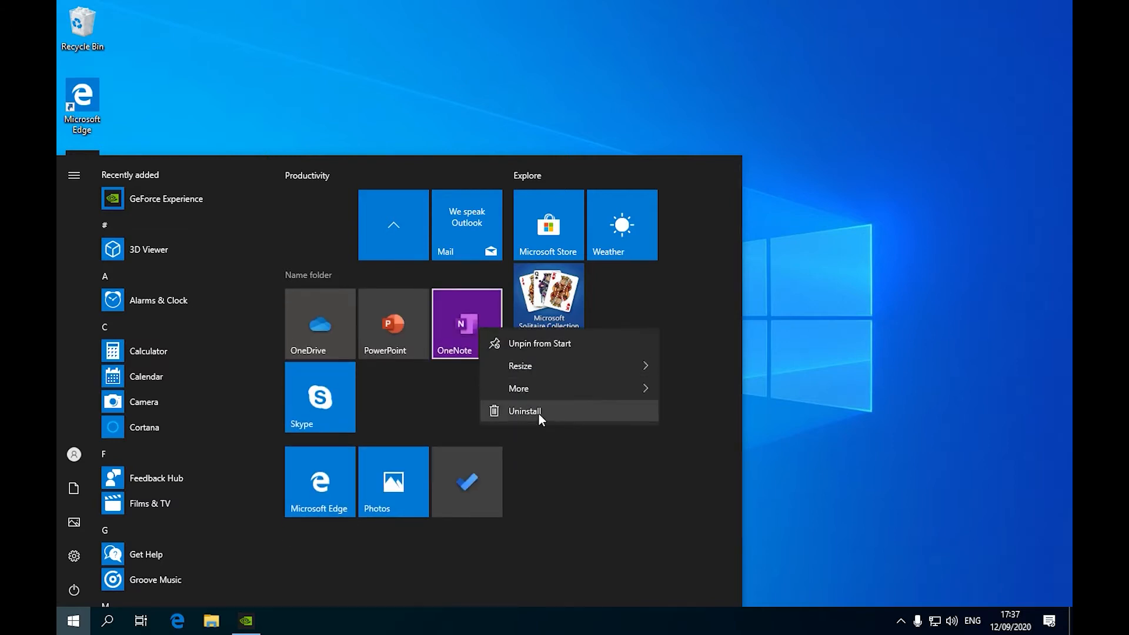
{"action": "left_click", "coordinate": [539, 413]}
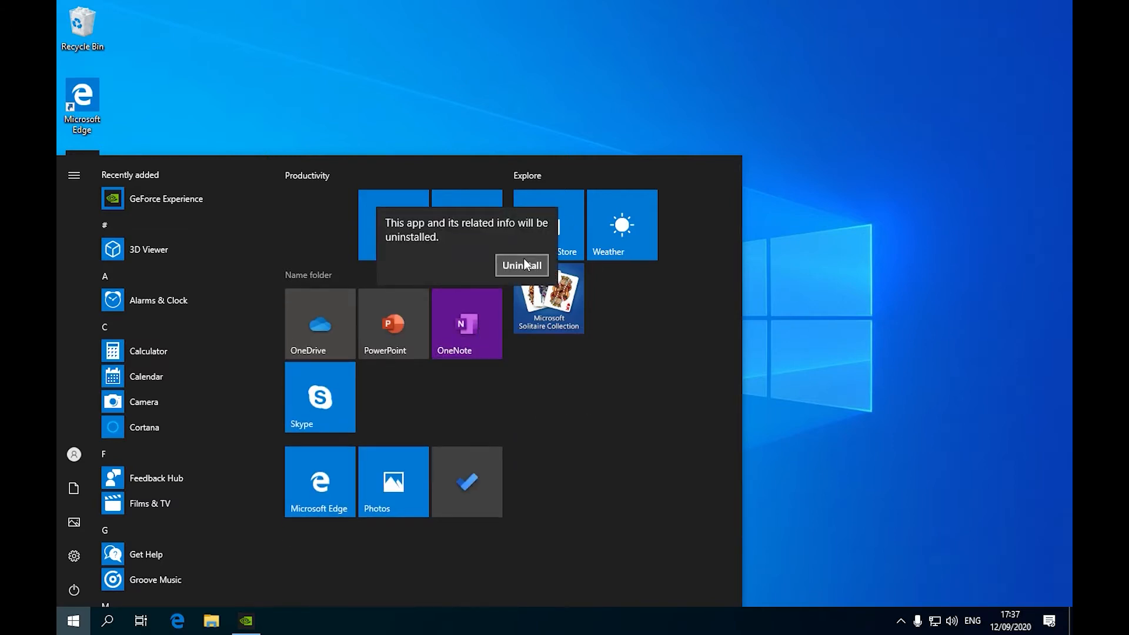
{"action": "left_click", "coordinate": [524, 259]}
{"action": "right_click", "coordinate": [391, 327]}
{"action": "left_click", "coordinate": [451, 342]}
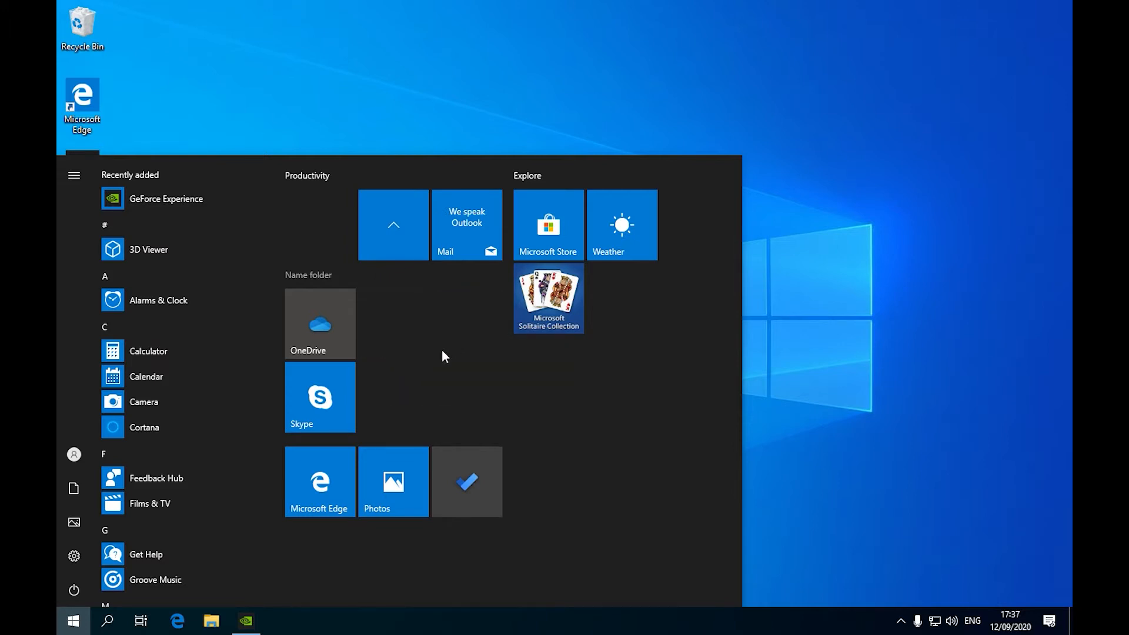
{"action": "right_click", "coordinate": [322, 326]}
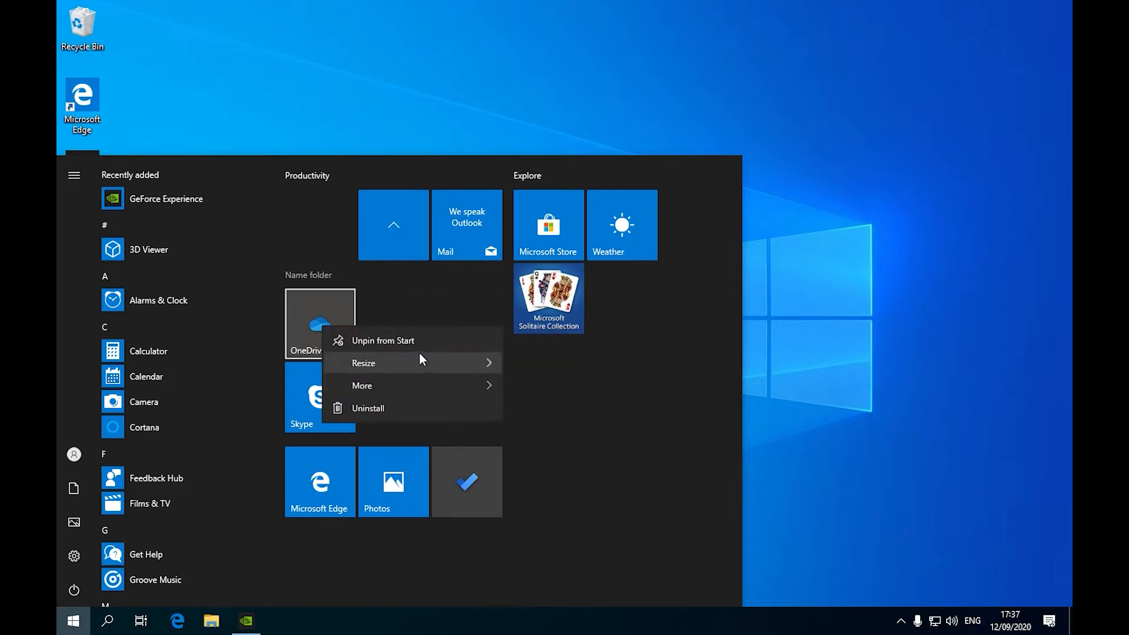
{"action": "left_click", "coordinate": [667, 452]}
{"action": "right_click", "coordinate": [327, 391]}
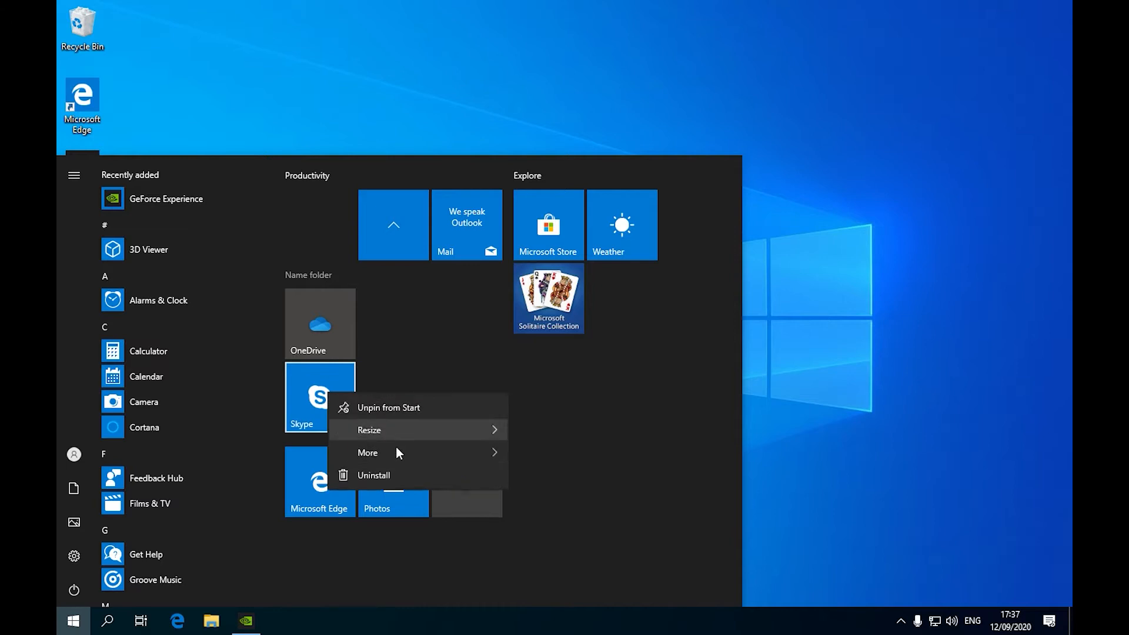
{"action": "left_click", "coordinate": [592, 450]}
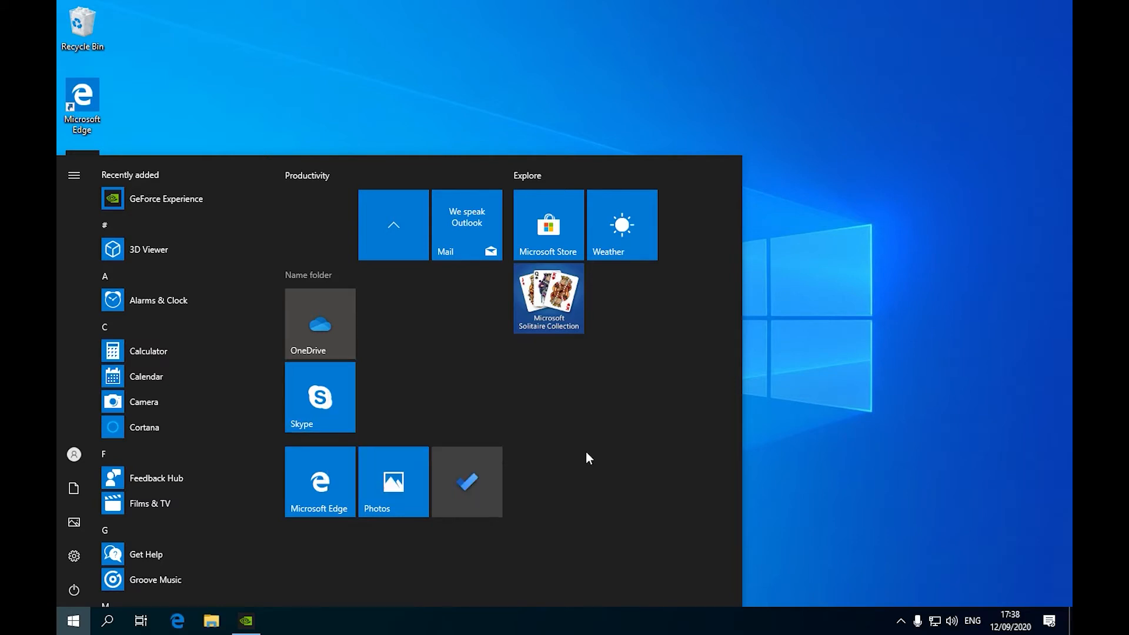
Uninstall Skype using its tile in the Productivity folder.
{"action": "right_click", "coordinate": [305, 399]}
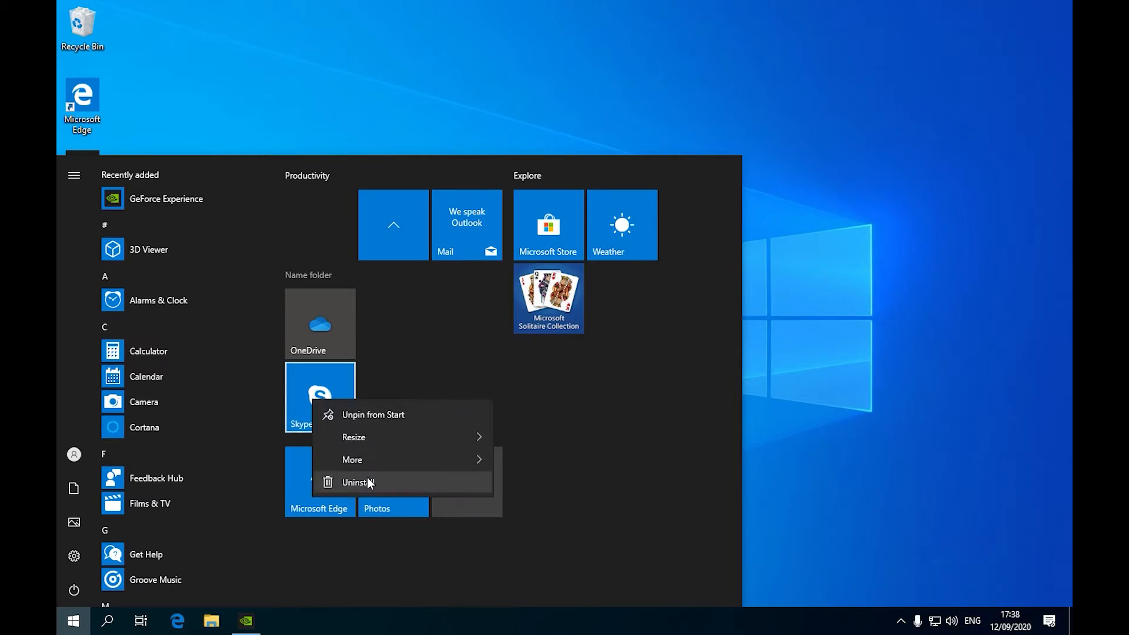
{"action": "left_click", "coordinate": [365, 478]}
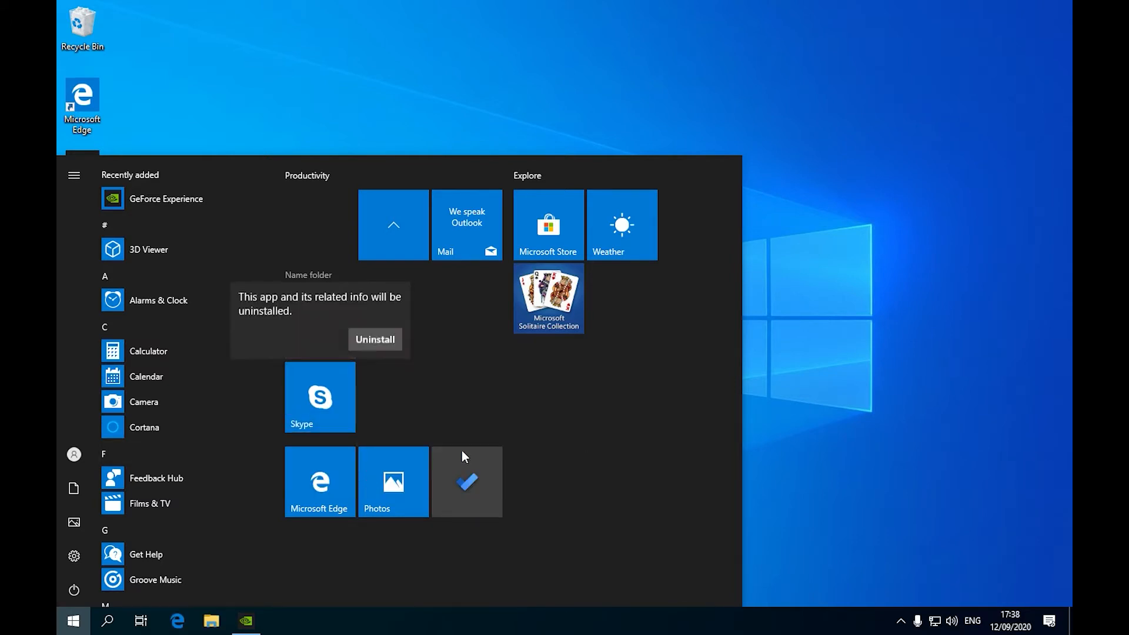
{"action": "left_click", "coordinate": [385, 343]}
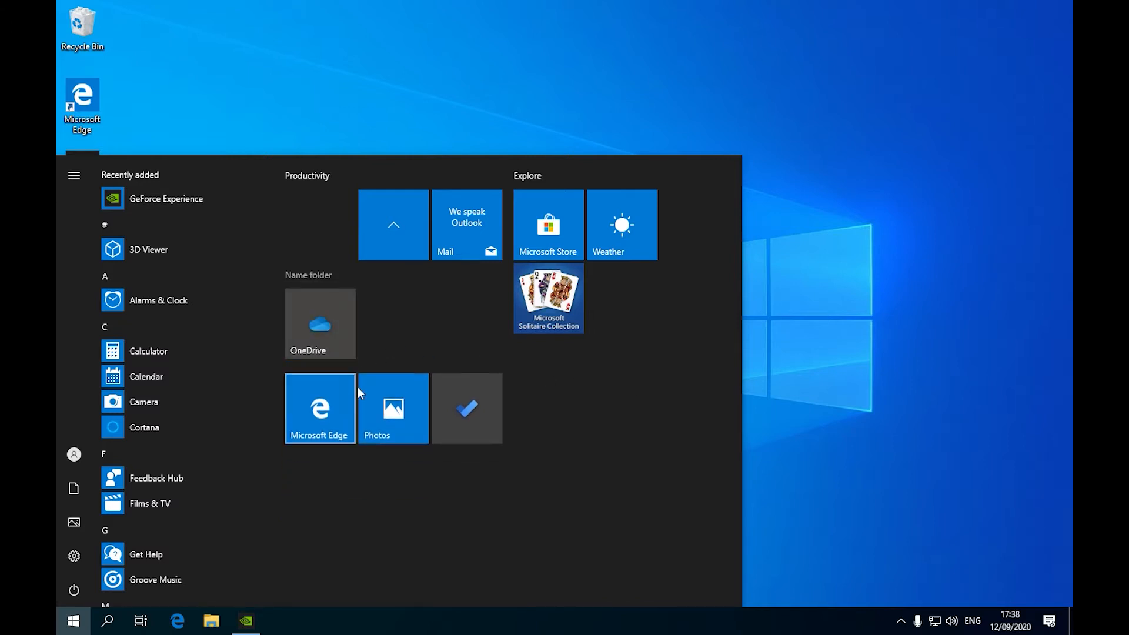
Take the OneDrive tile out of its folder in the Productivity group and place the Mail tile beside it.
{"action": "left_click", "coordinate": [397, 241]}
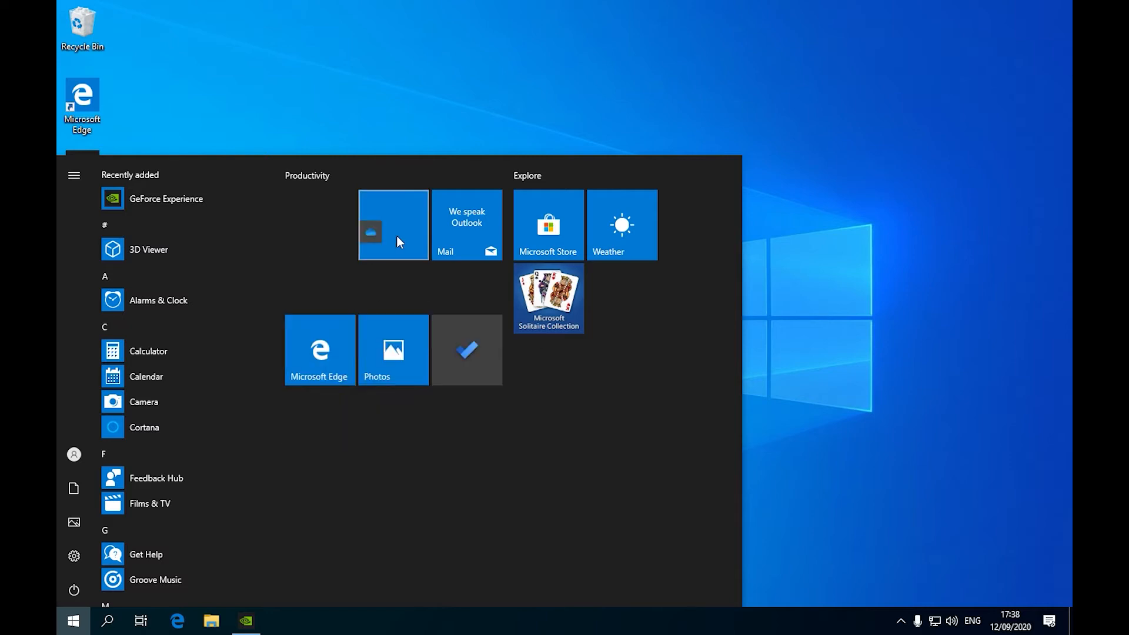
{"action": "left_click", "coordinate": [393, 222]}
{"action": "left_click_drag", "start_coordinate": [334, 332], "coordinate": [321, 229]}
{"action": "left_click_drag", "start_coordinate": [474, 227], "coordinate": [393, 224]}
Move the blue check-mark (To Do) tile up beside Mail in the Productivity group and uninstall its app.
{"action": "left_click_drag", "start_coordinate": [467, 297], "coordinate": [467, 229]}
{"action": "right_click", "coordinate": [467, 228]}
{"action": "left_click", "coordinate": [505, 308]}
{"action": "left_click", "coordinate": [522, 169]}
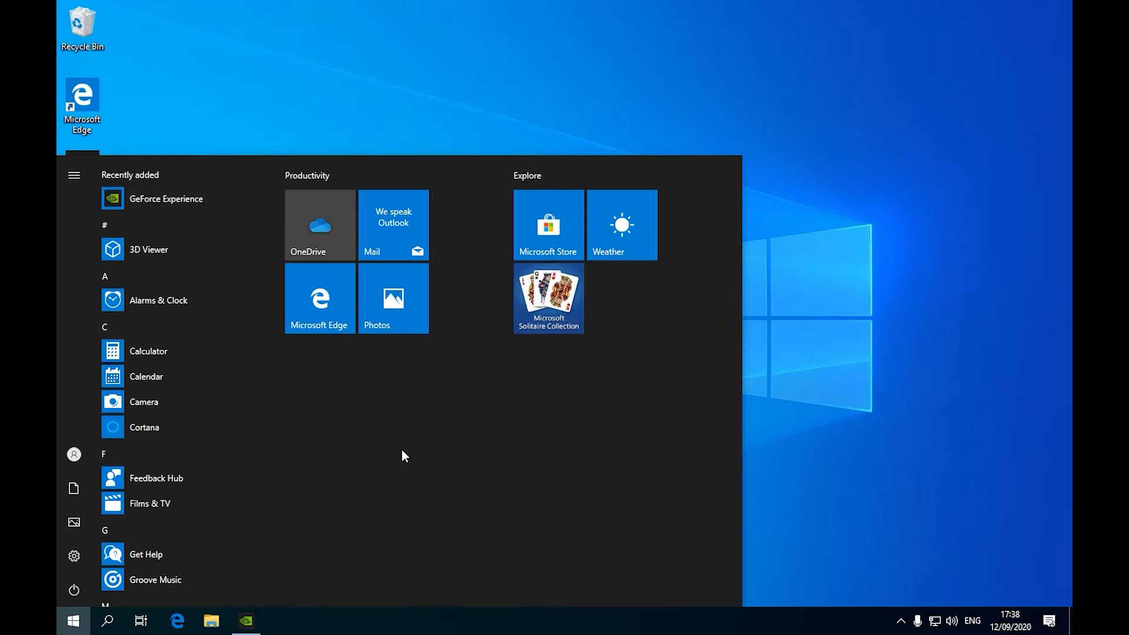
Look through the rest of the Start menu's app list, then close Start.
{"action": "scroll", "coordinate": [150, 382], "scroll_direction": "down", "scroll_amount": 1}
{"action": "scroll", "coordinate": [147, 379], "scroll_direction": "down", "scroll_amount": 4}
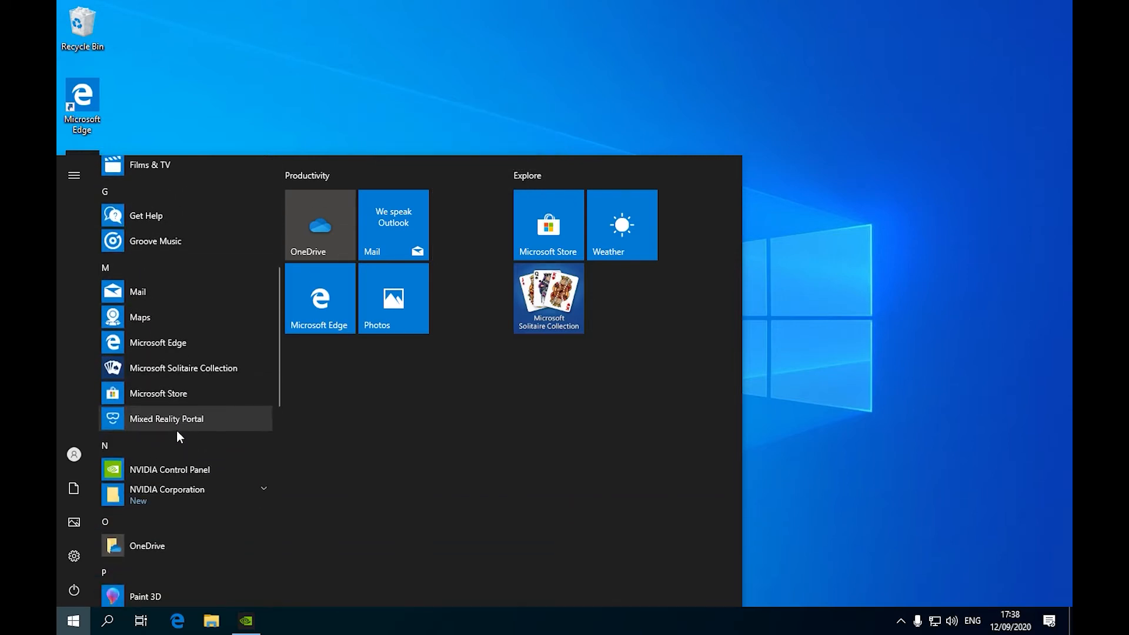
{"action": "scroll", "coordinate": [188, 523], "scroll_direction": "down", "scroll_amount": 5}
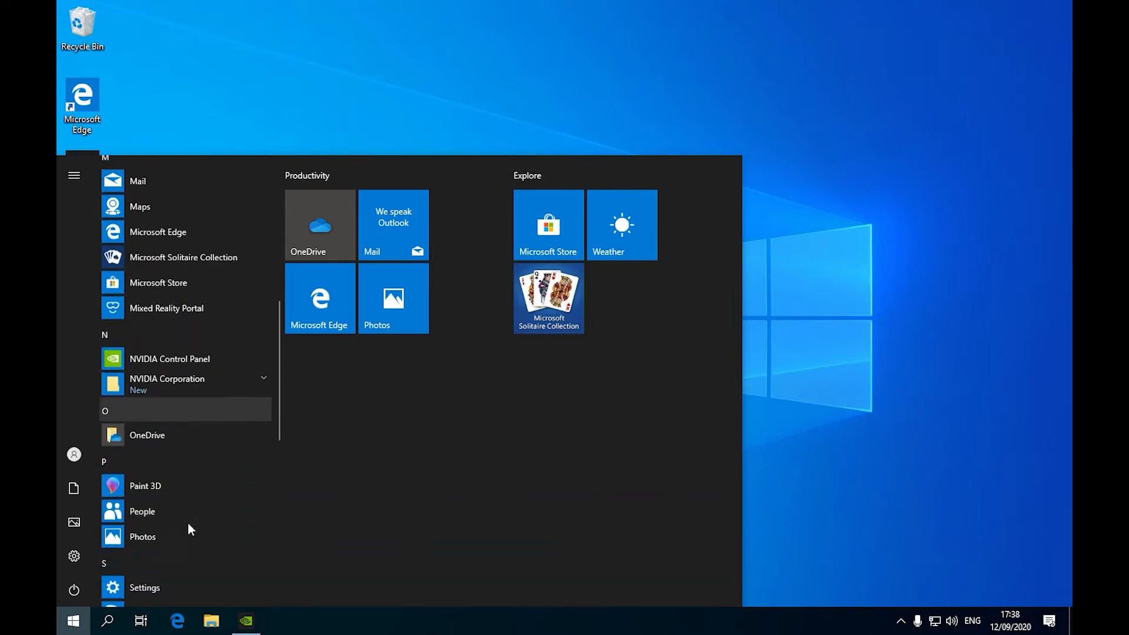
{"action": "scroll", "coordinate": [200, 441], "scroll_direction": "down", "scroll_amount": 5}
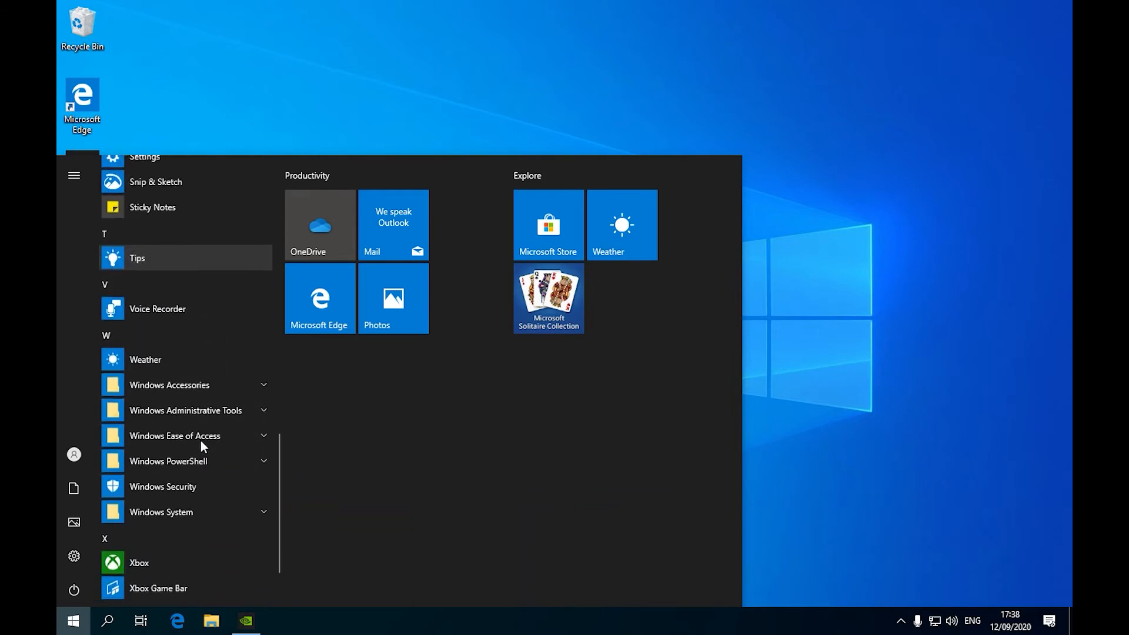
{"action": "left_click", "coordinate": [918, 361]}
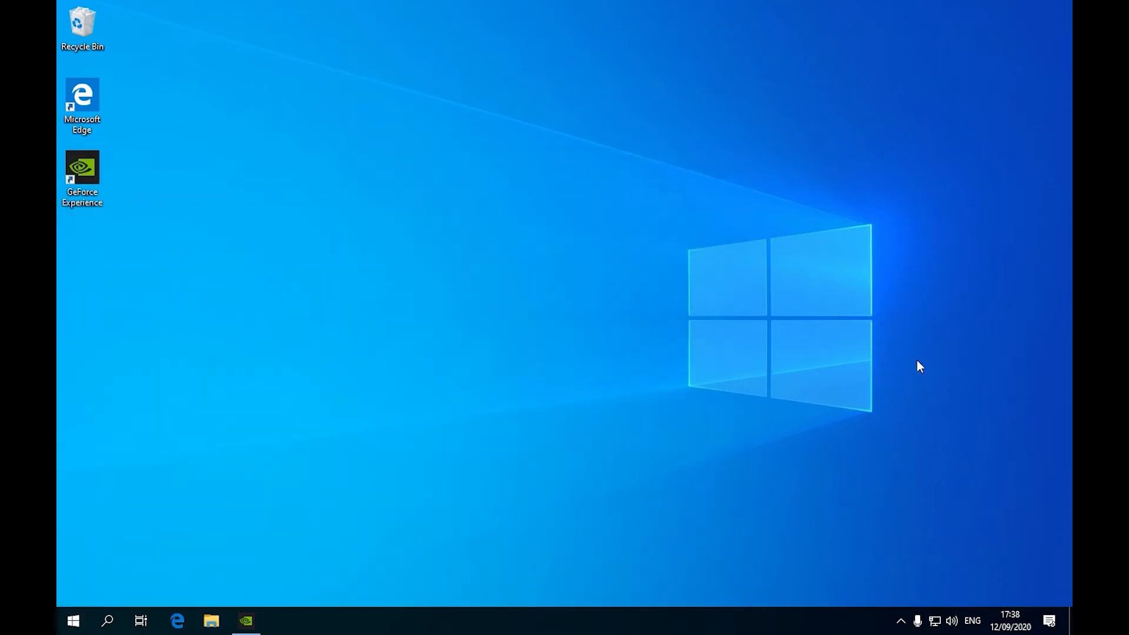
Review the start-up, performance, app history, users, details and services information in Task Manager, then close it.
{"action": "key", "text": "ctrl+shift+Escape"}
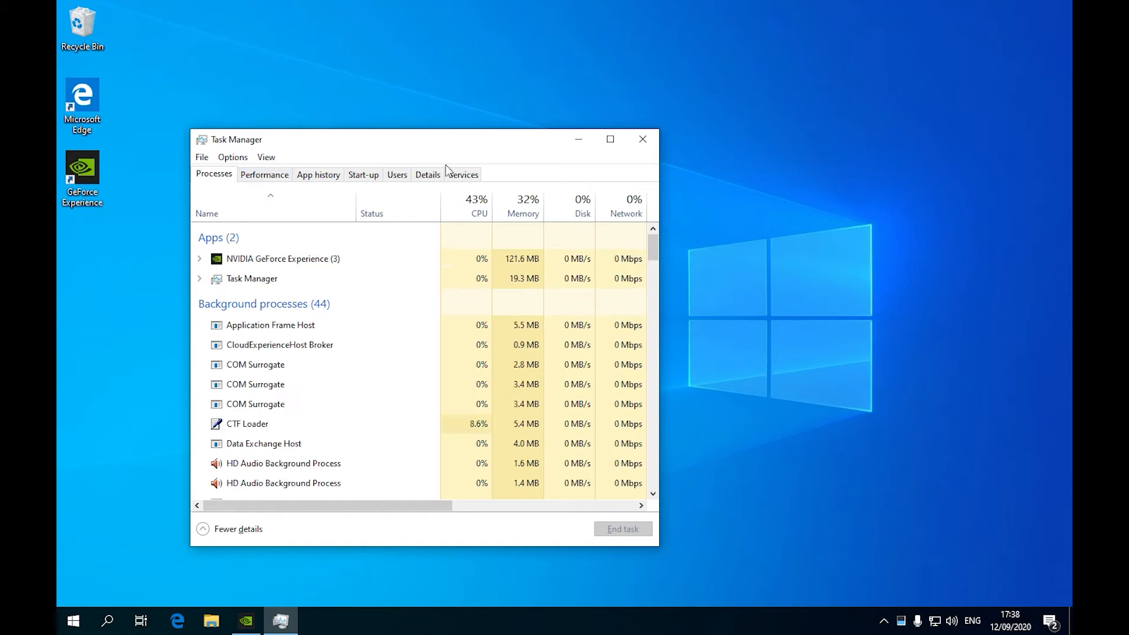
{"action": "left_click", "coordinate": [351, 178]}
{"action": "left_click", "coordinate": [262, 177]}
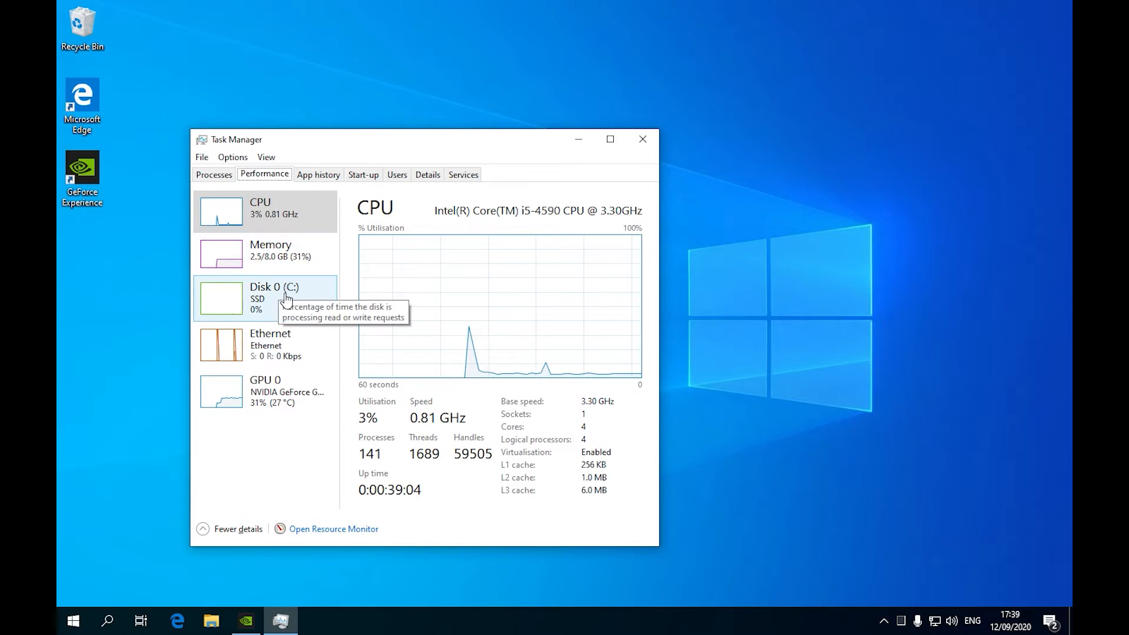
{"action": "left_click", "coordinate": [318, 175]}
{"action": "left_click", "coordinate": [364, 175]}
{"action": "left_click", "coordinate": [396, 175]}
{"action": "left_click", "coordinate": [428, 175]}
{"action": "left_click", "coordinate": [464, 175]}
{"action": "left_click", "coordinate": [643, 139]}
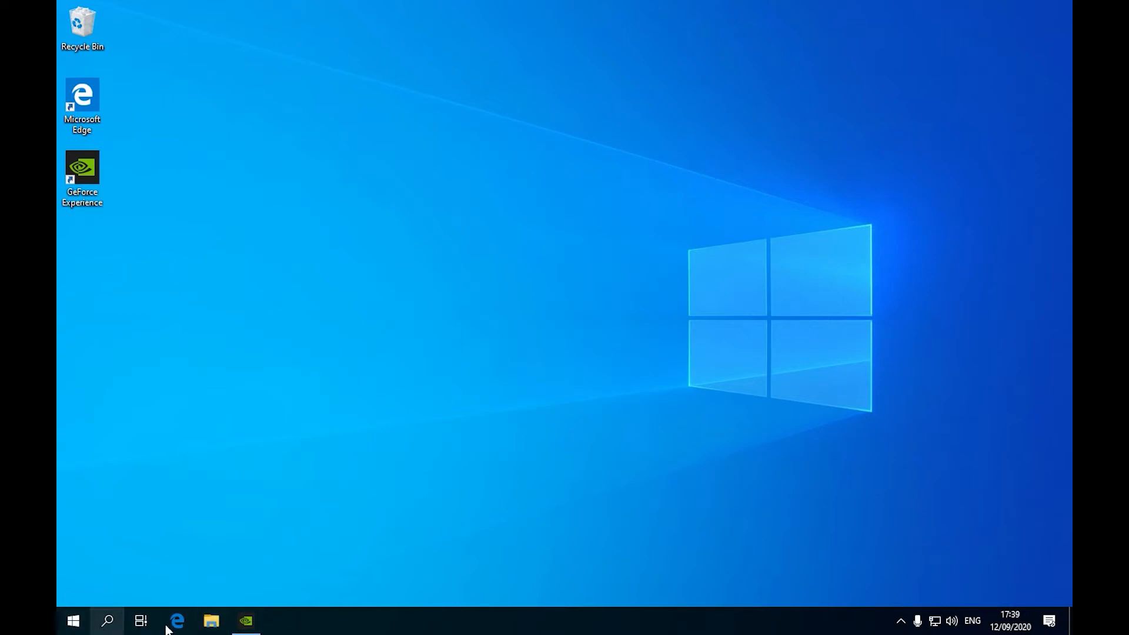
Open the properties of This PC from File Explorer to view the computer's basic system information.
{"action": "left_click", "coordinate": [222, 625]}
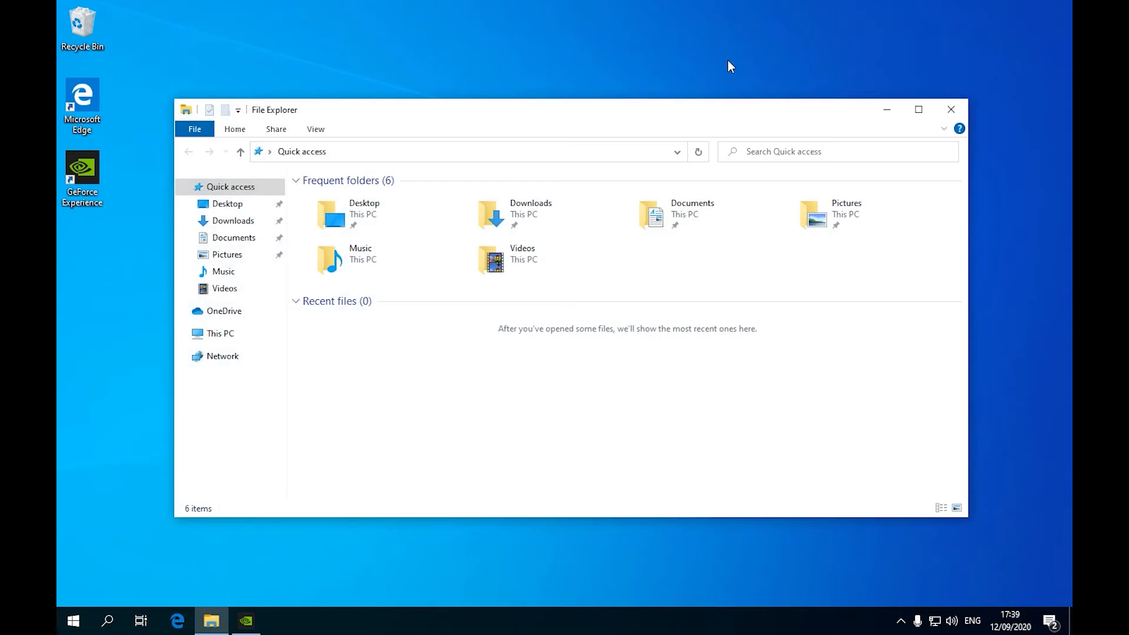
{"action": "left_click", "coordinate": [222, 334]}
{"action": "right_click", "coordinate": [581, 411]}
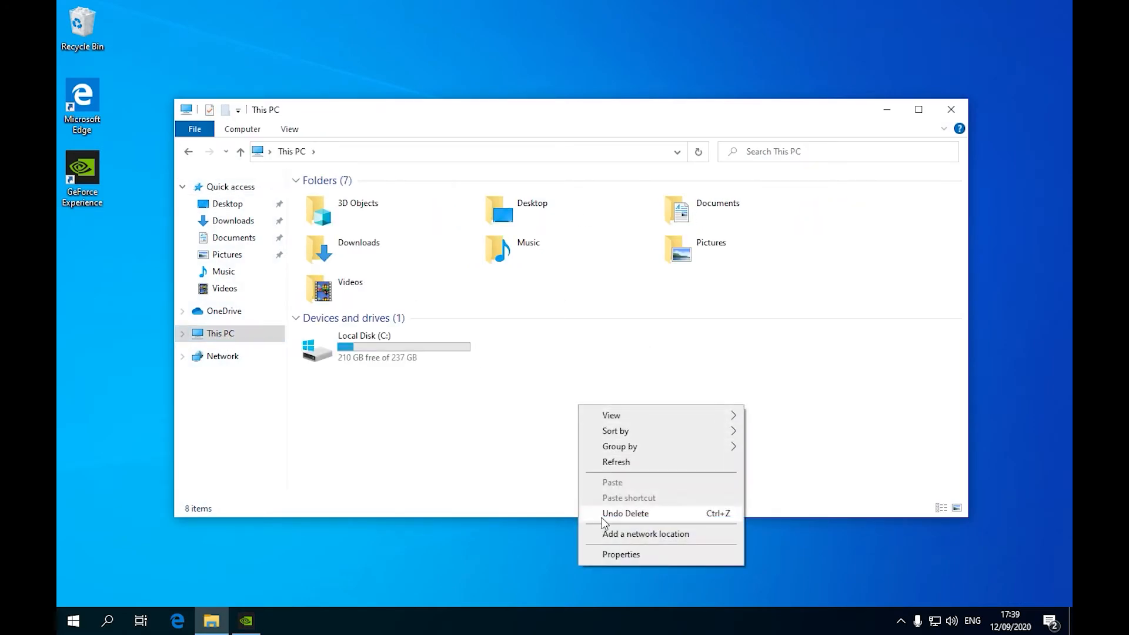
{"action": "left_click", "coordinate": [605, 553]}
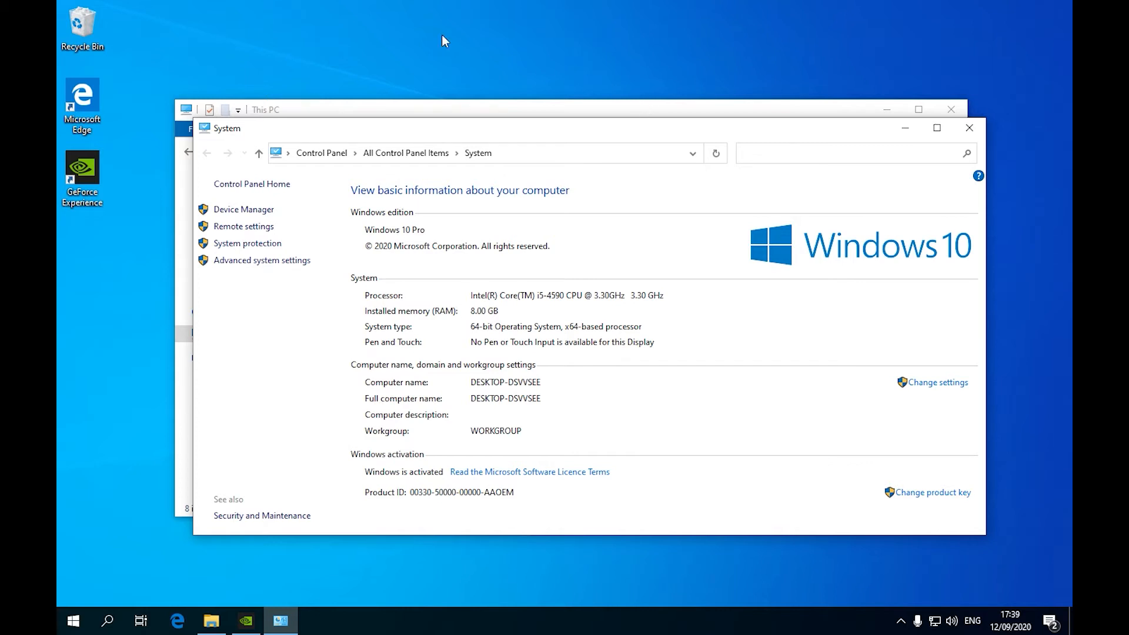
Empty the Recycle Bin on the desktop and confirm the deletion.
{"action": "right_click", "coordinate": [109, 27]}
{"action": "left_click", "coordinate": [153, 48]}
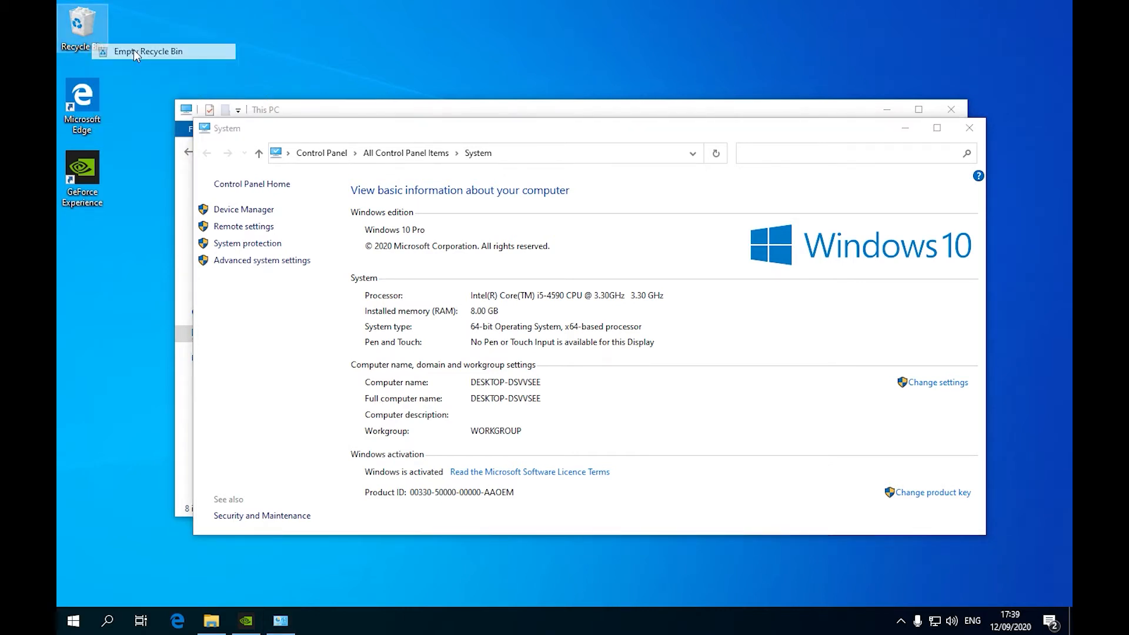
{"action": "left_click", "coordinate": [636, 356]}
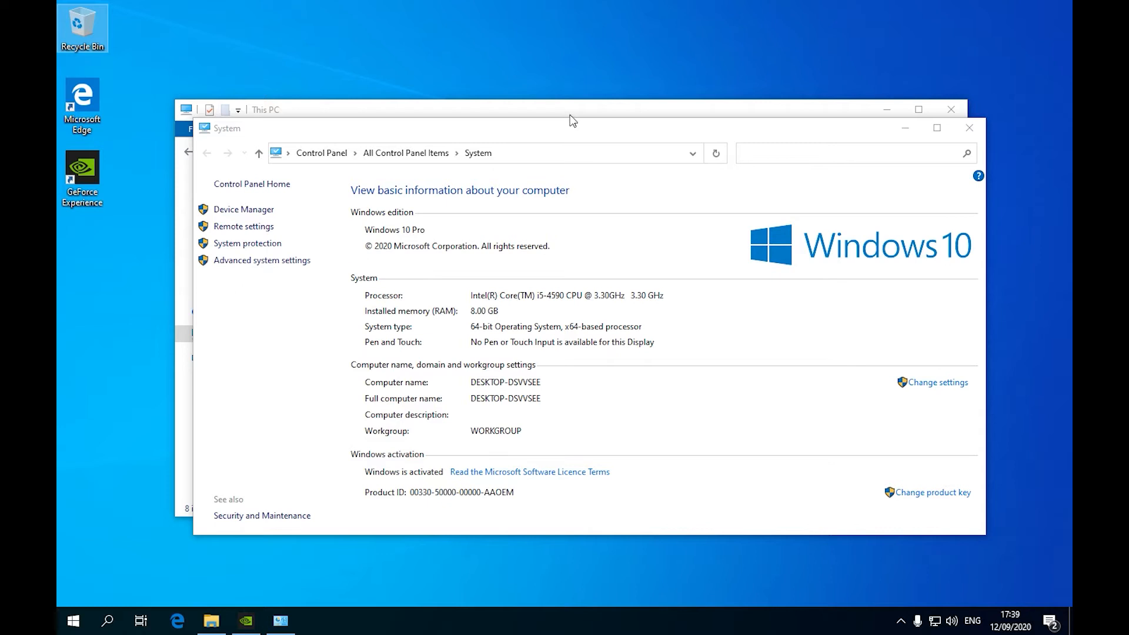
Reposition the System window, open its advanced system settings and place the System Properties dialog over it.
{"action": "left_click_drag", "start_coordinate": [569, 120], "coordinate": [647, 119]}
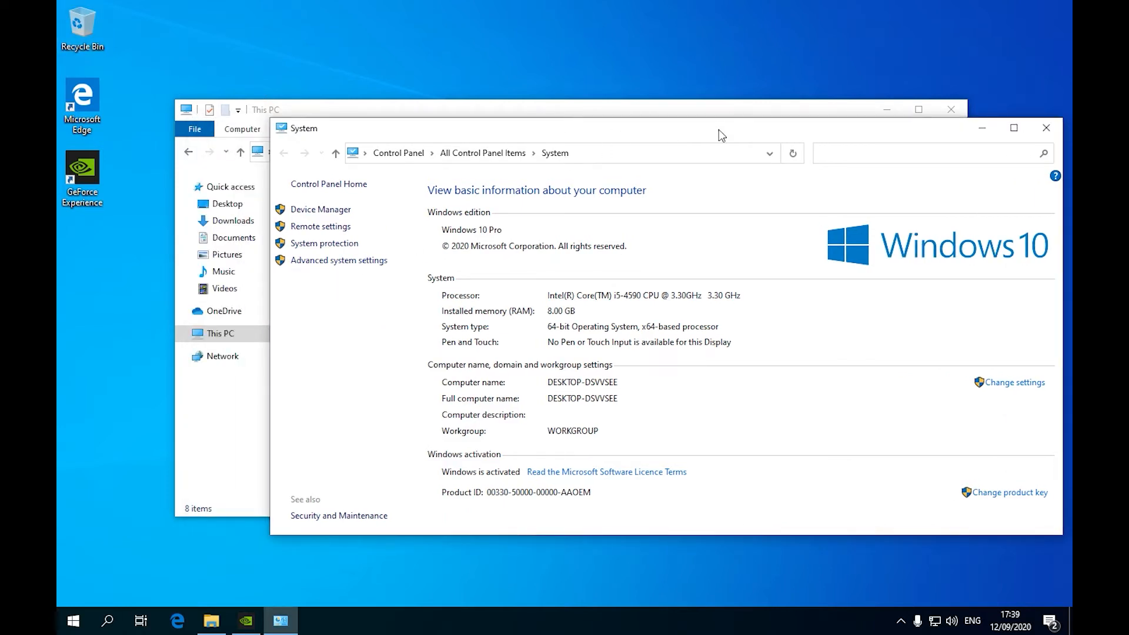
{"action": "left_click_drag", "start_coordinate": [721, 131], "coordinate": [594, 135]}
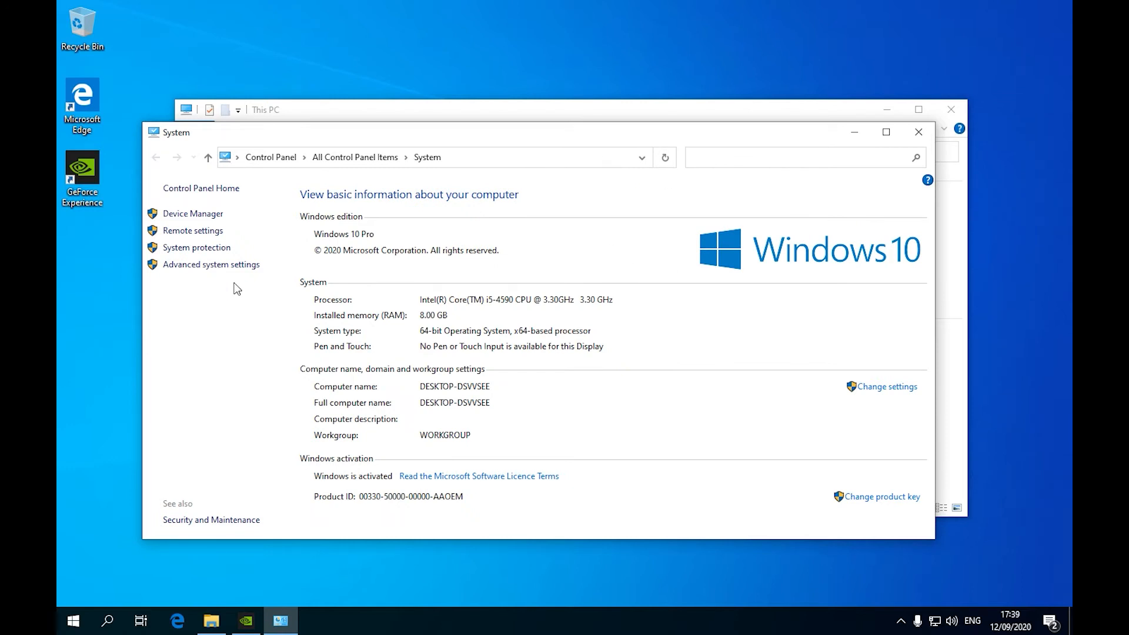
{"action": "left_click", "coordinate": [239, 265]}
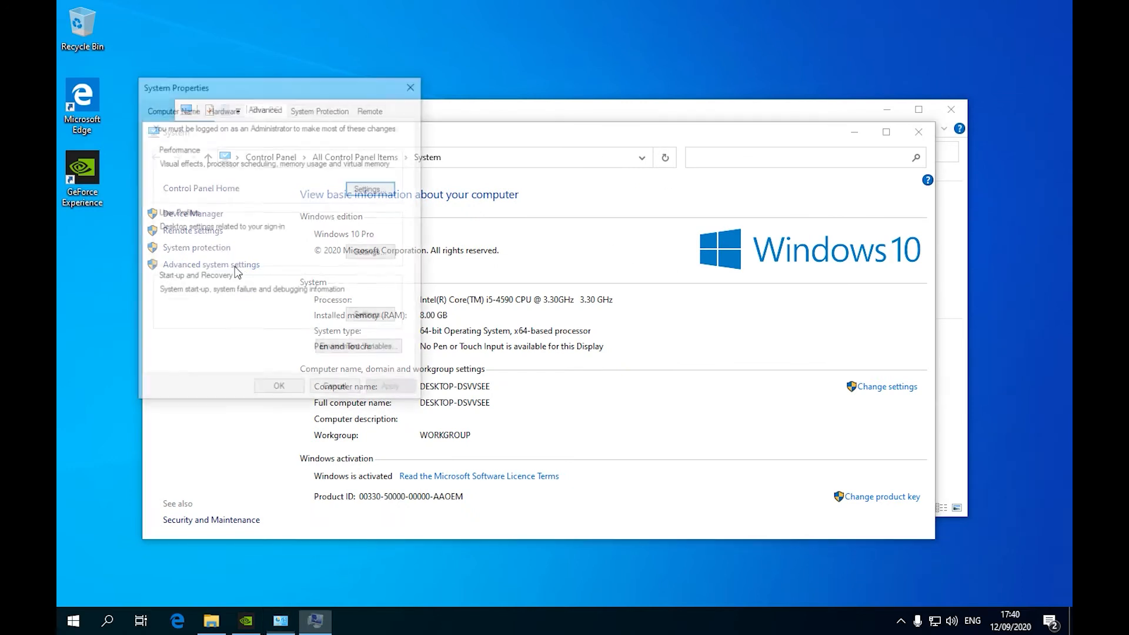
{"action": "left_click_drag", "start_coordinate": [319, 94], "coordinate": [362, 180]}
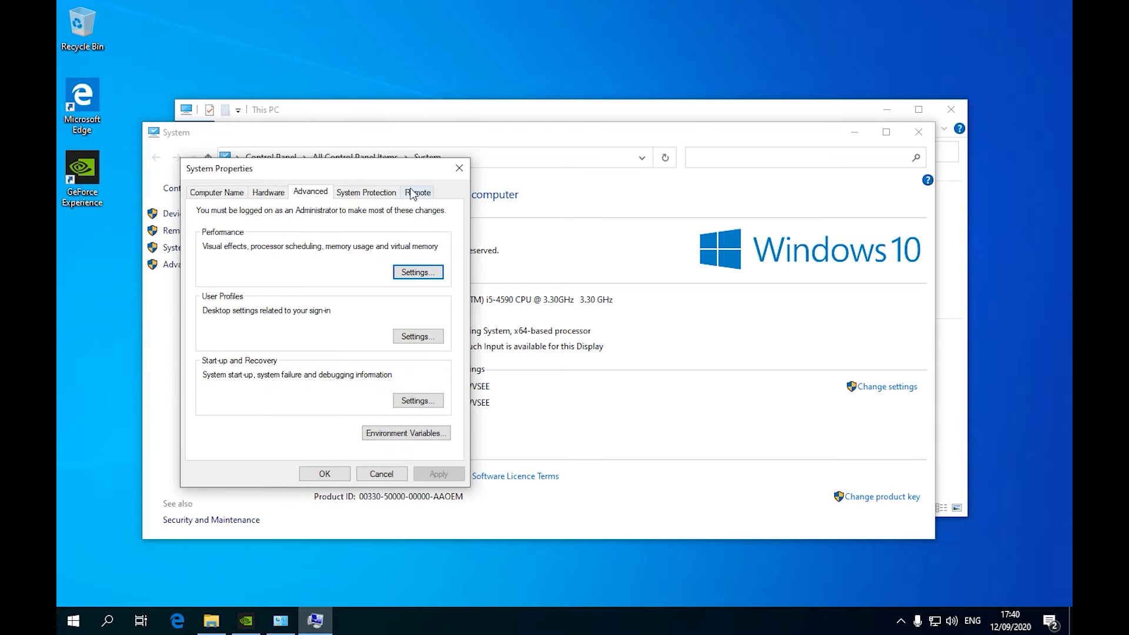
Disallow remote control of the computer and Remote Assistance connections in System Properties, and apply the change.
{"action": "left_click", "coordinate": [419, 193]}
{"action": "left_click", "coordinate": [412, 278]}
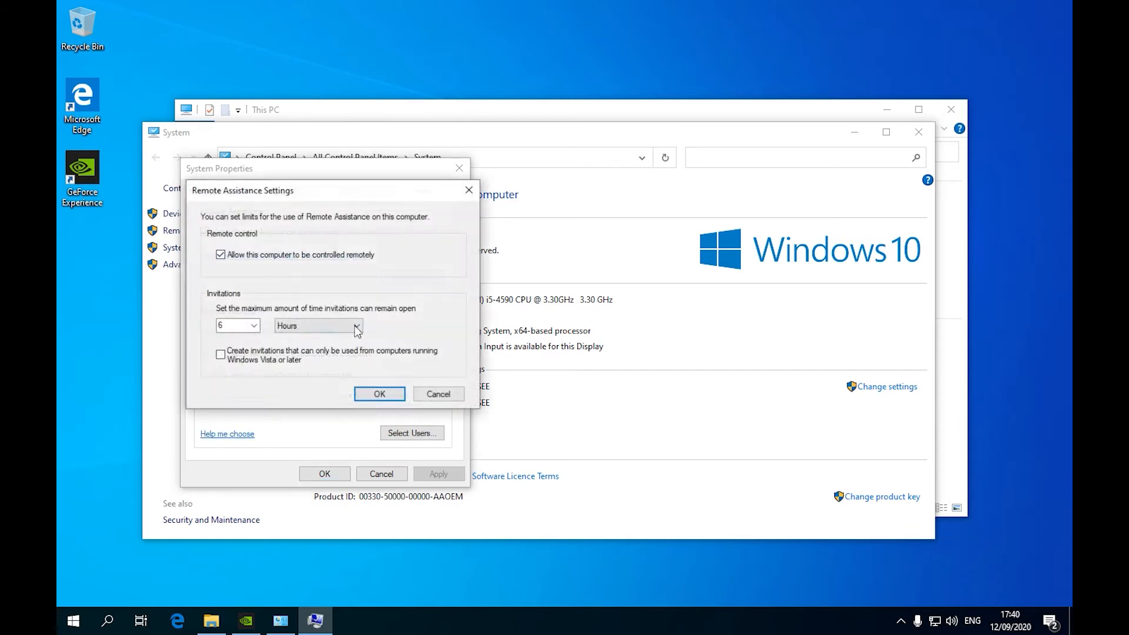
{"action": "left_click", "coordinate": [309, 259]}
{"action": "left_click", "coordinate": [391, 399]}
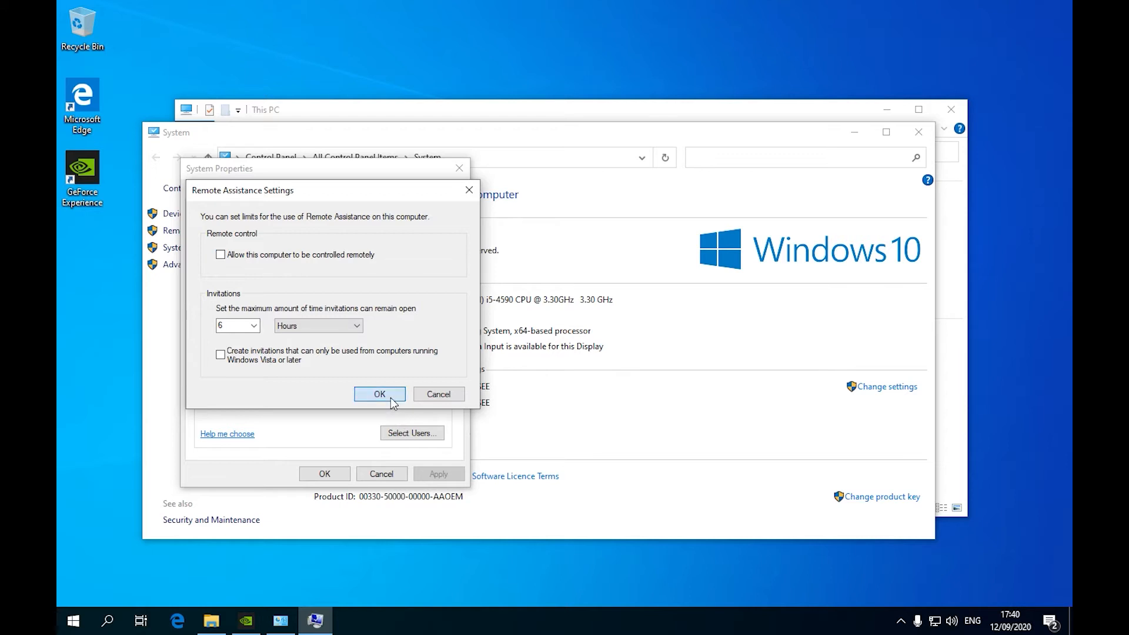
{"action": "left_click", "coordinate": [250, 232]}
{"action": "left_click", "coordinate": [438, 474]}
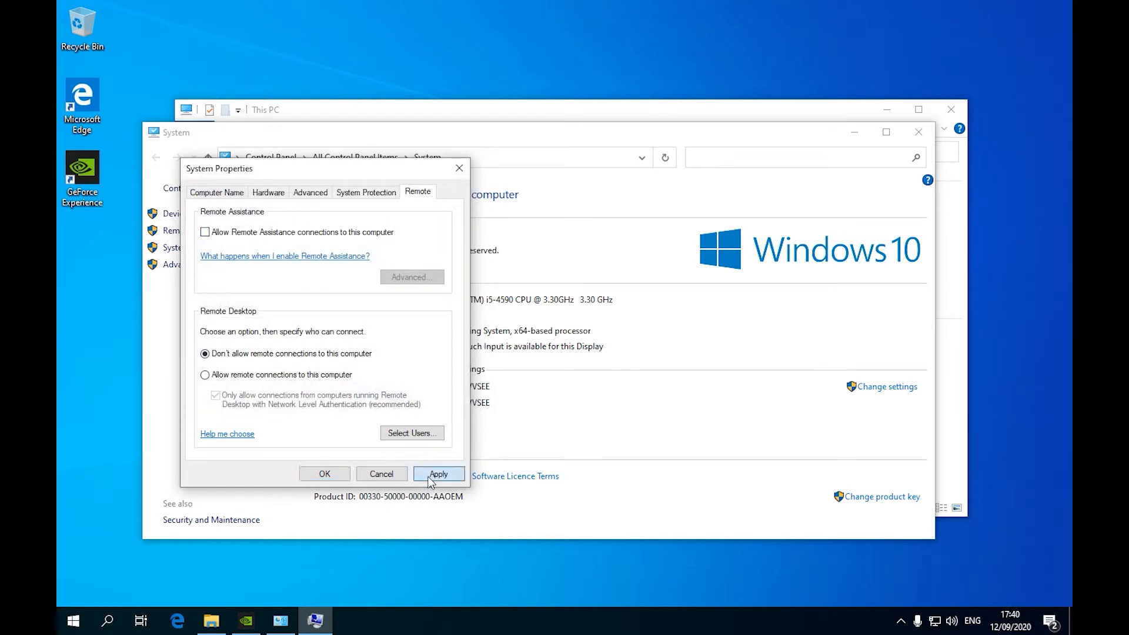
Inspect the System Protection settings for Local Disk (C:).
{"action": "left_click", "coordinate": [361, 194]}
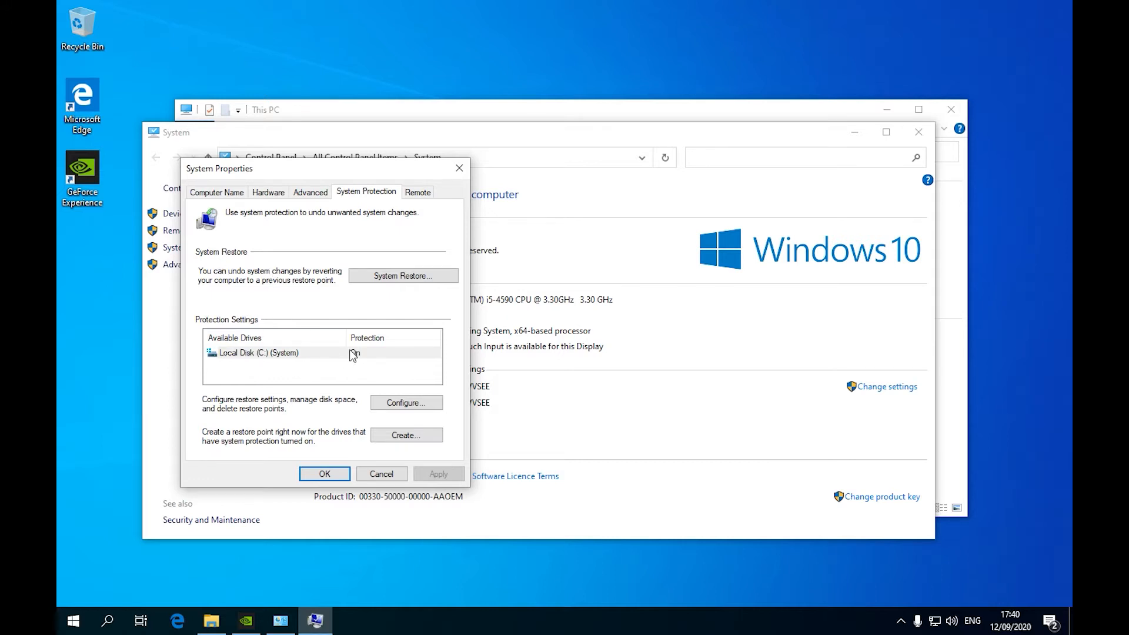
{"action": "left_click", "coordinate": [241, 354]}
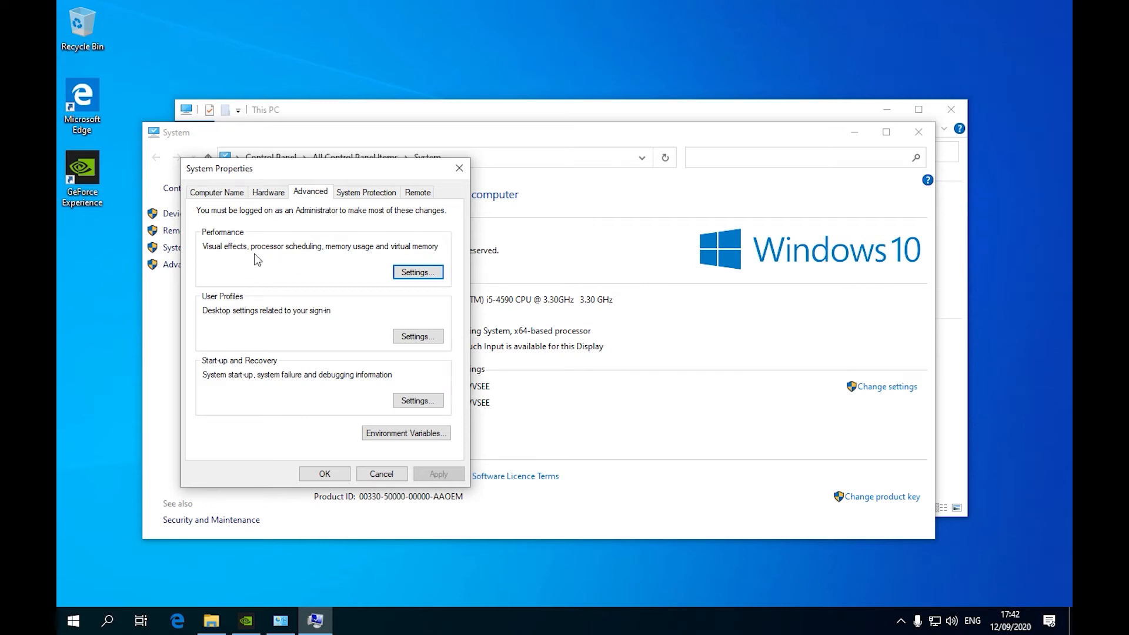
Adjust visual effects for best performance, keeping only smooth font edges, smooth-scroll list boxes and desktop icon label shadows enabled, and apply.
{"action": "left_click", "coordinate": [414, 276]}
{"action": "left_click", "coordinate": [418, 272]}
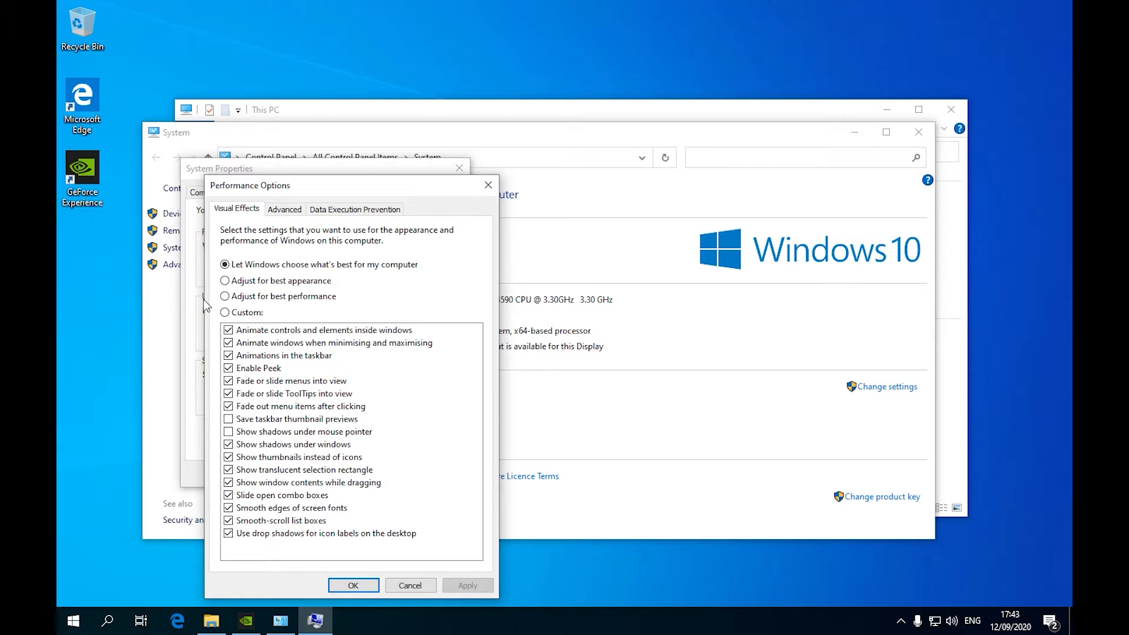
{"action": "left_click", "coordinate": [292, 282]}
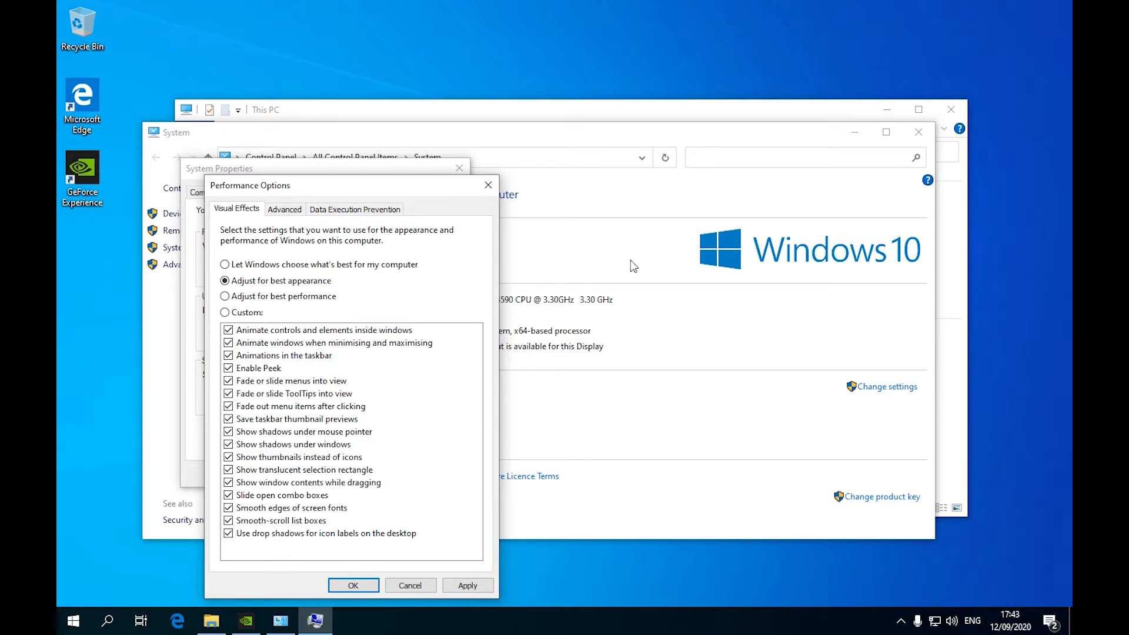
{"action": "left_click", "coordinate": [322, 299]}
{"action": "left_click", "coordinate": [228, 533]}
{"action": "left_click", "coordinate": [228, 520]}
{"action": "left_click", "coordinate": [229, 508]}
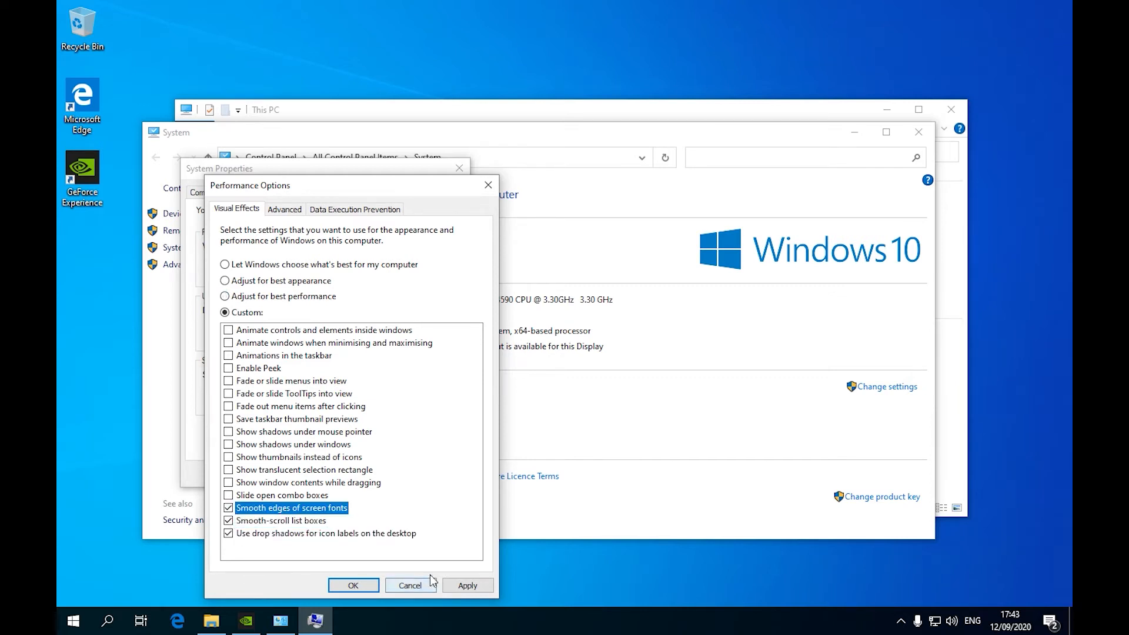
{"action": "left_click", "coordinate": [466, 587]}
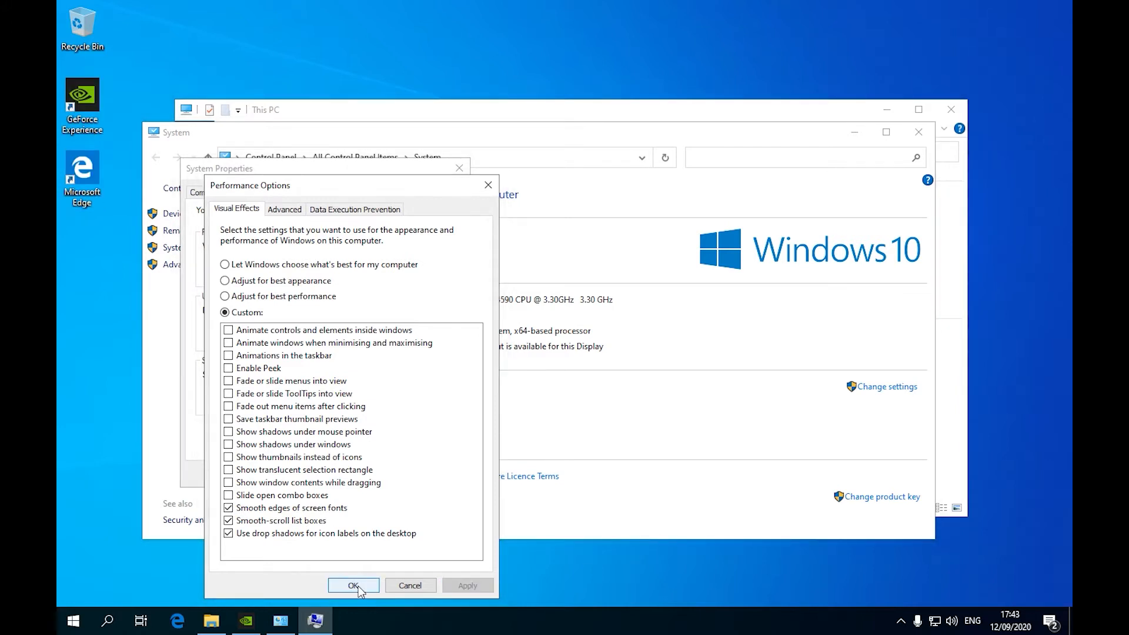
{"action": "left_click", "coordinate": [353, 585]}
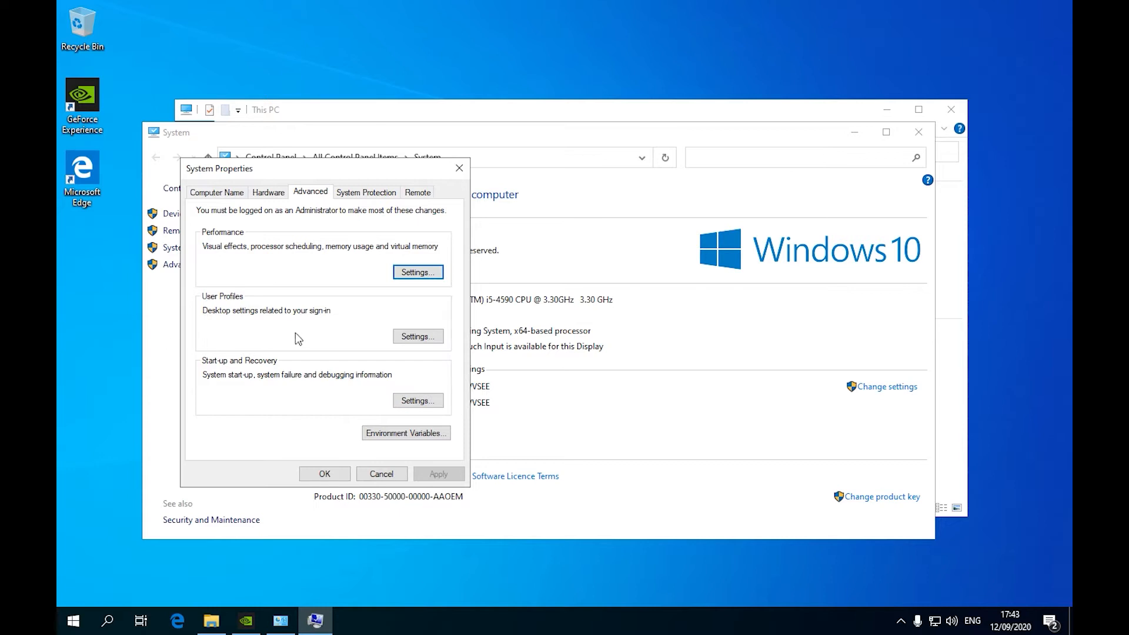
Inspect the user profiles stored on the computer and close the User Profiles dialog.
{"action": "left_click", "coordinate": [400, 336]}
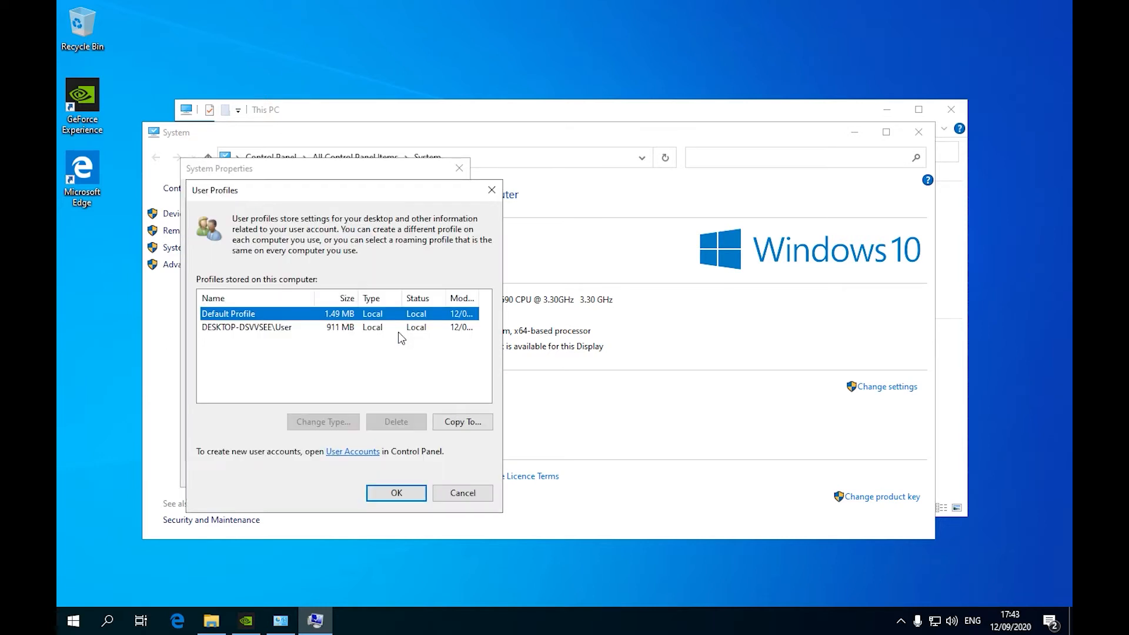
{"action": "left_click", "coordinate": [350, 327]}
{"action": "left_click", "coordinate": [350, 316]}
{"action": "left_click", "coordinate": [492, 190]}
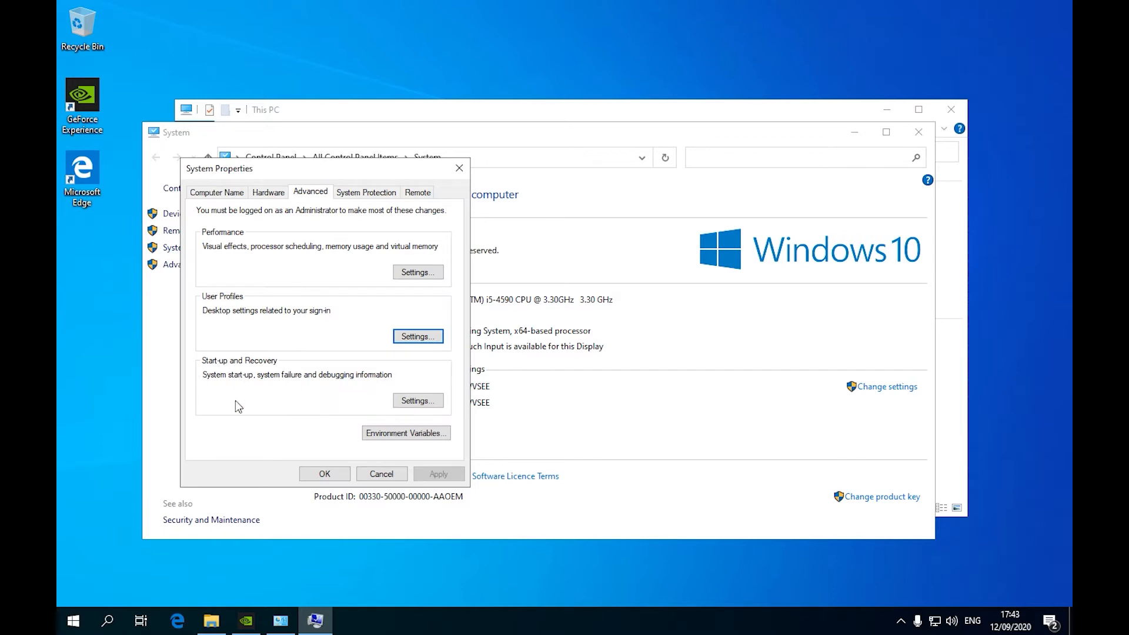
Turn off the time to display the list of operating systems in Start-up and Recovery, then confirm and close System Properties.
{"action": "left_click", "coordinate": [407, 401]}
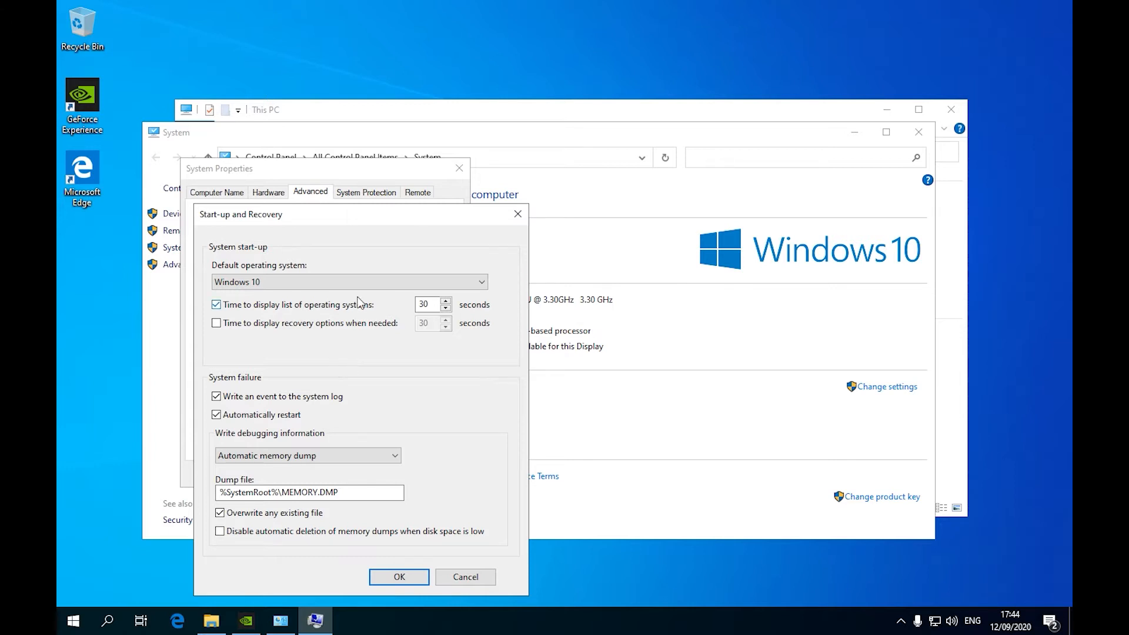
{"action": "left_click", "coordinate": [383, 282]}
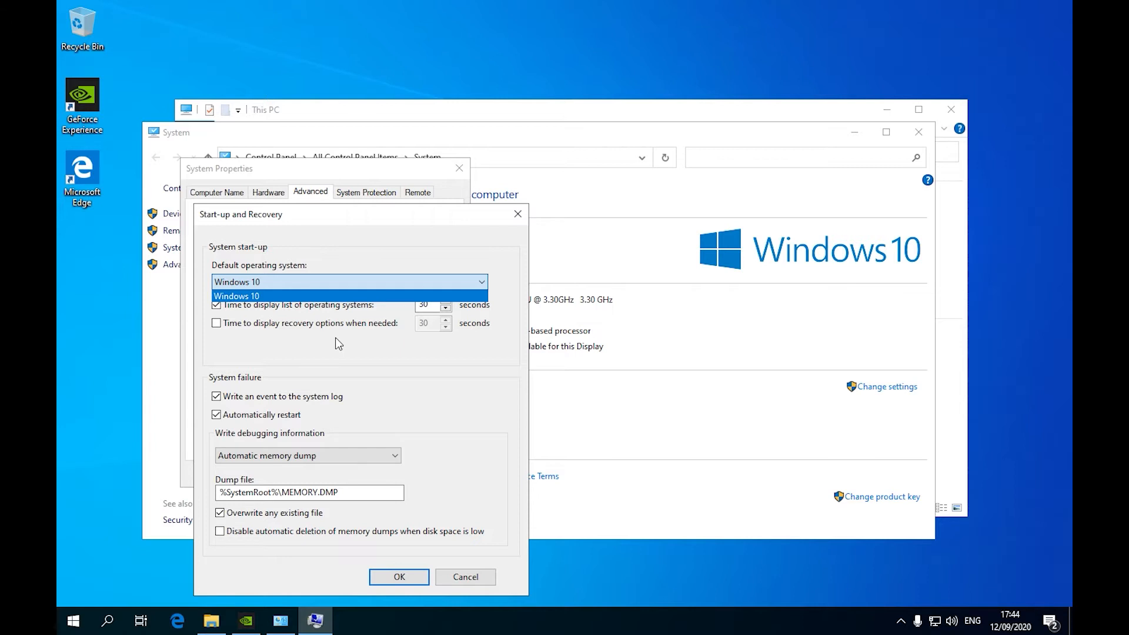
{"action": "left_click", "coordinate": [346, 362]}
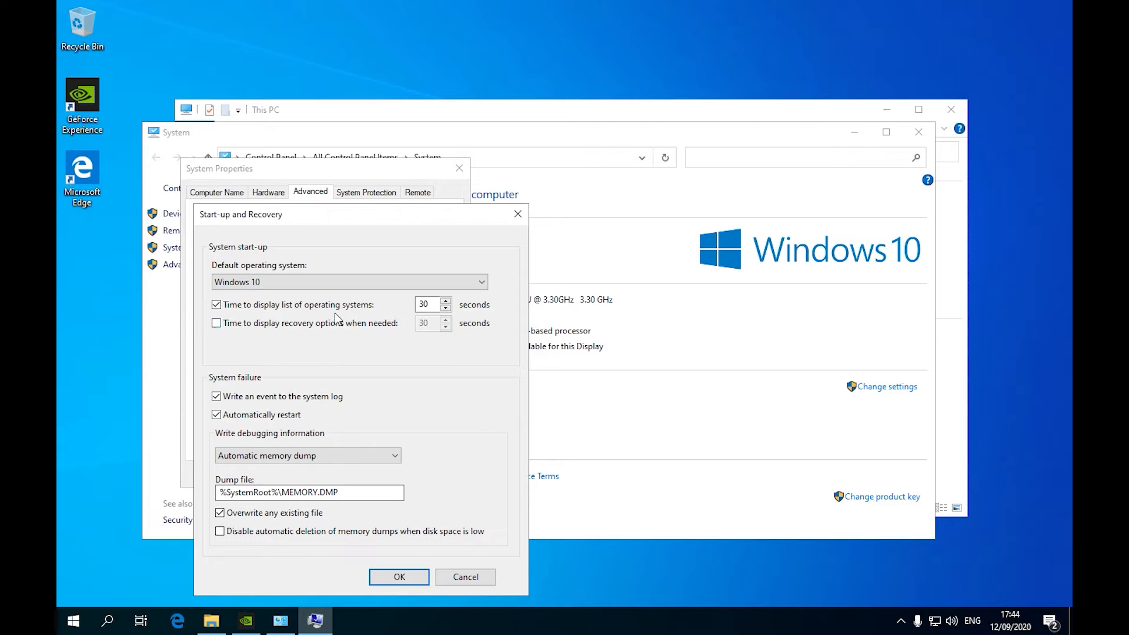
{"action": "left_click", "coordinate": [296, 305]}
{"action": "left_click", "coordinate": [412, 581]}
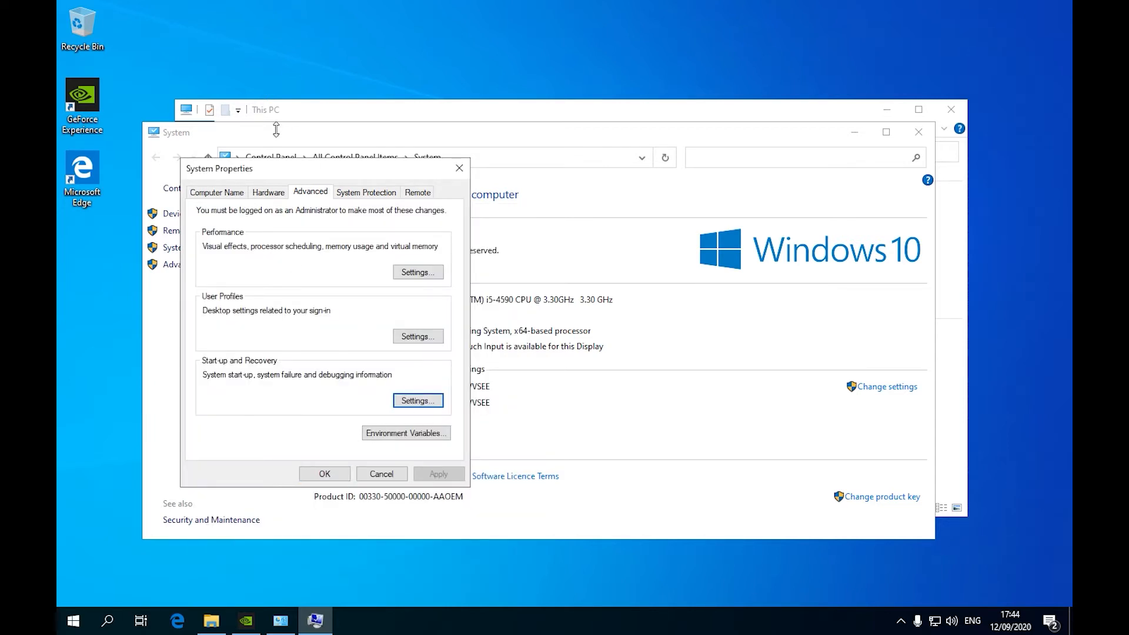
{"action": "left_click", "coordinate": [336, 475]}
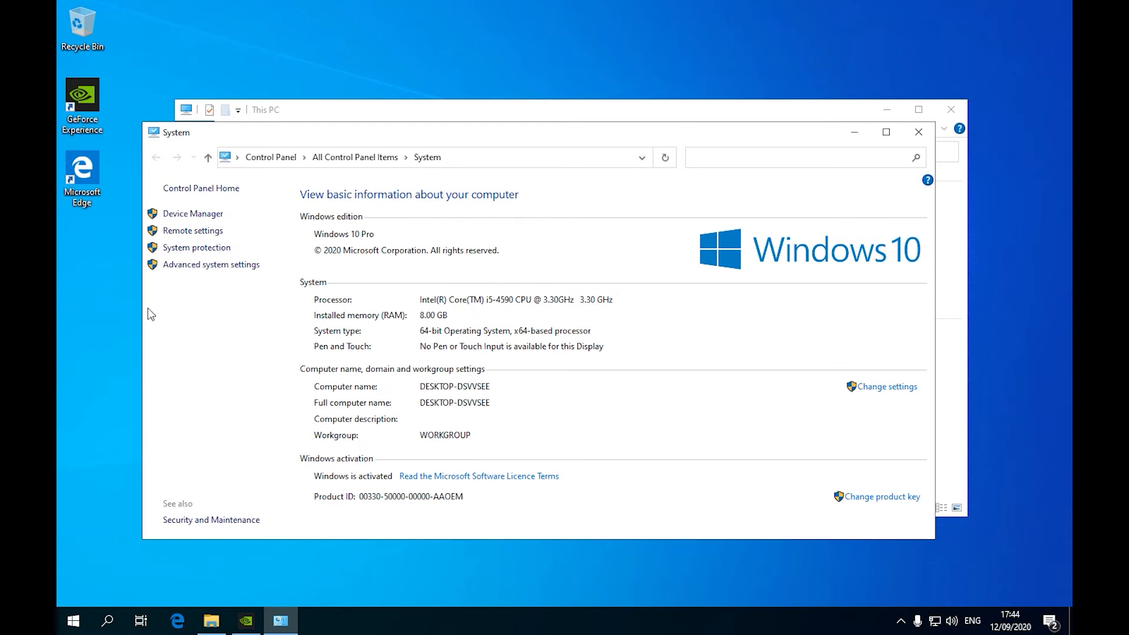
Close the System window and open Disk Clean-up from the properties of Local Disk (C:).
{"action": "left_click", "coordinate": [921, 138]}
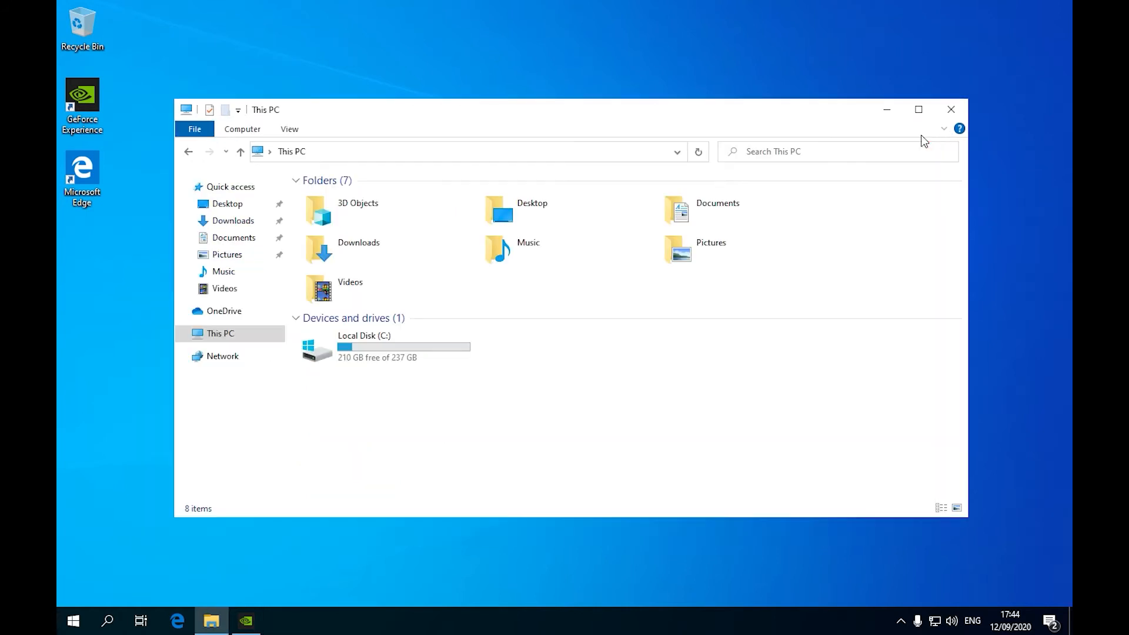
{"action": "right_click", "coordinate": [360, 351]}
{"action": "left_click", "coordinate": [389, 573]}
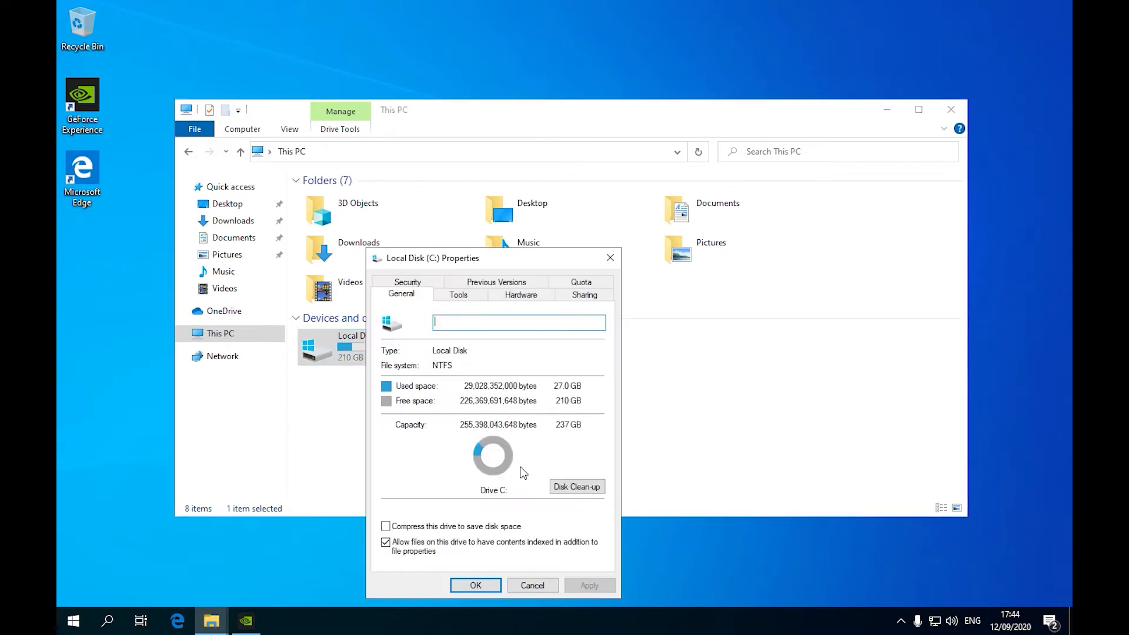
{"action": "left_click", "coordinate": [574, 488]}
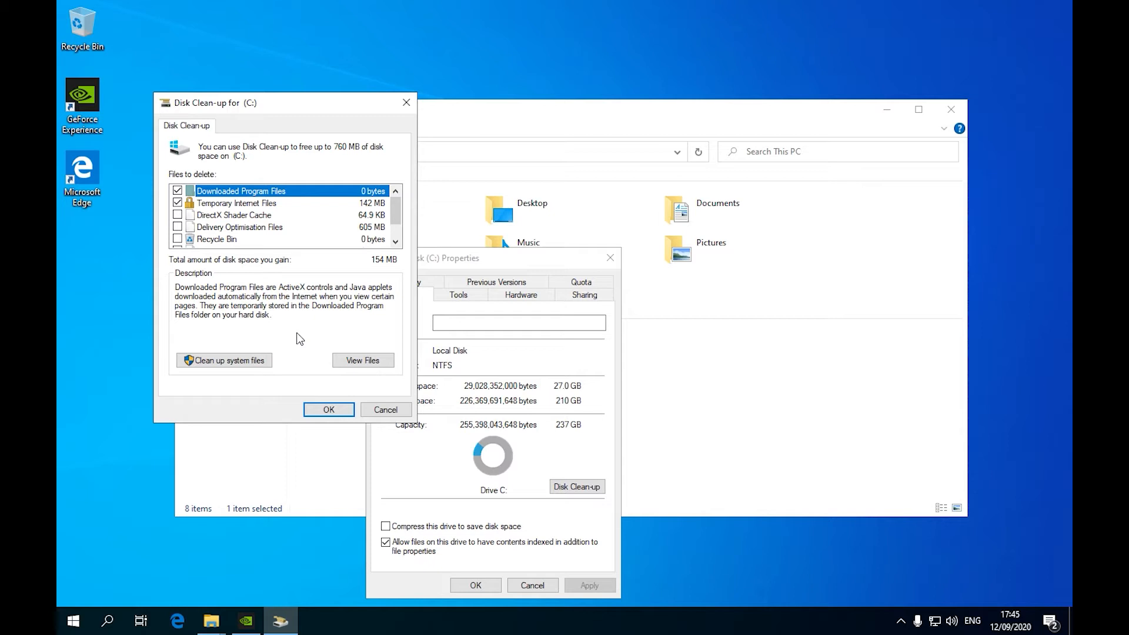
Add DirectX Shader Cache, Delivery Optimisation Files, Recycle Bin and Temporary files to the files to delete, and run the clean-up with permanent deletion confirmed.
{"action": "left_click", "coordinate": [236, 204]}
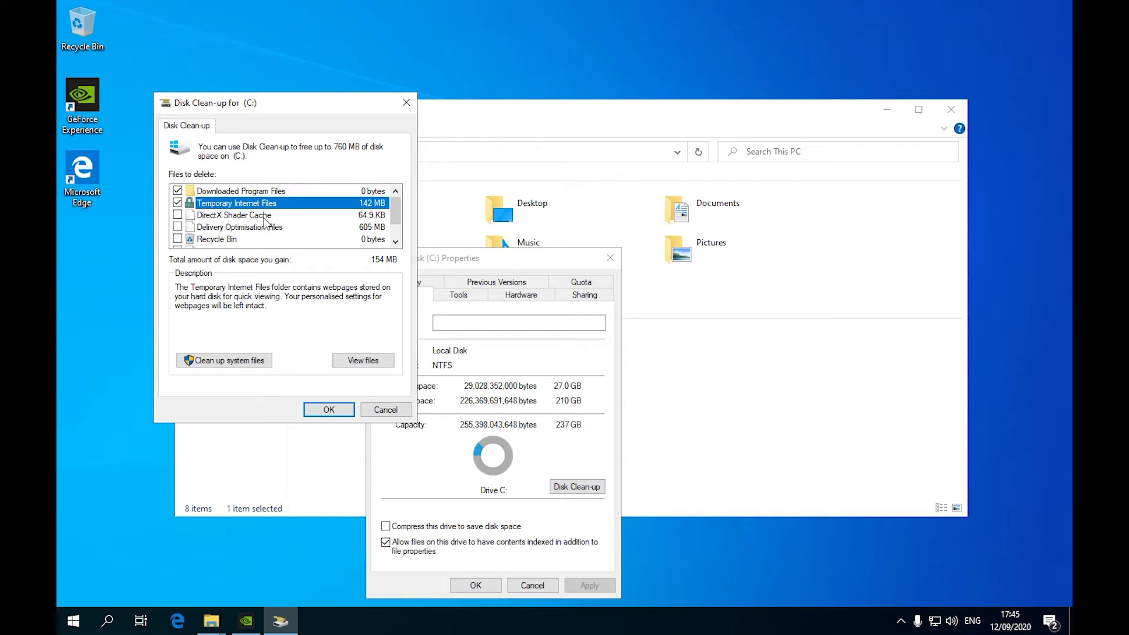
{"action": "left_click", "coordinate": [259, 229]}
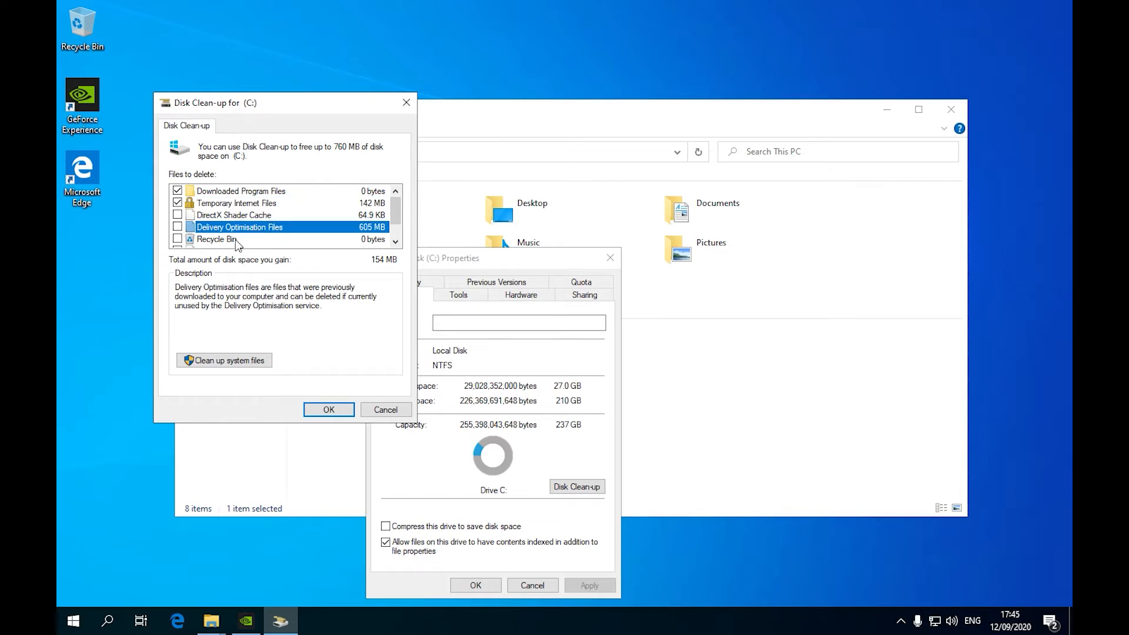
{"action": "left_click", "coordinate": [177, 215]}
{"action": "left_click", "coordinate": [177, 227]}
{"action": "scroll", "coordinate": [285, 201], "scroll_direction": "down", "scroll_amount": 1}
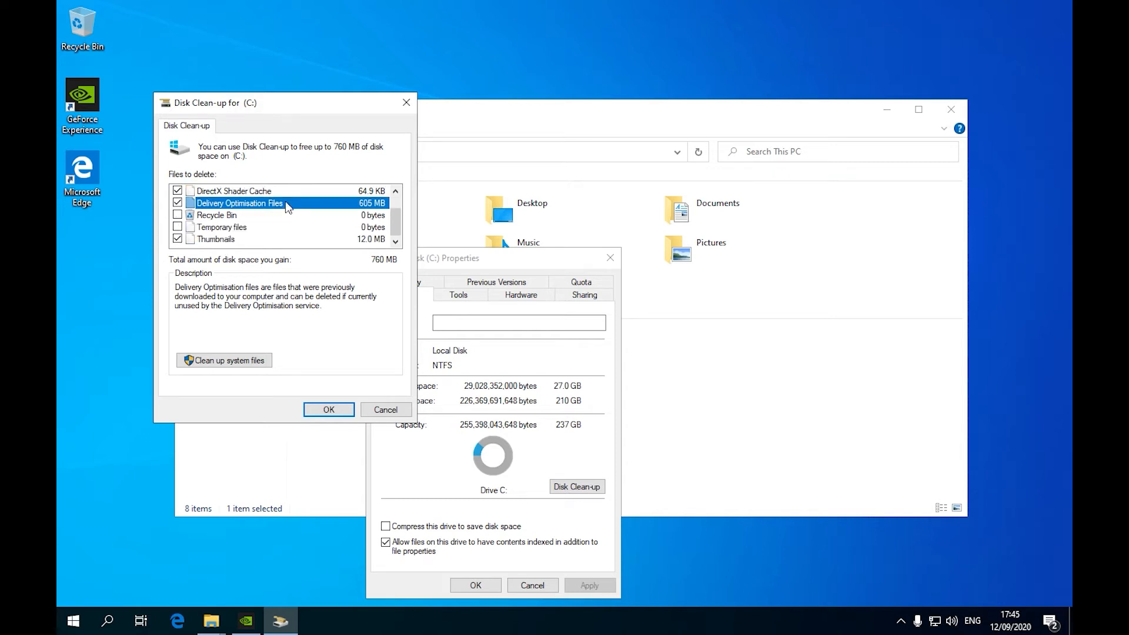
{"action": "left_click", "coordinate": [74, 29]}
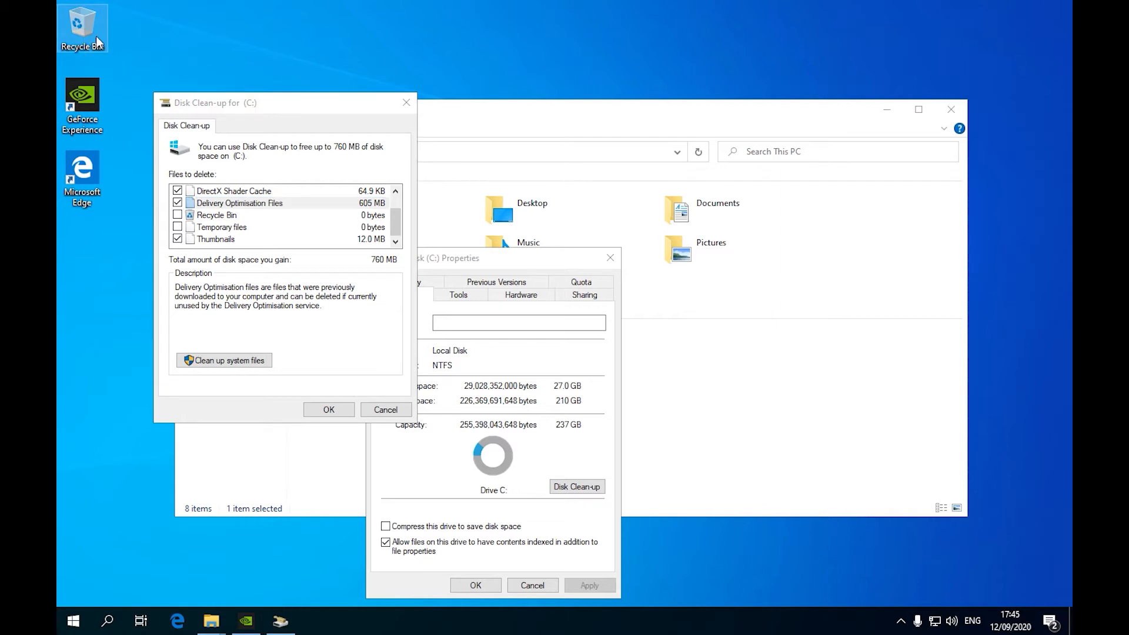
{"action": "left_click", "coordinate": [177, 214]}
{"action": "left_click", "coordinate": [177, 227]}
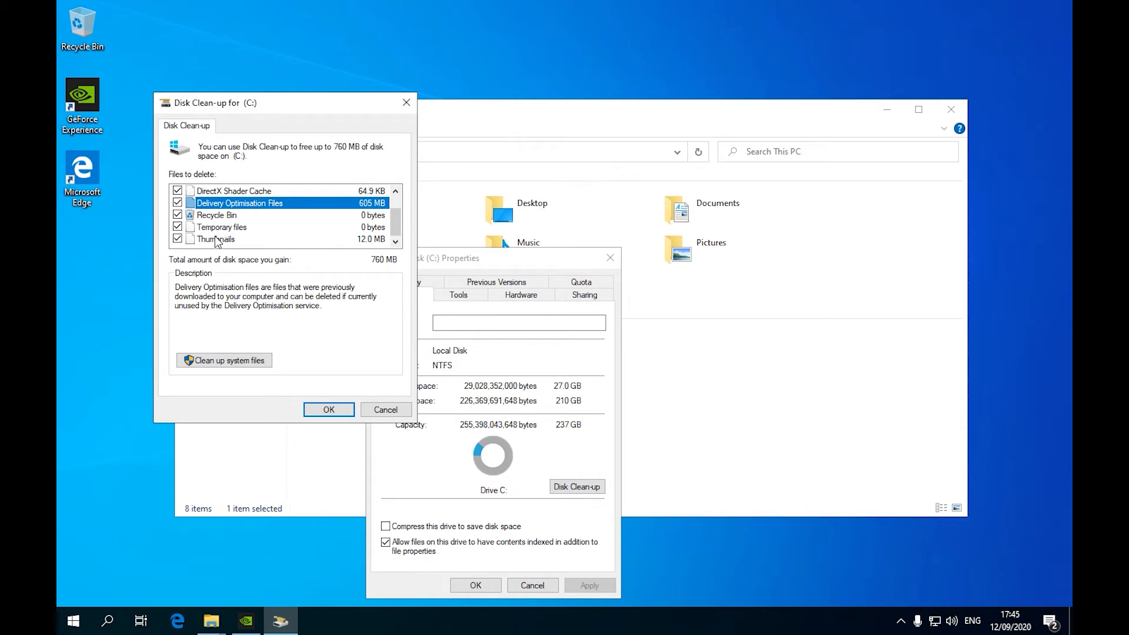
{"action": "left_click", "coordinate": [330, 410]}
{"action": "left_click", "coordinate": [606, 323]}
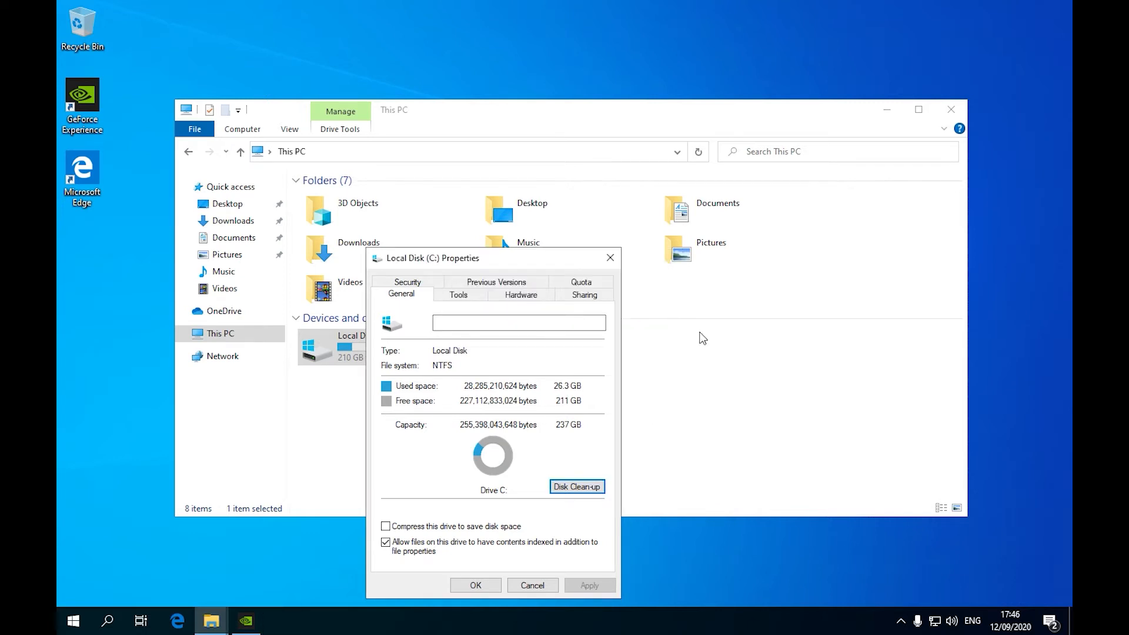
Reopen Disk Clean-up for Local Disk (C:), scan the system files and look through the file categories offered.
{"action": "left_click_drag", "start_coordinate": [501, 258], "coordinate": [613, 240]}
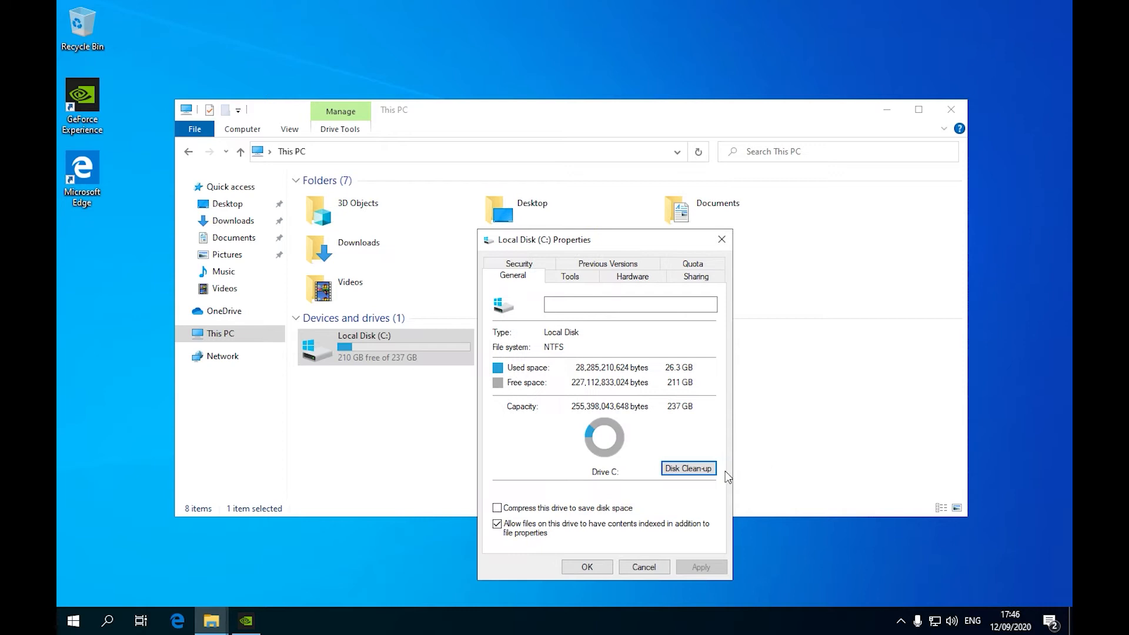
{"action": "left_click", "coordinate": [695, 471]}
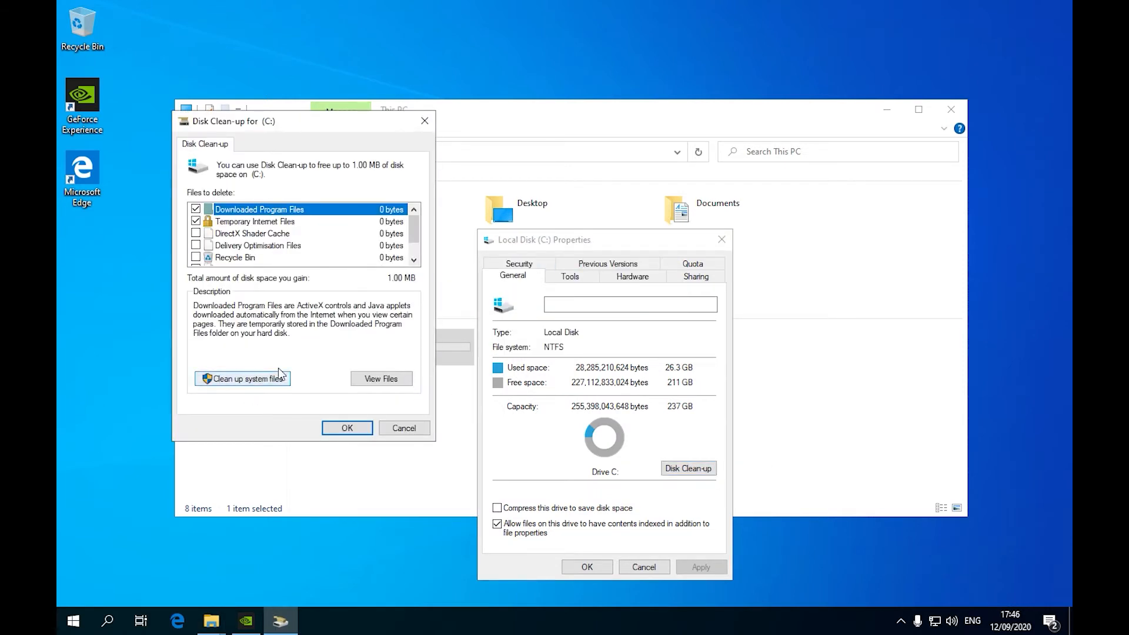
{"action": "left_click", "coordinate": [253, 379]}
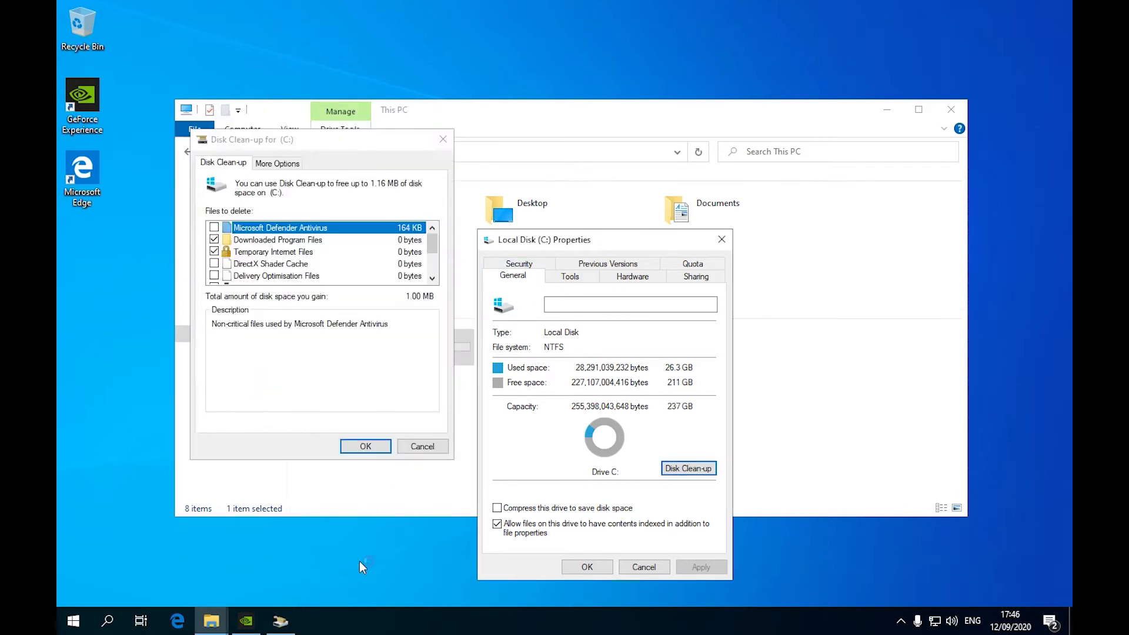
{"action": "scroll", "coordinate": [353, 259], "scroll_direction": "down", "scroll_amount": 2}
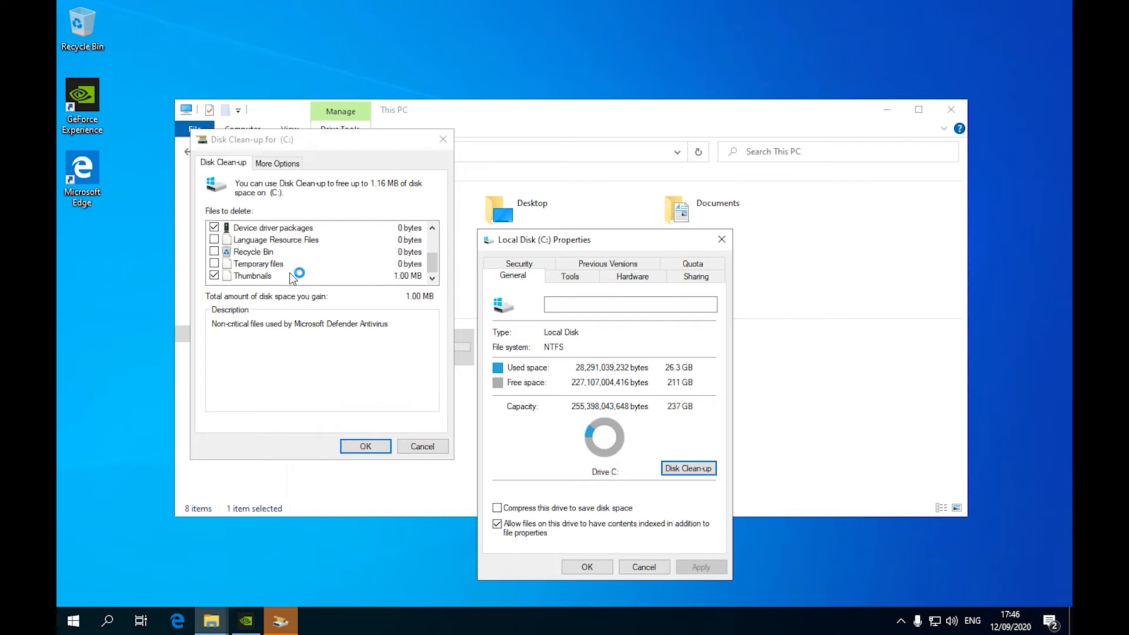
{"action": "scroll", "coordinate": [276, 253], "scroll_direction": "up", "scroll_amount": 2}
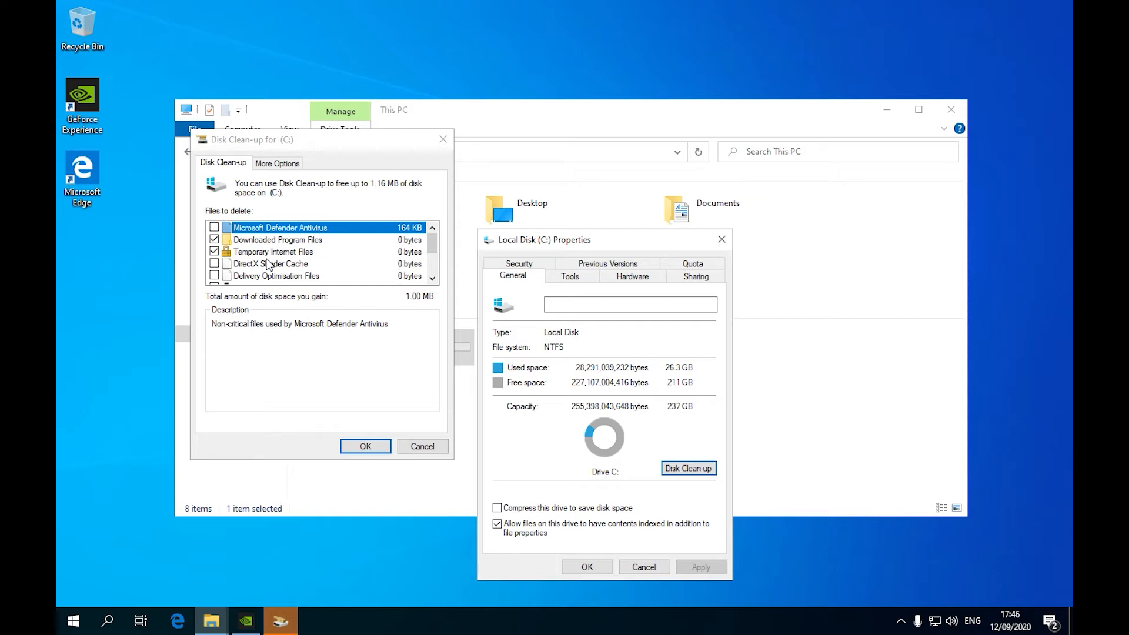
Read the descriptions of Downloaded Program Files, Temporary Internet Files and Device driver packages, and close Disk Clean-up and the drive properties without cleaning.
{"action": "left_click", "coordinate": [266, 346]}
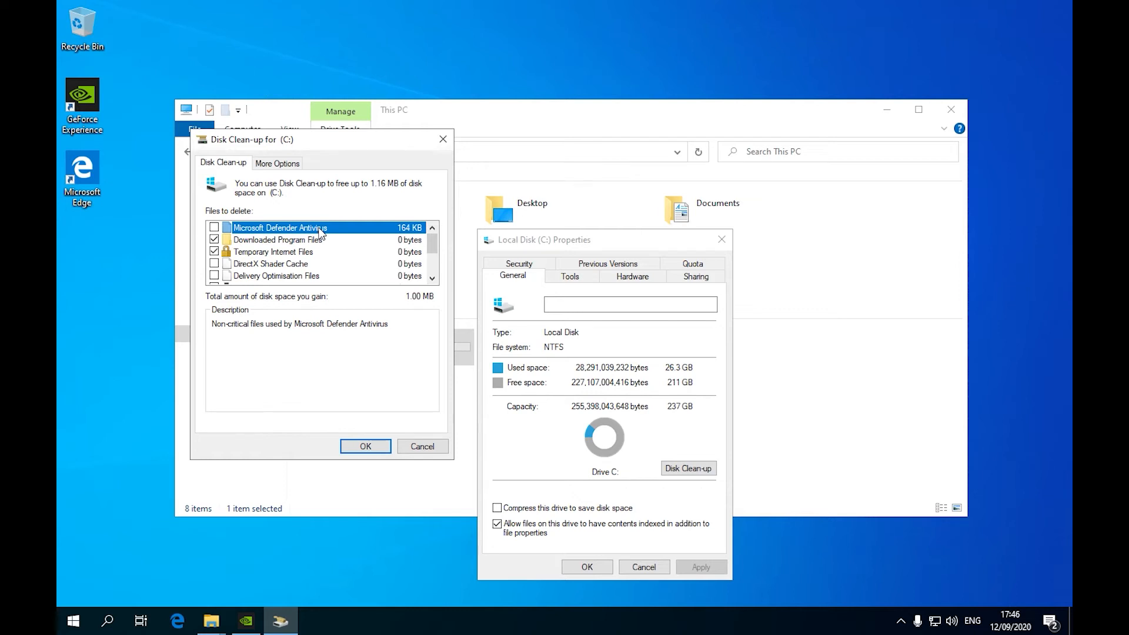
{"action": "left_click", "coordinate": [303, 241]}
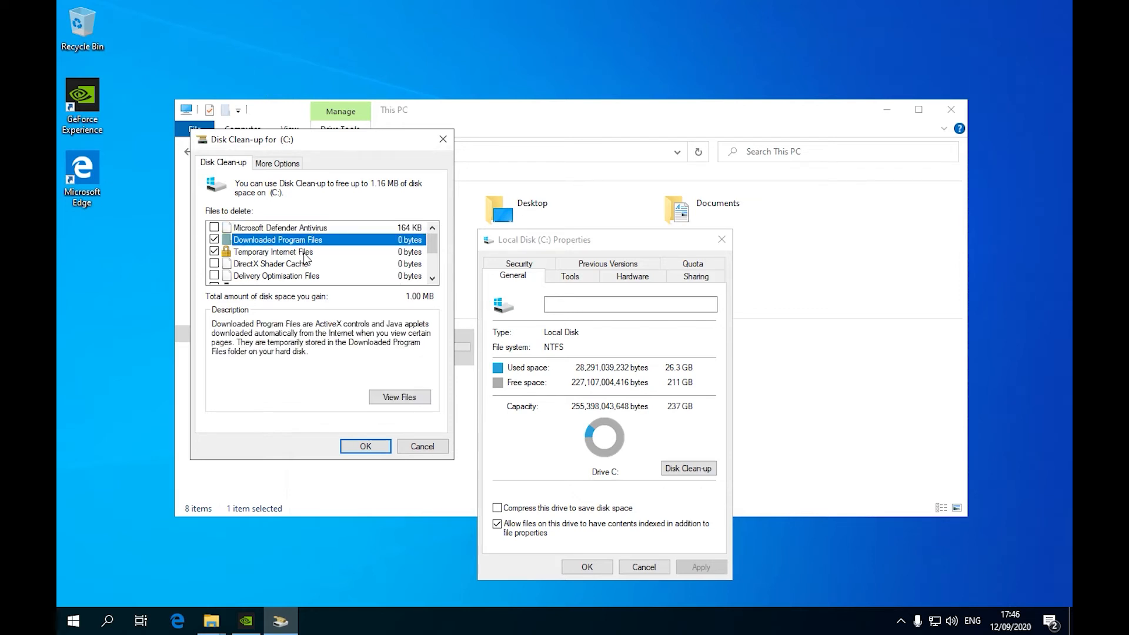
{"action": "left_click", "coordinate": [317, 256]}
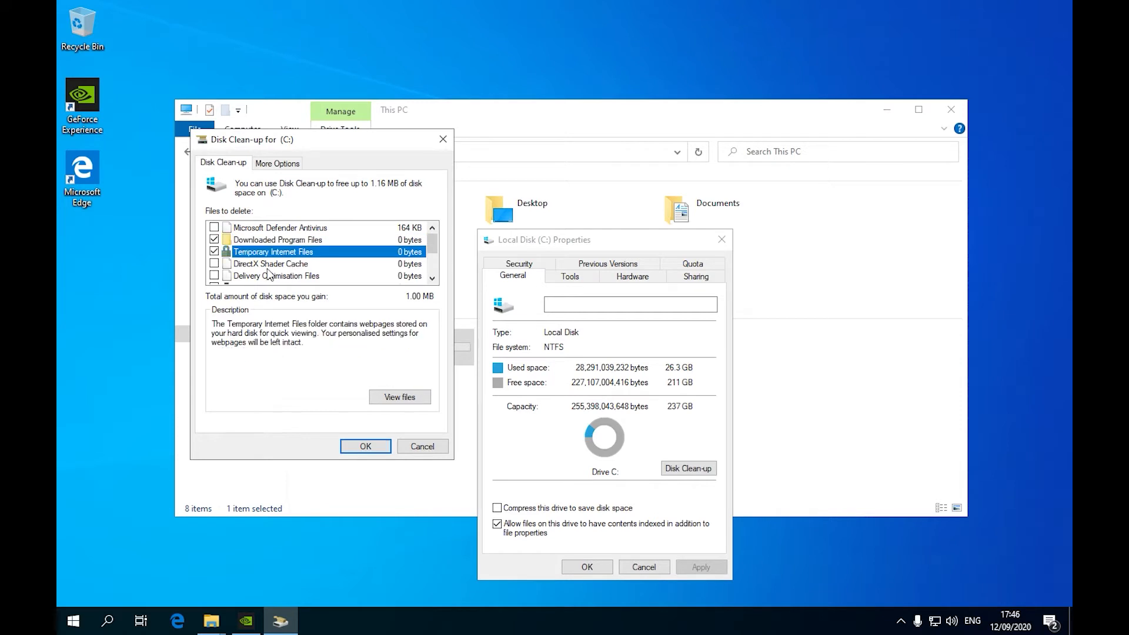
{"action": "scroll", "coordinate": [267, 253], "scroll_direction": "down", "scroll_amount": 1}
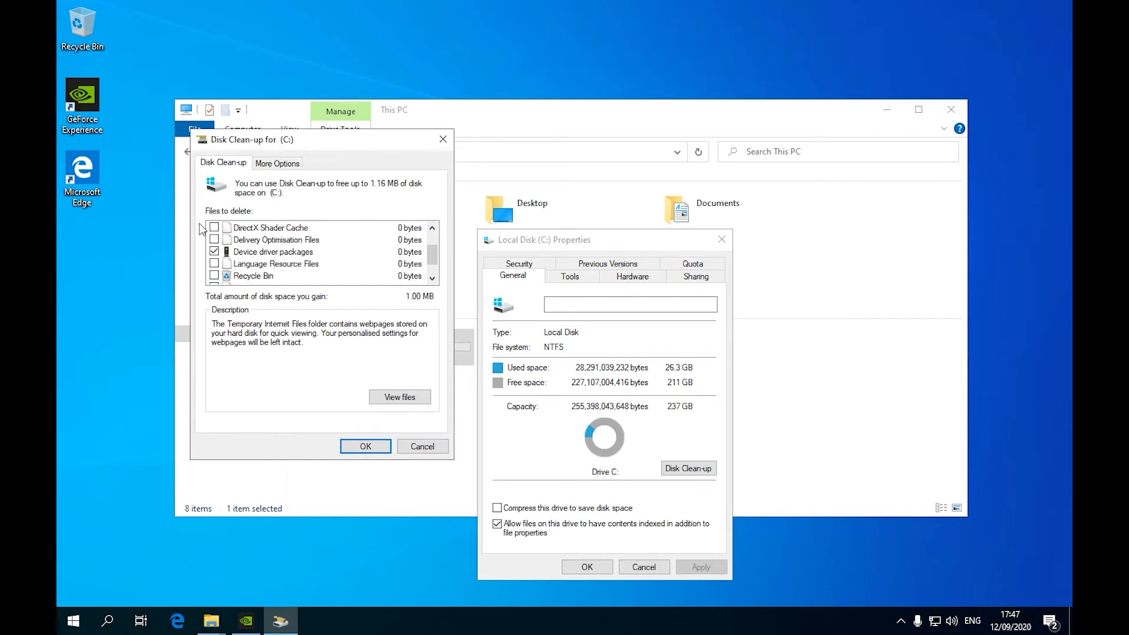
{"action": "left_click", "coordinate": [319, 251]}
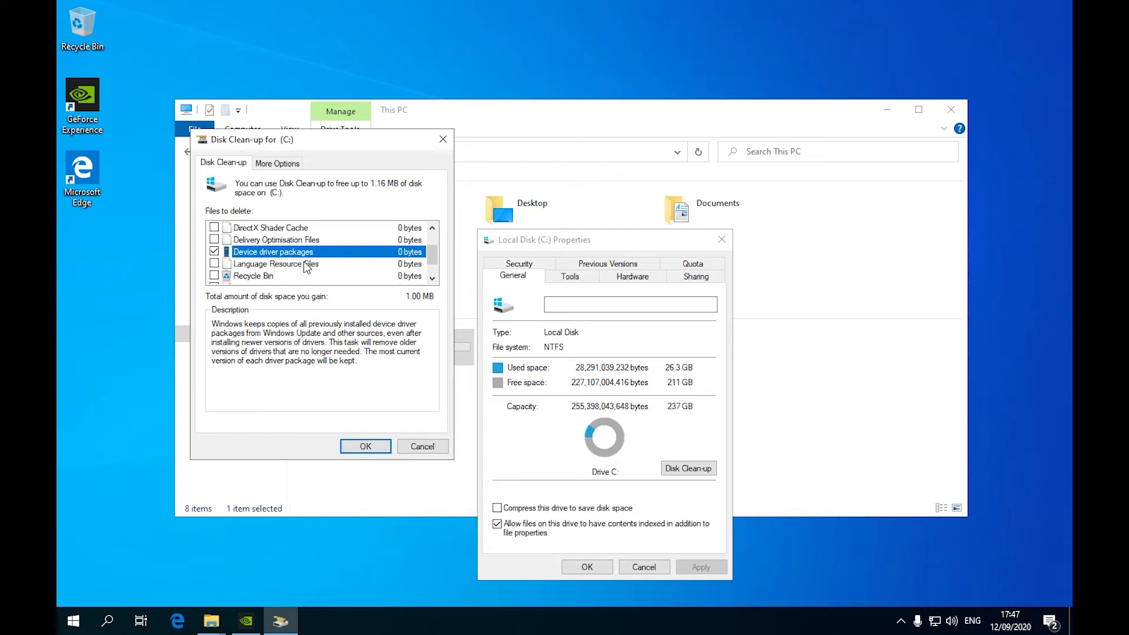
{"action": "scroll", "coordinate": [305, 268], "scroll_direction": "down", "scroll_amount": 1}
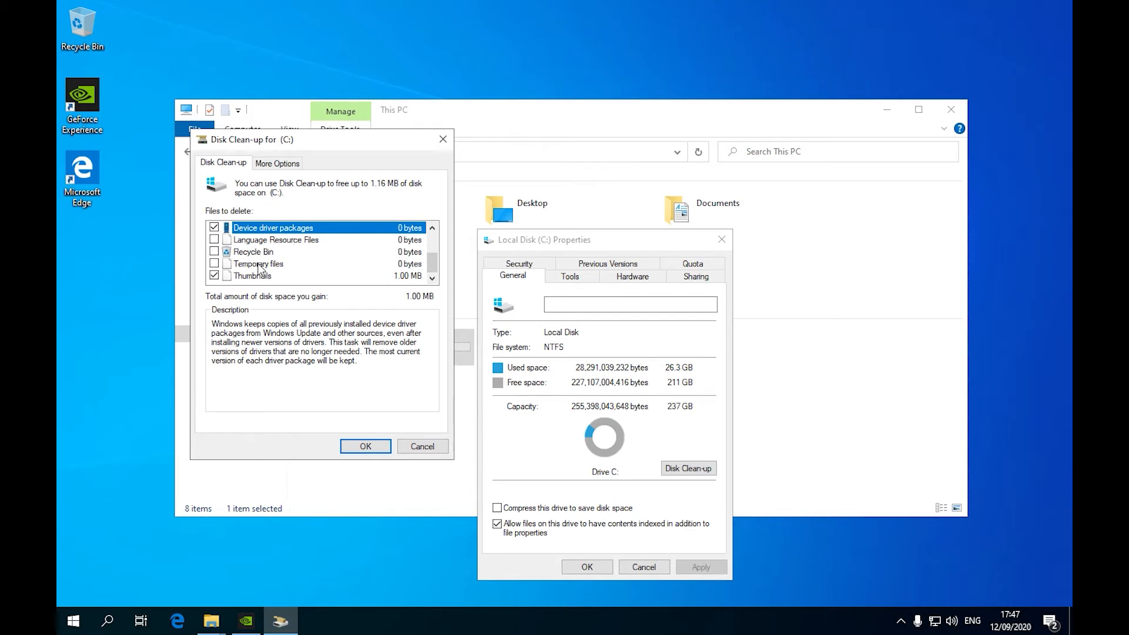
{"action": "scroll", "coordinate": [356, 265], "scroll_direction": "up", "scroll_amount": 1}
{"action": "scroll", "coordinate": [356, 264], "scroll_direction": "up", "scroll_amount": 1}
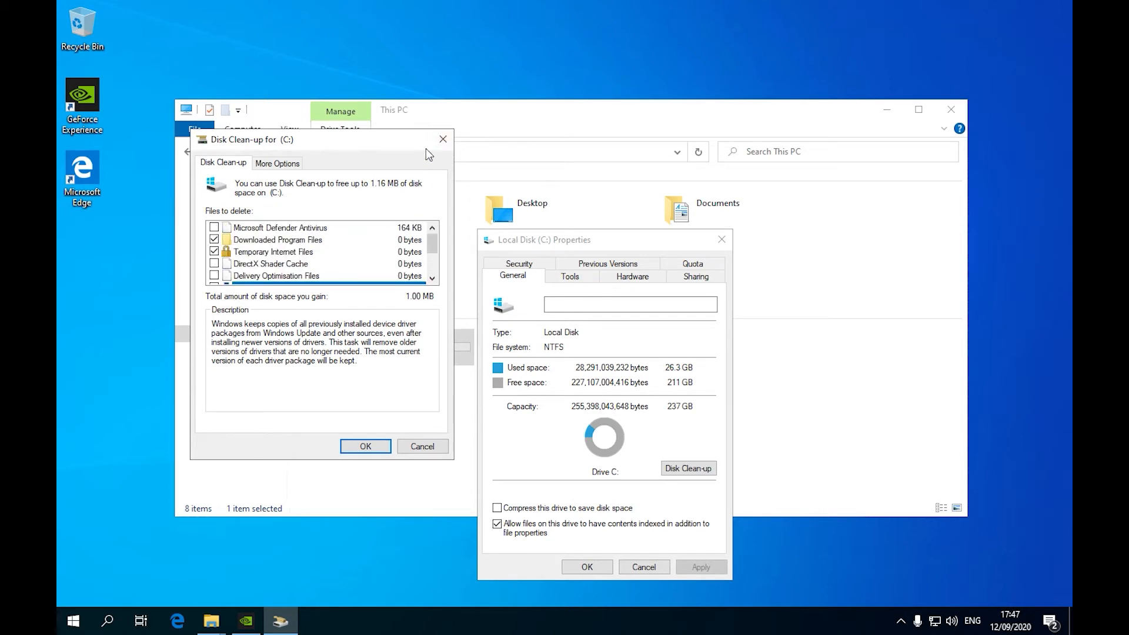
{"action": "left_click", "coordinate": [444, 139]}
{"action": "left_click", "coordinate": [728, 238]}
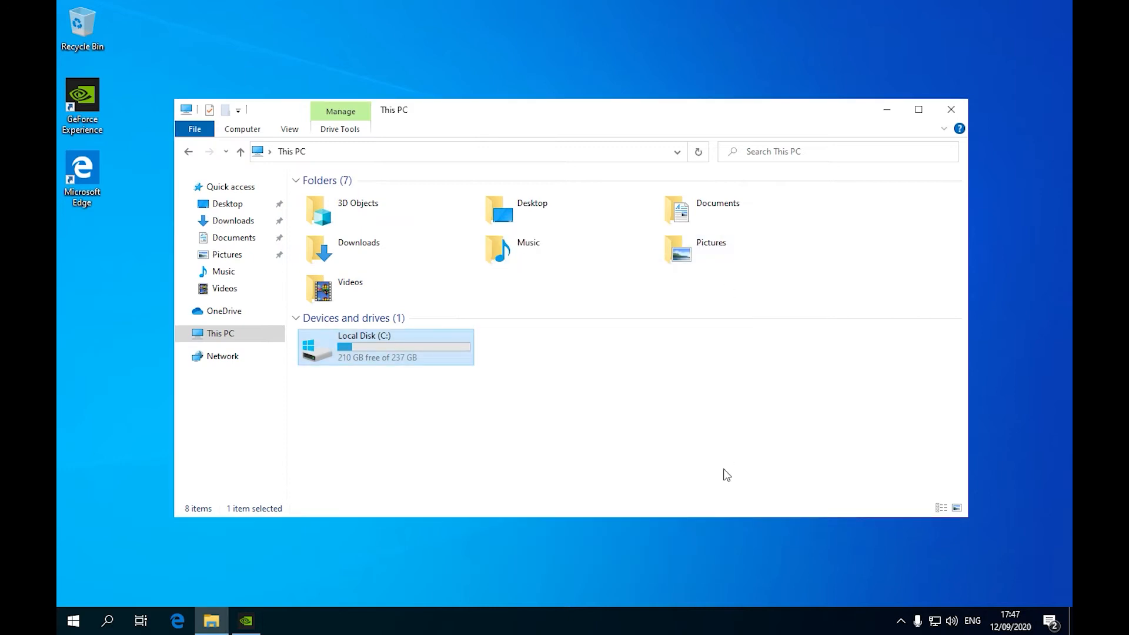
Open the Apps & features settings from This PC for uninstalling or changing programs, and maximise the Settings window.
{"action": "left_click", "coordinate": [449, 436]}
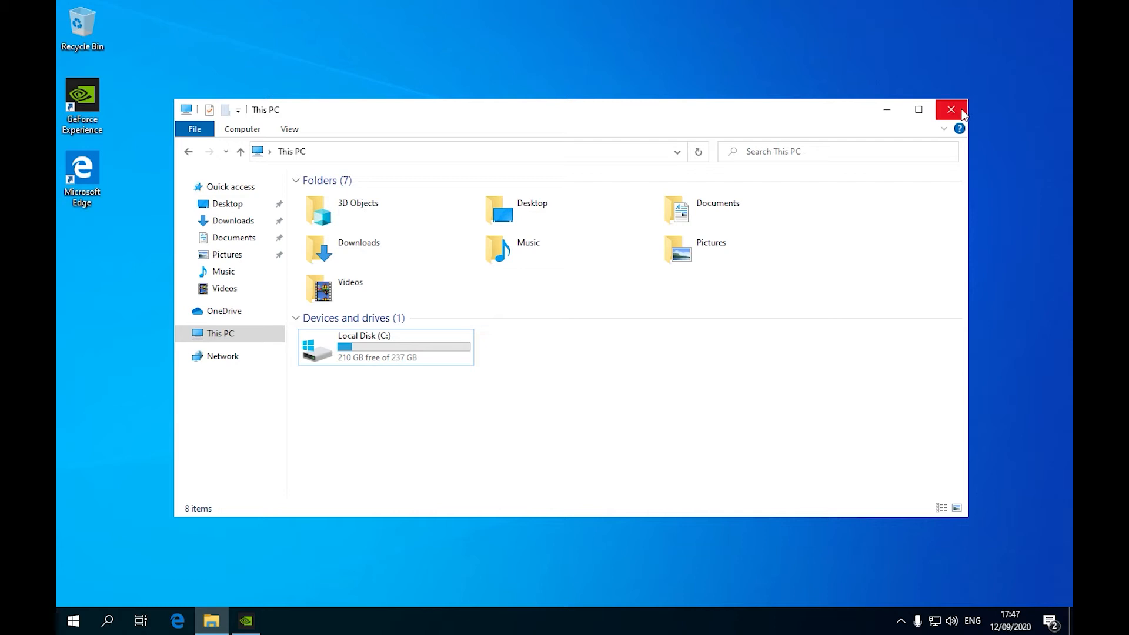
{"action": "left_click", "coordinate": [247, 133]}
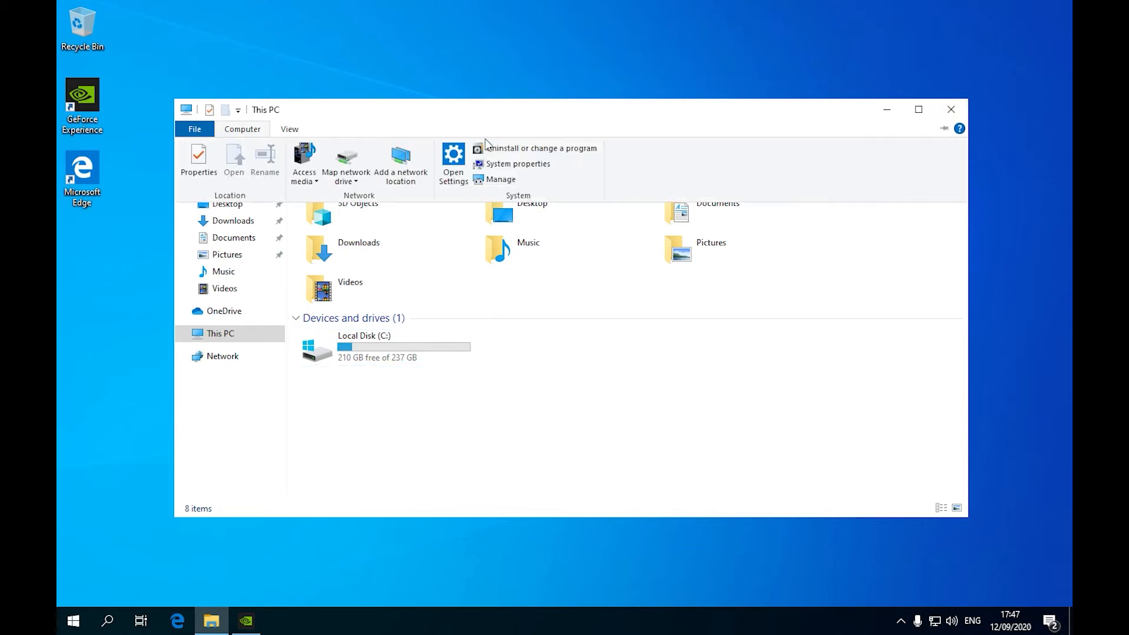
{"action": "left_click", "coordinate": [506, 148]}
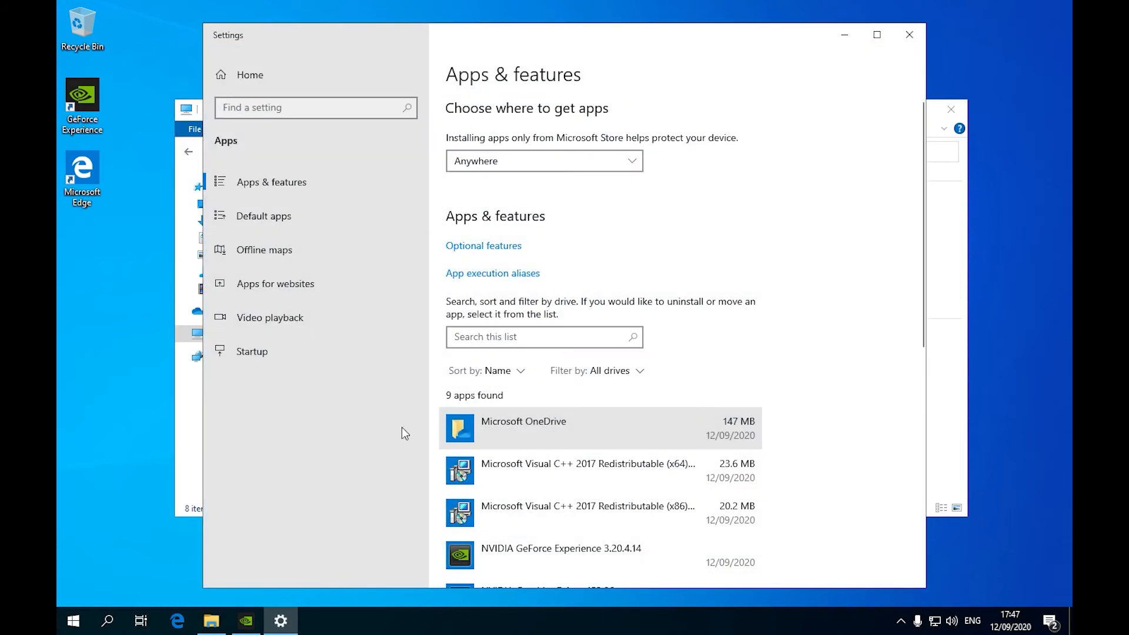
{"action": "left_click", "coordinate": [877, 35]}
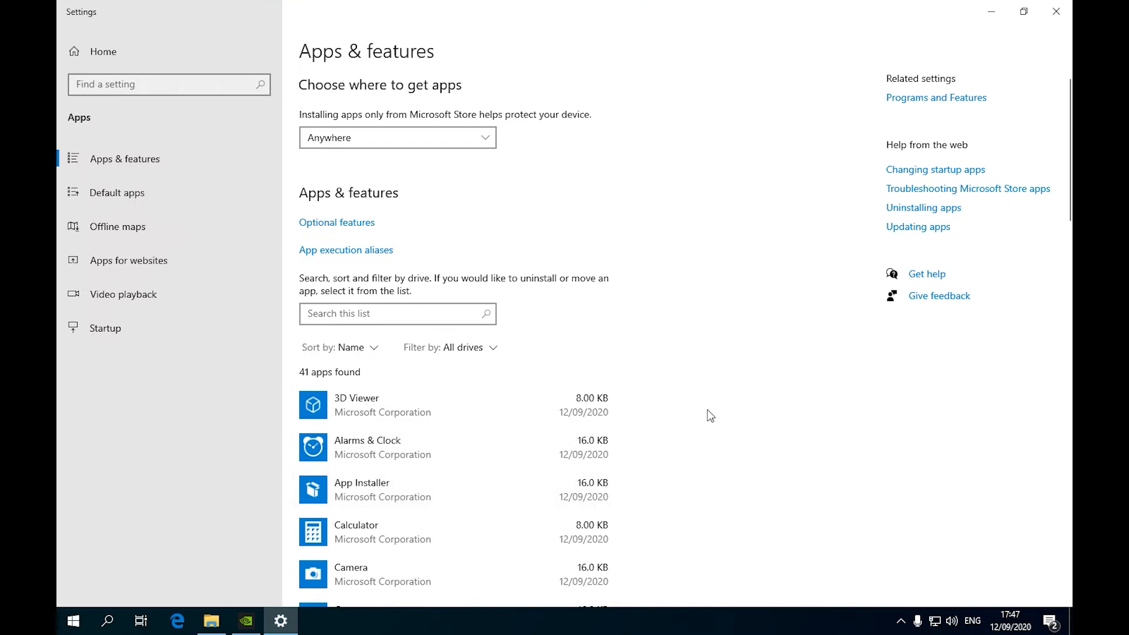
Turn off the Microphone and Background apps permissions for Cortana and return to the app list.
{"action": "scroll", "coordinate": [669, 397], "scroll_direction": "down", "scroll_amount": 5}
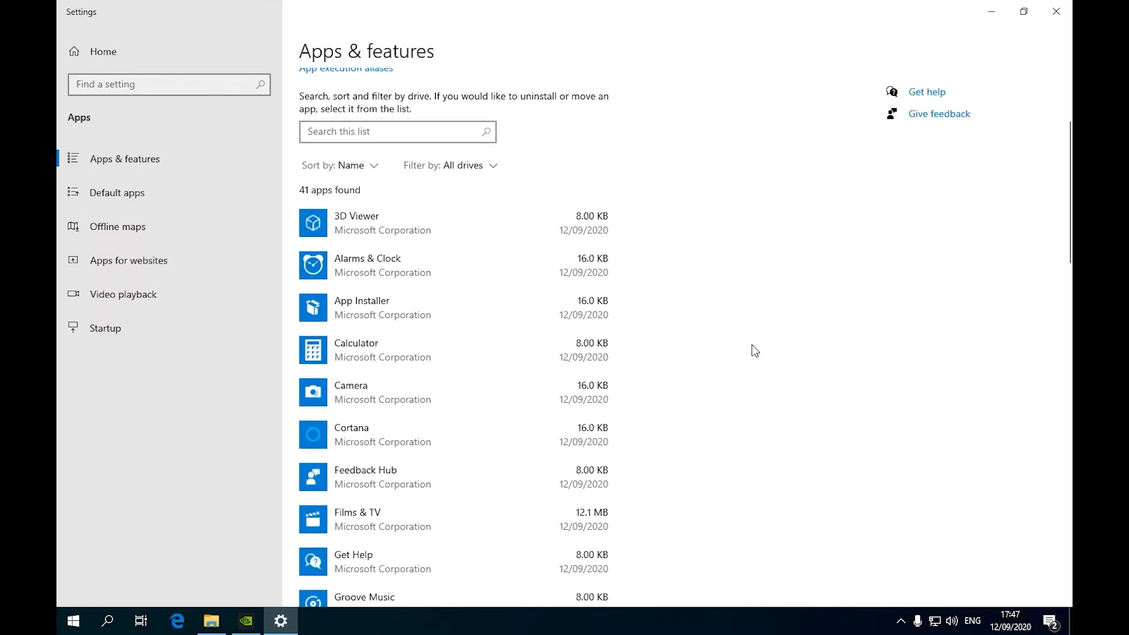
{"action": "scroll", "coordinate": [753, 350], "scroll_direction": "down", "scroll_amount": 1}
{"action": "left_click", "coordinate": [503, 360]}
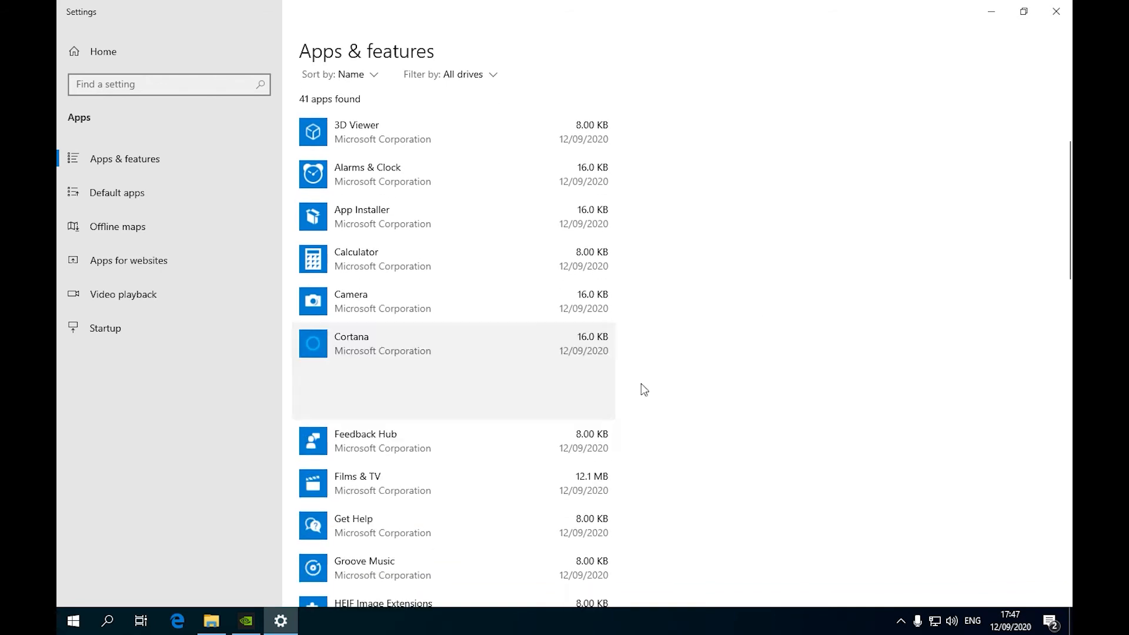
{"action": "left_click", "coordinate": [374, 365]}
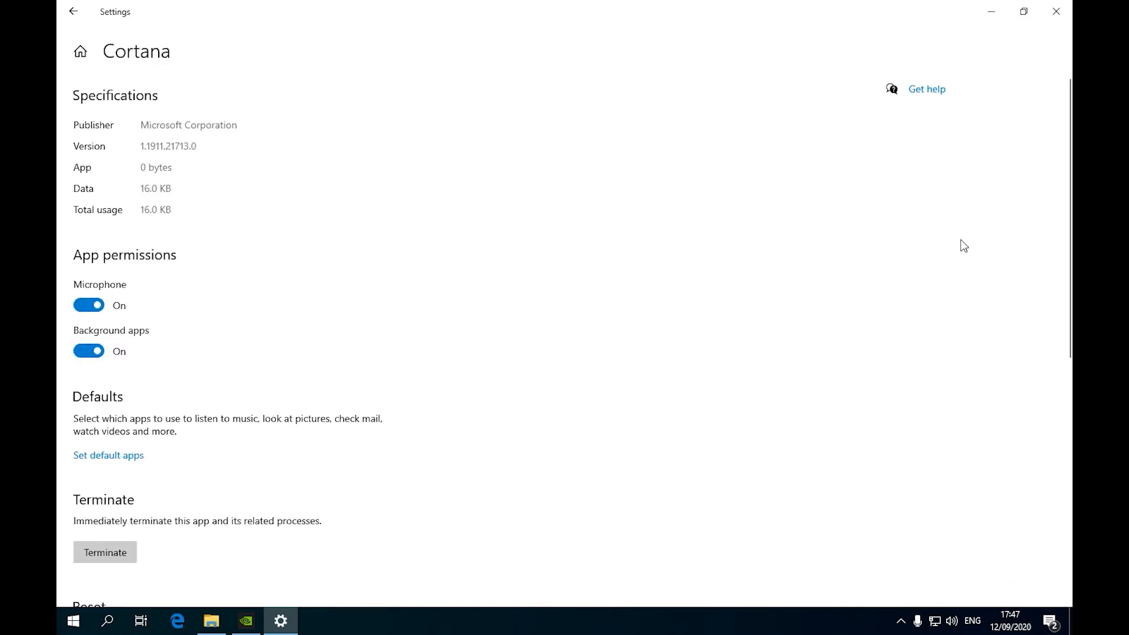
{"action": "left_click", "coordinate": [91, 309]}
{"action": "left_click", "coordinate": [90, 351]}
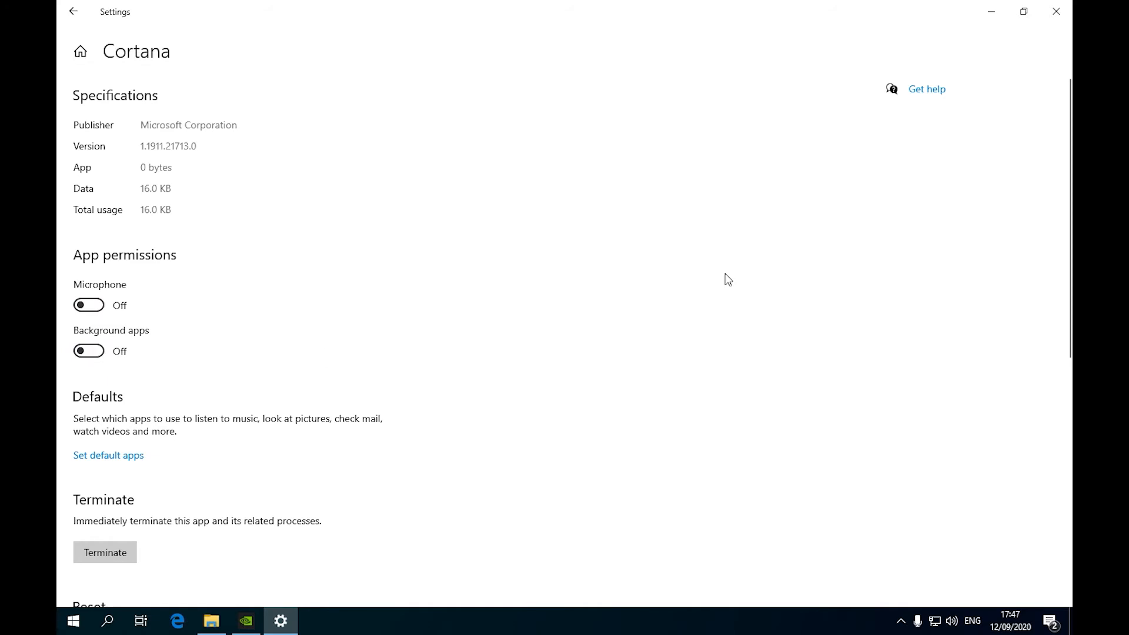
{"action": "left_click", "coordinate": [66, 14]}
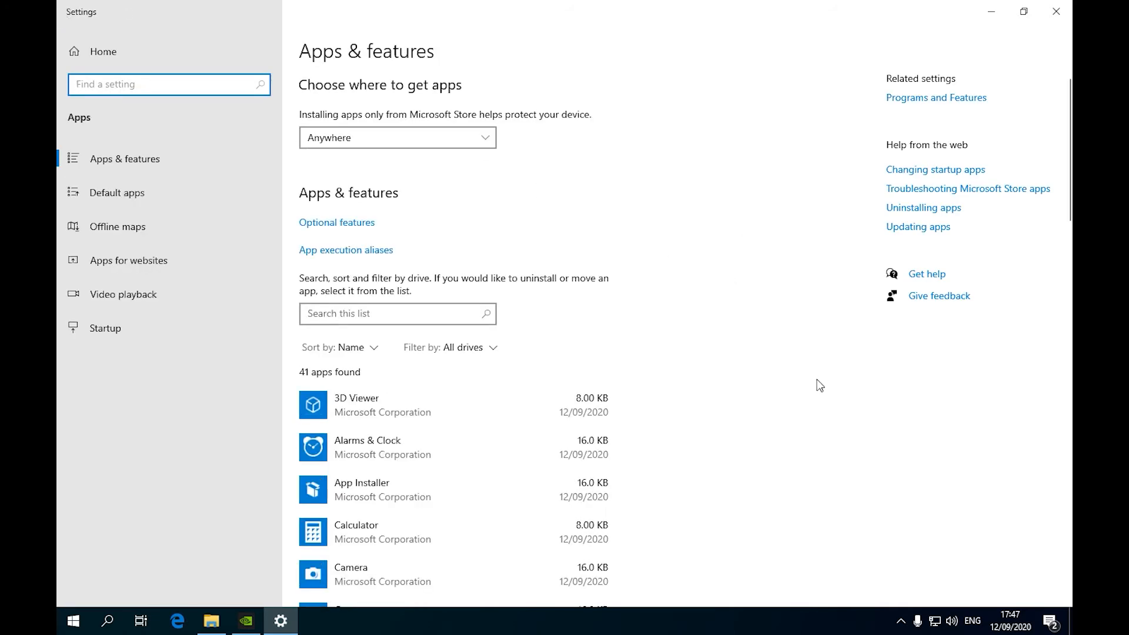
Check whether 3D Viewer and Alarms & Clock can be removed, and uninstall Feedback Hub with its related info.
{"action": "scroll", "coordinate": [817, 383], "scroll_direction": "down", "scroll_amount": 5}
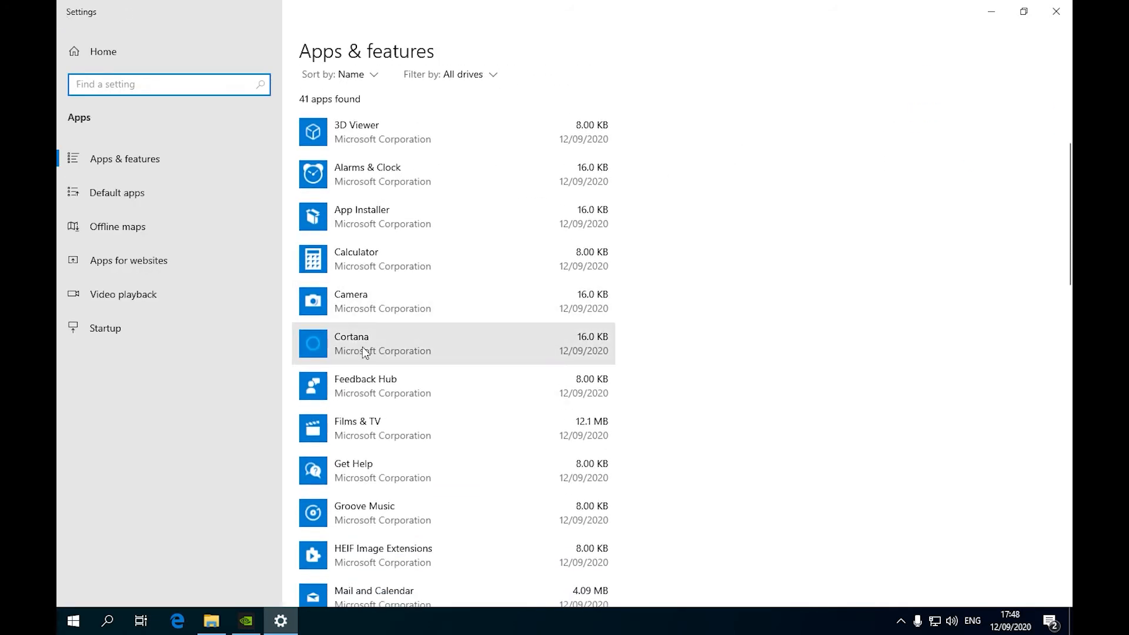
{"action": "left_click", "coordinate": [537, 132]}
{"action": "left_click", "coordinate": [544, 224]}
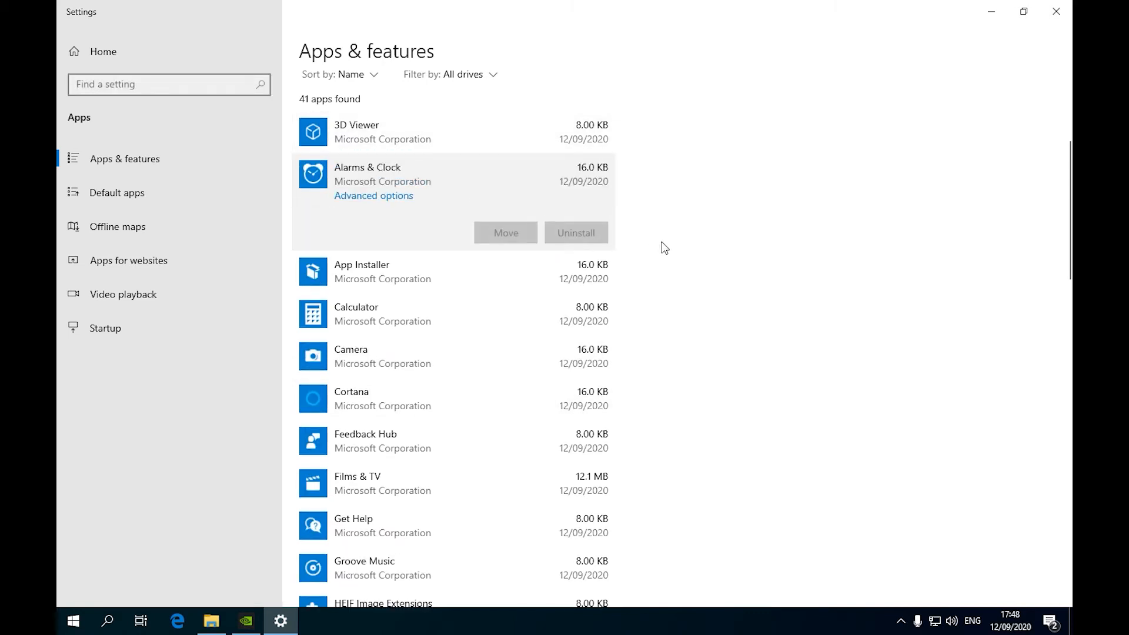
{"action": "scroll", "coordinate": [574, 390], "scroll_direction": "down", "scroll_amount": 3}
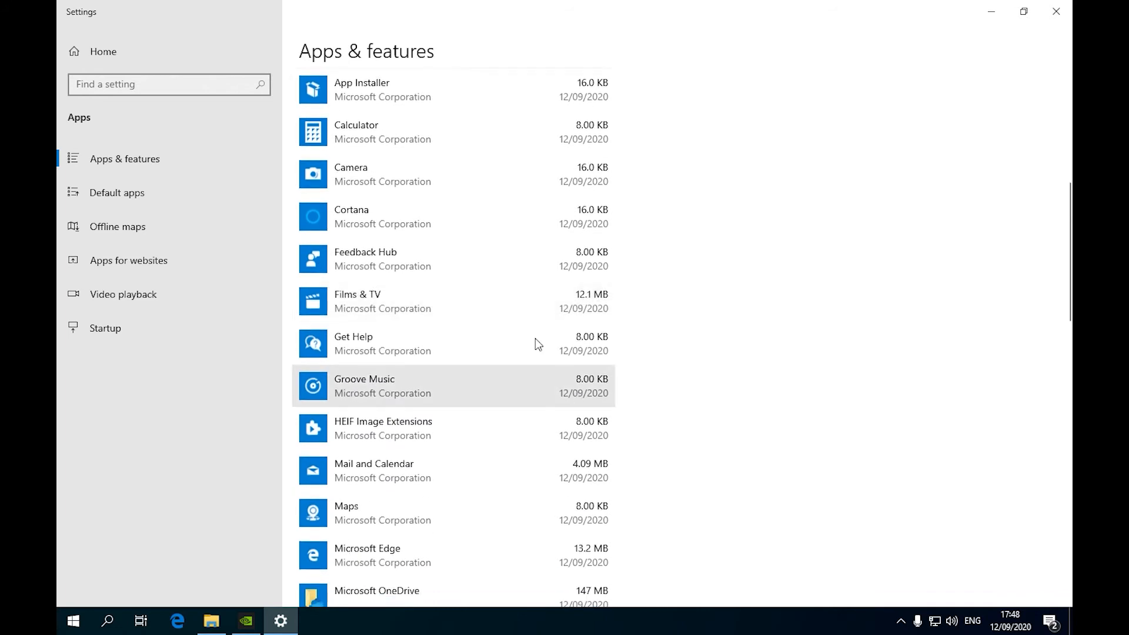
{"action": "left_click", "coordinate": [501, 276]}
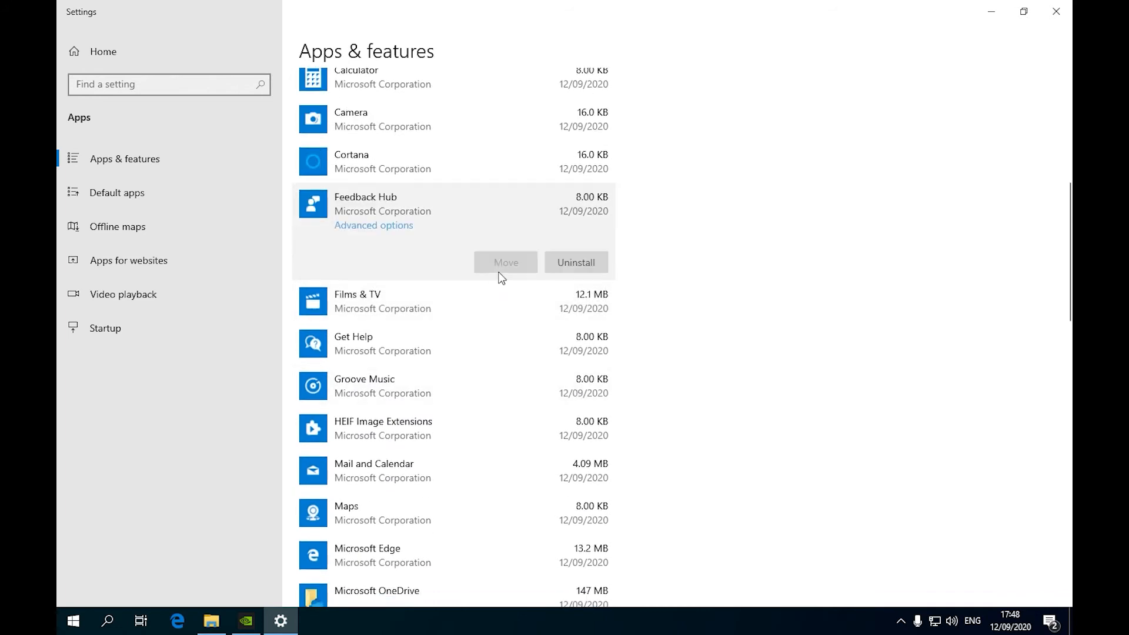
{"action": "left_click", "coordinate": [604, 272]}
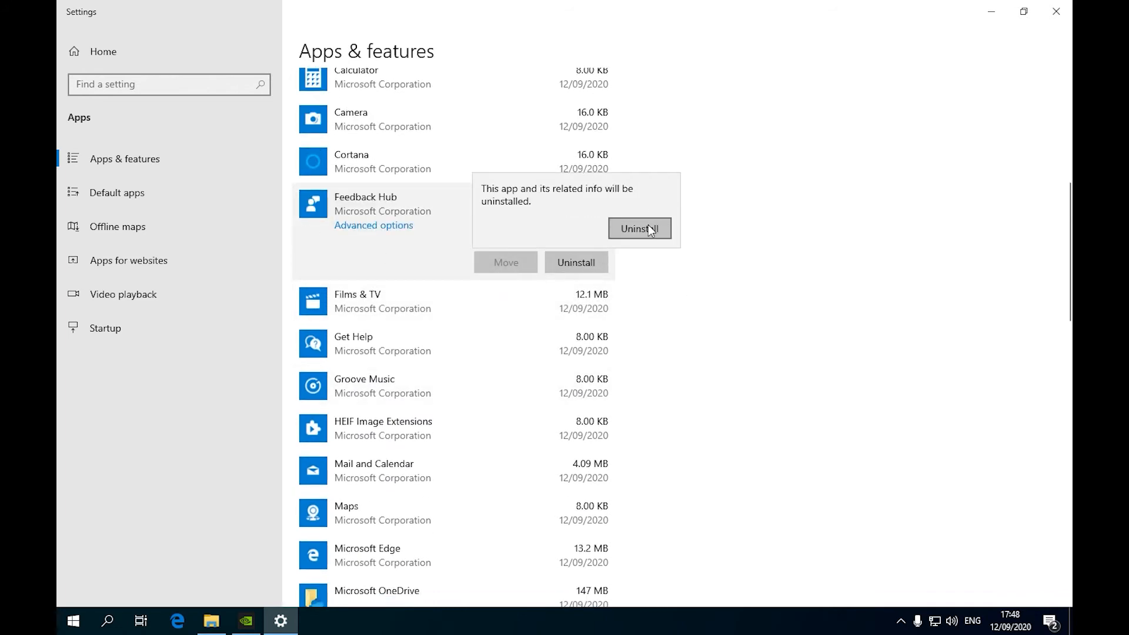
{"action": "left_click", "coordinate": [650, 229]}
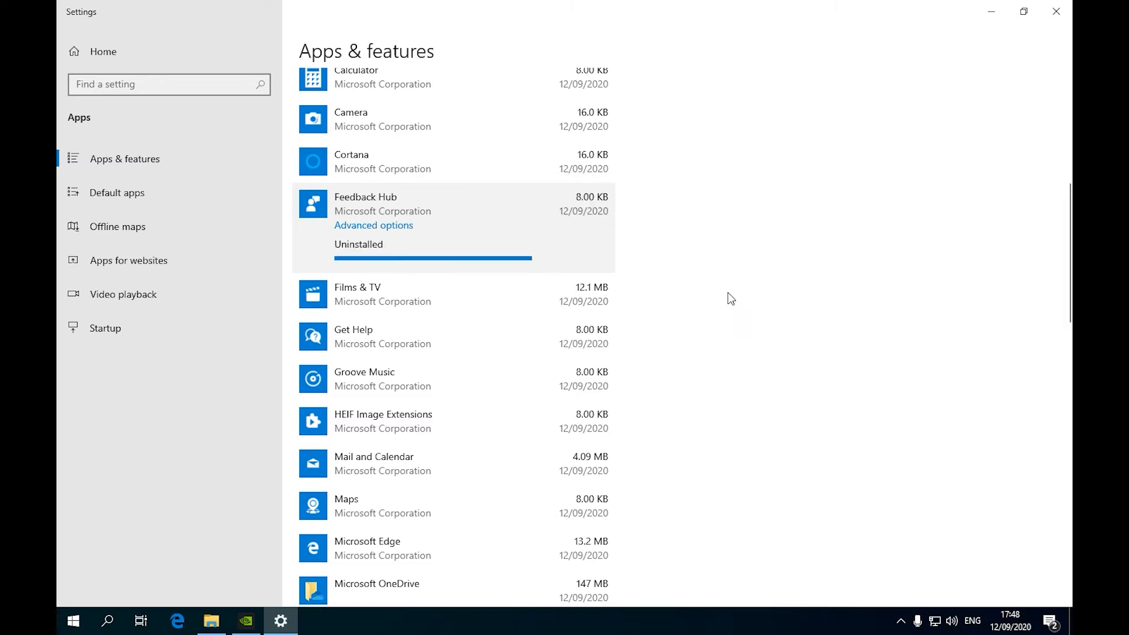
Check the removal options of Get Help, and uninstall Microsoft OneDrive, allowing the app to make changes to the device.
{"action": "left_click", "coordinate": [561, 328]}
{"action": "scroll", "coordinate": [795, 356], "scroll_direction": "down", "scroll_amount": 2}
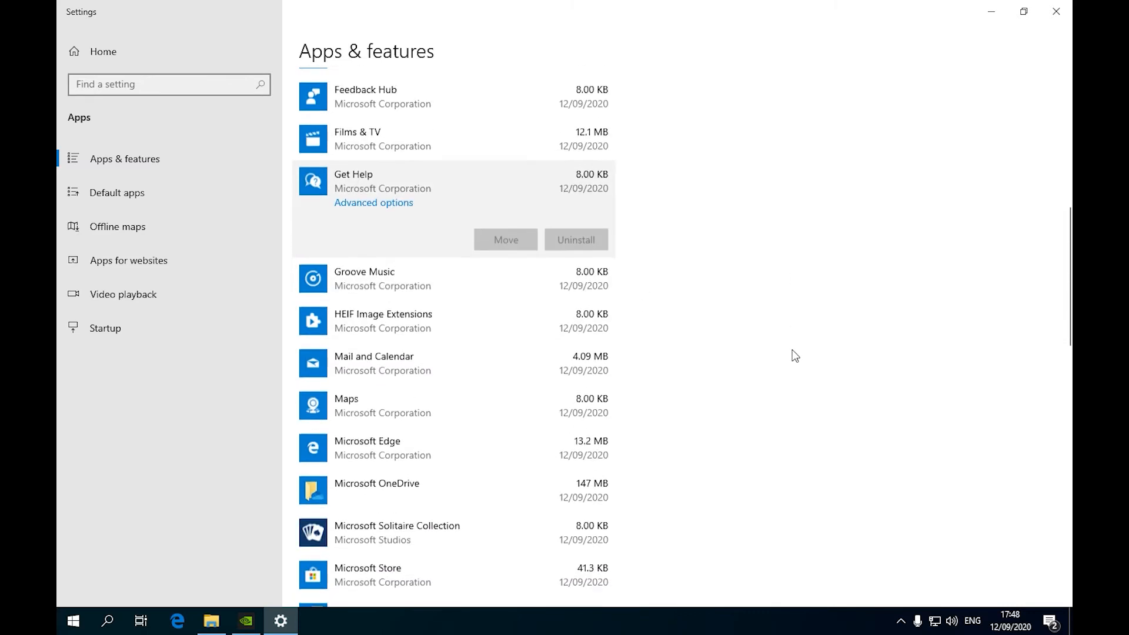
{"action": "scroll", "coordinate": [795, 356], "scroll_direction": "down", "scroll_amount": 2}
{"action": "left_click", "coordinate": [575, 364]}
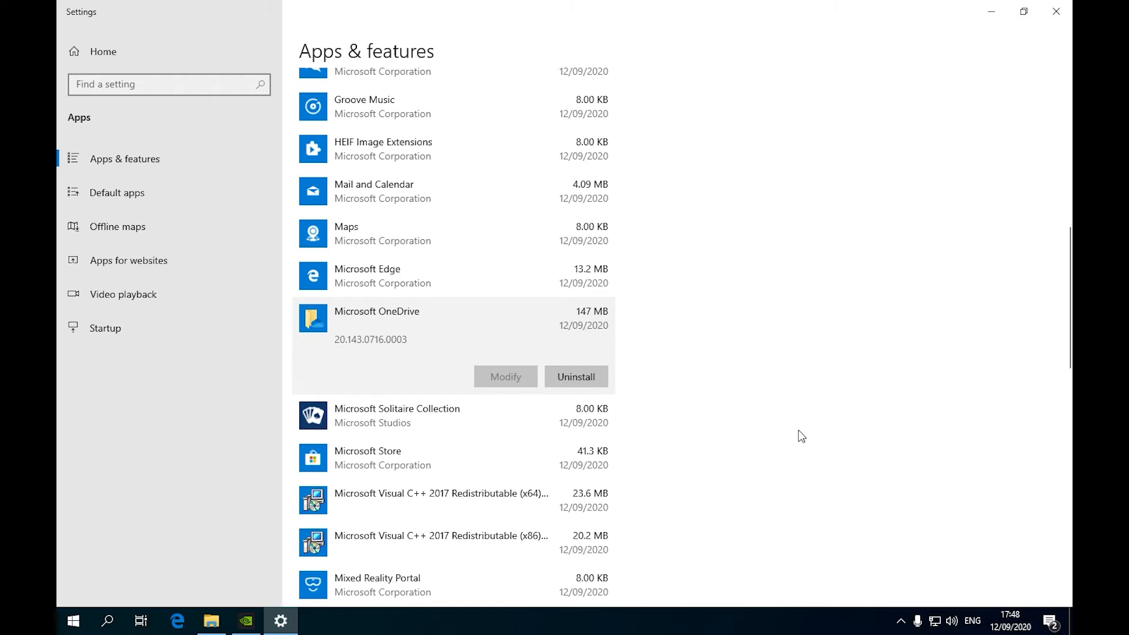
{"action": "left_click", "coordinate": [584, 376]}
{"action": "left_click", "coordinate": [666, 339]}
{"action": "scroll", "coordinate": [847, 403], "scroll_direction": "down", "scroll_amount": 2}
{"action": "scroll", "coordinate": [844, 398], "scroll_direction": "down", "scroll_amount": 3}
{"action": "left_click", "coordinate": [491, 406]}
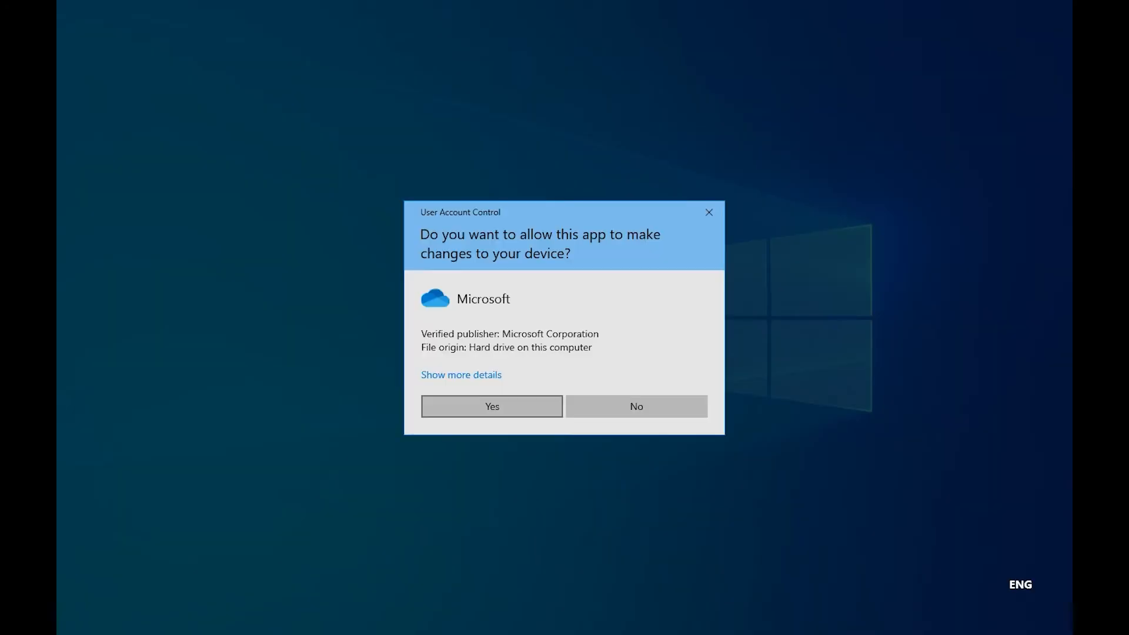
Look through the rest of the installed apps and uninstall Xbox with its related info.
{"action": "scroll", "coordinate": [720, 358], "scroll_direction": "down", "scroll_amount": 5}
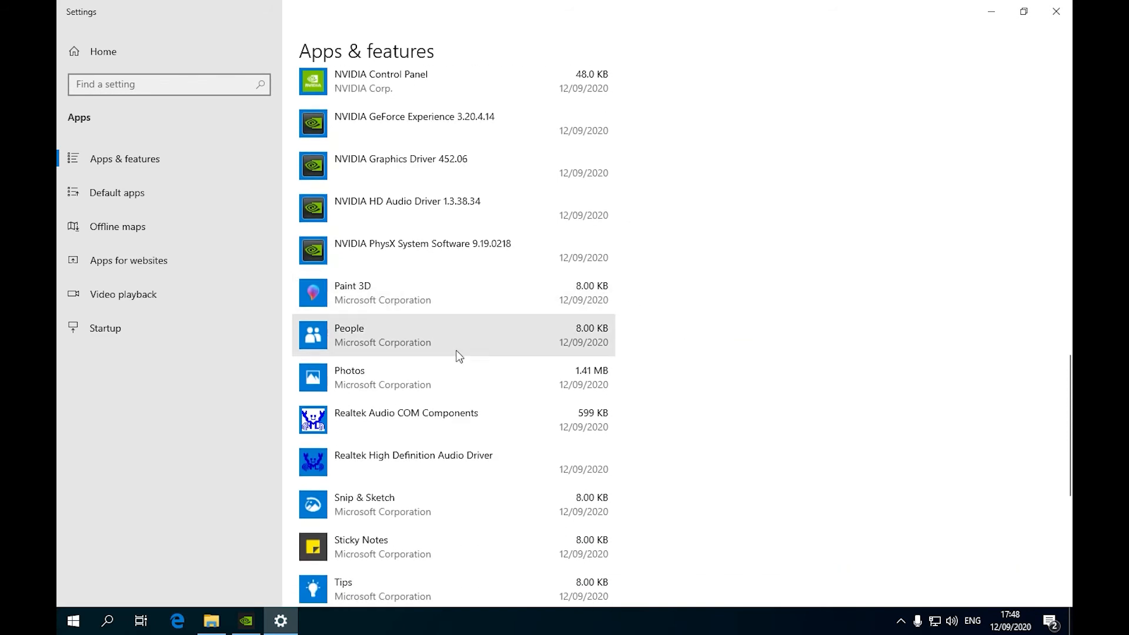
{"action": "scroll", "coordinate": [532, 357], "scroll_direction": "down", "scroll_amount": 5}
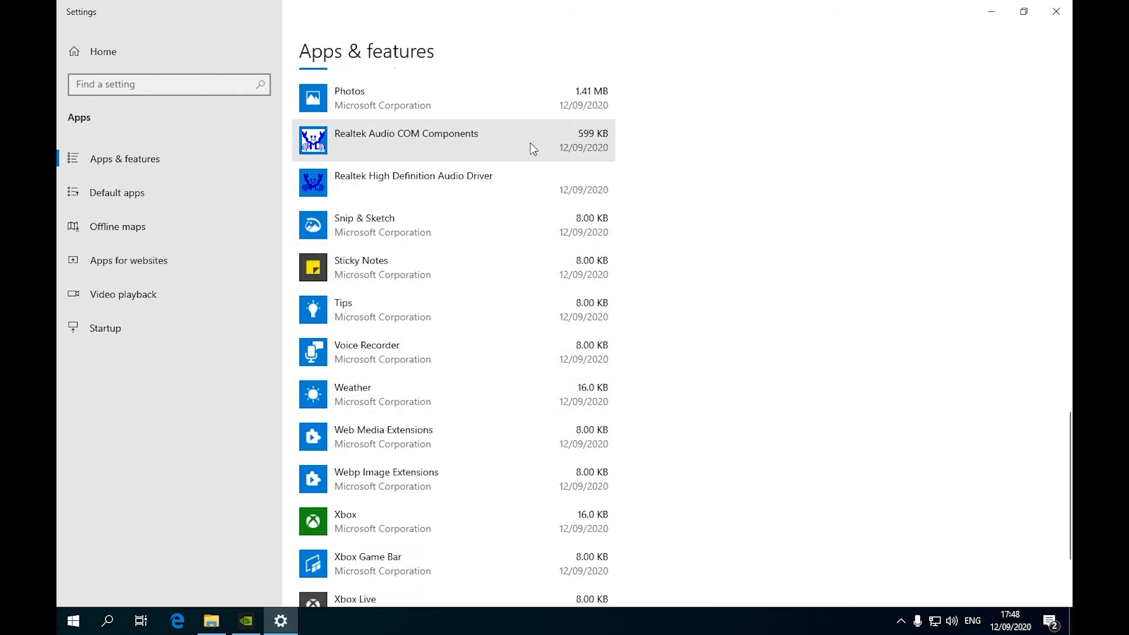
{"action": "scroll", "coordinate": [515, 209], "scroll_direction": "up", "scroll_amount": 1}
{"action": "scroll", "coordinate": [514, 207], "scroll_direction": "up", "scroll_amount": 1}
{"action": "scroll", "coordinate": [702, 282], "scroll_direction": "down", "scroll_amount": 4}
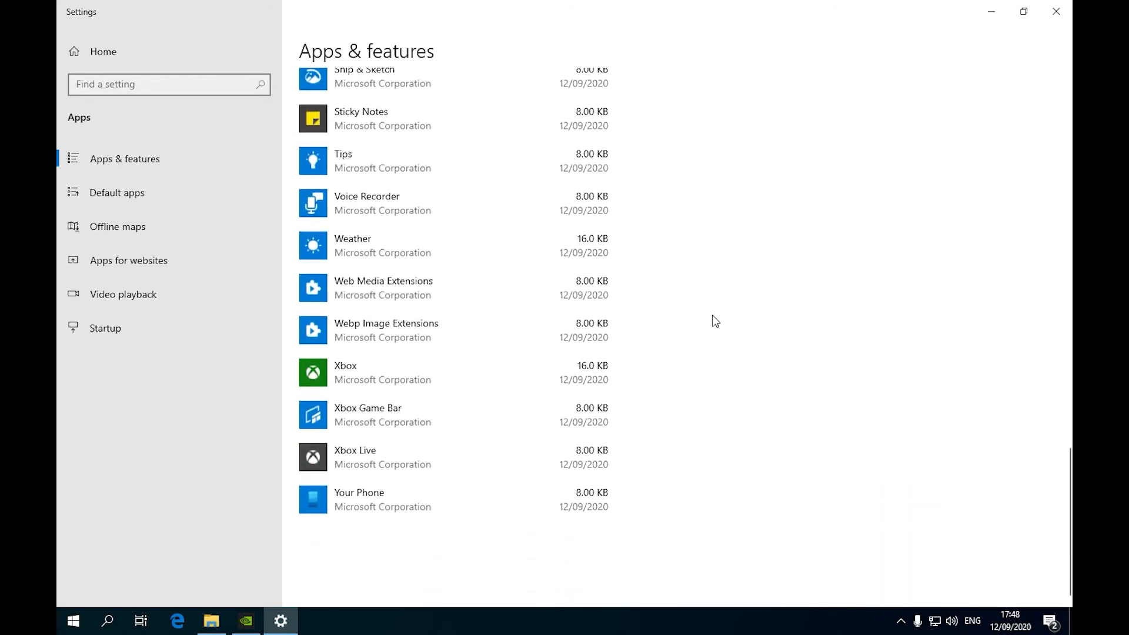
{"action": "left_click", "coordinate": [514, 368]}
{"action": "left_click", "coordinate": [575, 429]}
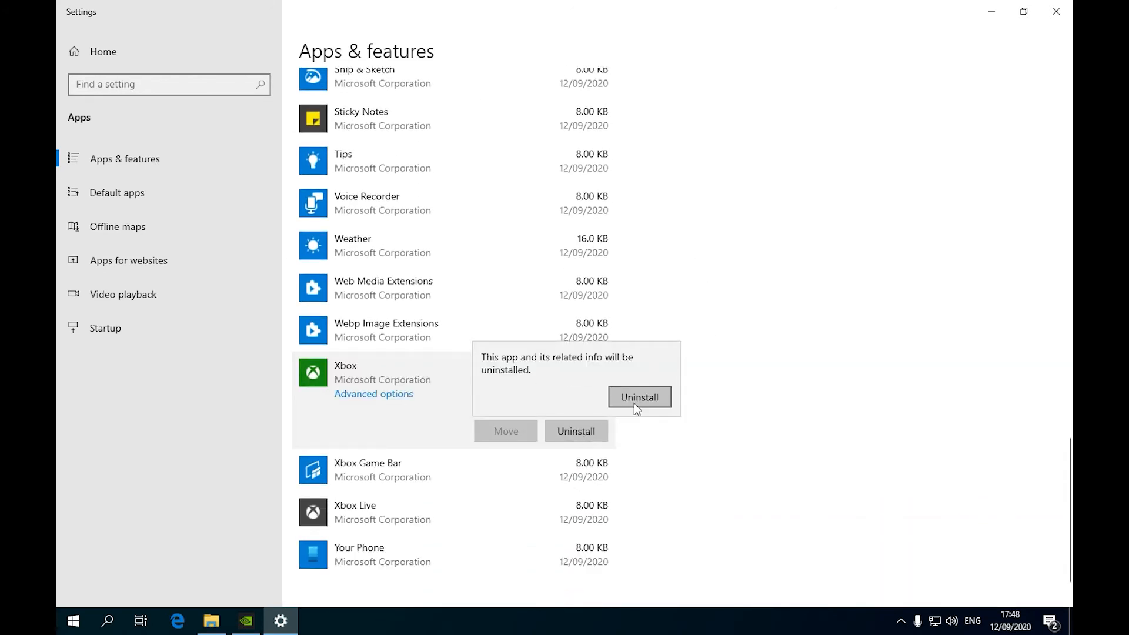
{"action": "left_click", "coordinate": [635, 405]}
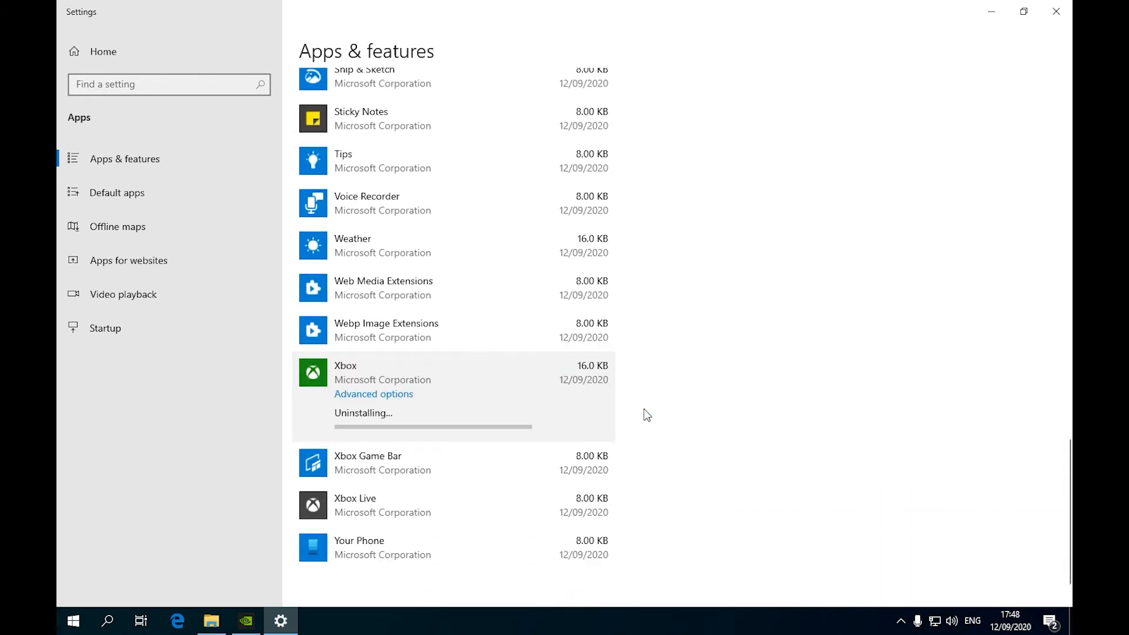
Review the Default apps settings and make Windows Media Player the default music player.
{"action": "left_click", "coordinate": [143, 193]}
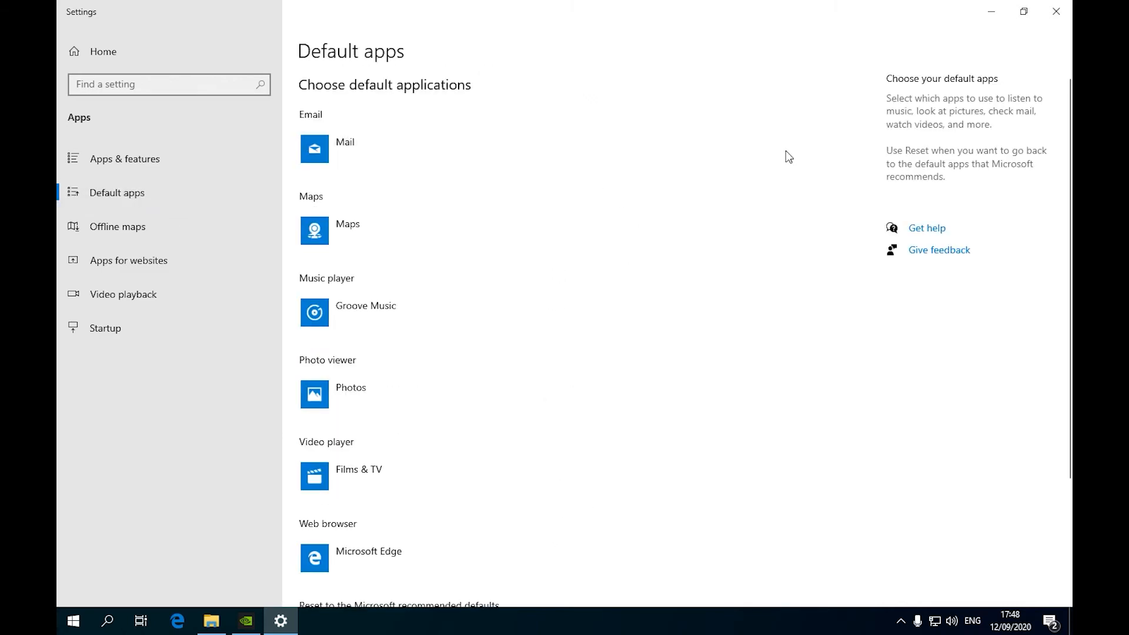
{"action": "scroll", "coordinate": [706, 194], "scroll_direction": "down", "scroll_amount": 2}
{"action": "scroll", "coordinate": [647, 241], "scroll_direction": "up", "scroll_amount": 2}
{"action": "scroll", "coordinate": [565, 318], "scroll_direction": "down", "scroll_amount": 2}
{"action": "scroll", "coordinate": [545, 295], "scroll_direction": "up", "scroll_amount": 2}
{"action": "left_click", "coordinate": [330, 243]}
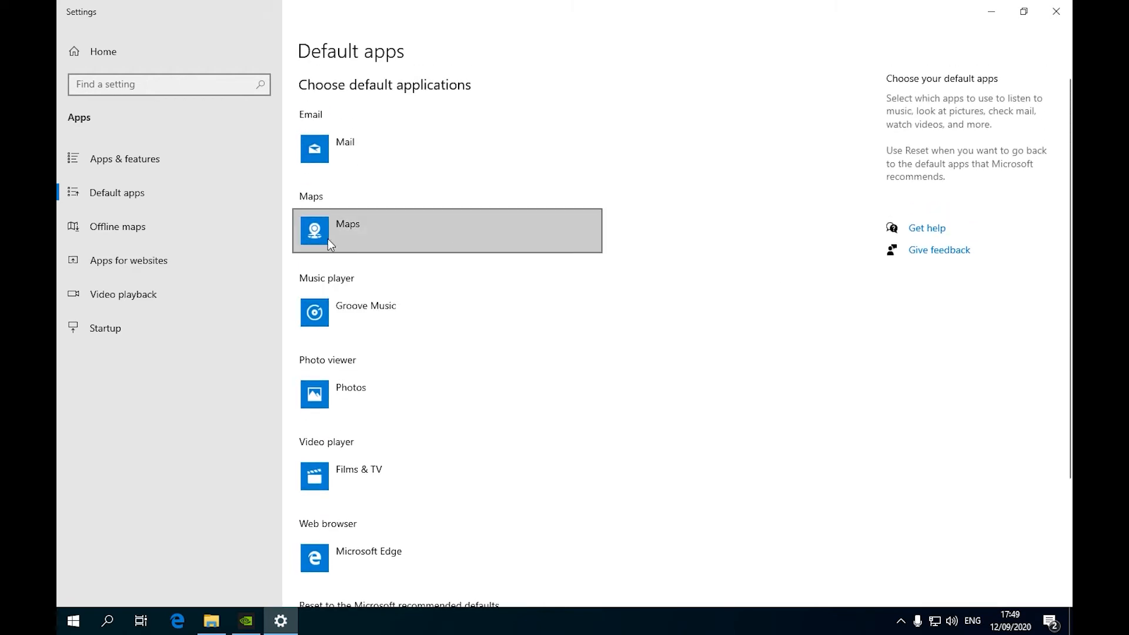
{"action": "left_click", "coordinate": [400, 318]}
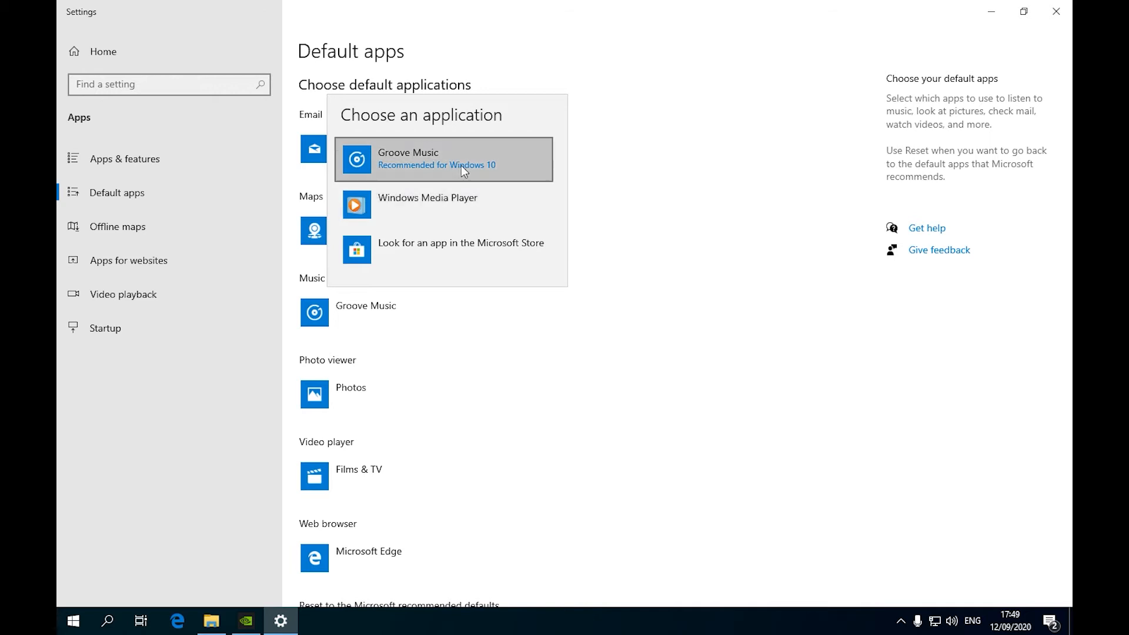
{"action": "left_click", "coordinate": [419, 196]}
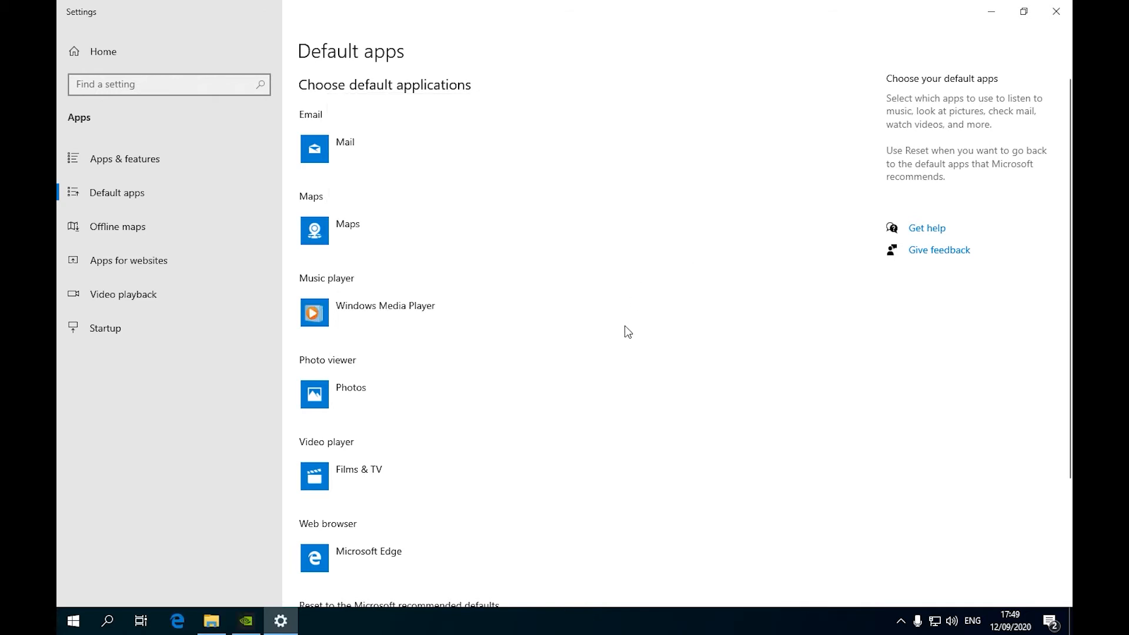
Make Windows Media Player the default video player.
{"action": "scroll", "coordinate": [442, 334], "scroll_direction": "down", "scroll_amount": 2}
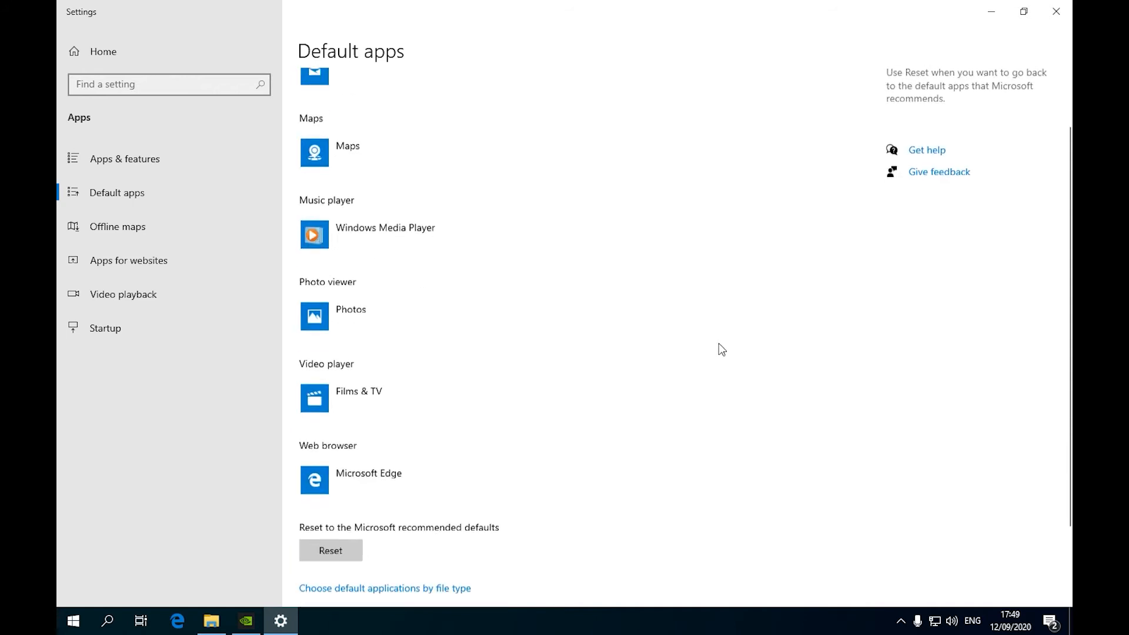
{"action": "left_click", "coordinate": [382, 402]}
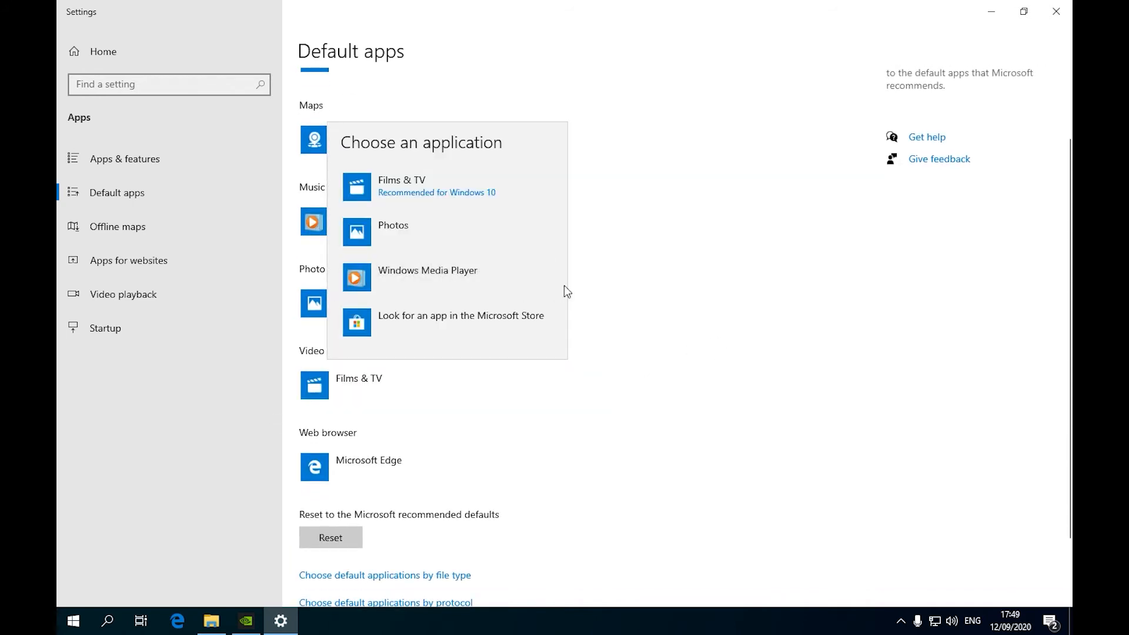
{"action": "left_click", "coordinate": [444, 278]}
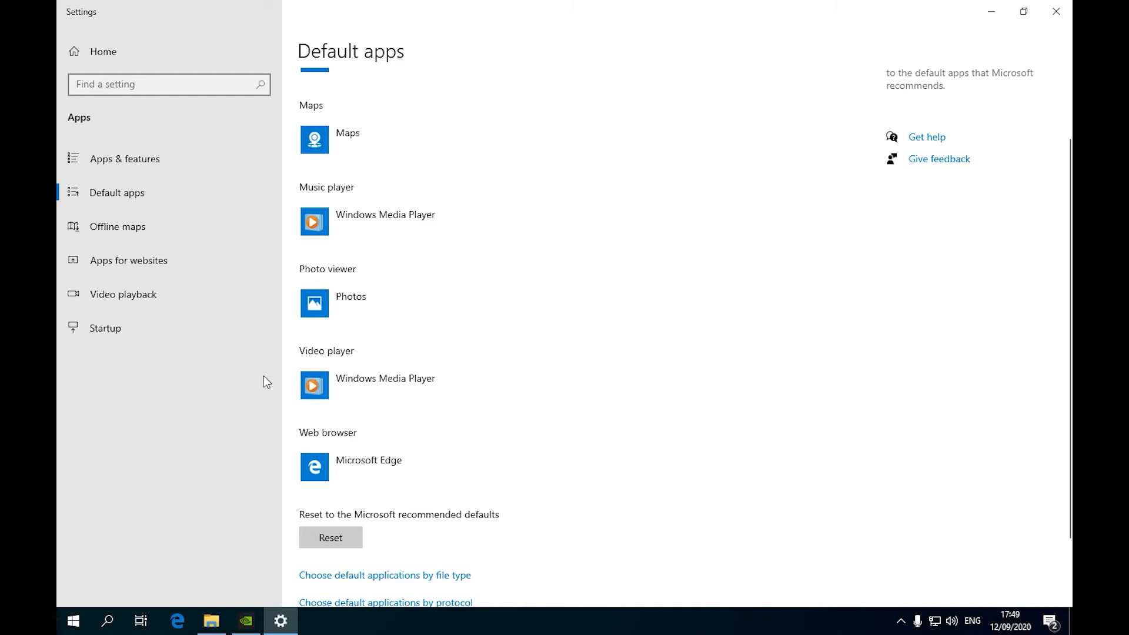
View the choices for the default web browser without changing it, and look over the remaining default app options.
{"action": "left_click", "coordinate": [351, 464]}
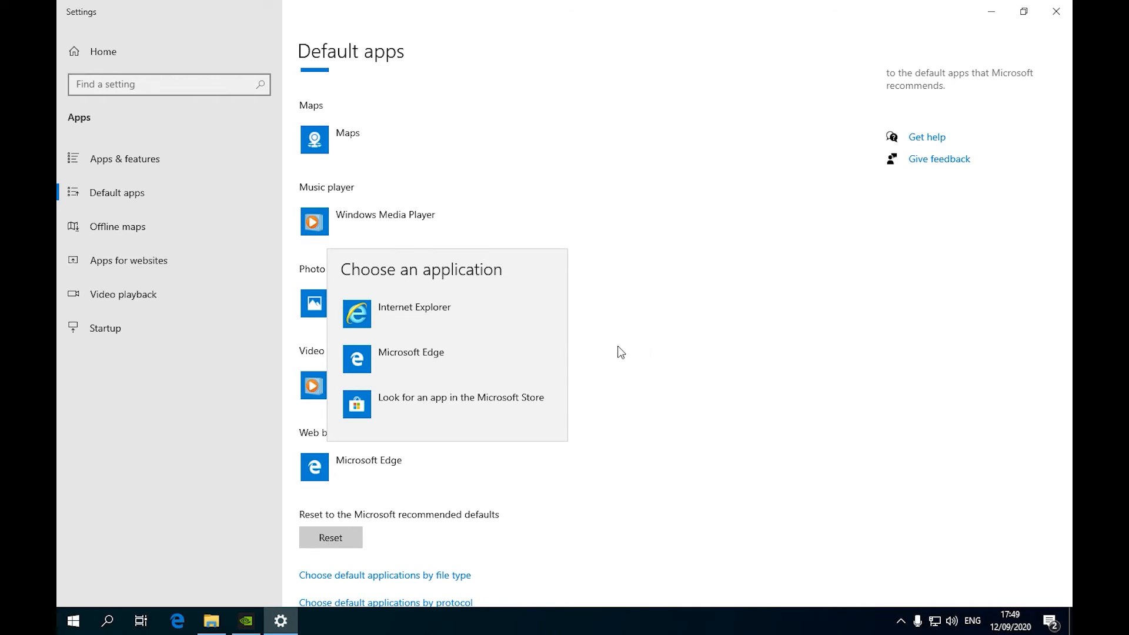
{"action": "left_click", "coordinate": [369, 497]}
{"action": "scroll", "coordinate": [650, 412], "scroll_direction": "down", "scroll_amount": 2}
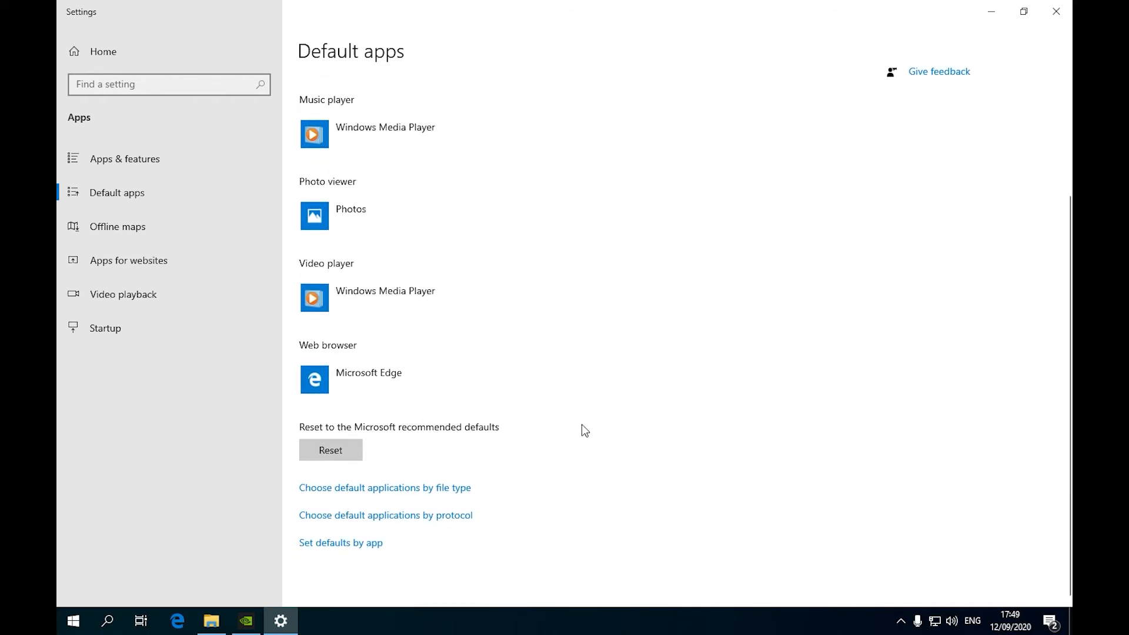
{"action": "scroll", "coordinate": [600, 423], "scroll_direction": "up", "scroll_amount": 3}
{"action": "scroll", "coordinate": [419, 414], "scroll_direction": "down", "scroll_amount": 3}
Look at the Offline maps and Apps for websites settings, and open the list of Startup apps.
{"action": "left_click", "coordinate": [207, 225]}
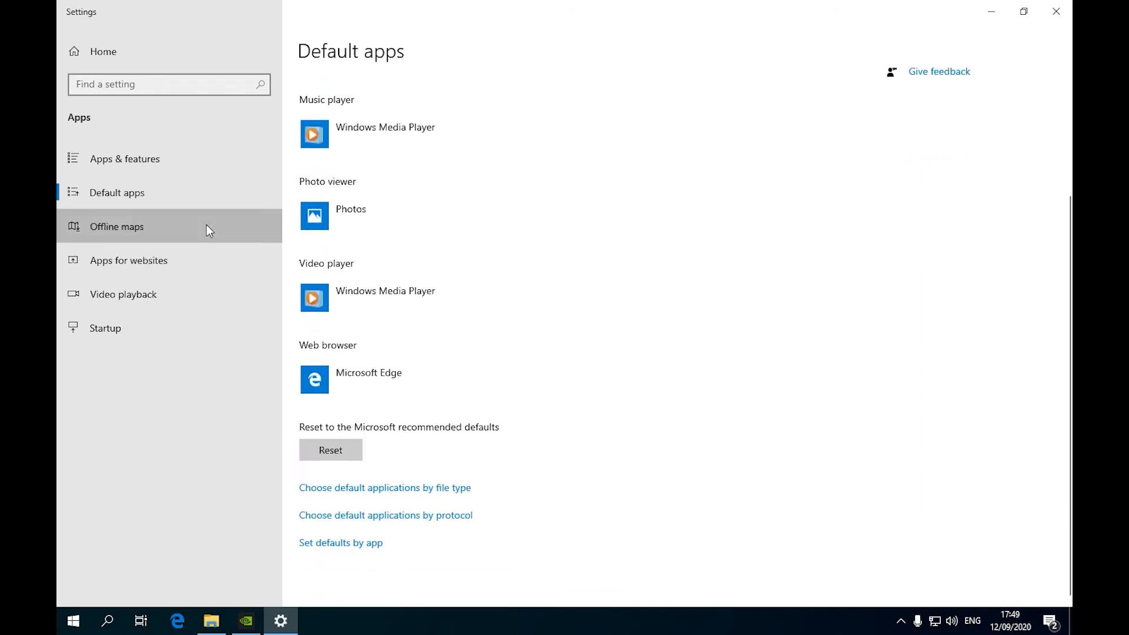
{"action": "left_click", "coordinate": [154, 274]}
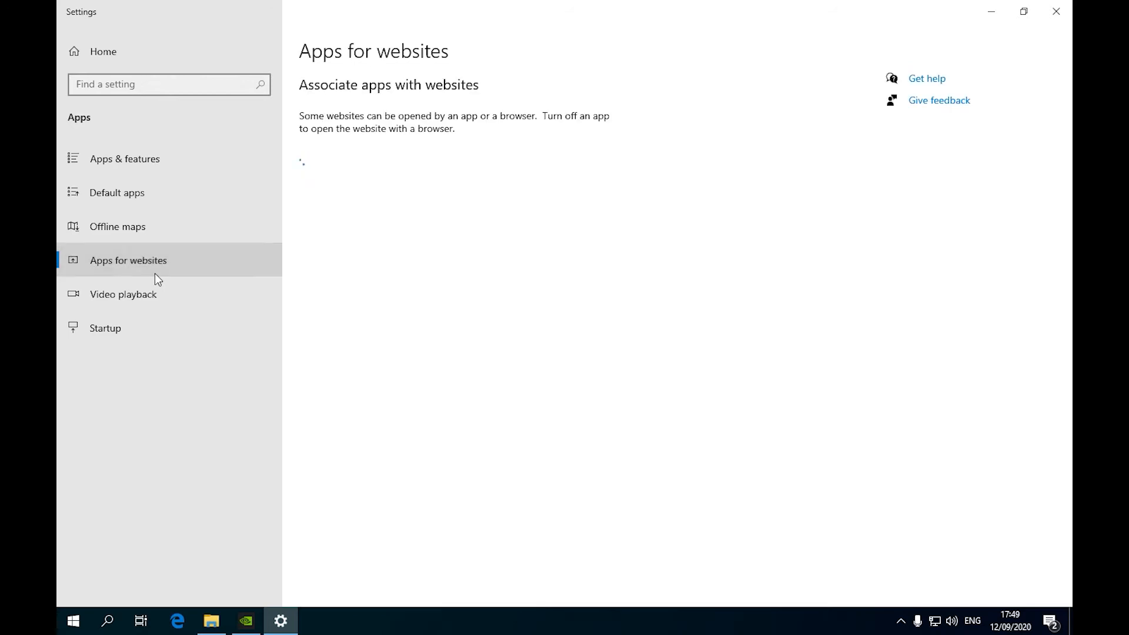
{"action": "left_click", "coordinate": [139, 328]}
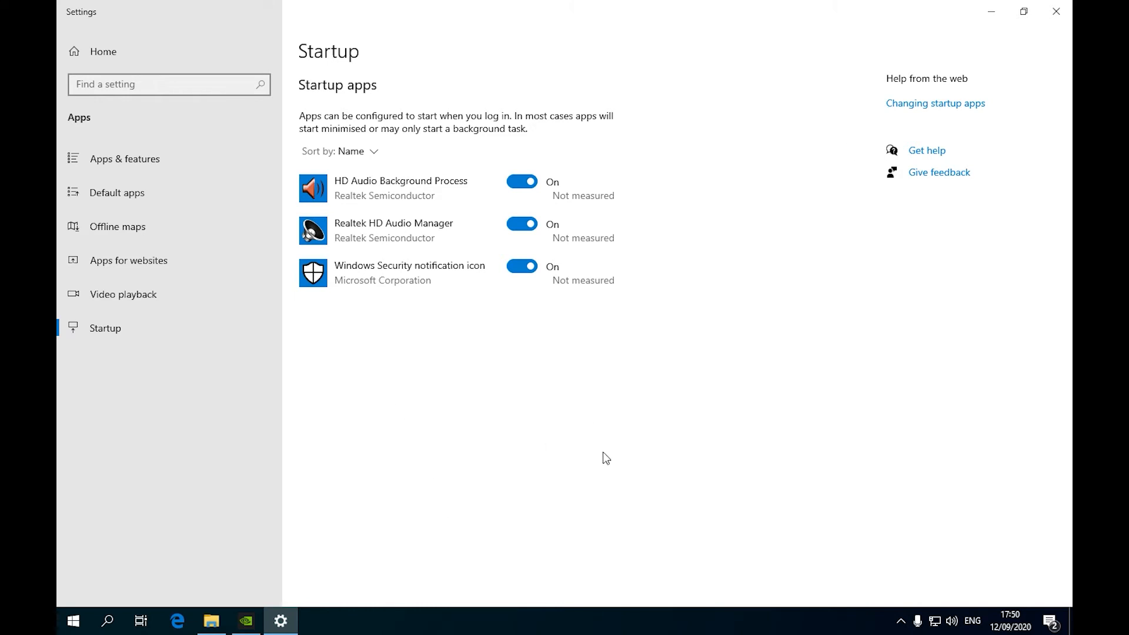
Examine the start-up programs in Task Manager and close it again.
{"action": "key", "text": "ctrl+shift+Escape"}
{"action": "left_click", "coordinate": [369, 177]}
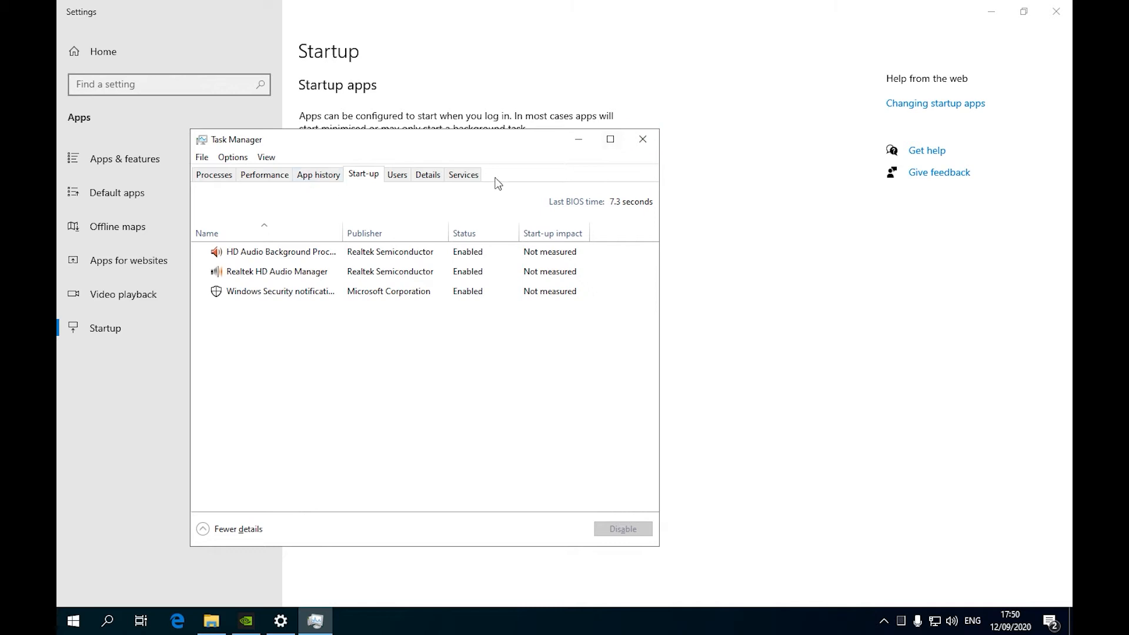
{"action": "left_click", "coordinate": [648, 141]}
Open the System settings from the Settings home and review the Display options, including the available resolutions, without changing any.
{"action": "left_click", "coordinate": [191, 59]}
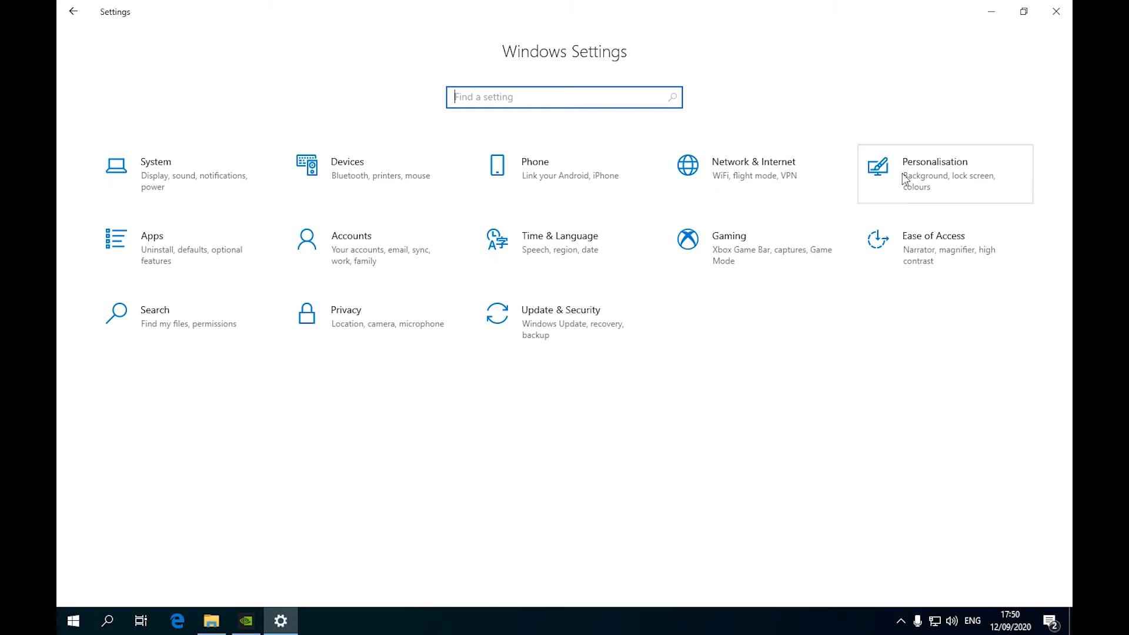
{"action": "left_click", "coordinate": [148, 176]}
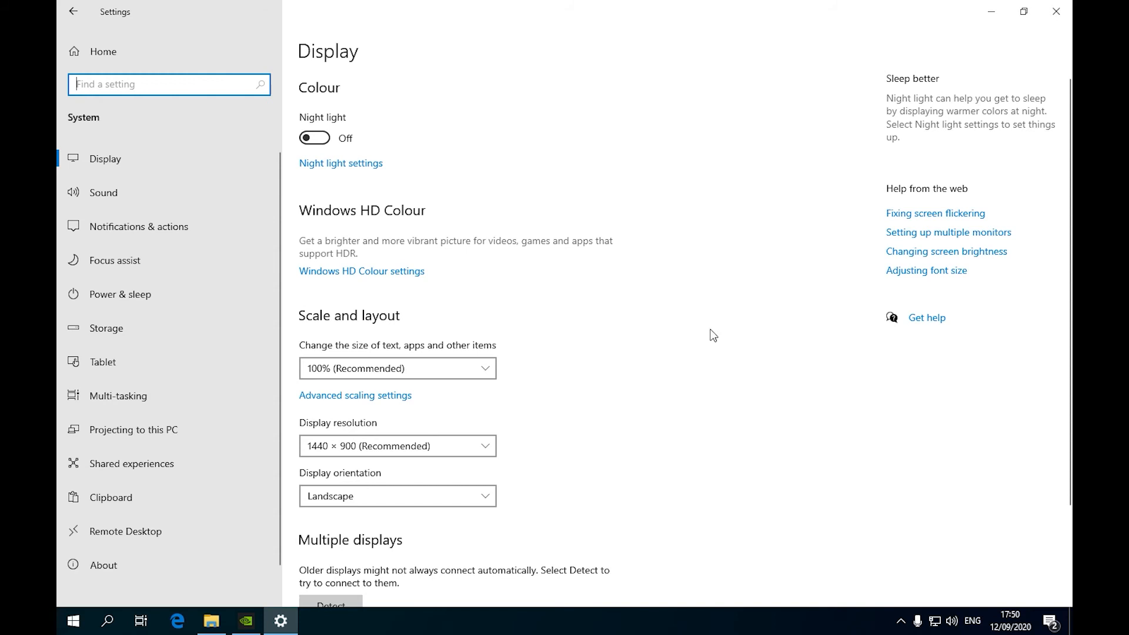
{"action": "scroll", "coordinate": [713, 335], "scroll_direction": "down", "scroll_amount": 2}
{"action": "scroll", "coordinate": [774, 331], "scroll_direction": "up", "scroll_amount": 2}
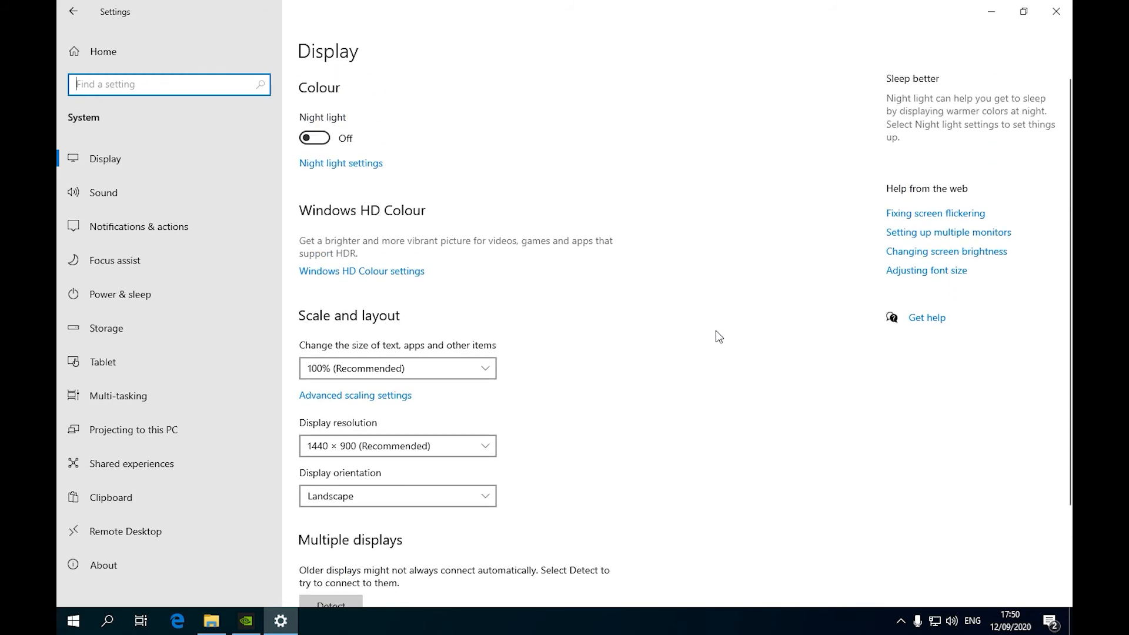
{"action": "scroll", "coordinate": [717, 337], "scroll_direction": "down", "scroll_amount": 2}
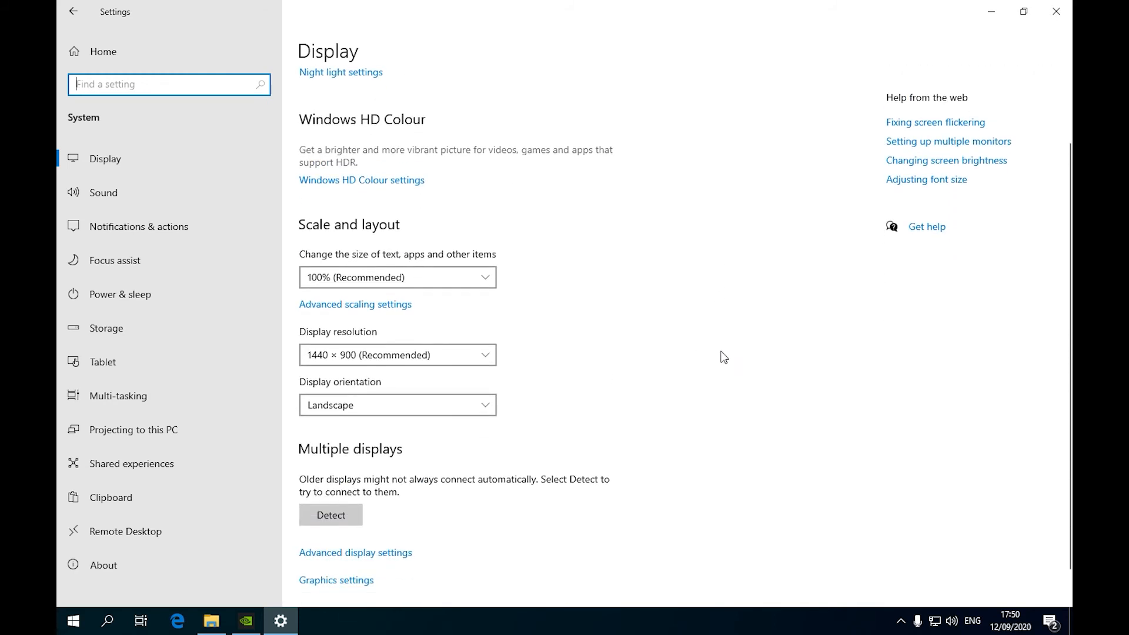
{"action": "left_click", "coordinate": [453, 355]}
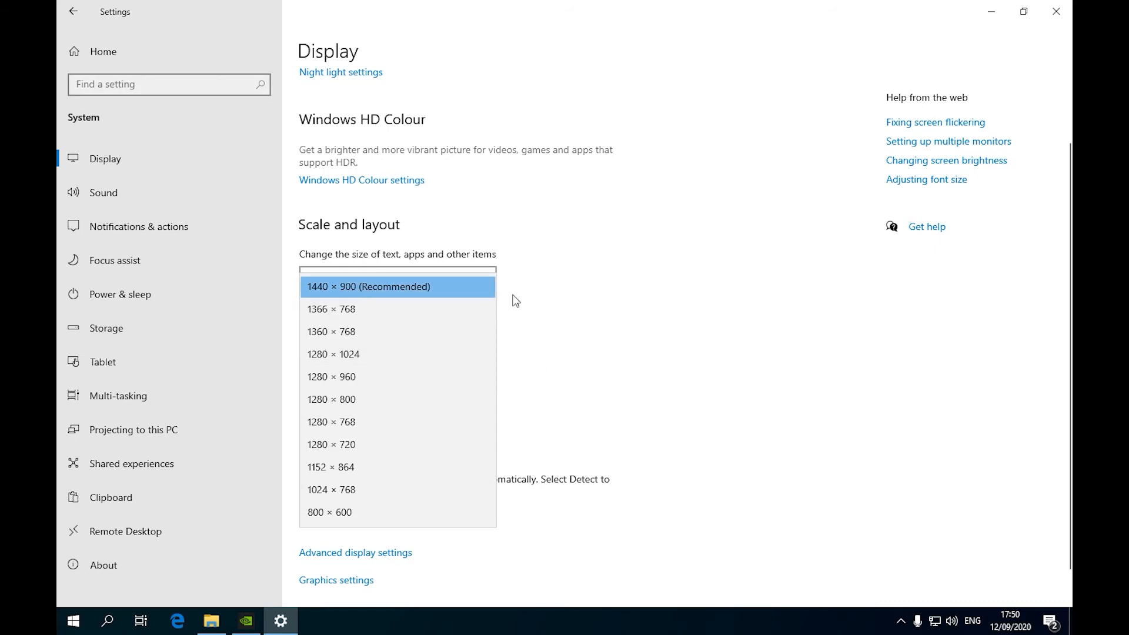
{"action": "left_click", "coordinate": [758, 335]}
{"action": "scroll", "coordinate": [700, 376], "scroll_direction": "up", "scroll_amount": 2}
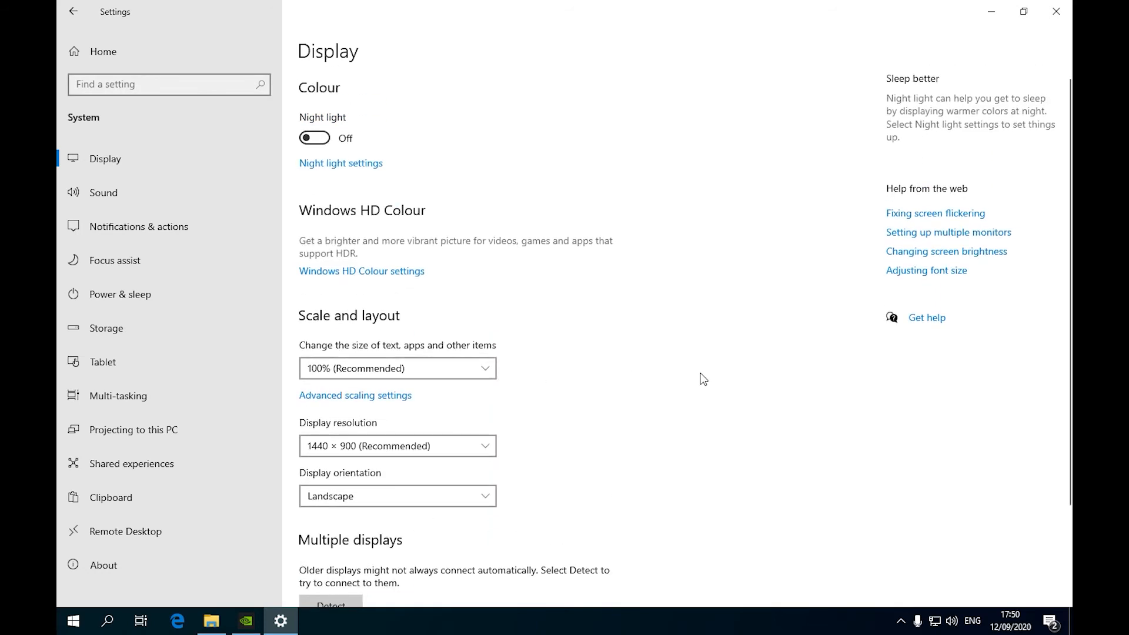
{"action": "scroll", "coordinate": [708, 385], "scroll_direction": "down", "scroll_amount": 3}
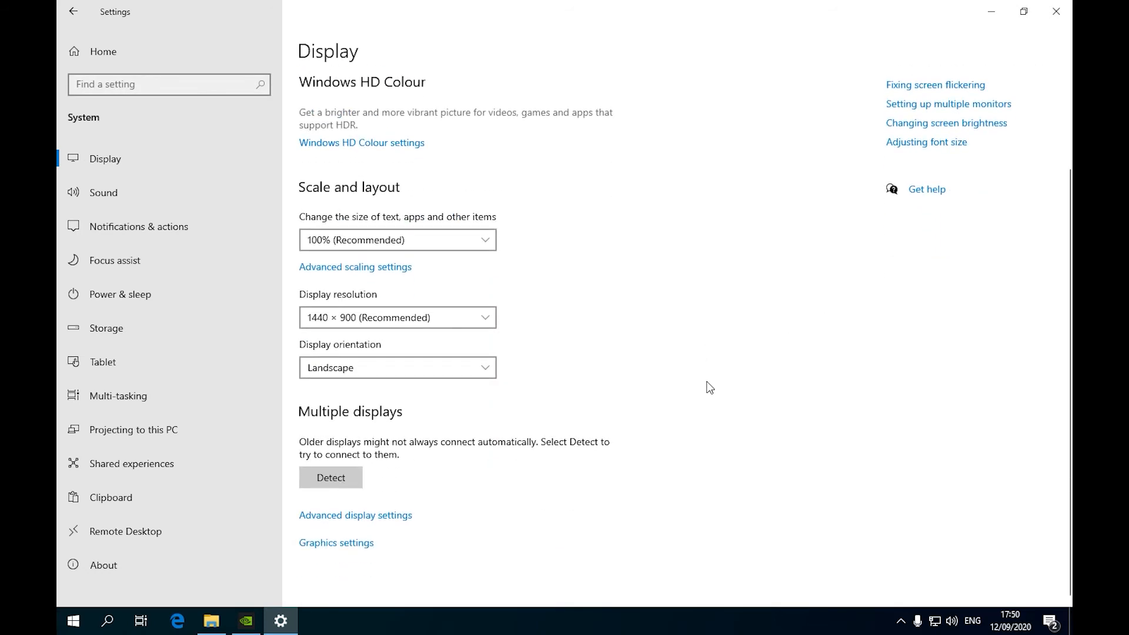
Open the Sound settings and look over the output, input and advanced sound options.
{"action": "left_click", "coordinate": [116, 197]}
{"action": "scroll", "coordinate": [716, 329], "scroll_direction": "down", "scroll_amount": 2}
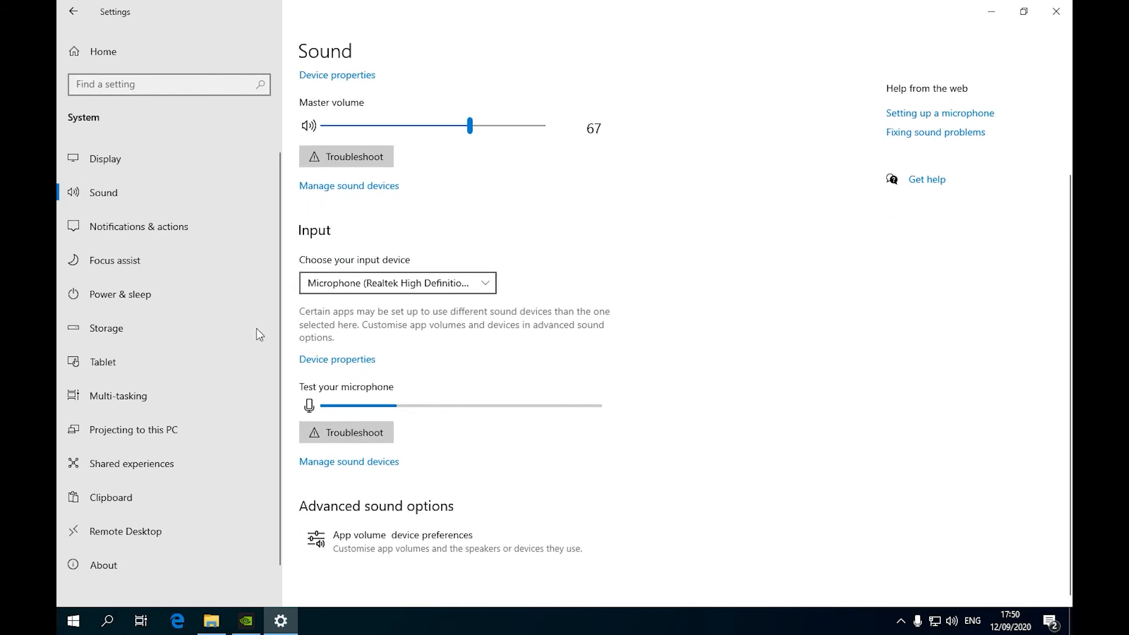
{"action": "scroll", "coordinate": [542, 245], "scroll_direction": "up", "scroll_amount": 3}
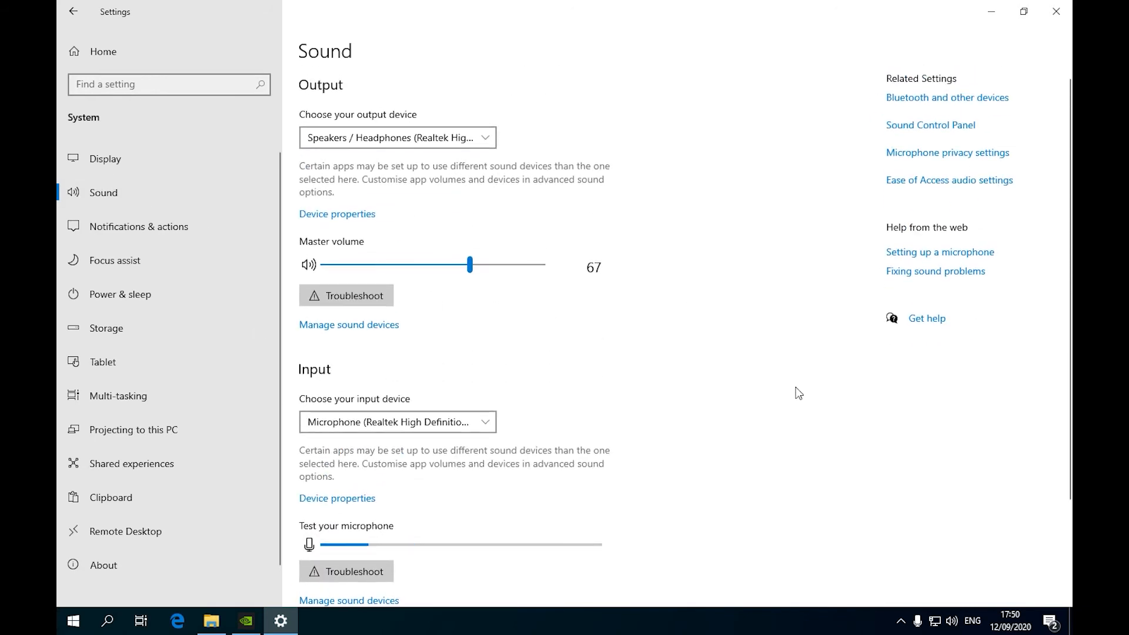
{"action": "scroll", "coordinate": [701, 398], "scroll_direction": "down", "scroll_amount": 2}
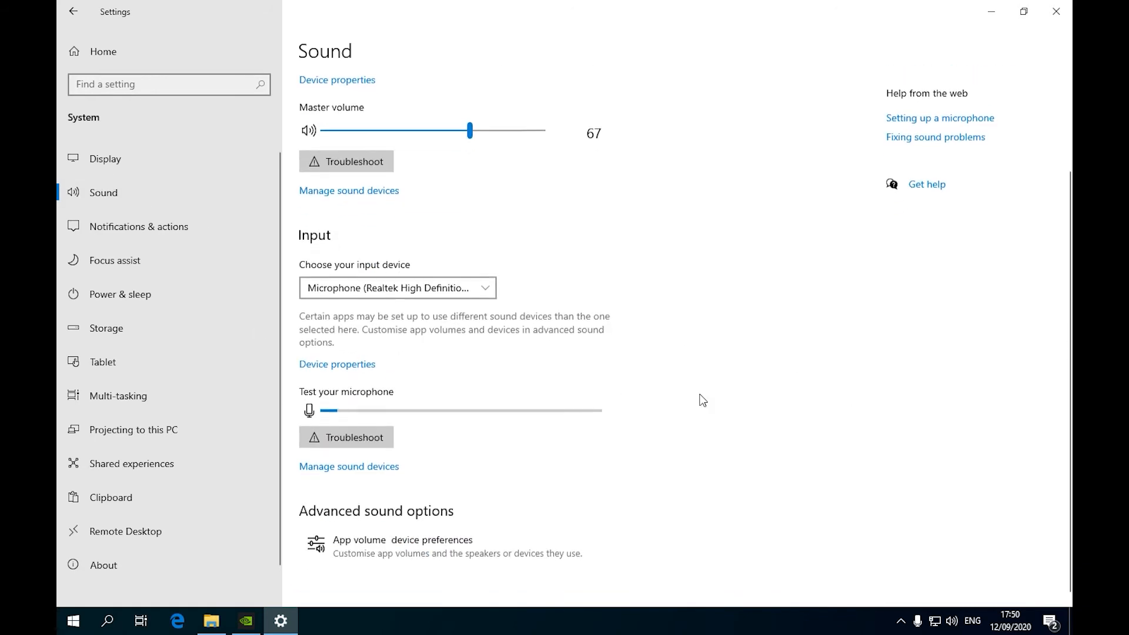
Open the additional power settings from Power & sleep, show the additional plans and activate the High performance plan.
{"action": "left_click", "coordinate": [125, 295]}
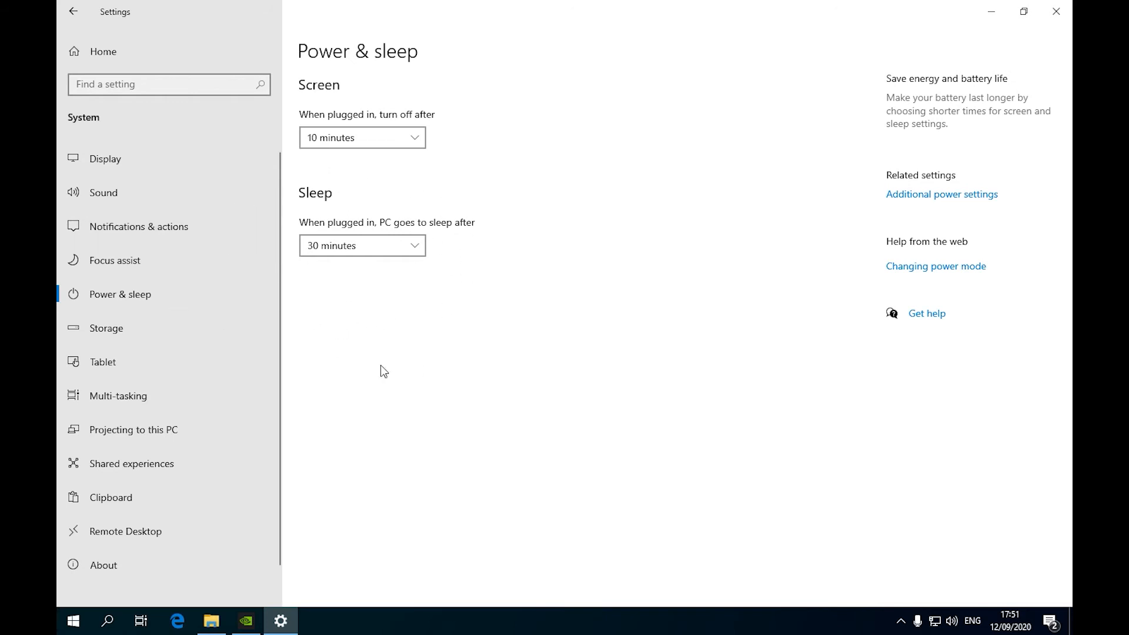
{"action": "left_click", "coordinate": [919, 197]}
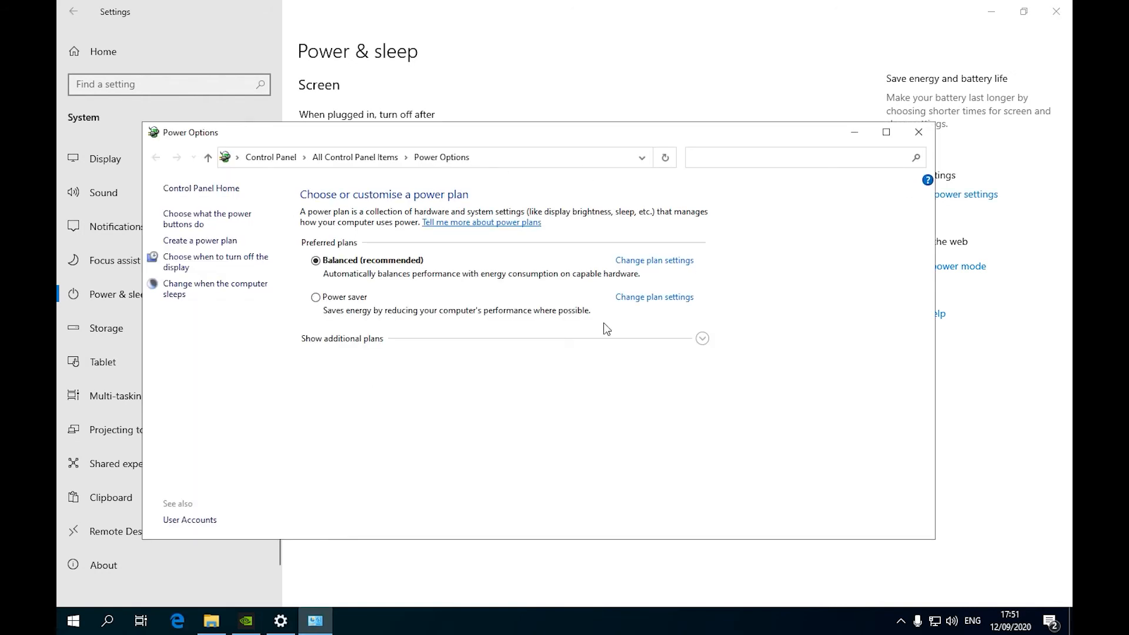
{"action": "left_click_drag", "start_coordinate": [773, 141], "coordinate": [749, 102]}
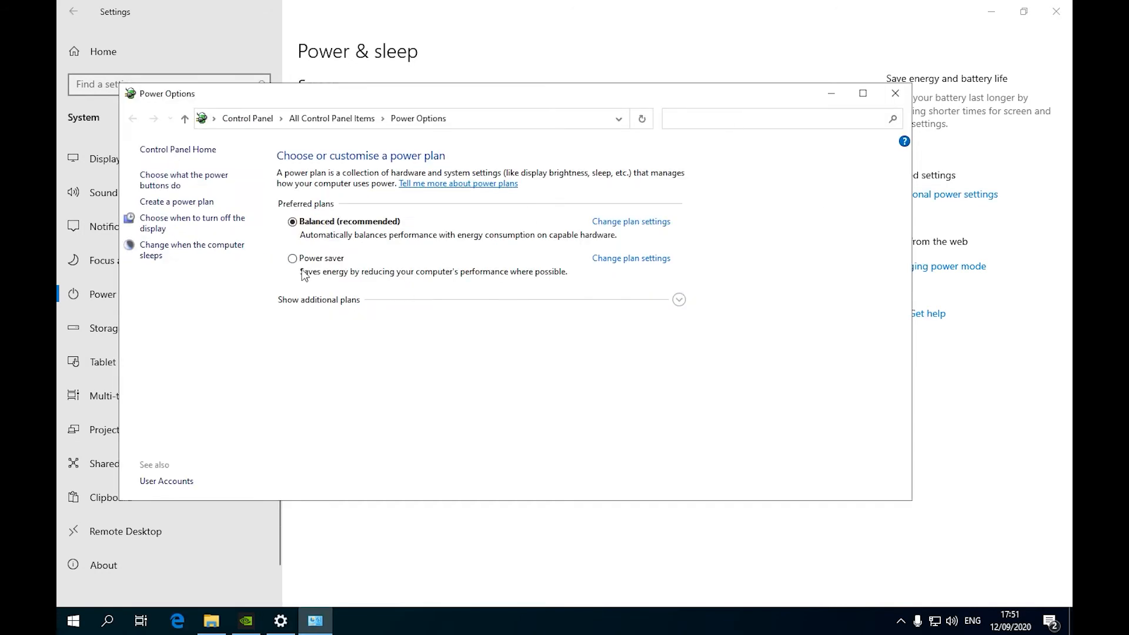
{"action": "left_click", "coordinate": [389, 305]}
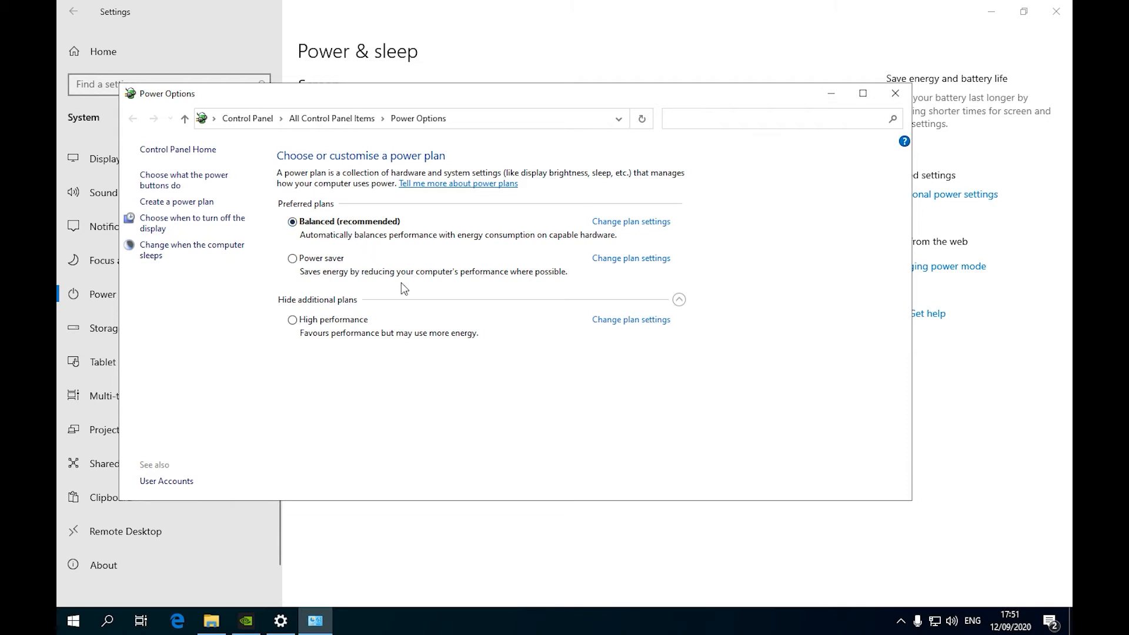
{"action": "left_click", "coordinate": [296, 324]}
Open the High performance plan's settings and review the display turn-off choices without changing them.
{"action": "left_click", "coordinate": [644, 322]}
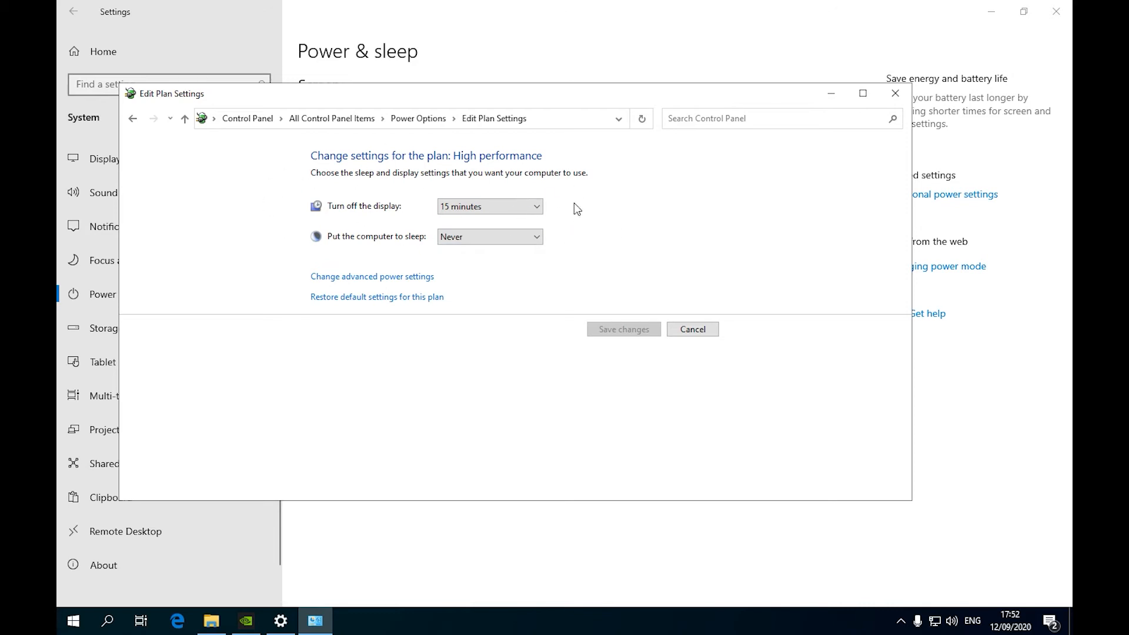
{"action": "left_click", "coordinate": [480, 208]}
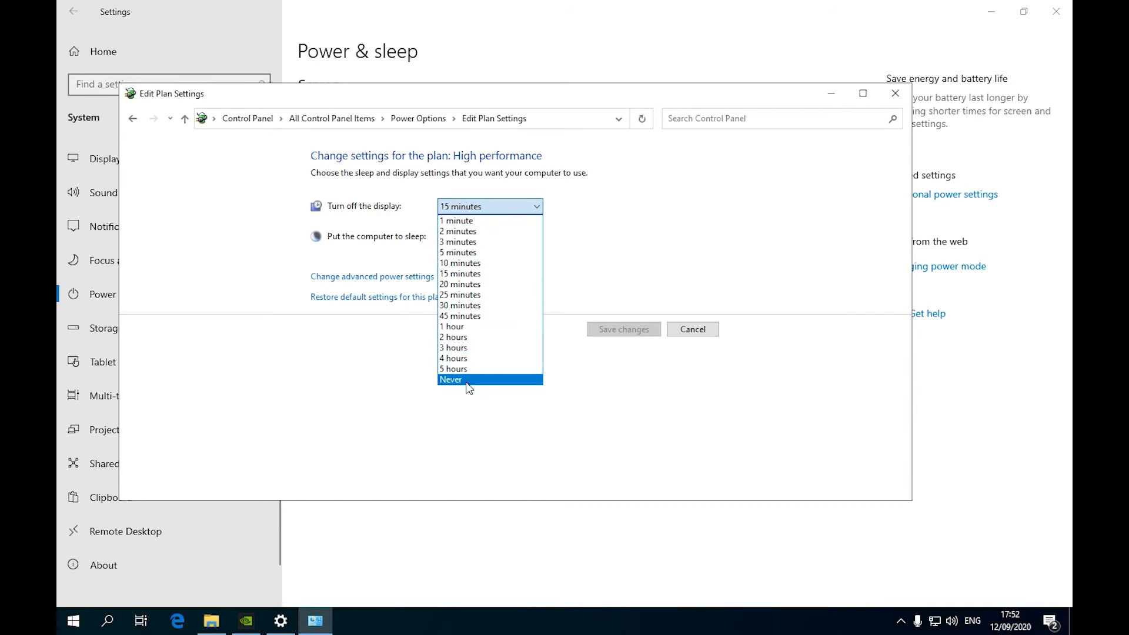
{"action": "left_click", "coordinate": [373, 412]}
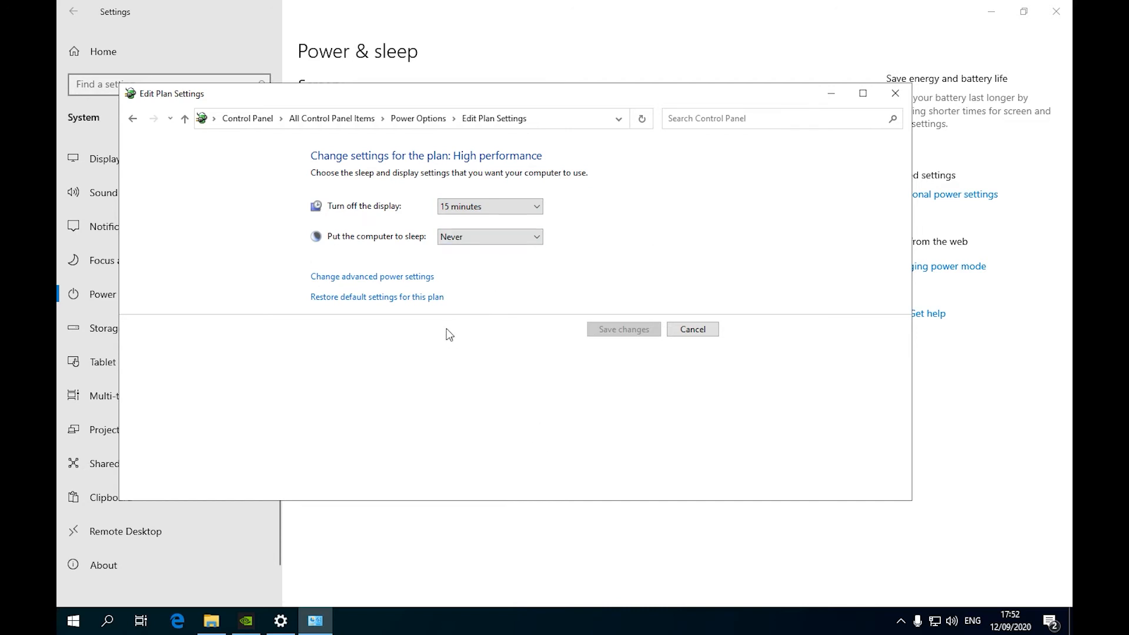
Set the hard disk turn-off time to 0 minutes in the plan's advanced power settings, accept it and close the power plan window.
{"action": "left_click", "coordinate": [392, 276]}
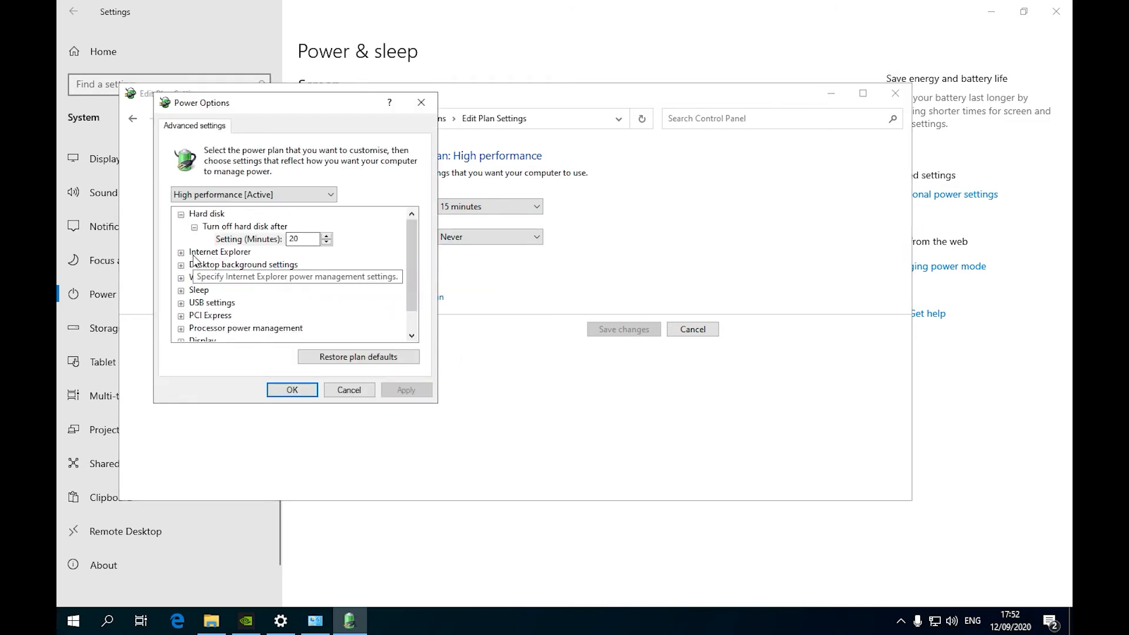
{"action": "left_click", "coordinate": [237, 228]}
{"action": "left_click", "coordinate": [246, 240]}
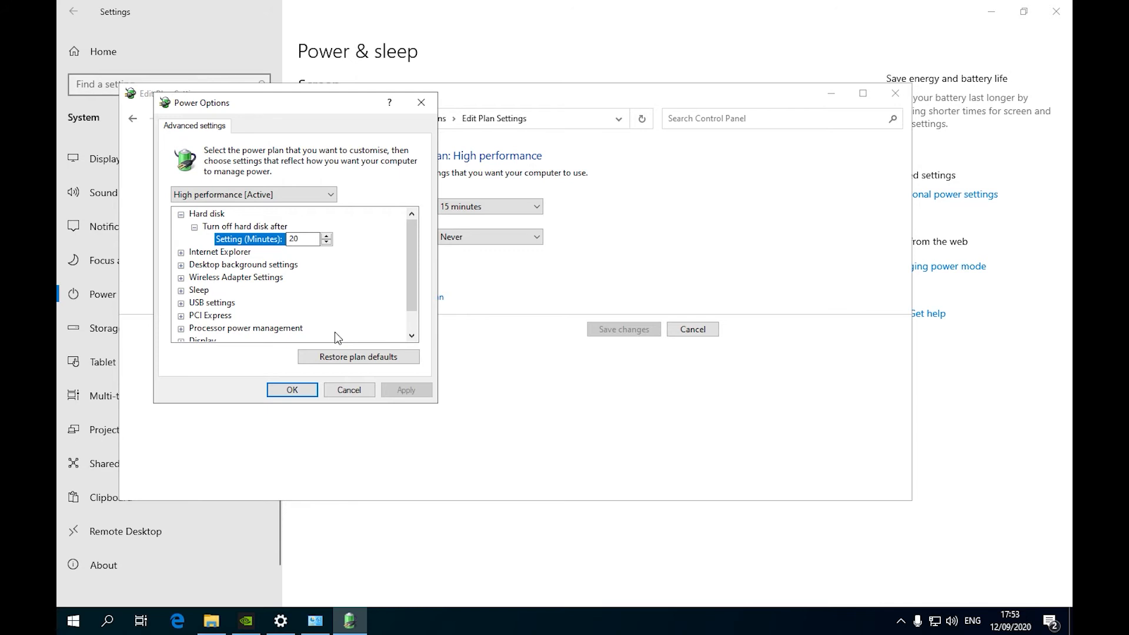
{"action": "left_click", "coordinate": [265, 227]}
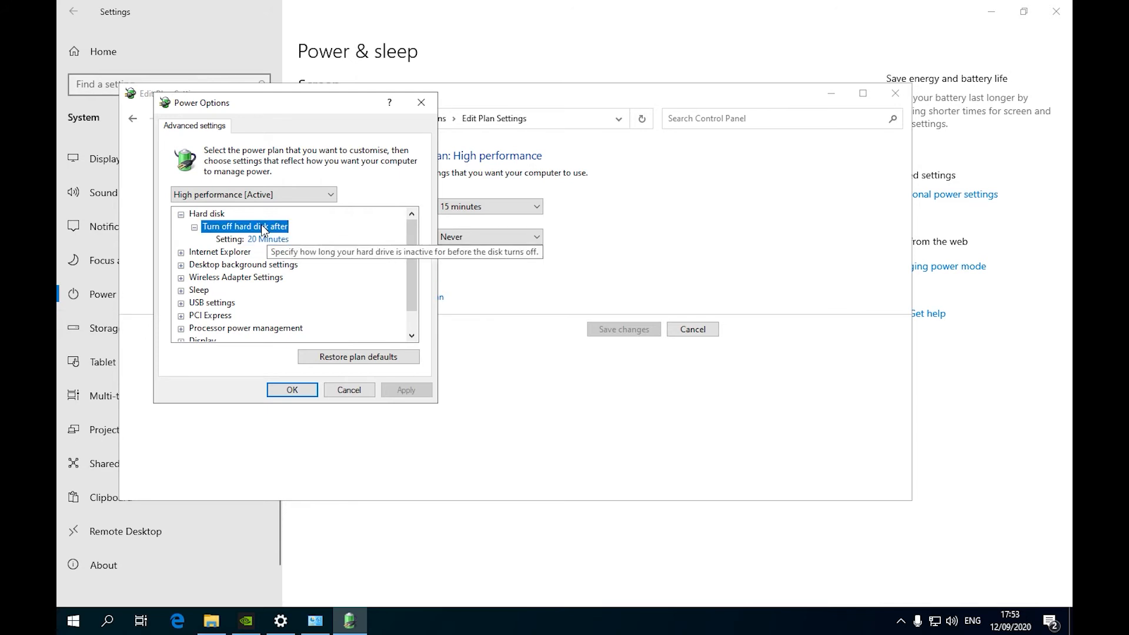
{"action": "left_click", "coordinate": [266, 240]}
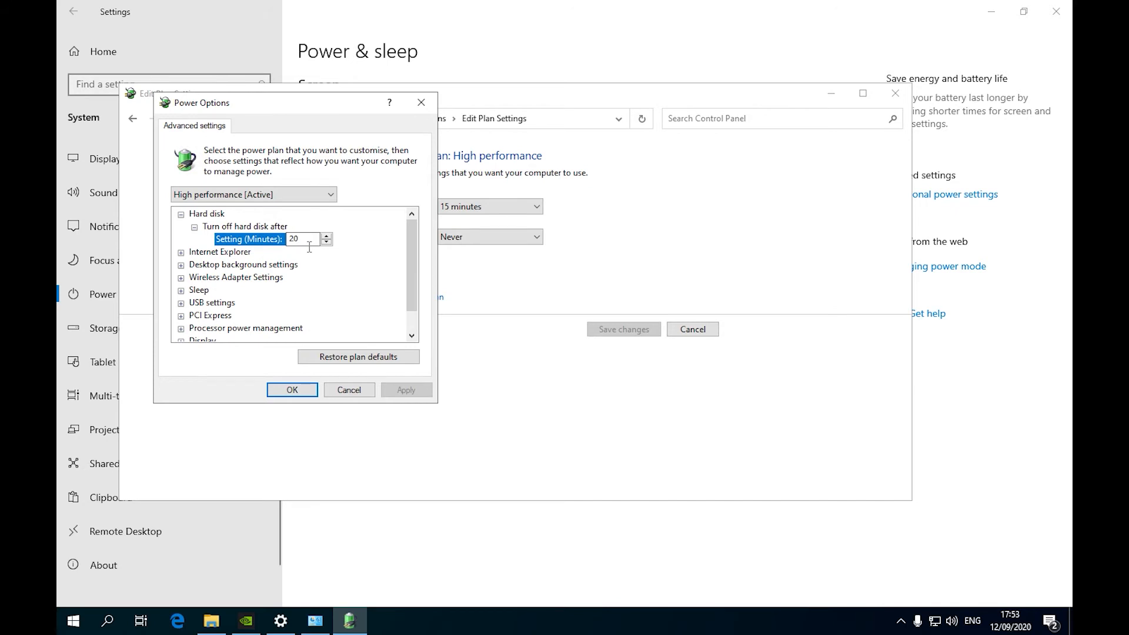
{"action": "left_click_drag", "start_coordinate": [309, 247], "coordinate": [269, 243]}
{"action": "type", "text": "0"}
{"action": "left_click_drag", "start_coordinate": [312, 242], "coordinate": [240, 233]}
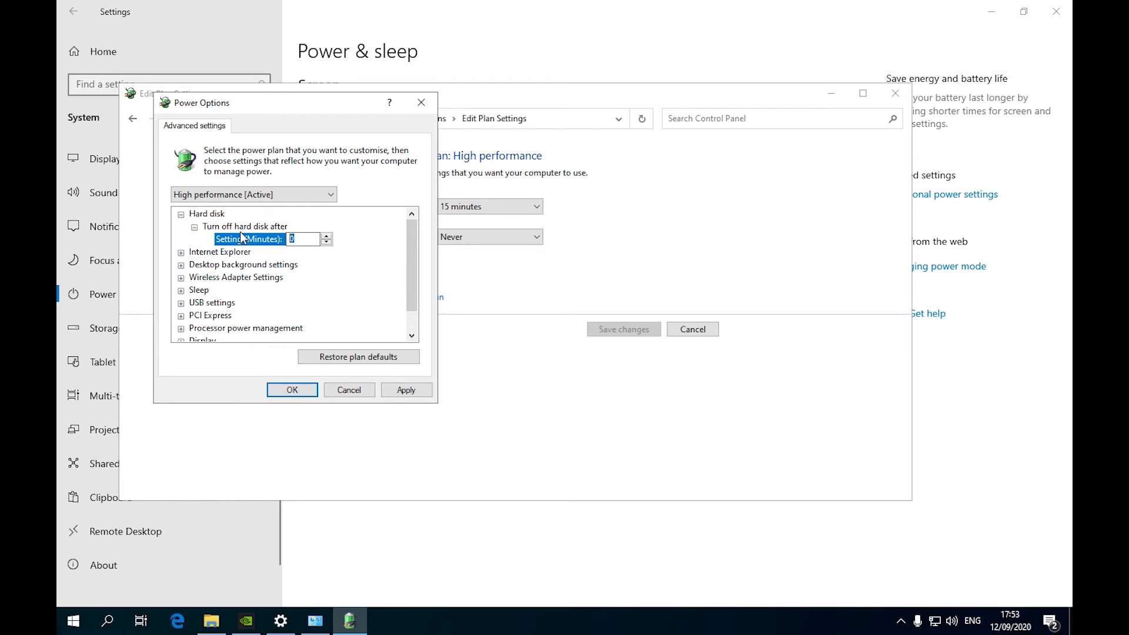
{"action": "key", "text": "BackSpace"}
{"action": "left_click", "coordinate": [234, 252]}
{"action": "left_click", "coordinate": [240, 241]}
{"action": "left_click", "coordinate": [287, 393]}
{"action": "left_click", "coordinate": [894, 94]}
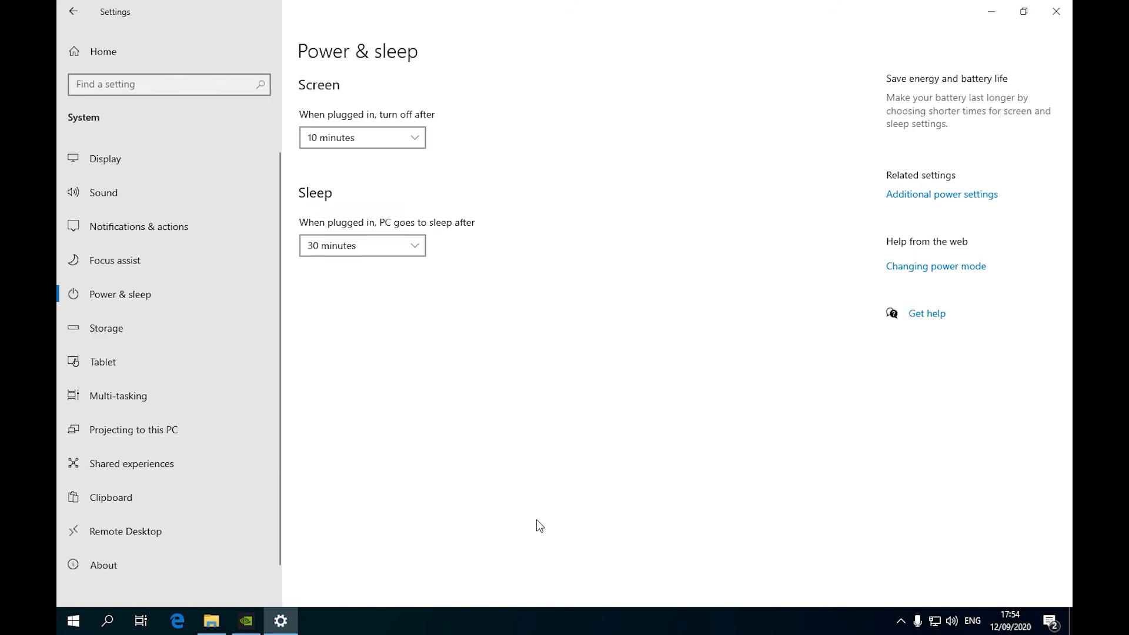
Look over the Pen & Windows Ink, Typing, Mouse and Bluetooth pages in the Devices settings, and open the Phone settings.
{"action": "left_click", "coordinate": [121, 51]}
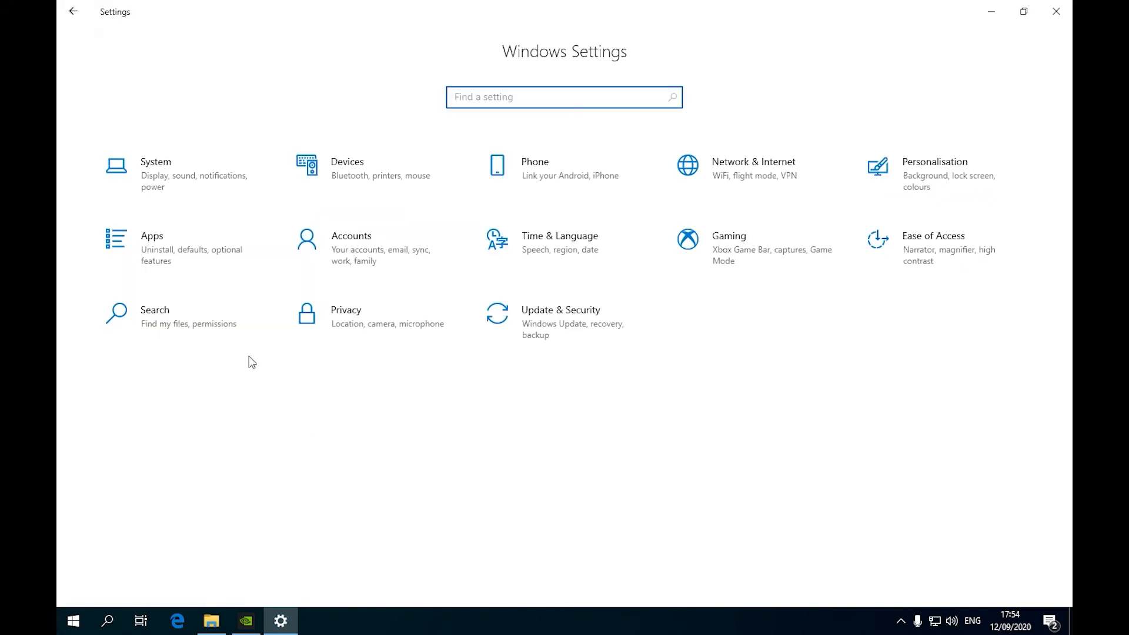
{"action": "left_click", "coordinate": [375, 172]}
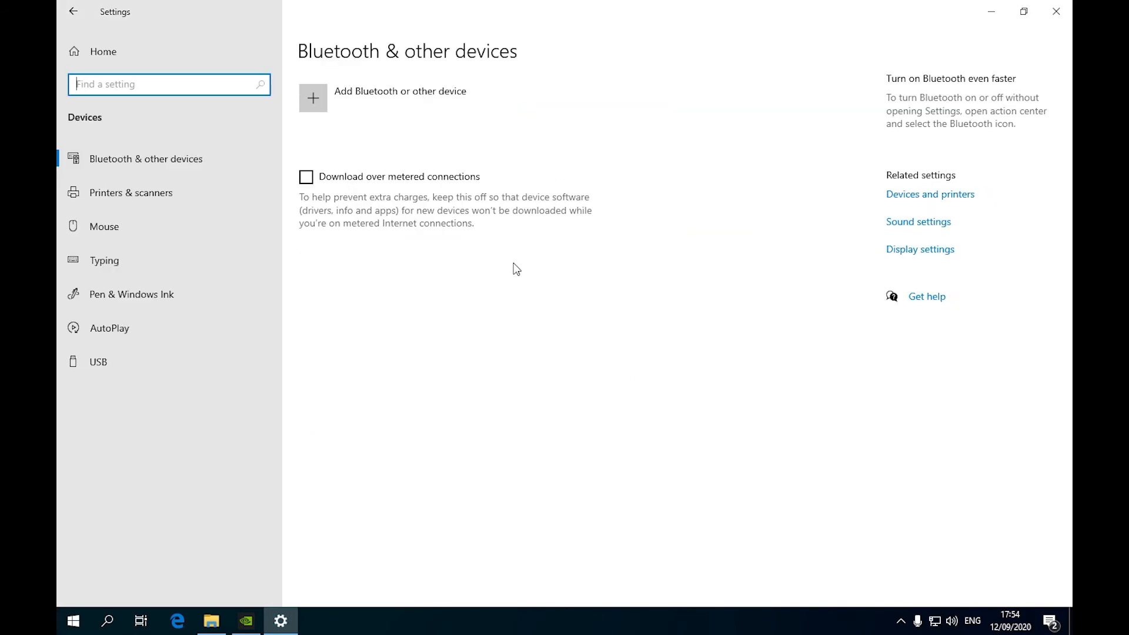
{"action": "left_click", "coordinate": [136, 296]}
{"action": "left_click", "coordinate": [128, 260]}
{"action": "left_click", "coordinate": [128, 227]}
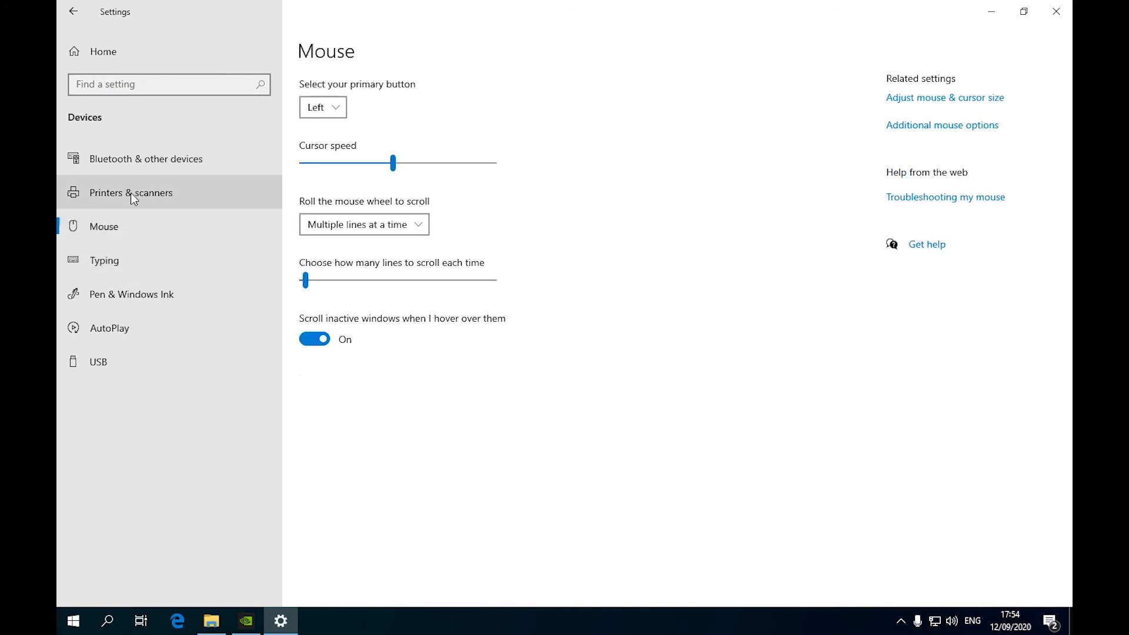
{"action": "left_click", "coordinate": [131, 160]}
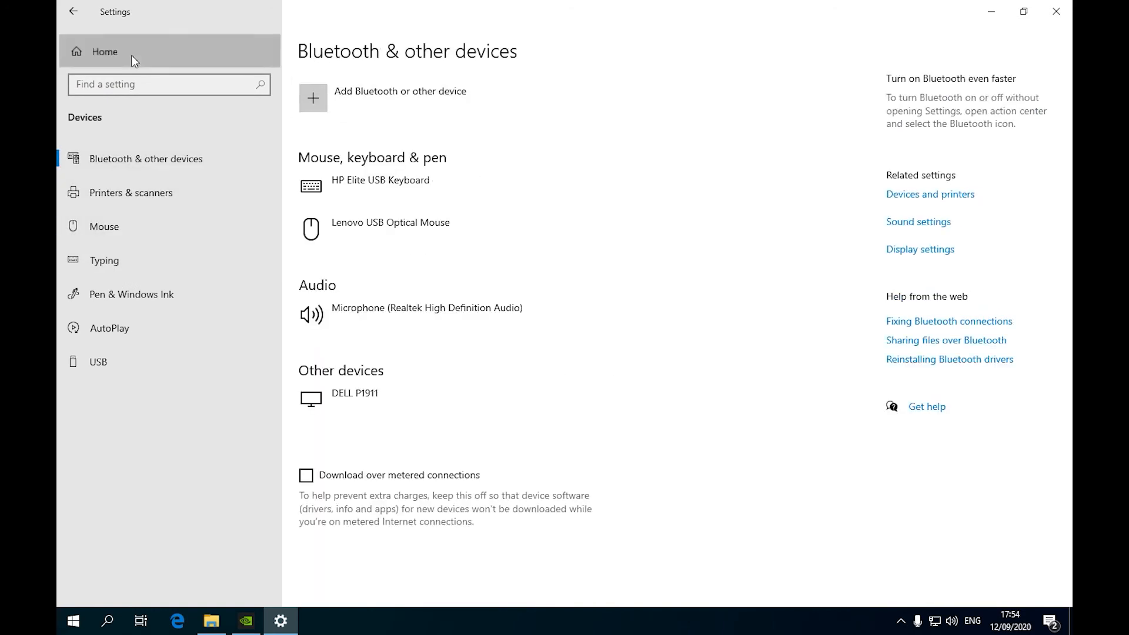
{"action": "left_click", "coordinate": [131, 55]}
{"action": "left_click", "coordinate": [538, 187]}
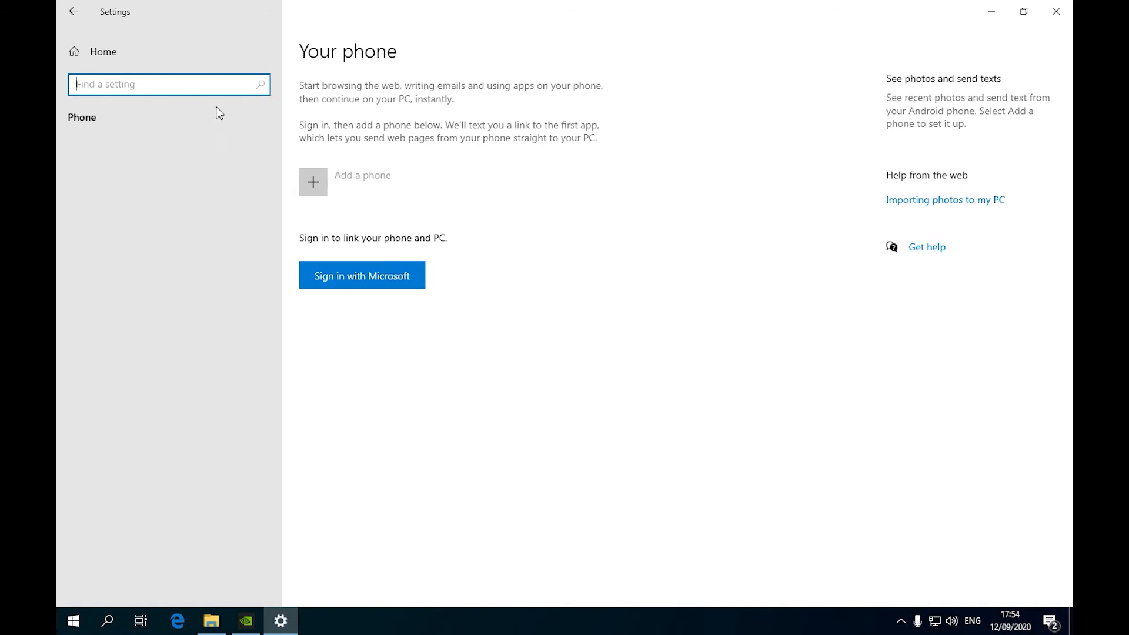
Open the Network & Internet settings and look over the VPN, Ethernet and Status pages.
{"action": "left_click", "coordinate": [122, 58]}
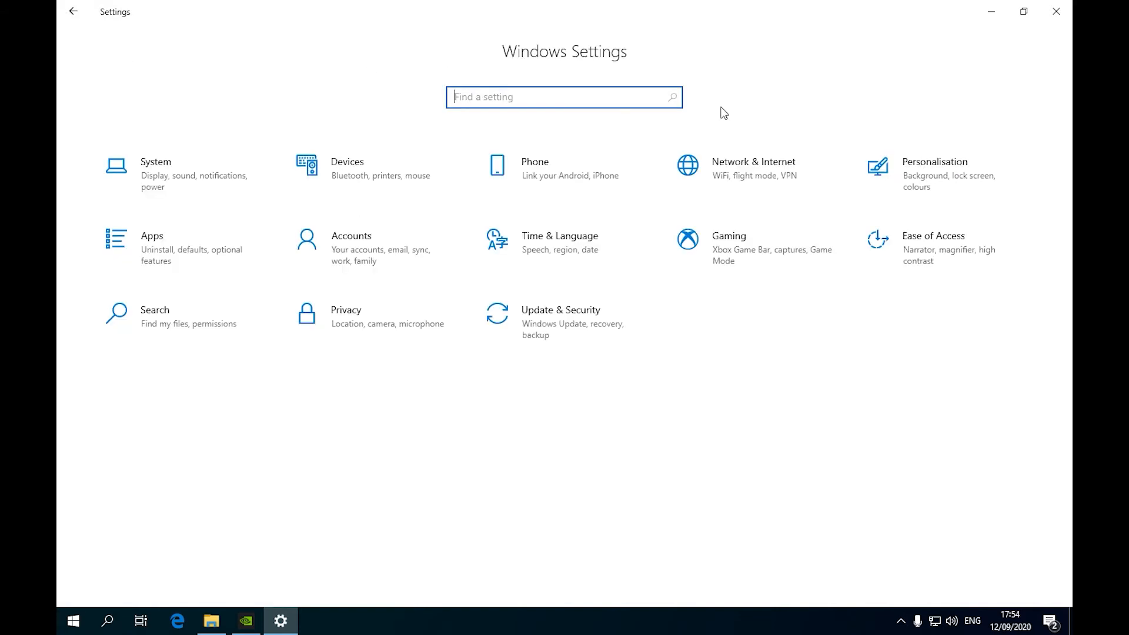
{"action": "left_click", "coordinate": [736, 174]}
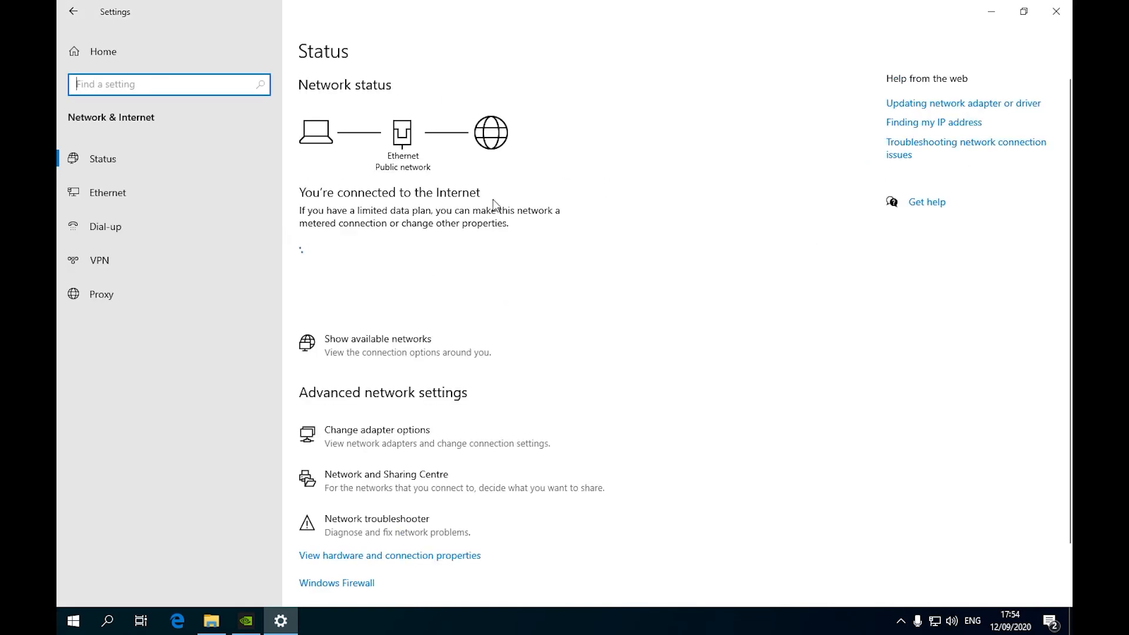
{"action": "left_click", "coordinate": [102, 263]}
{"action": "left_click", "coordinate": [109, 195]}
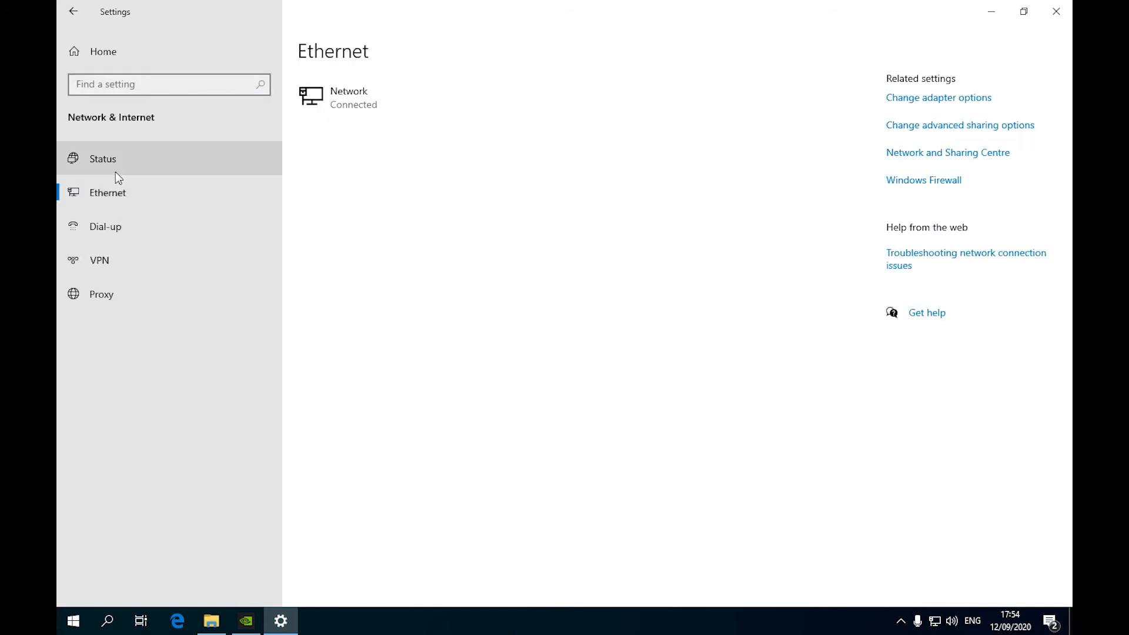
{"action": "left_click", "coordinate": [115, 162]}
{"action": "left_click", "coordinate": [126, 192]}
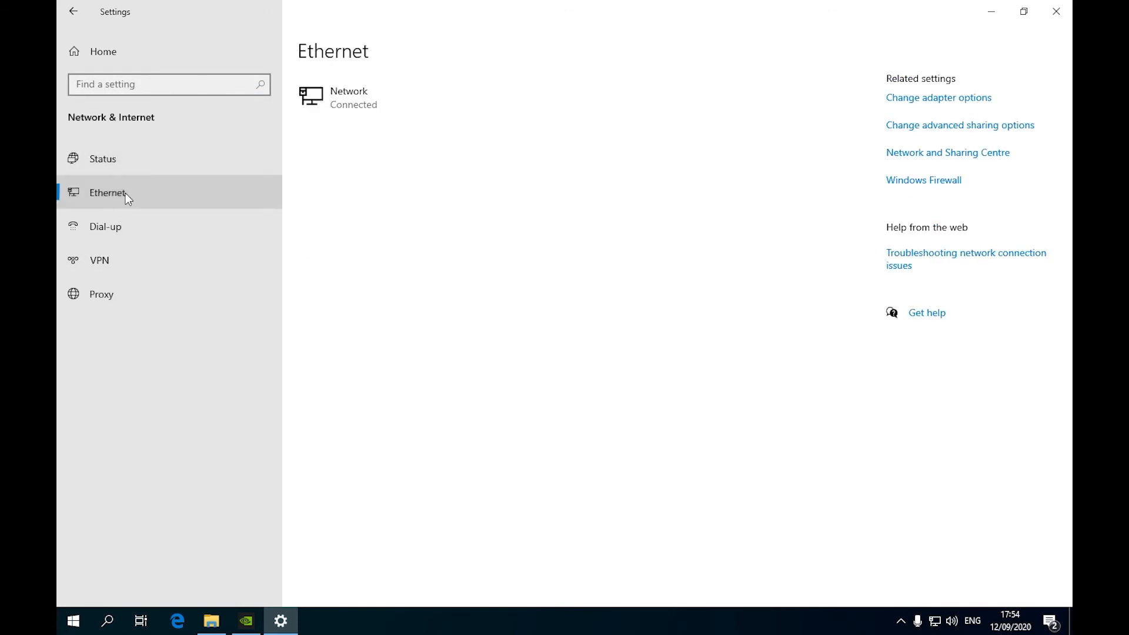
Turn off transparency effects and set the default app mode to Dark in the Personalisation colour settings, and return to the Settings home.
{"action": "left_click", "coordinate": [112, 51]}
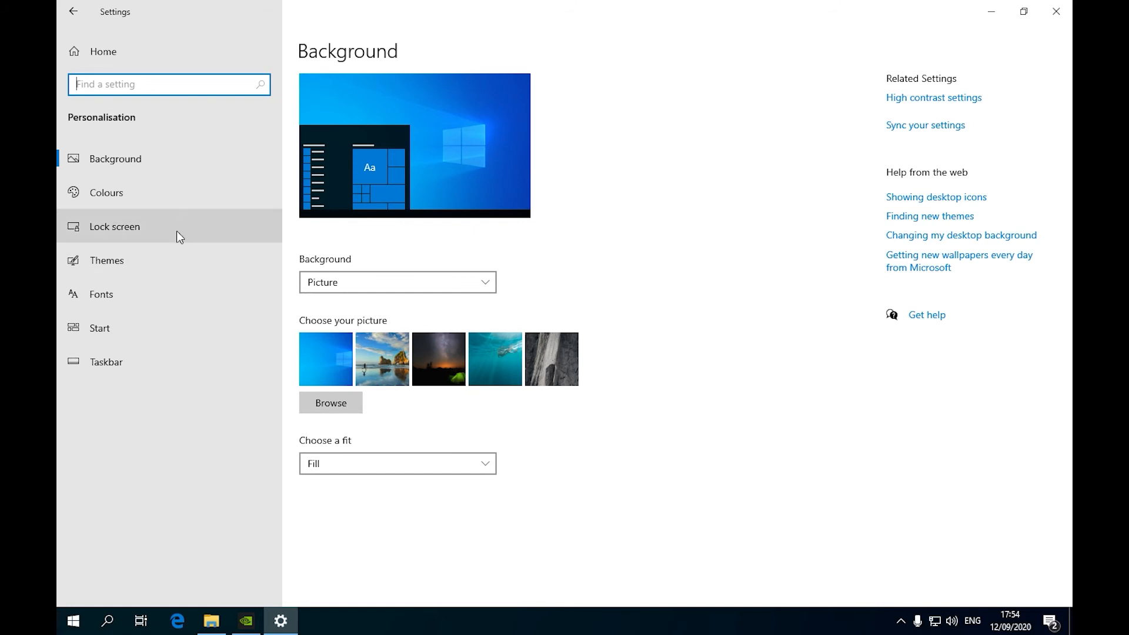
{"action": "left_click", "coordinate": [174, 194]}
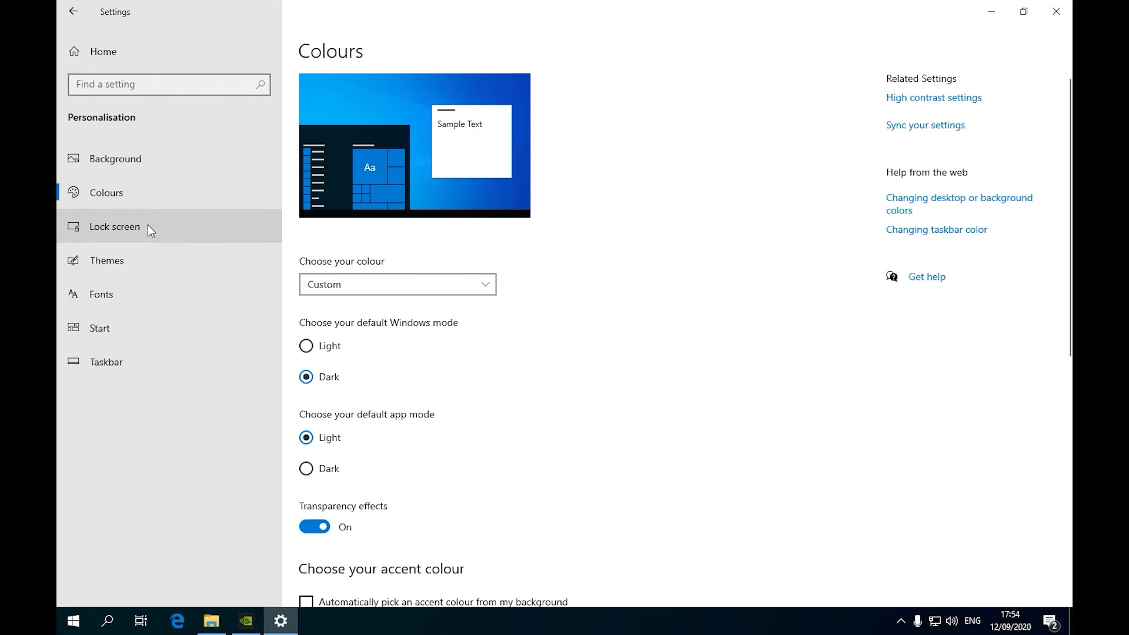
{"action": "scroll", "coordinate": [661, 254], "scroll_direction": "down", "scroll_amount": 5}
{"action": "scroll", "coordinate": [660, 255], "scroll_direction": "up", "scroll_amount": 3}
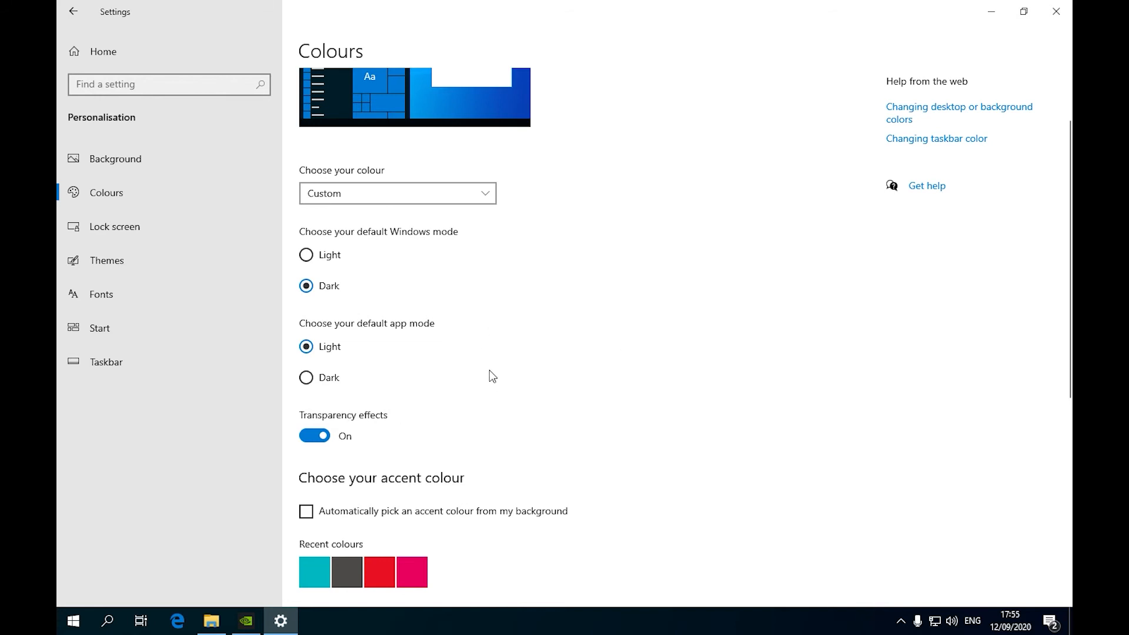
{"action": "left_click", "coordinate": [319, 441]}
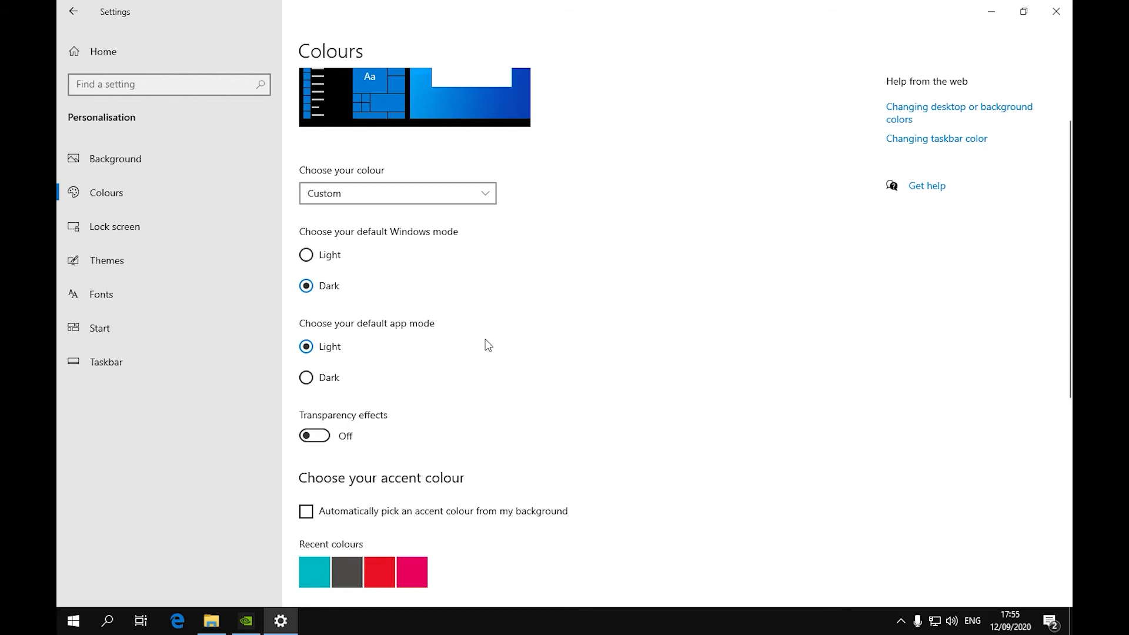
{"action": "left_click", "coordinate": [306, 381]}
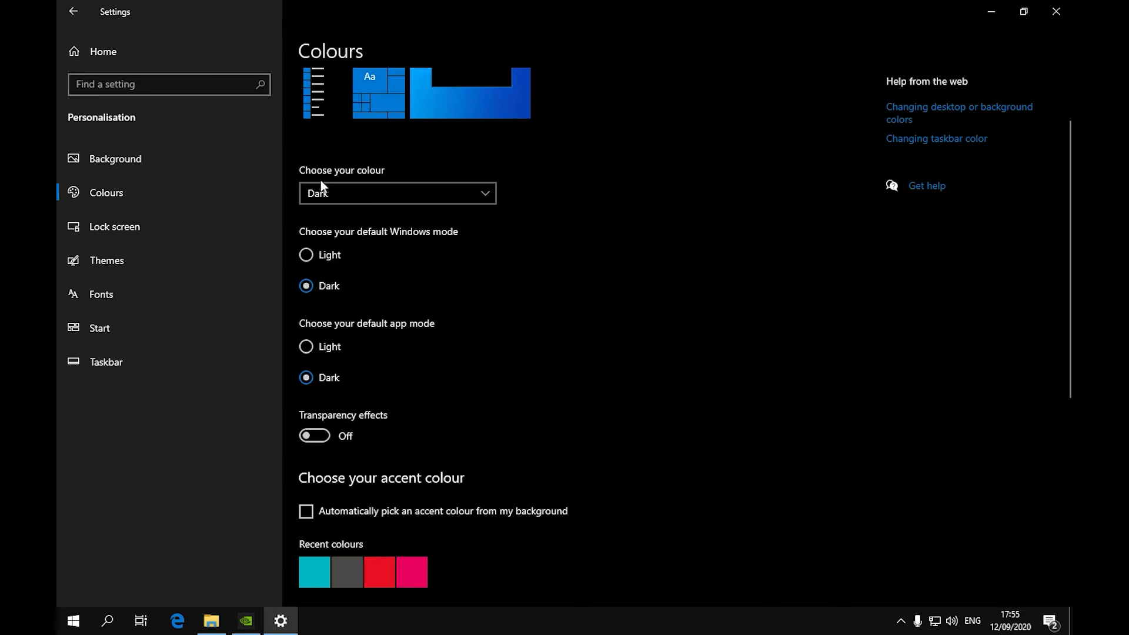
{"action": "left_click", "coordinate": [68, 20]}
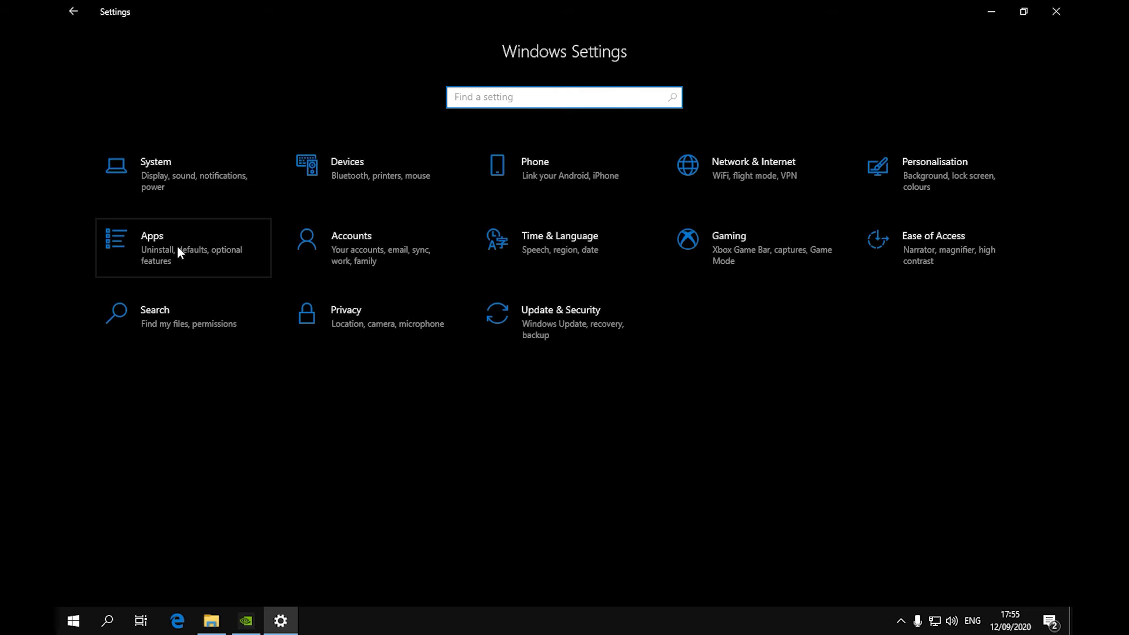
Look at Apps & features and at the Accounts pages from Your info to Sync your settings, ending at the Settings home.
{"action": "left_click", "coordinate": [154, 251]}
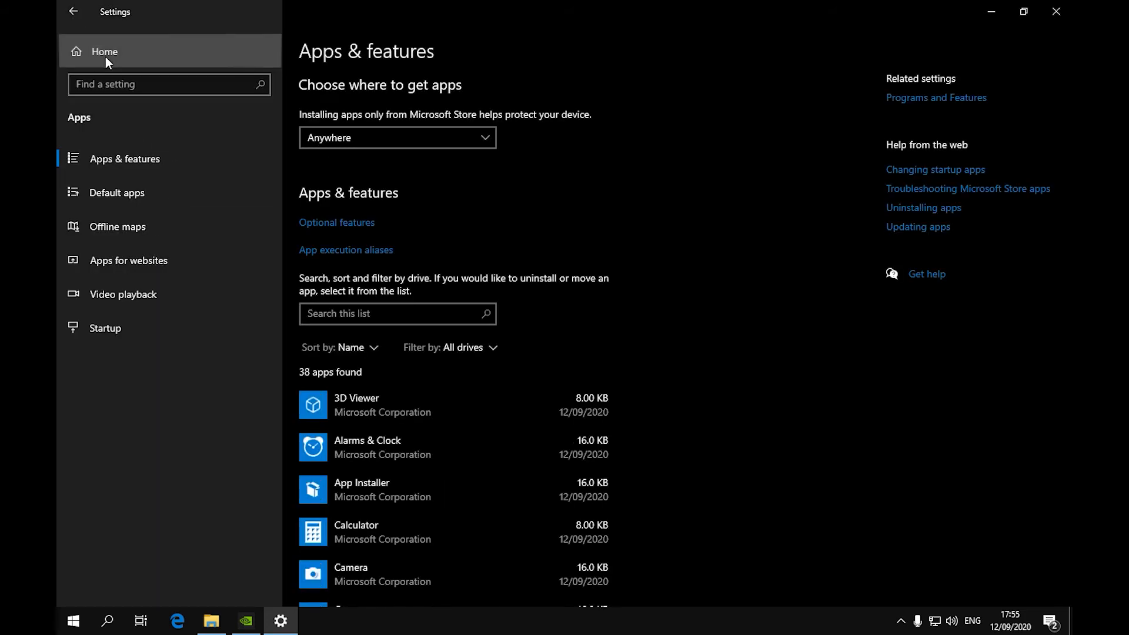
{"action": "left_click", "coordinate": [105, 55]}
{"action": "left_click", "coordinate": [355, 248]}
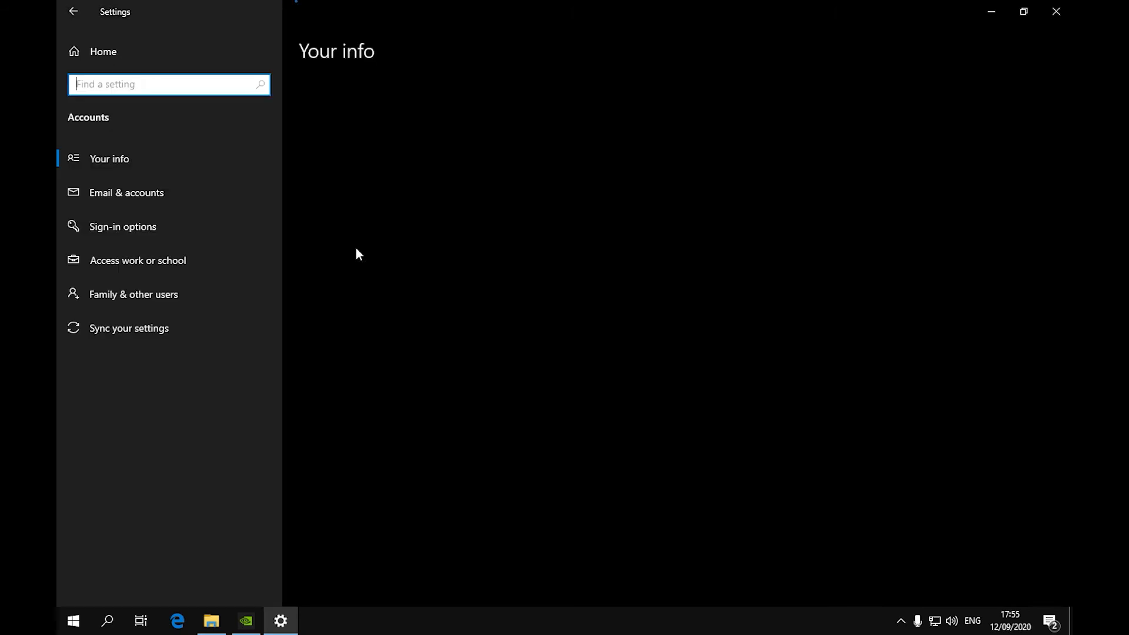
{"action": "left_click", "coordinate": [145, 193]}
{"action": "left_click", "coordinate": [148, 227]}
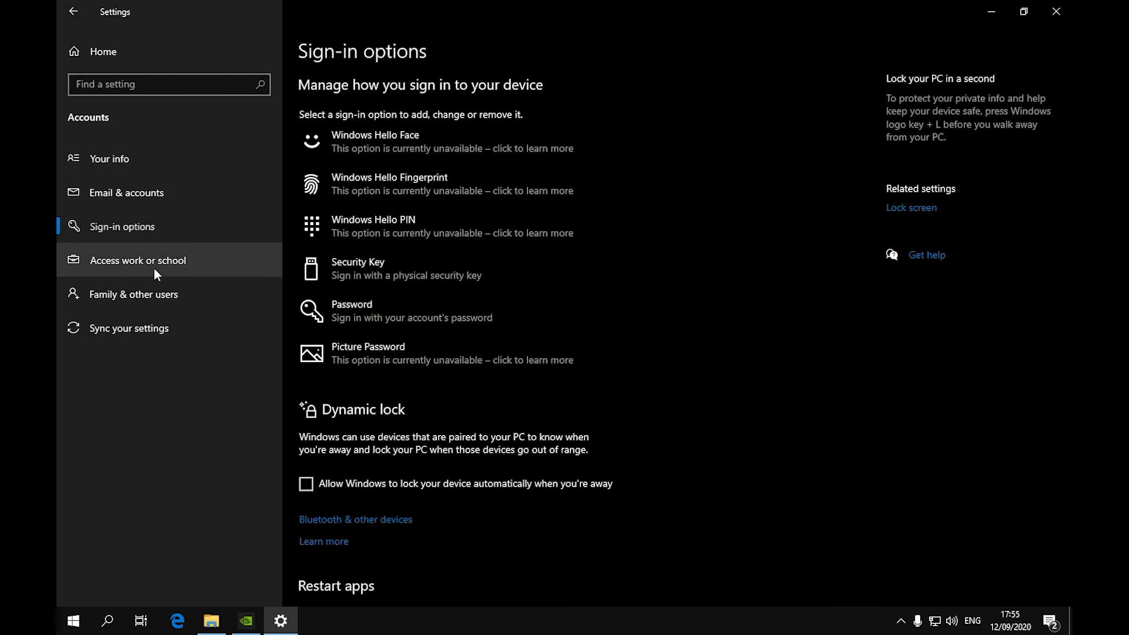
{"action": "left_click", "coordinate": [155, 255]}
{"action": "left_click", "coordinate": [156, 295]}
{"action": "left_click", "coordinate": [151, 337]}
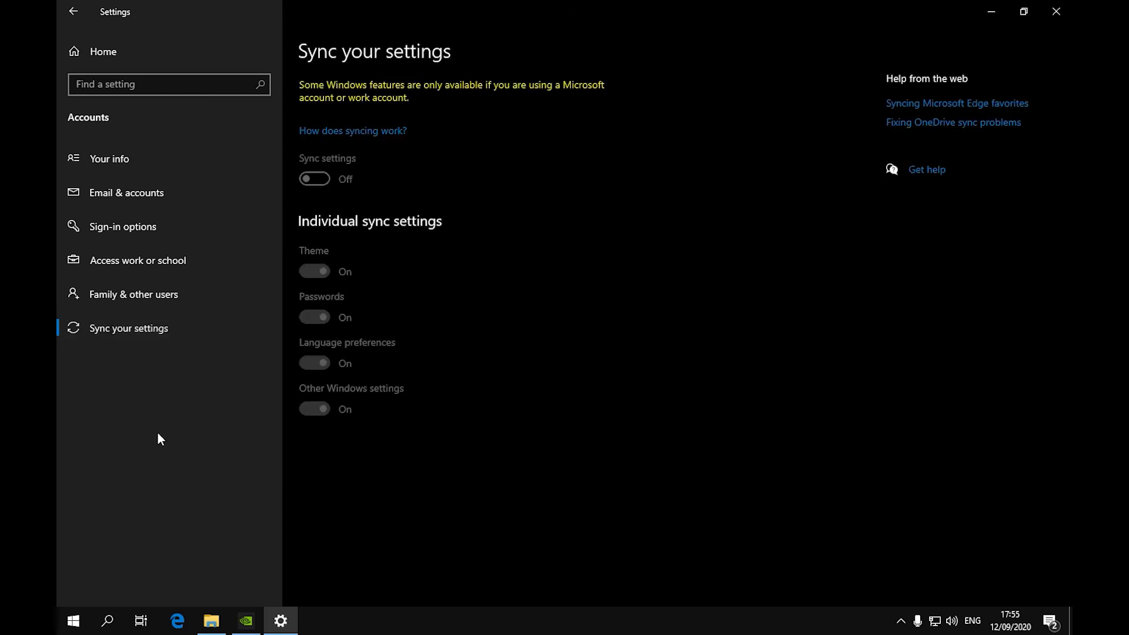
{"action": "left_click", "coordinate": [143, 52]}
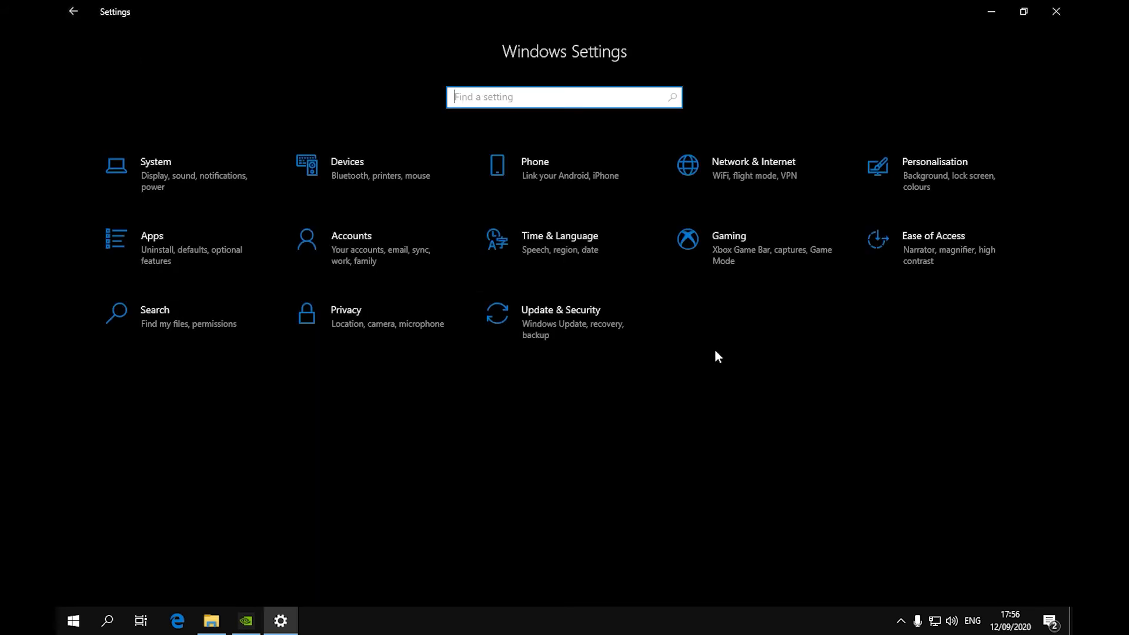
Look over the Date & time, Region and Language pages of the Time & Language settings, and return to the Settings home.
{"action": "left_click", "coordinate": [566, 241]}
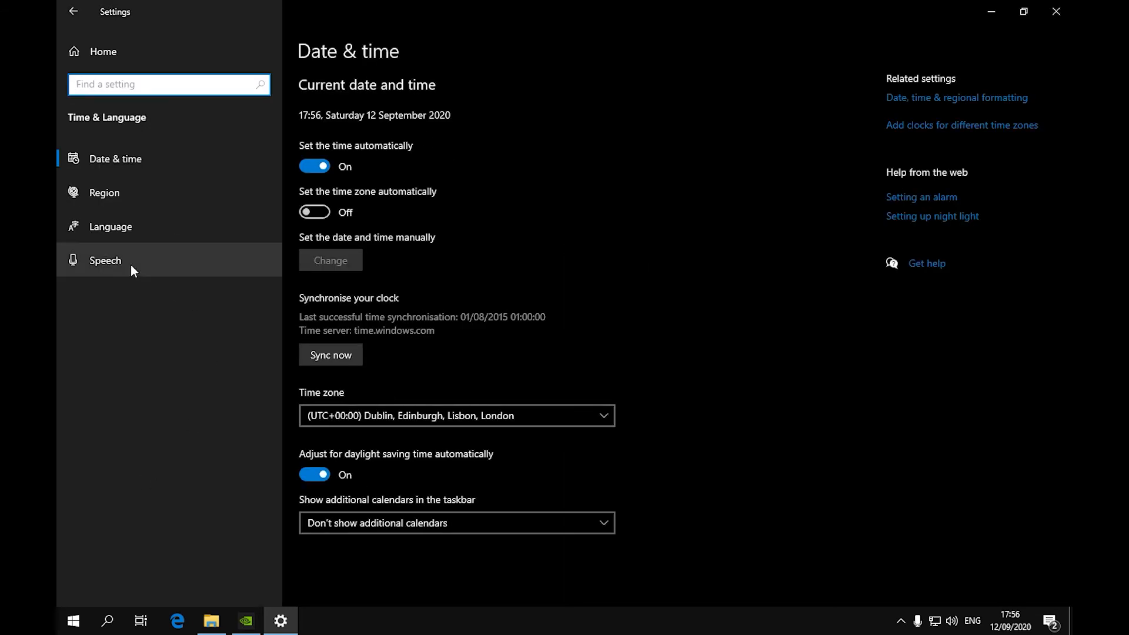
{"action": "left_click", "coordinate": [112, 197]}
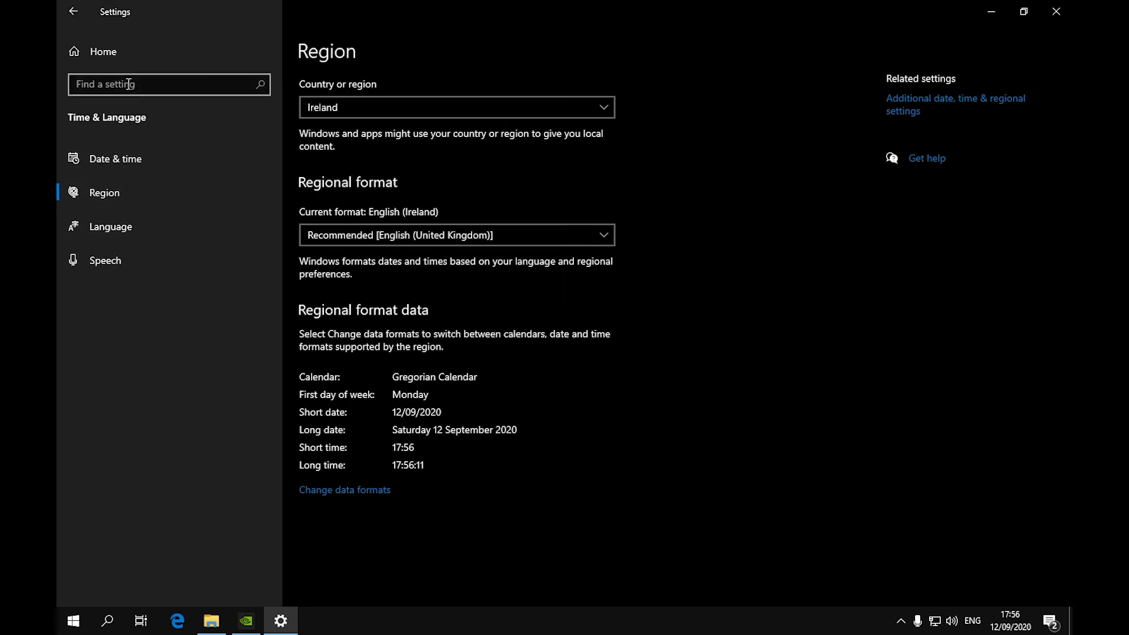
{"action": "left_click", "coordinate": [140, 227]}
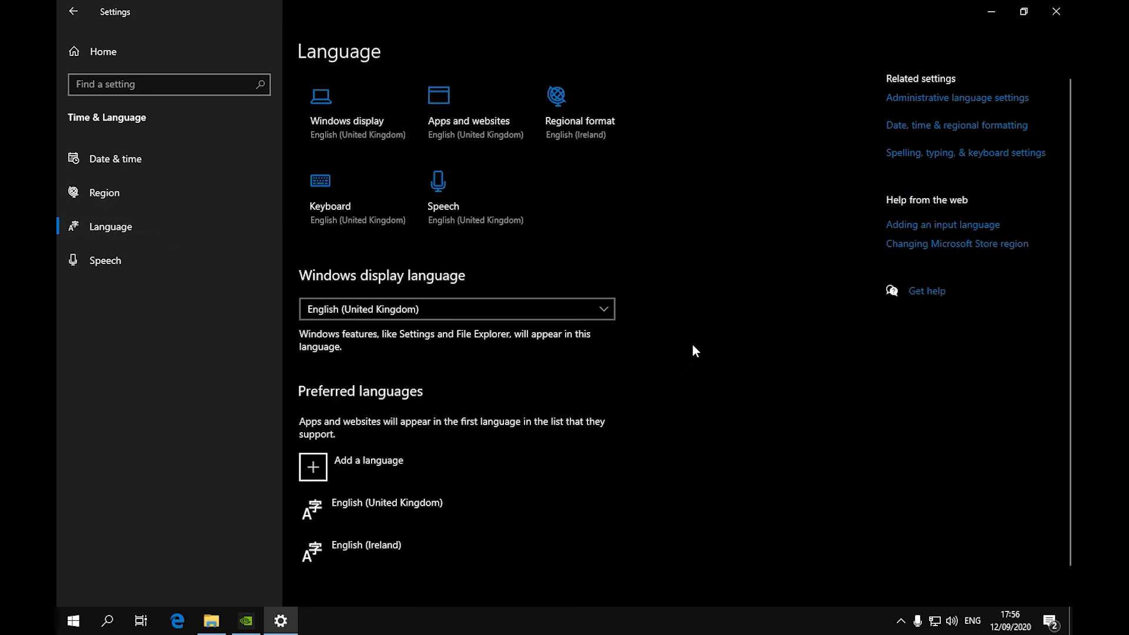
{"action": "left_click", "coordinate": [541, 303]}
{"action": "left_click", "coordinate": [758, 378]}
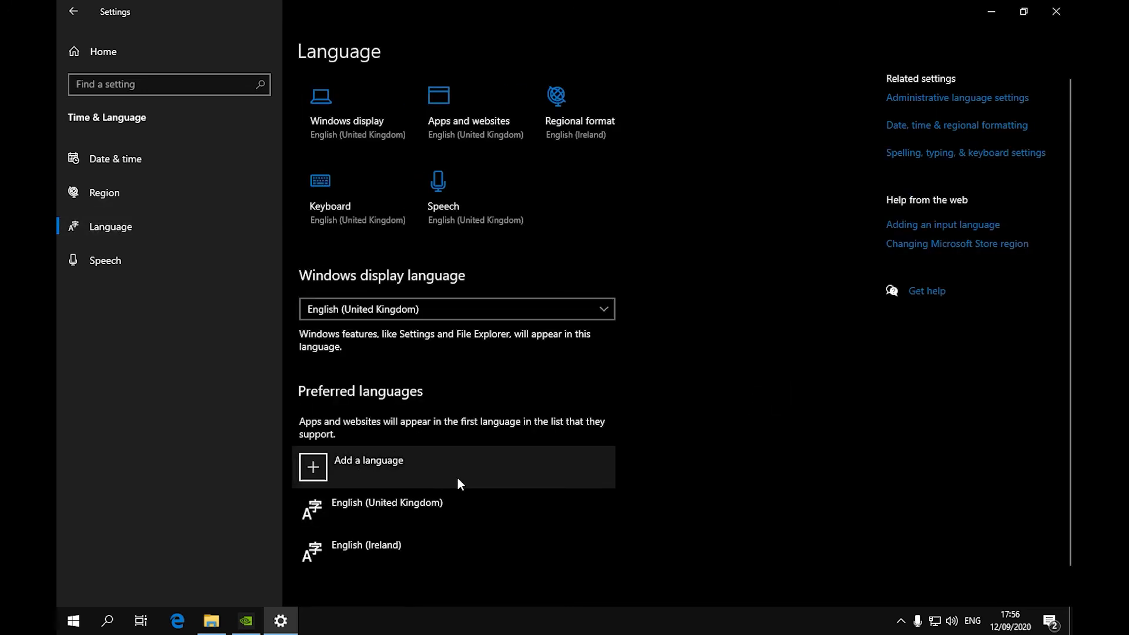
{"action": "left_click", "coordinate": [118, 50]}
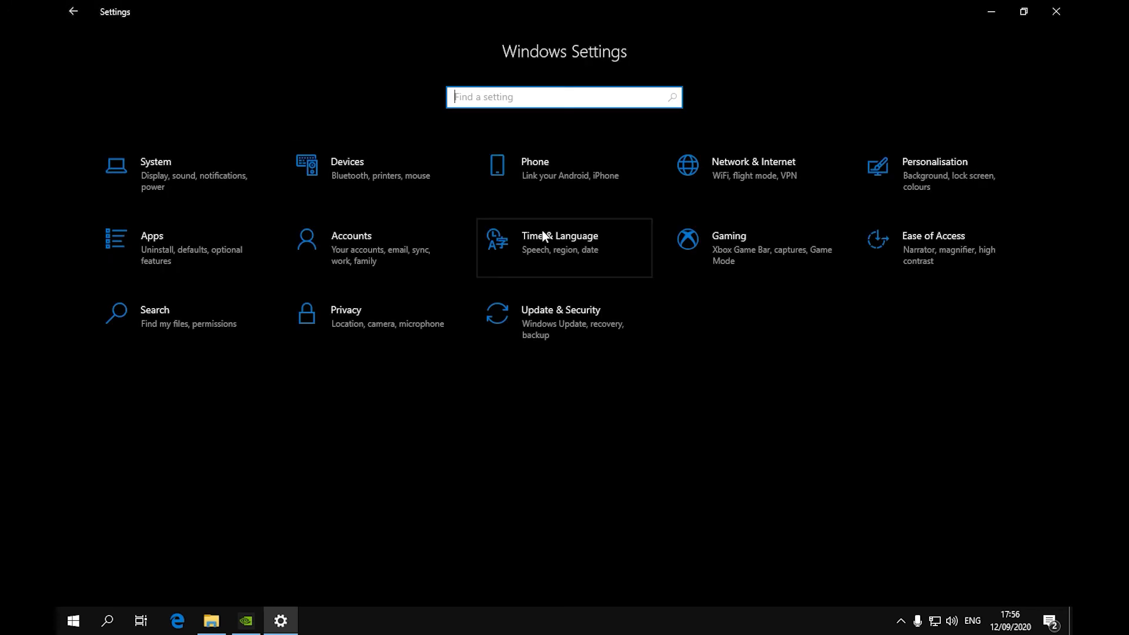
Turn off Xbox Game Bar and the option to open it with the controller button in the Gaming settings.
{"action": "left_click", "coordinate": [760, 242]}
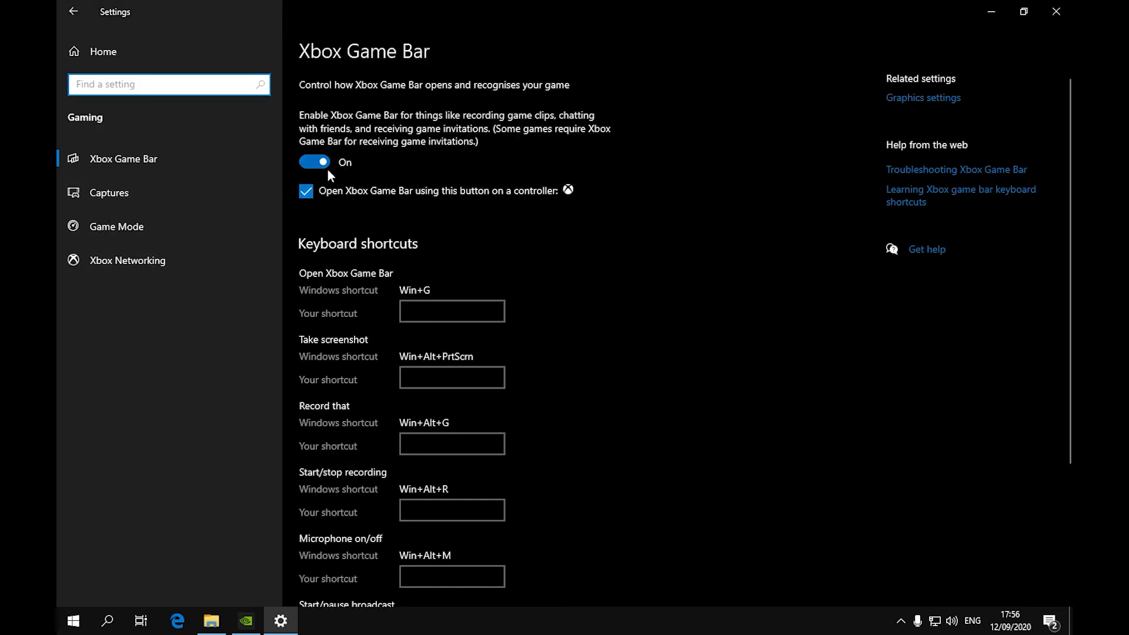
{"action": "left_click", "coordinate": [326, 165]}
{"action": "left_click", "coordinate": [309, 197]}
Review the Captures page, toggle the Game Mode switch, check Xbox Networking and return to the Settings home.
{"action": "left_click", "coordinate": [119, 191]}
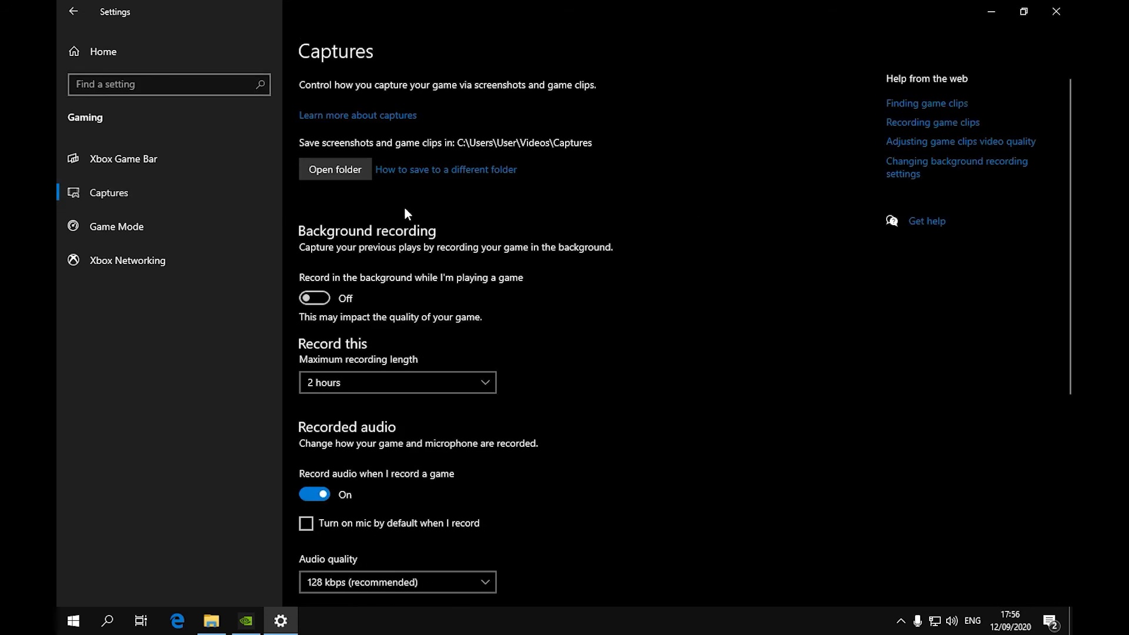
{"action": "scroll", "coordinate": [602, 410], "scroll_direction": "down", "scroll_amount": 5}
{"action": "left_click", "coordinate": [96, 228]}
{"action": "left_click", "coordinate": [314, 133]}
{"action": "left_click", "coordinate": [181, 262]}
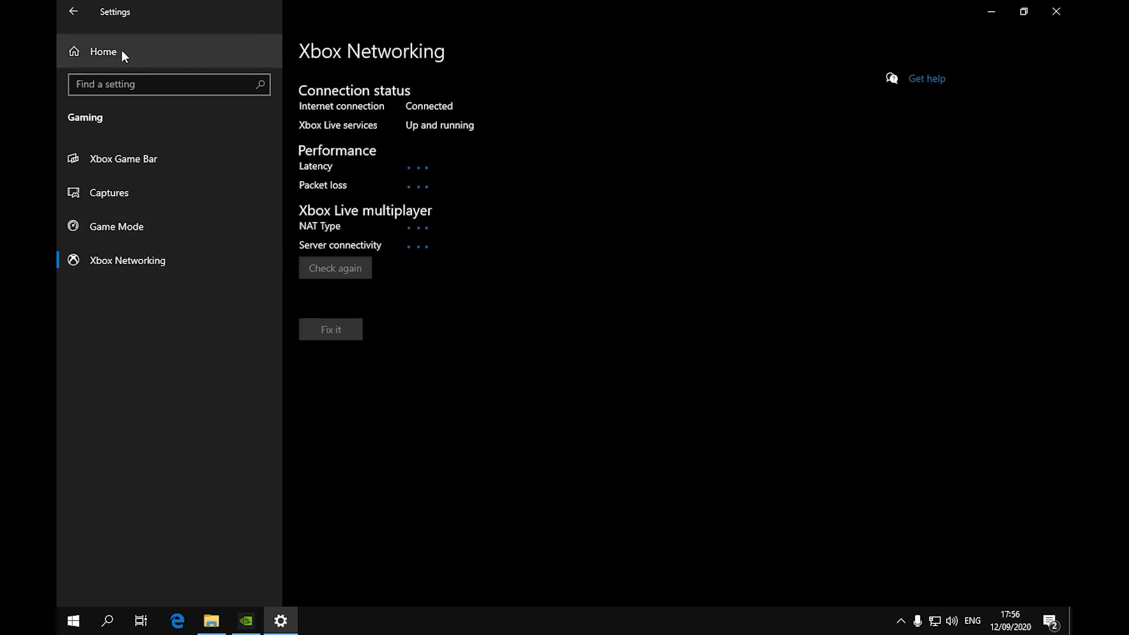
{"action": "left_click", "coordinate": [136, 59]}
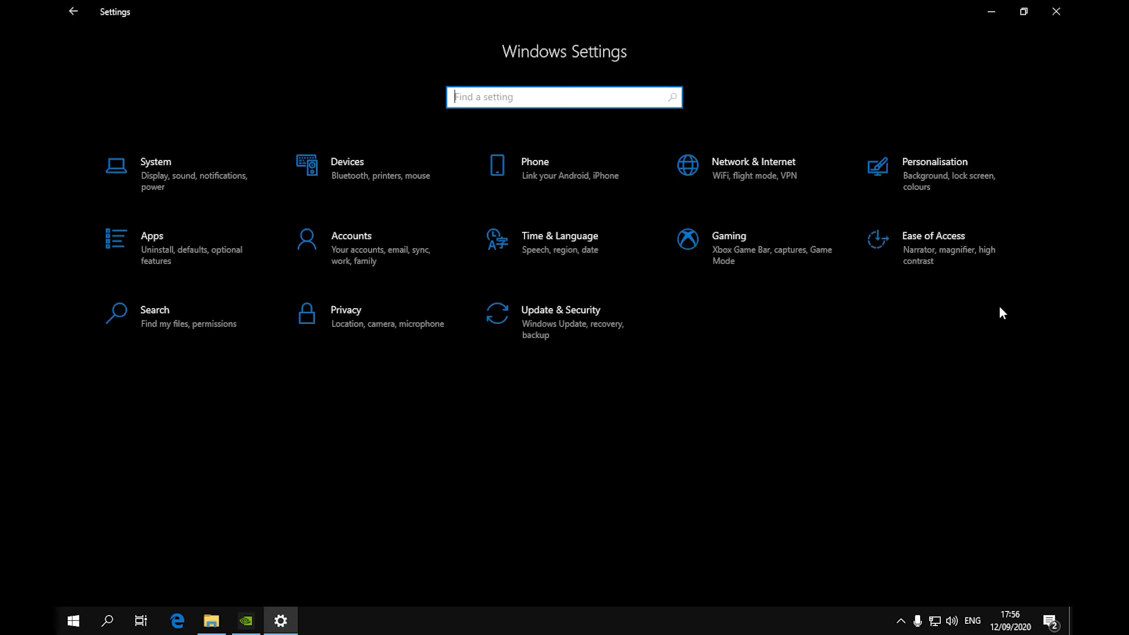
Look over the Ease of Access settings, including Display, Speech, Keyboard, Mouse and Eye control, and return to the Settings home.
{"action": "left_click", "coordinate": [915, 256]}
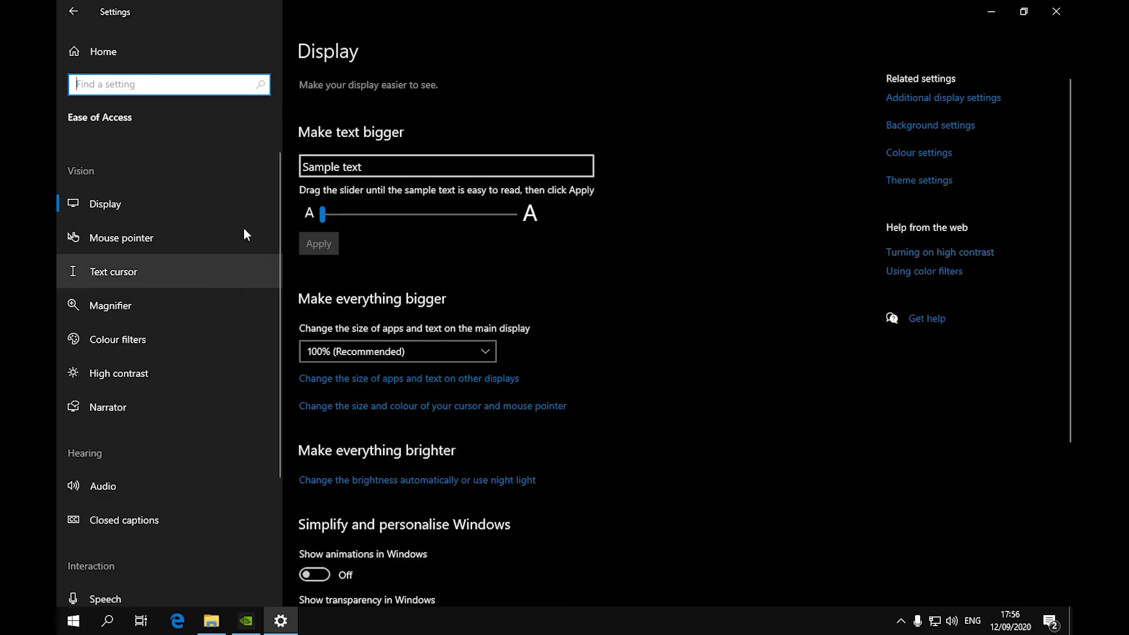
{"action": "scroll", "coordinate": [149, 366], "scroll_direction": "down", "scroll_amount": 3}
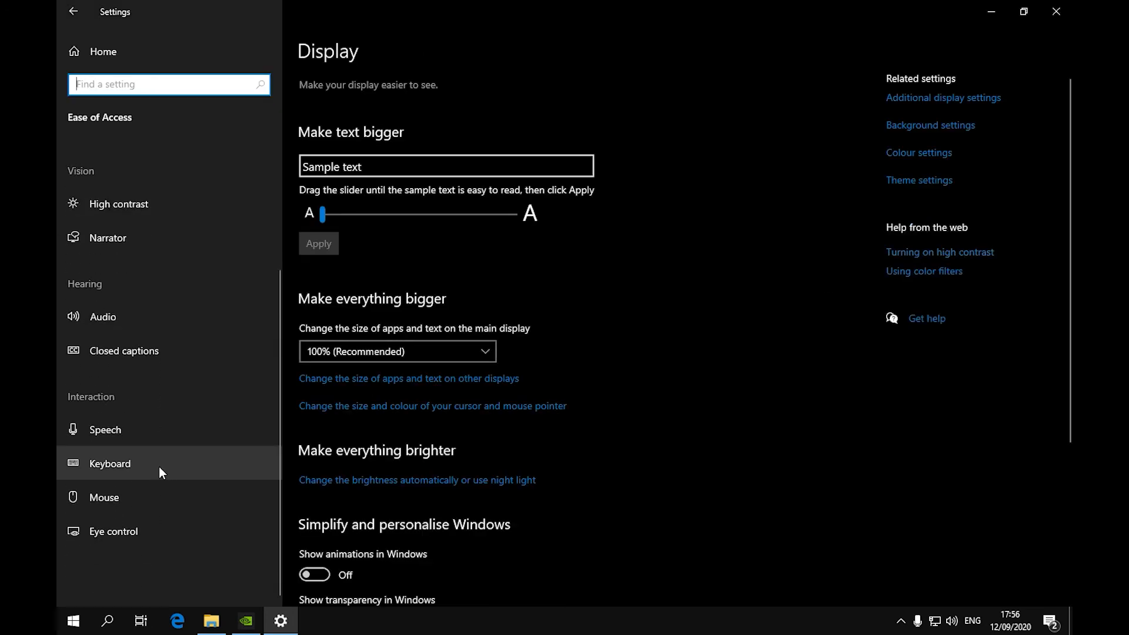
{"action": "left_click", "coordinate": [164, 429]}
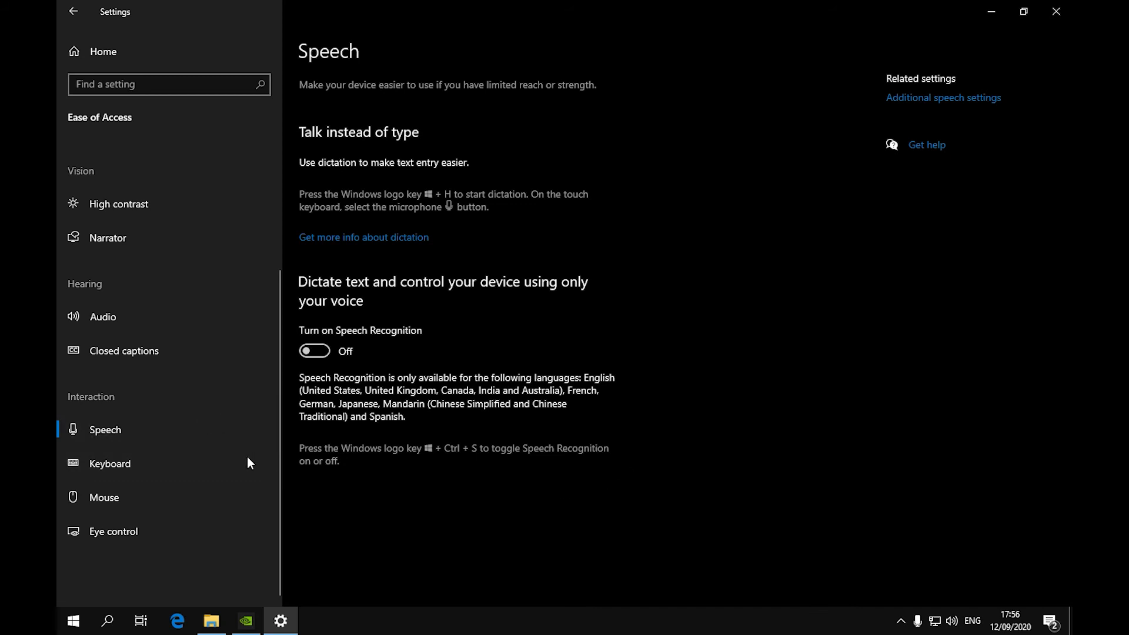
{"action": "left_click", "coordinate": [176, 464]}
{"action": "left_click", "coordinate": [165, 498]}
{"action": "left_click", "coordinate": [170, 537]}
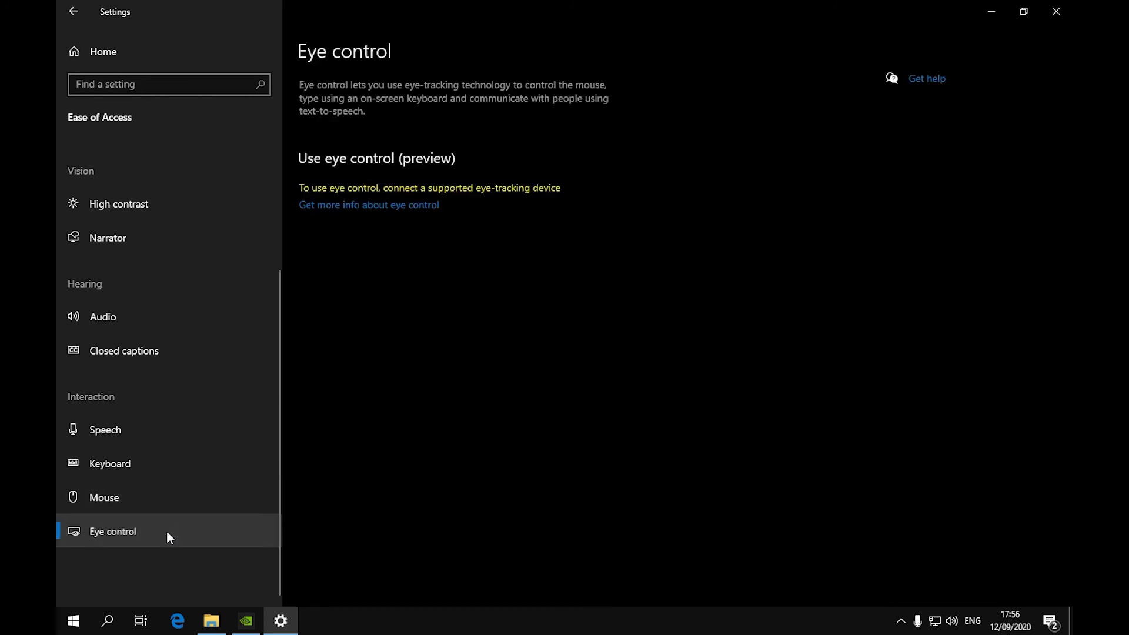
{"action": "left_click", "coordinate": [91, 251]}
{"action": "left_click", "coordinate": [108, 52]}
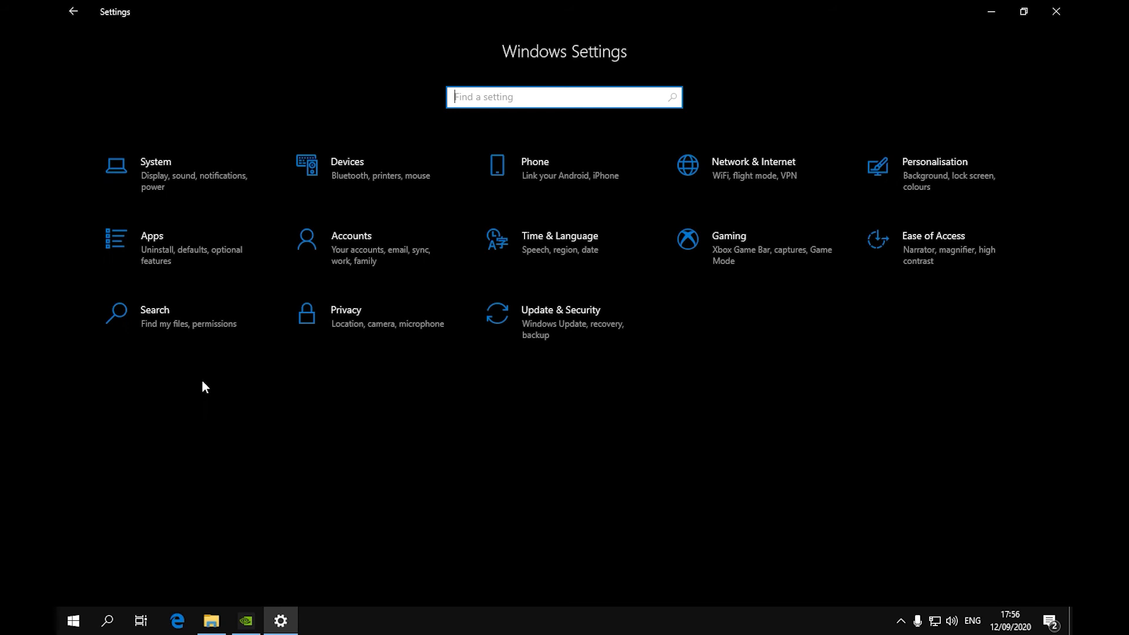
Turn off Microsoft account and work or school cloud content search and the device search history, and return to the Settings home.
{"action": "left_click", "coordinate": [199, 316]}
{"action": "scroll", "coordinate": [453, 400], "scroll_direction": "down", "scroll_amount": 3}
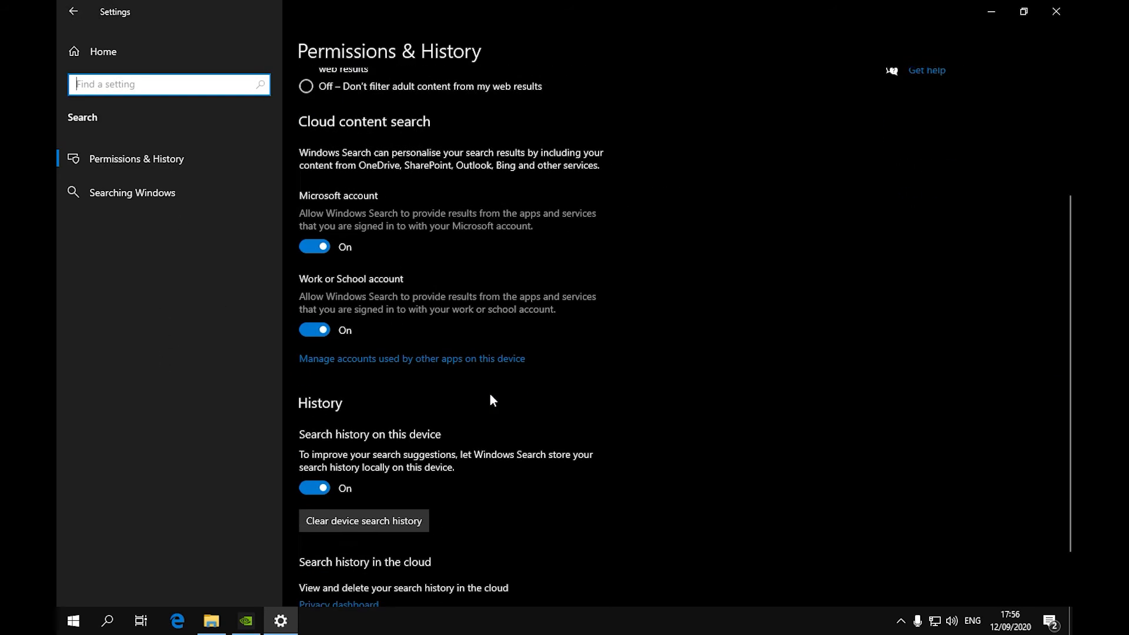
{"action": "scroll", "coordinate": [493, 401], "scroll_direction": "down", "scroll_amount": 2}
{"action": "left_click", "coordinate": [322, 174]}
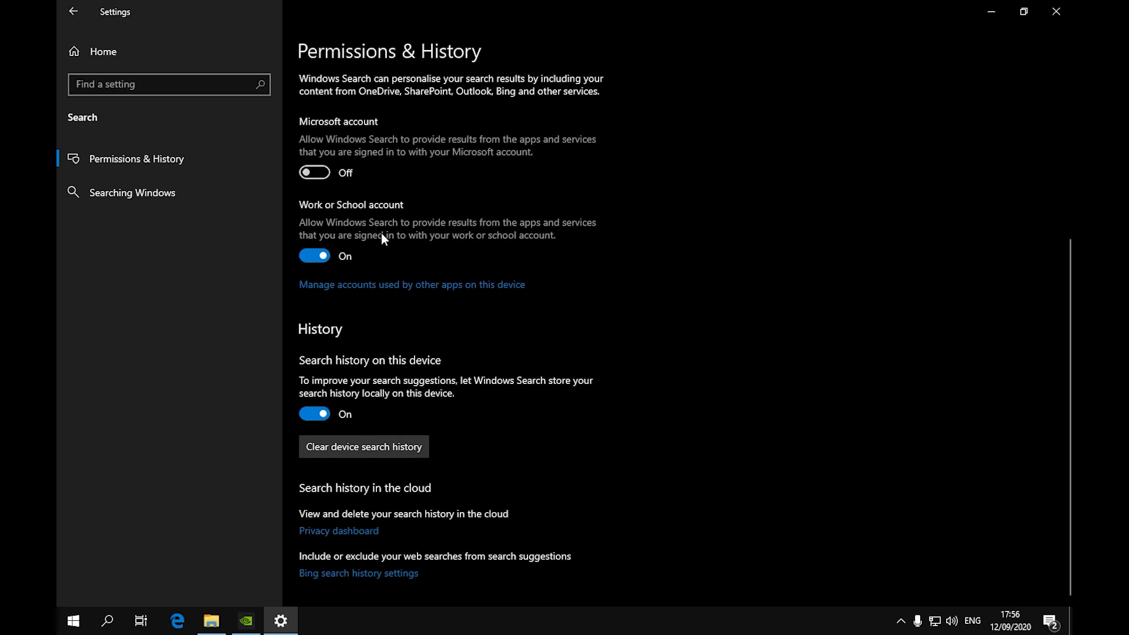
{"action": "left_click", "coordinate": [323, 256]}
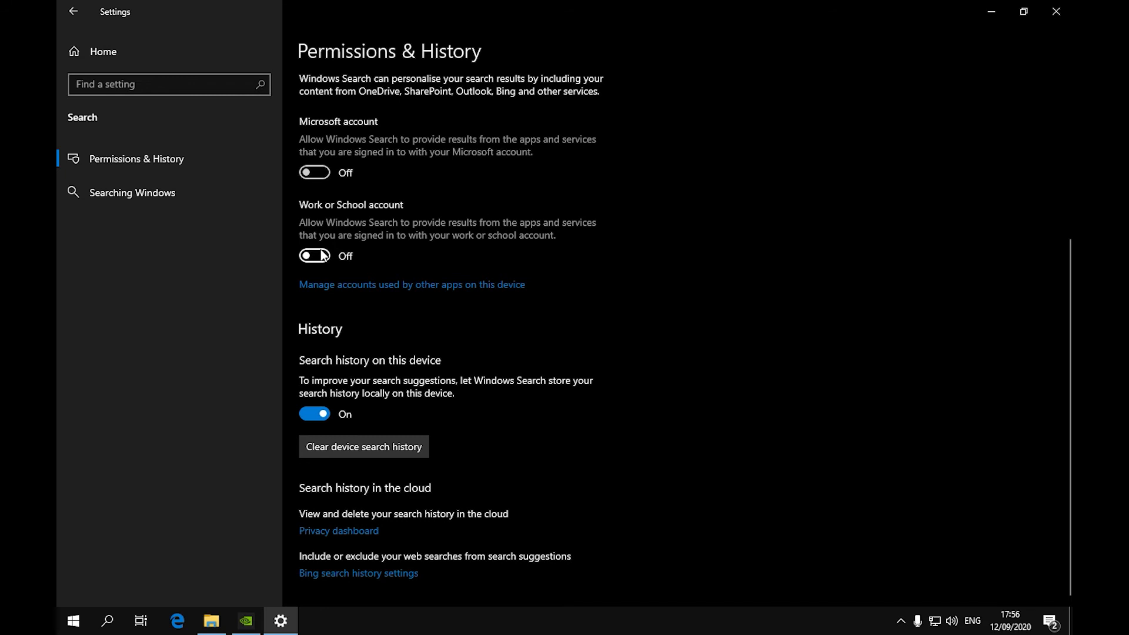
{"action": "left_click", "coordinate": [312, 414]}
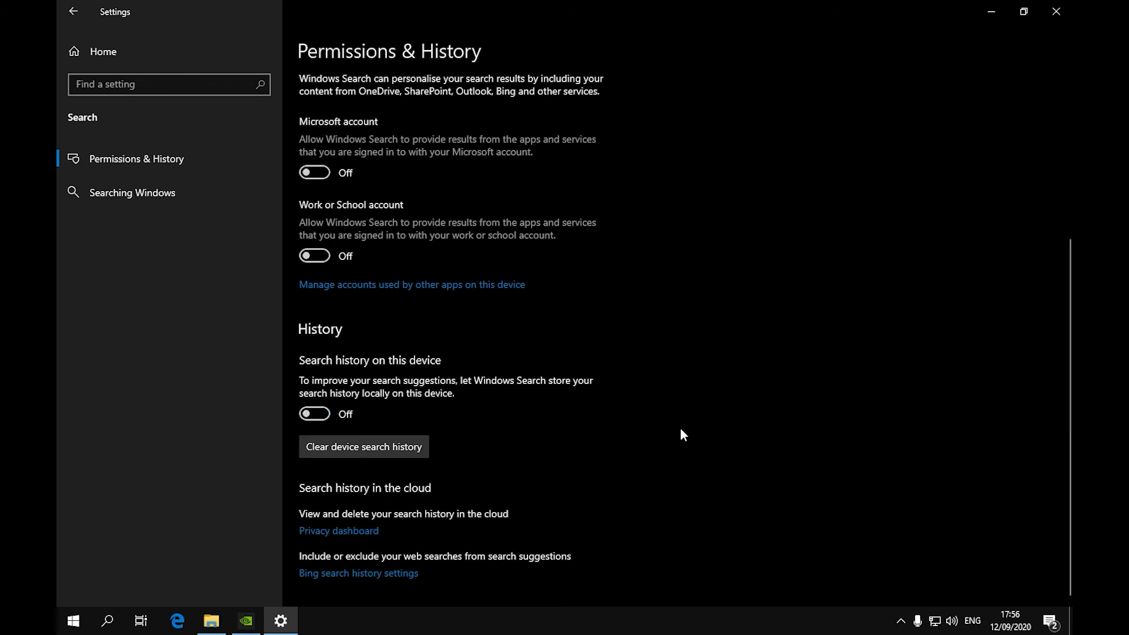
{"action": "left_click", "coordinate": [164, 55]}
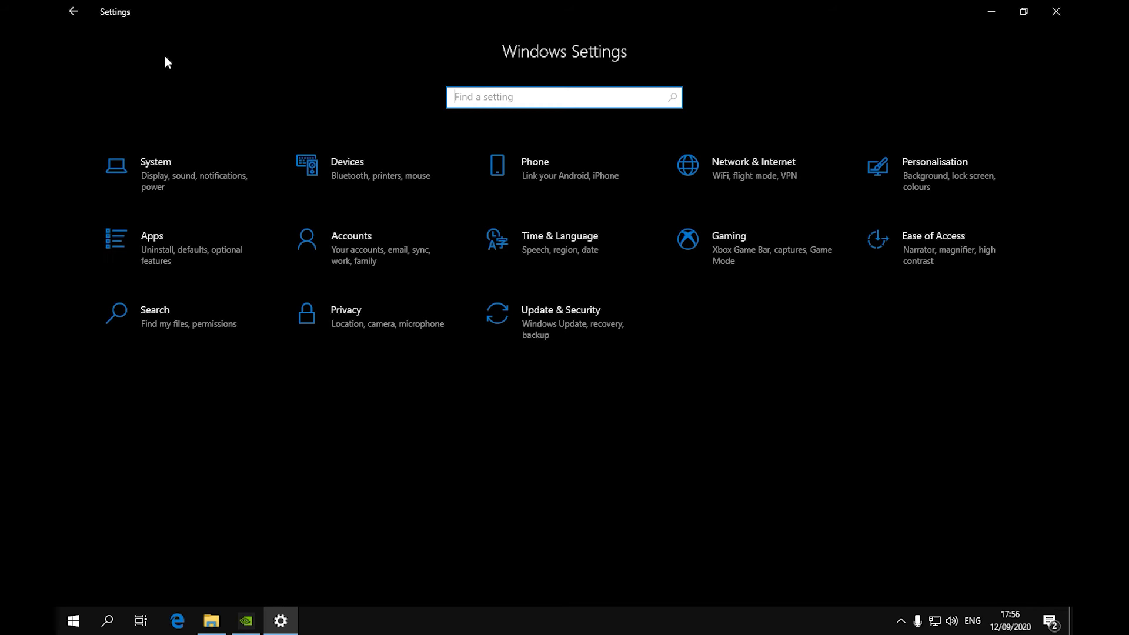
Turn off website access to the language list in the general privacy options, and view the Speech and Inking & typing personalisation pages.
{"action": "left_click", "coordinate": [383, 328]}
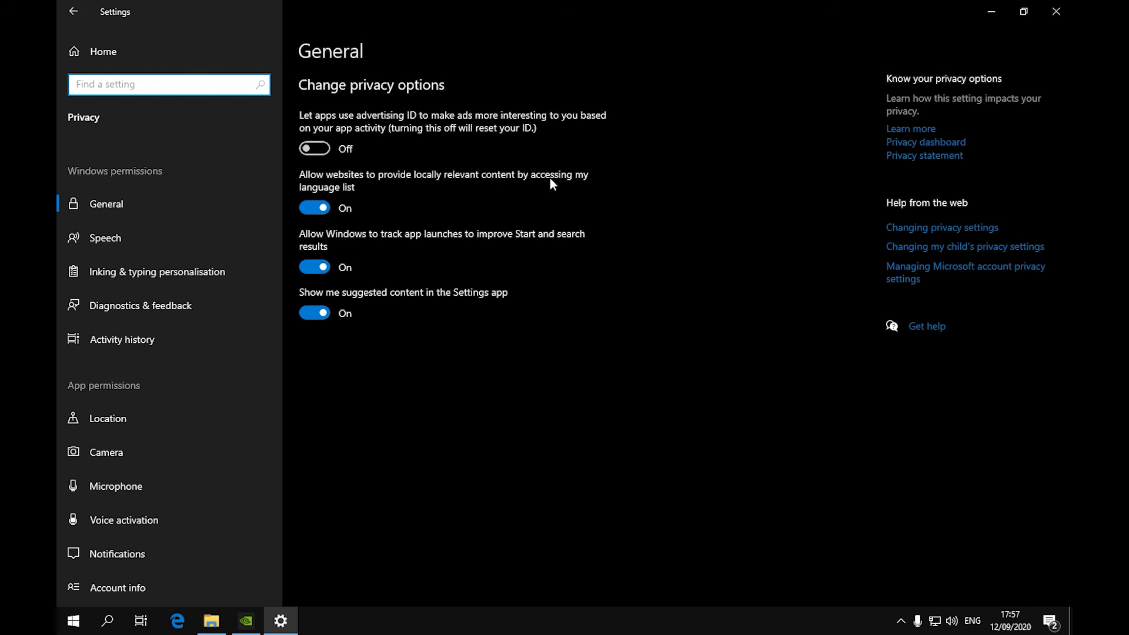
{"action": "left_click", "coordinate": [319, 208]}
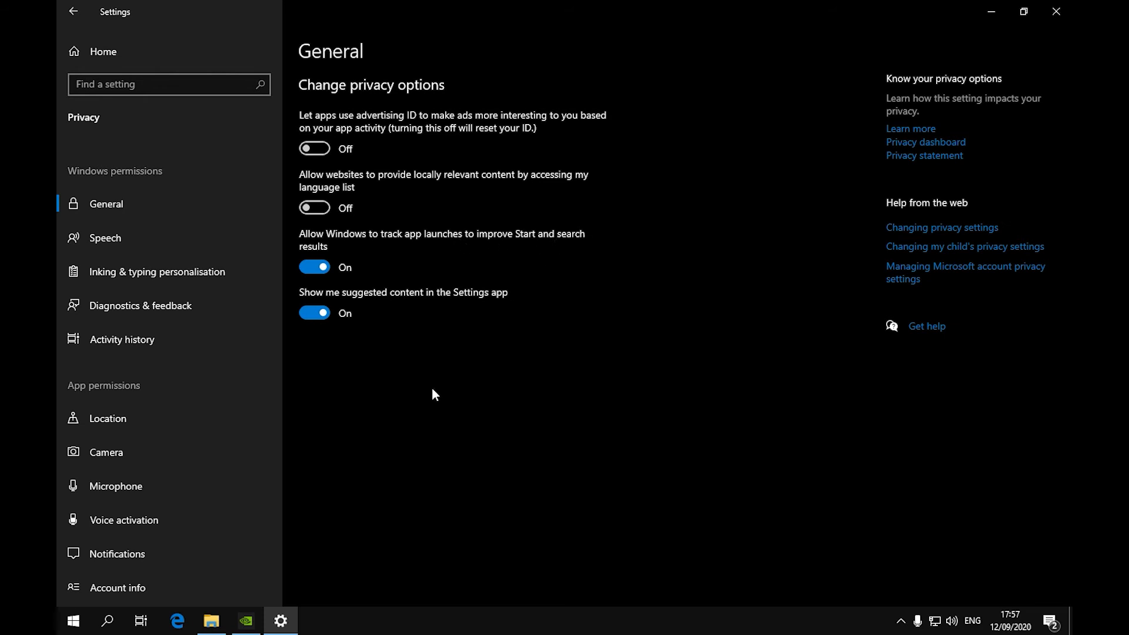
{"action": "left_click", "coordinate": [161, 244]}
{"action": "left_click", "coordinate": [165, 269]}
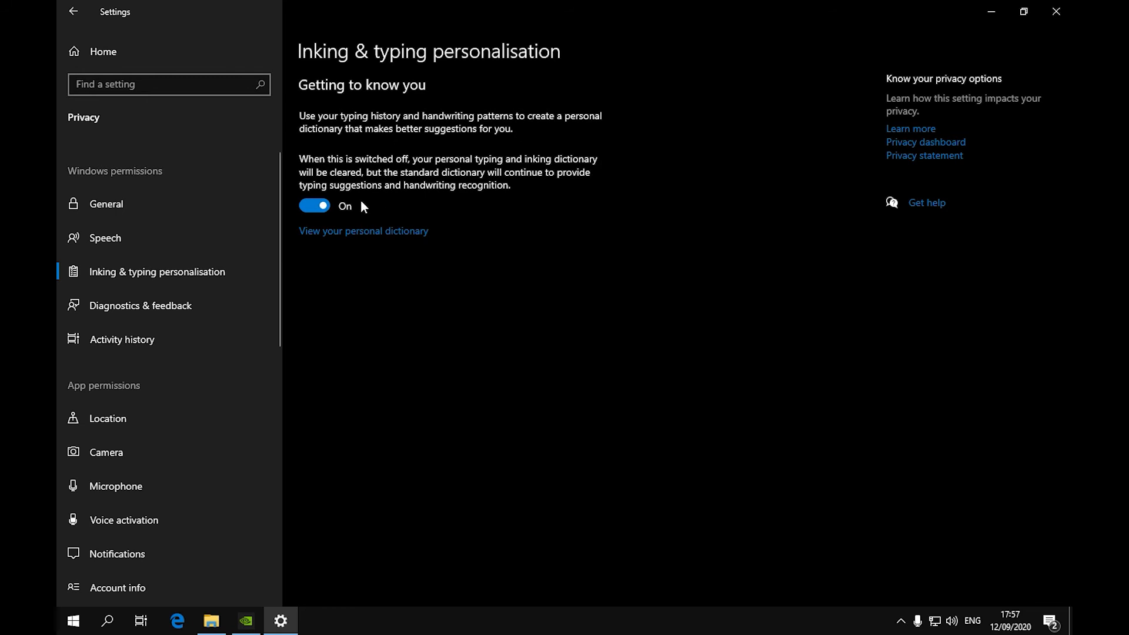
Delete the diagnostic data collected by Microsoft and set the feedback frequency to Never.
{"action": "left_click", "coordinate": [242, 311]}
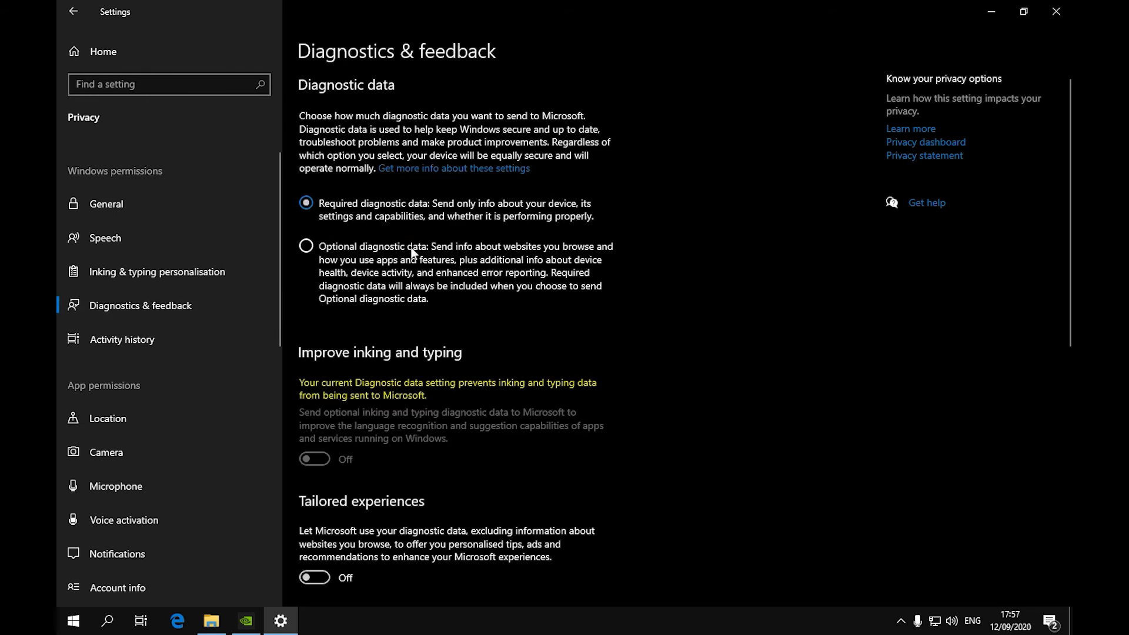
{"action": "scroll", "coordinate": [777, 311], "scroll_direction": "down", "scroll_amount": 10}
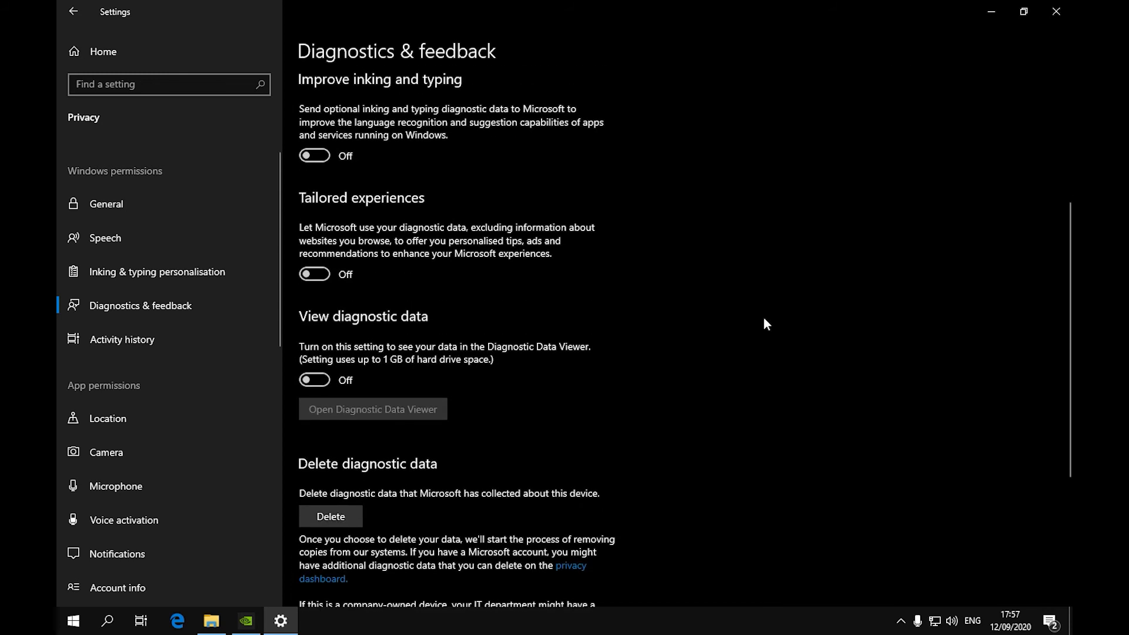
{"action": "left_click", "coordinate": [330, 262]}
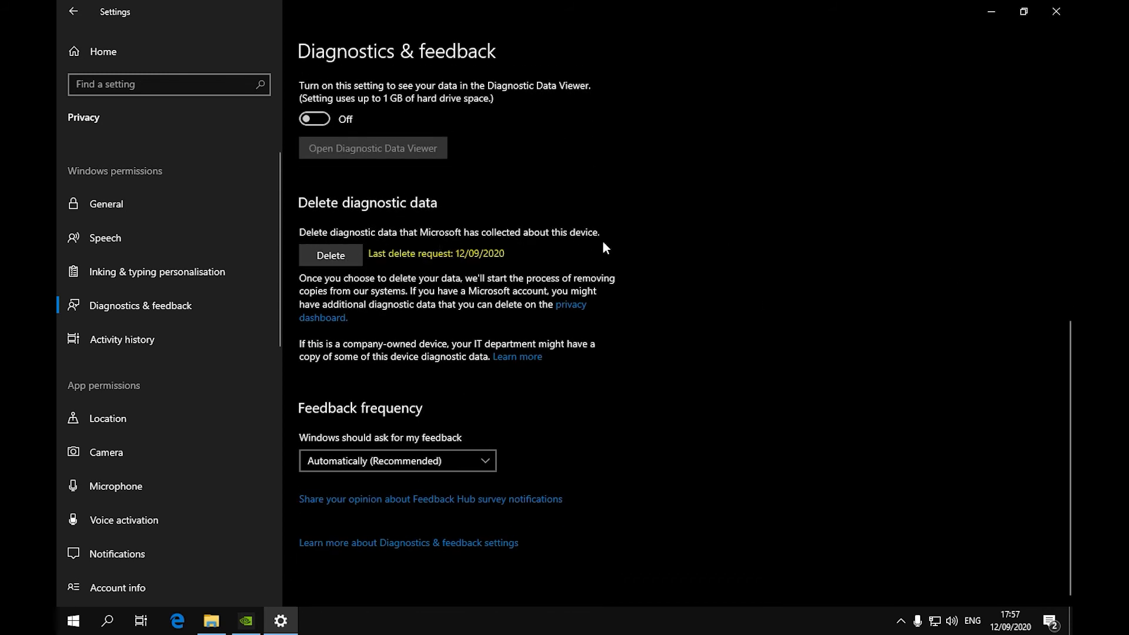
{"action": "left_click", "coordinate": [450, 461]}
{"action": "left_click", "coordinate": [357, 552]}
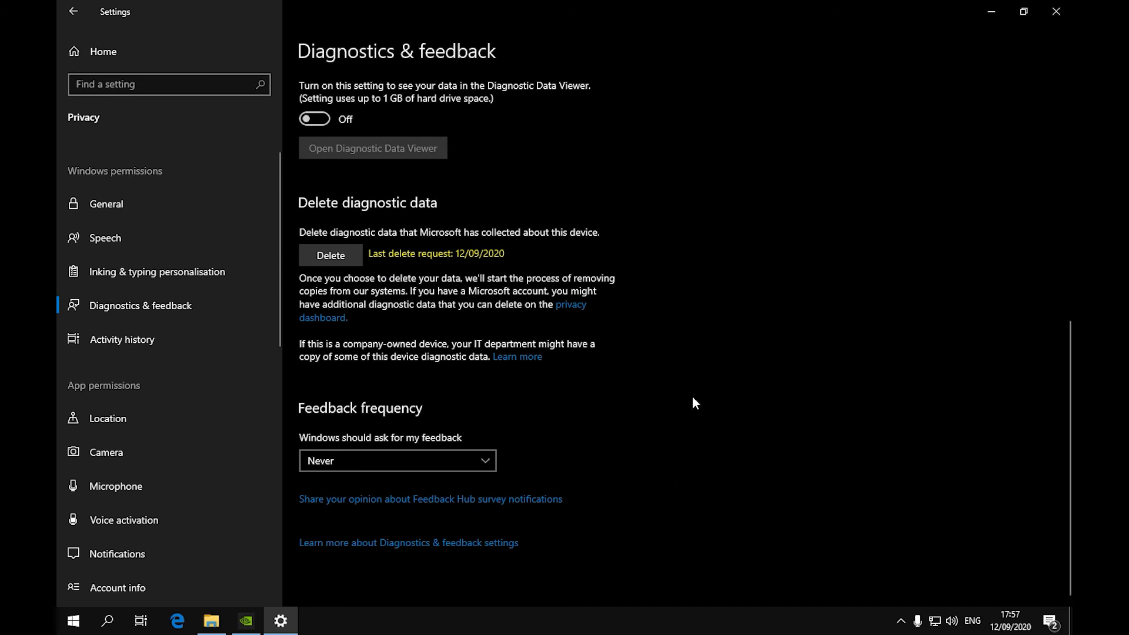
Check the installed Windows version by running winver, and close the About Windows dialog.
{"action": "key", "text": "super+r"}
{"action": "type", "text": "wi"}
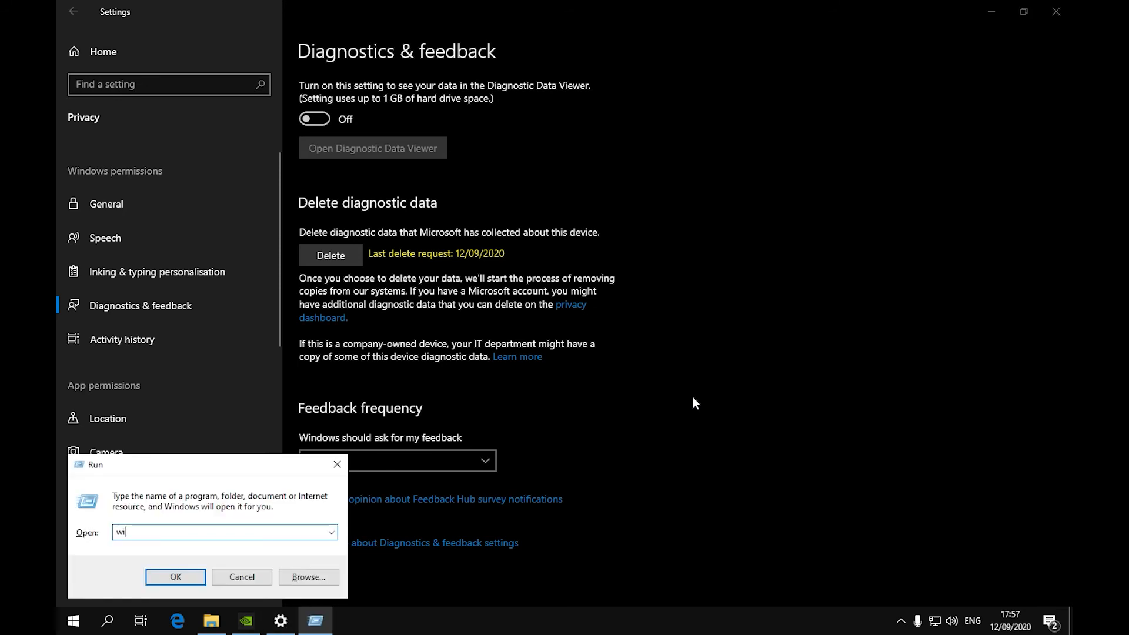
{"action": "type", "text": "nver"}
{"action": "key", "text": "Return"}
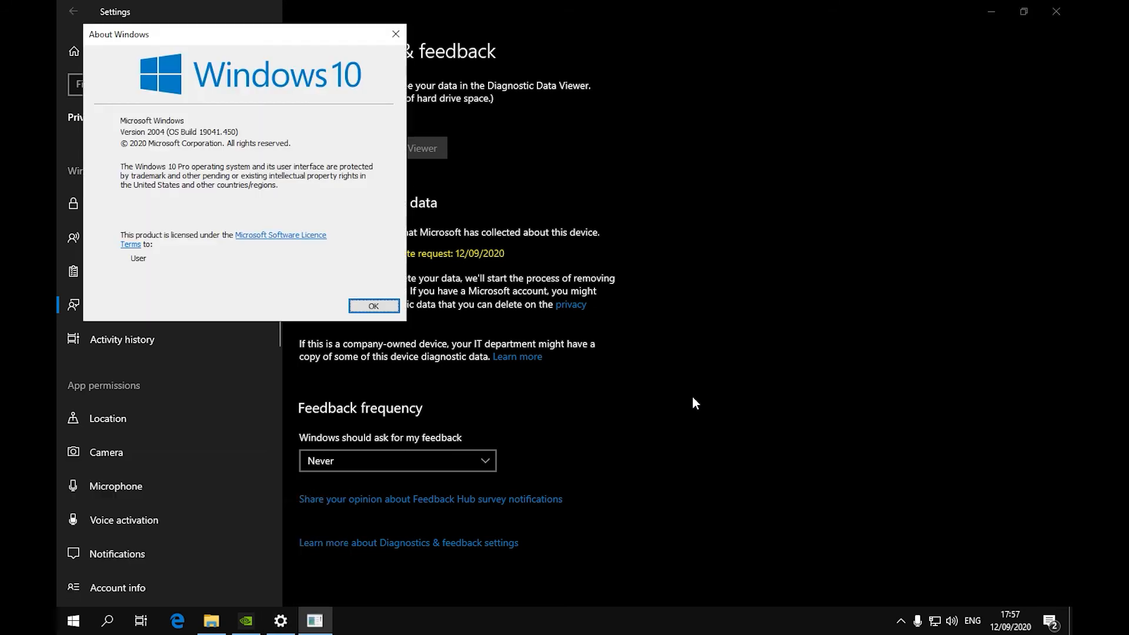
{"action": "left_click", "coordinate": [398, 35]}
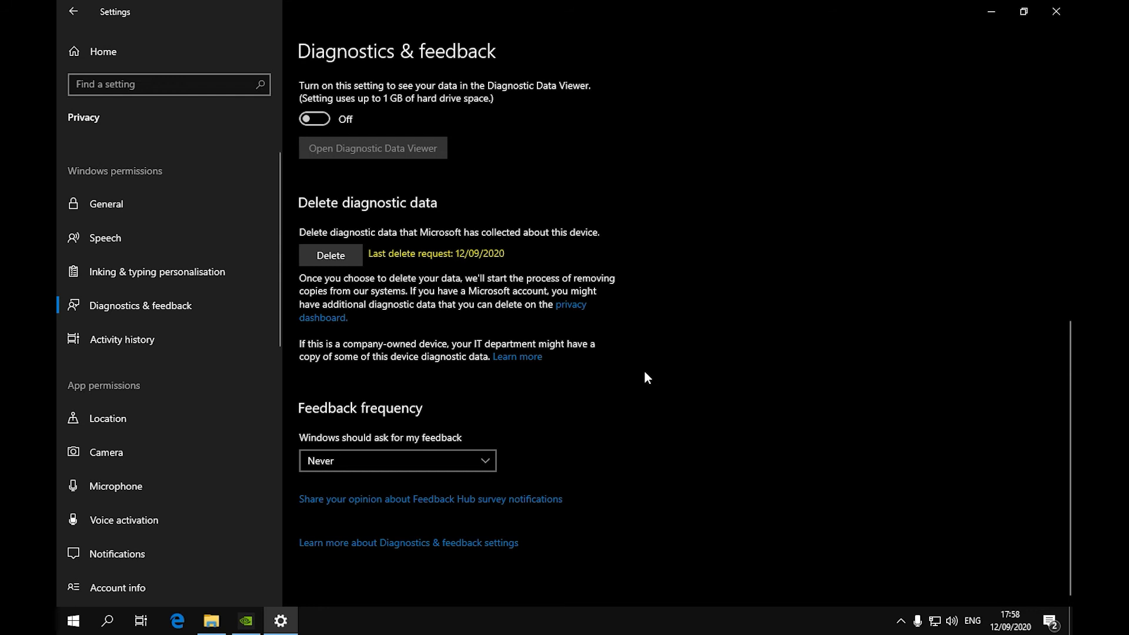
Stop storing activity history on this device and clear the existing activity history.
{"action": "left_click", "coordinate": [131, 340]}
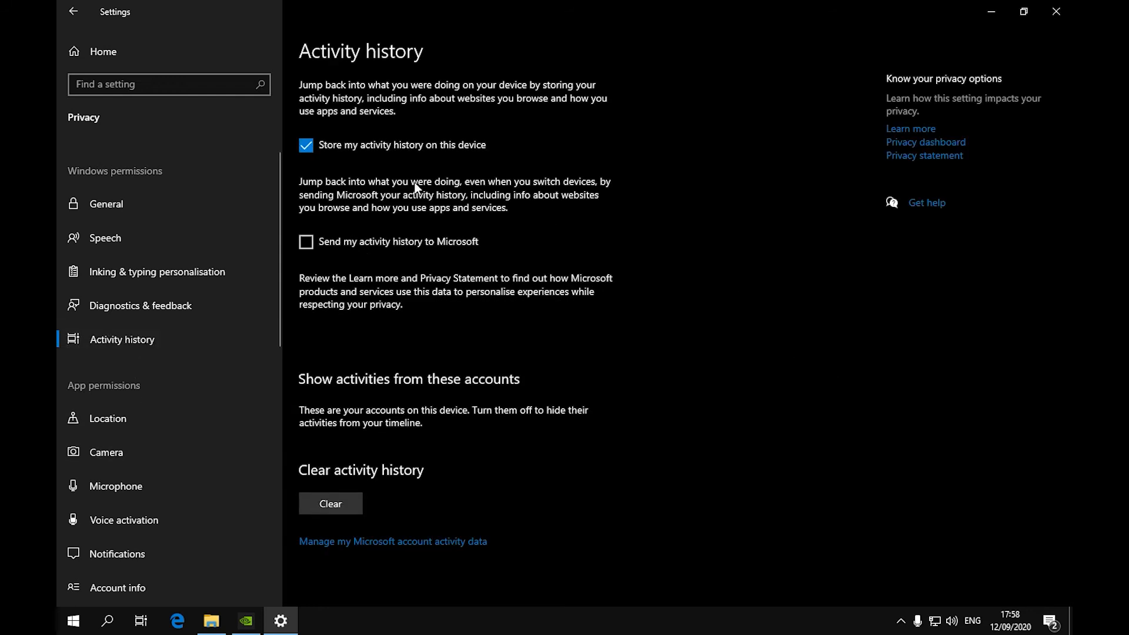
{"action": "left_click", "coordinate": [374, 144]}
{"action": "left_click", "coordinate": [327, 502]}
{"action": "left_click", "coordinate": [291, 471]}
Look through the Location permission settings down to the list of apps with precise location access.
{"action": "left_click", "coordinate": [172, 414]}
{"action": "scroll", "coordinate": [438, 354], "scroll_direction": "down", "scroll_amount": 2}
{"action": "scroll", "coordinate": [436, 354], "scroll_direction": "down", "scroll_amount": 10}
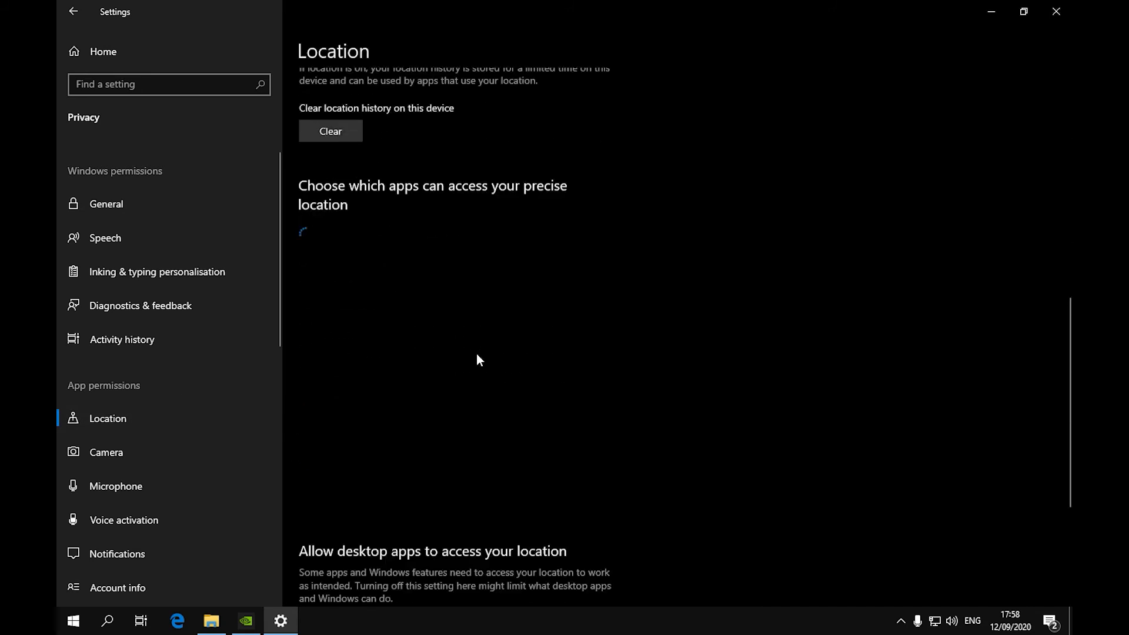
Turn off camera access for 3D Viewer and Microsoft Edge in the Camera app permissions.
{"action": "left_click", "coordinate": [141, 447]}
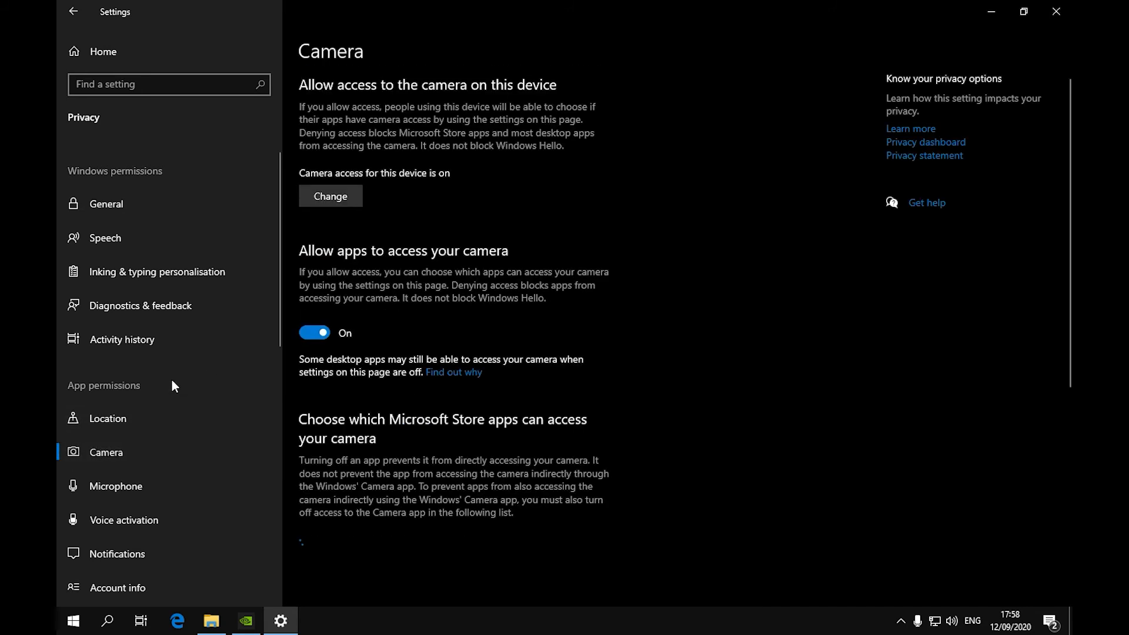
{"action": "scroll", "coordinate": [171, 379], "scroll_direction": "down", "scroll_amount": 4}
{"action": "scroll", "coordinate": [529, 347], "scroll_direction": "down", "scroll_amount": 5}
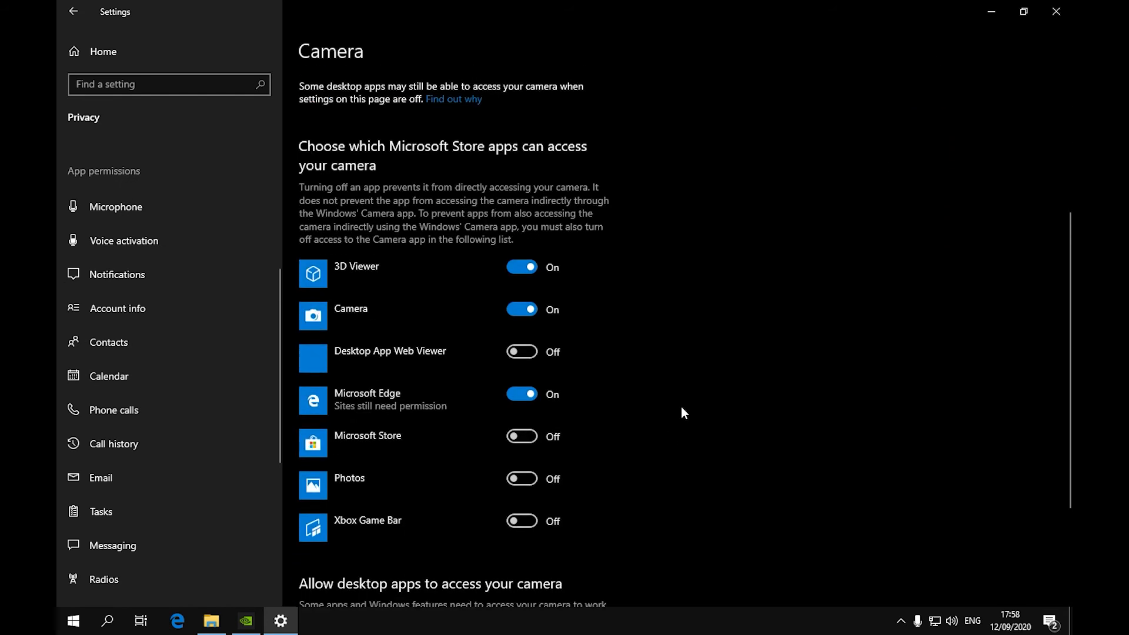
{"action": "left_click", "coordinate": [504, 281]}
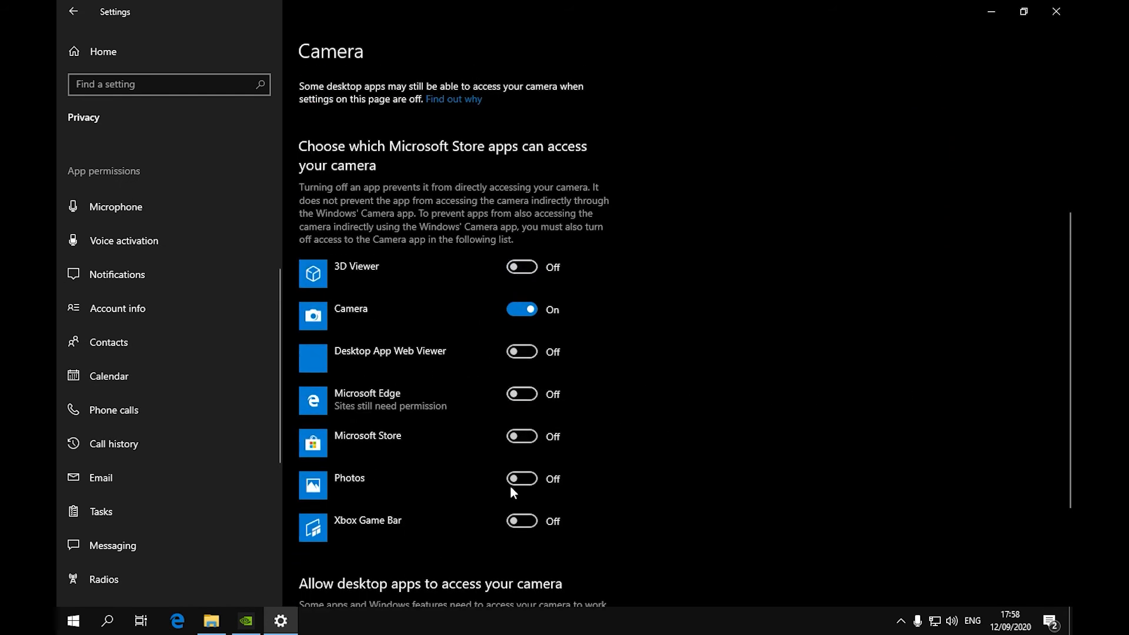
Turn off microphone access for Mixed Reality Portal, Microsoft Edge and 3D Viewer in the Microphone app permissions.
{"action": "scroll", "coordinate": [159, 229], "scroll_direction": "up", "scroll_amount": 1}
{"action": "left_click", "coordinate": [140, 274]}
{"action": "scroll", "coordinate": [580, 373], "scroll_direction": "down", "scroll_amount": 5}
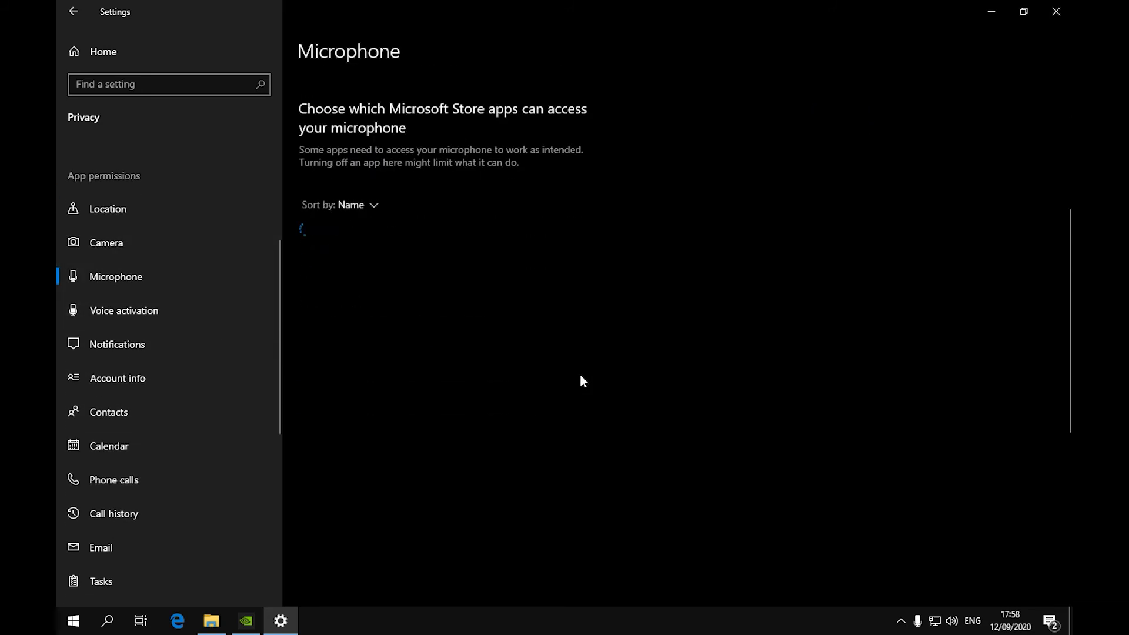
{"action": "left_click", "coordinate": [532, 473]}
{"action": "left_click", "coordinate": [526, 389]}
{"action": "left_click", "coordinate": [522, 218]}
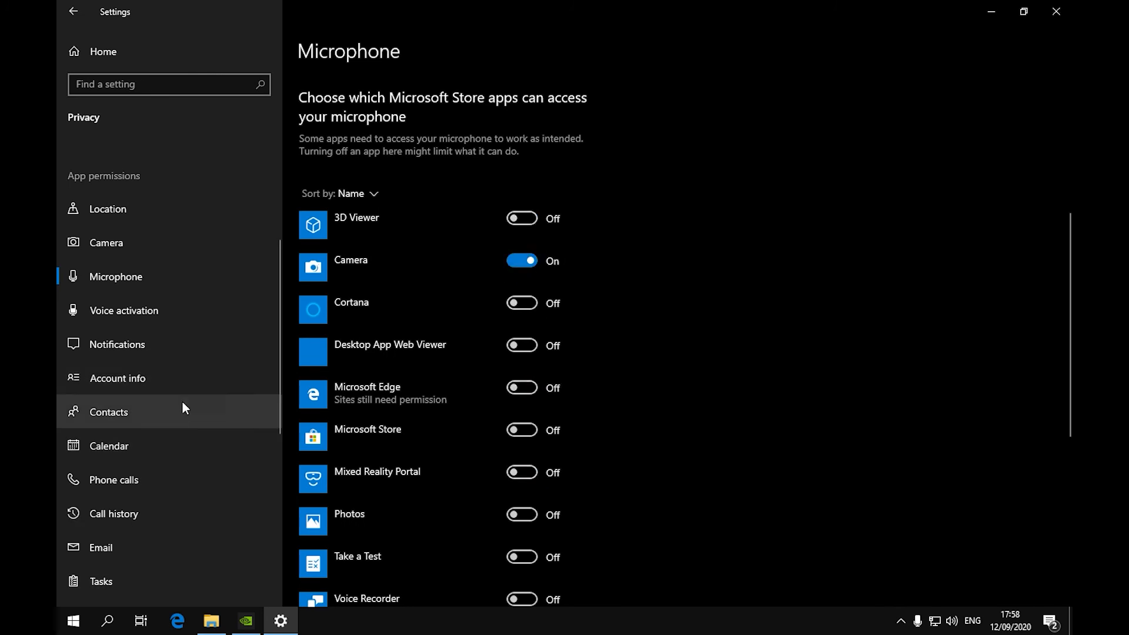
Stop apps from using voice activation, and review the remaining Voice activation settings down to the Cortana options.
{"action": "left_click", "coordinate": [135, 318]}
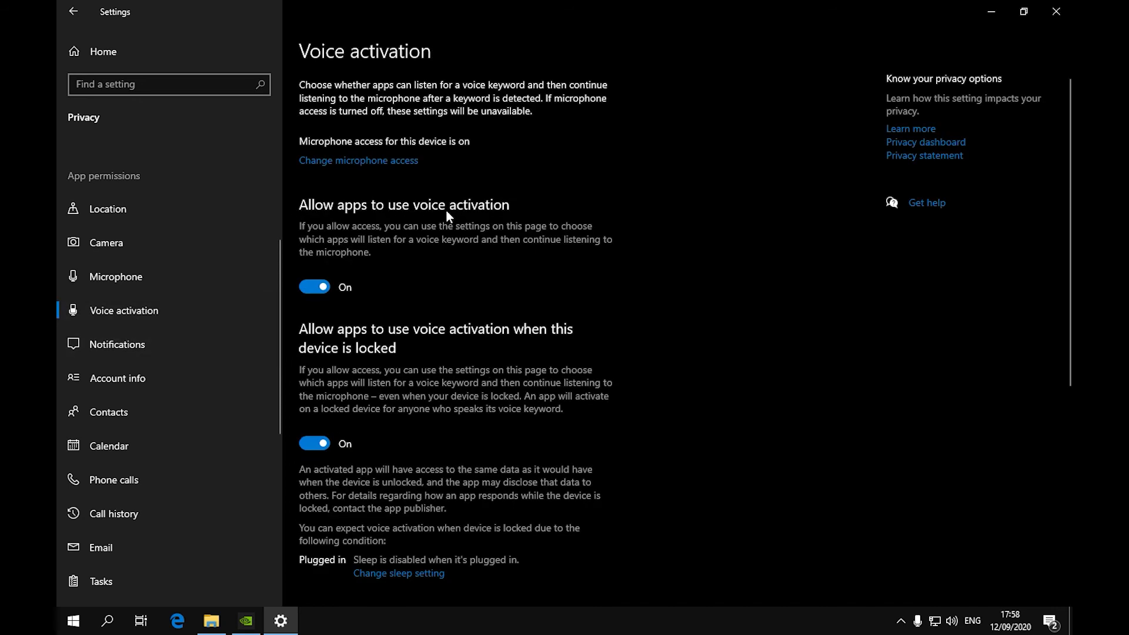
{"action": "left_click", "coordinate": [314, 288]}
{"action": "scroll", "coordinate": [605, 360], "scroll_direction": "down", "scroll_amount": 5}
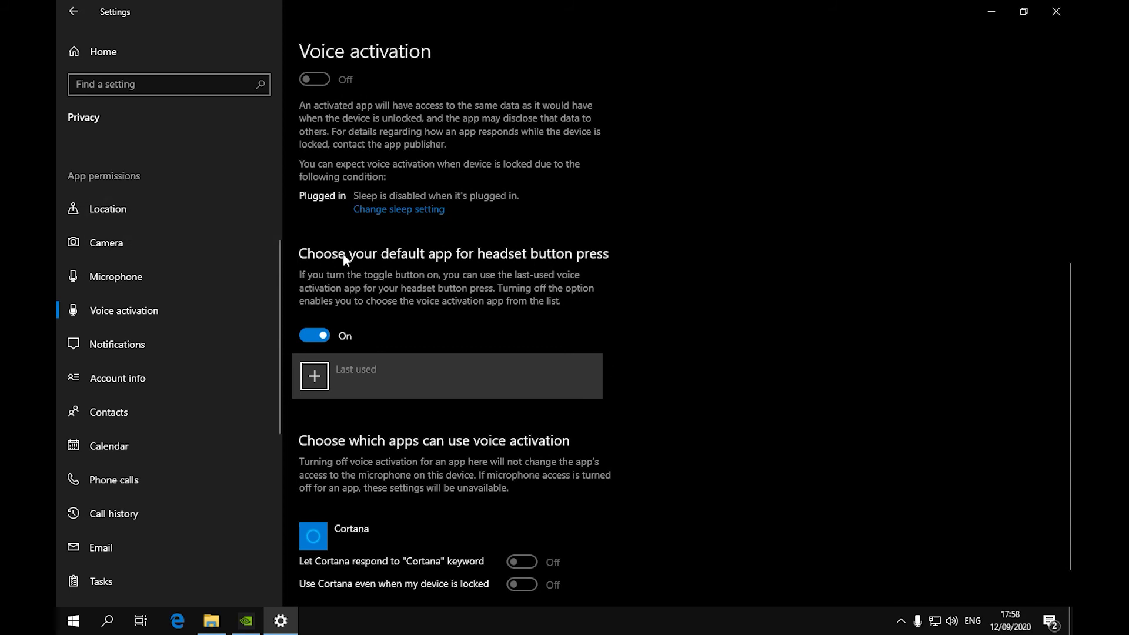
{"action": "scroll", "coordinate": [595, 295], "scroll_direction": "down", "scroll_amount": 1}
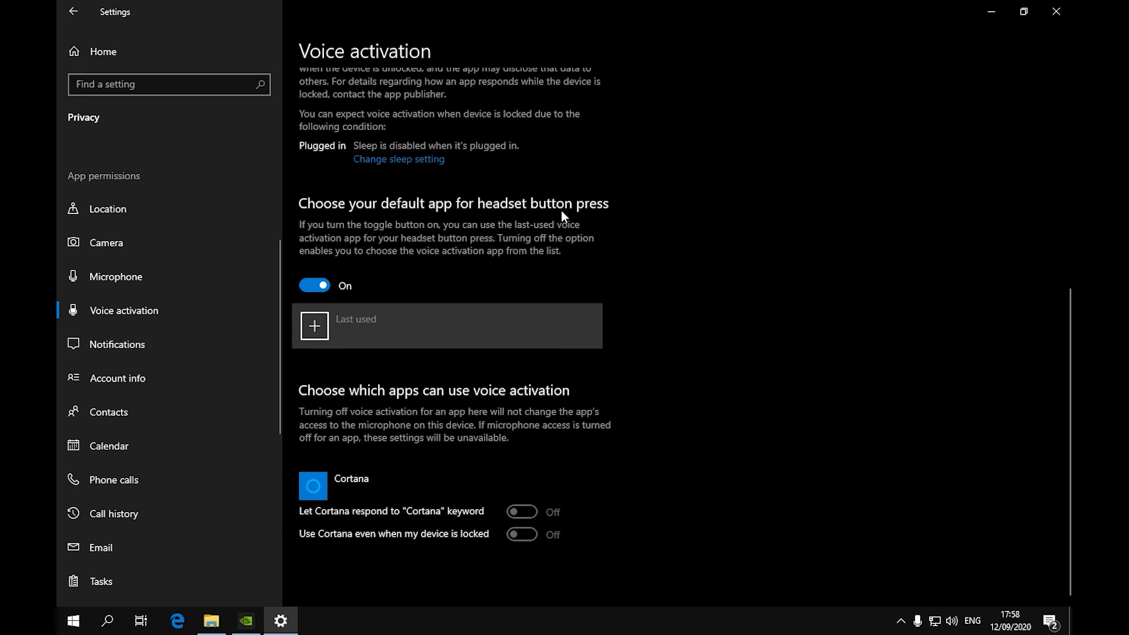
View the Notifications permissions, and turn off app access to account info and contacts.
{"action": "left_click", "coordinate": [153, 358]}
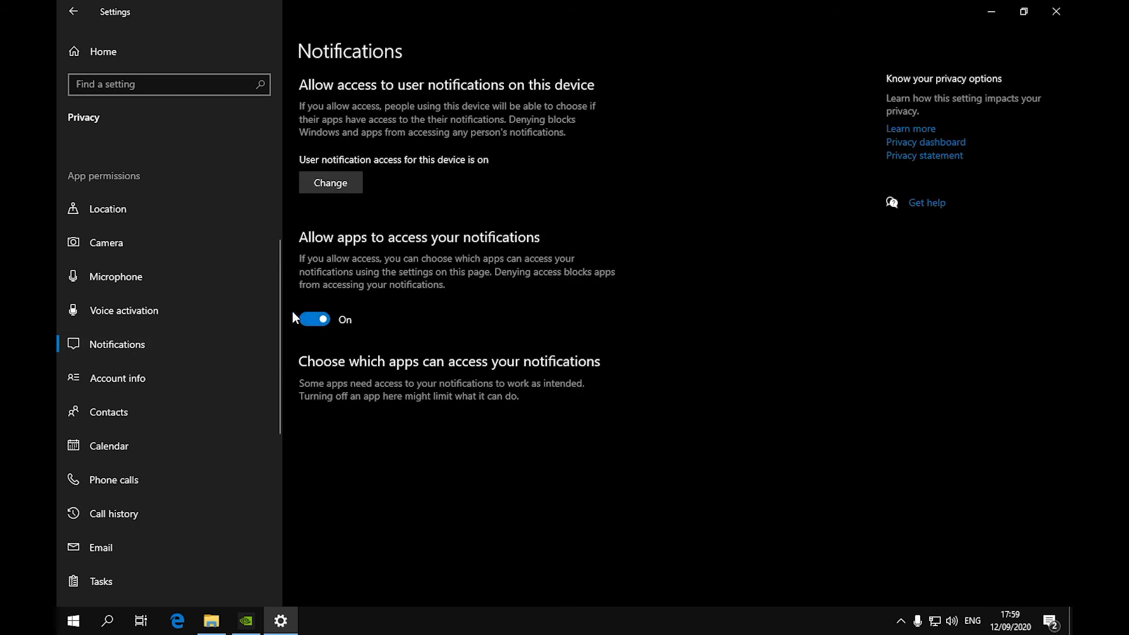
{"action": "scroll", "coordinate": [257, 369], "scroll_direction": "down", "scroll_amount": 3}
{"action": "left_click", "coordinate": [184, 250]}
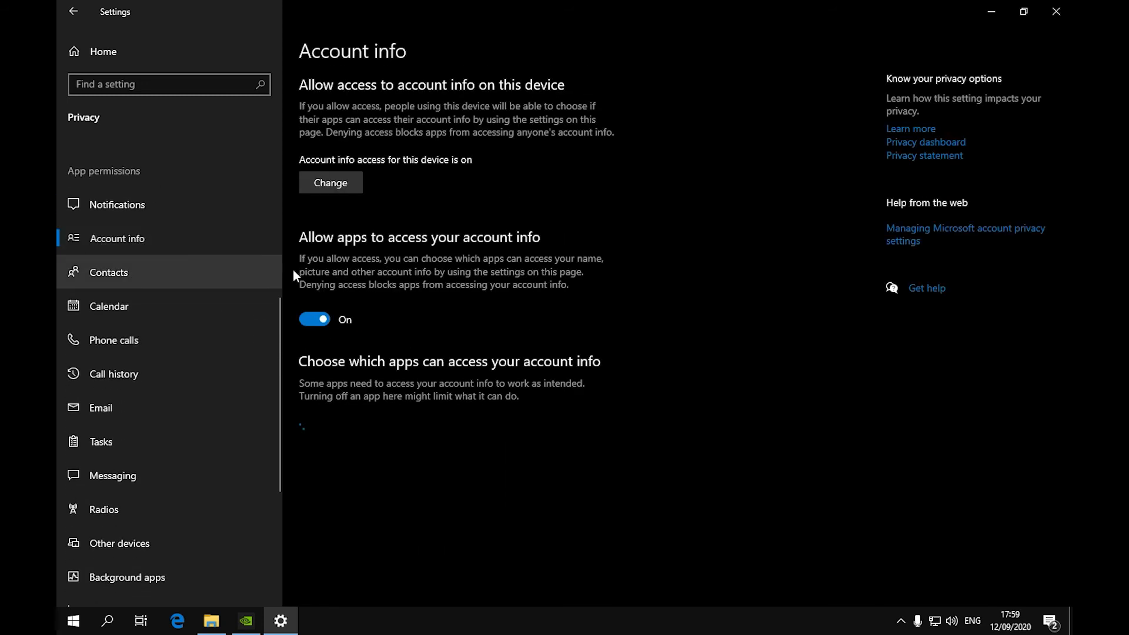
{"action": "left_click", "coordinate": [327, 318]}
{"action": "left_click", "coordinate": [119, 274]}
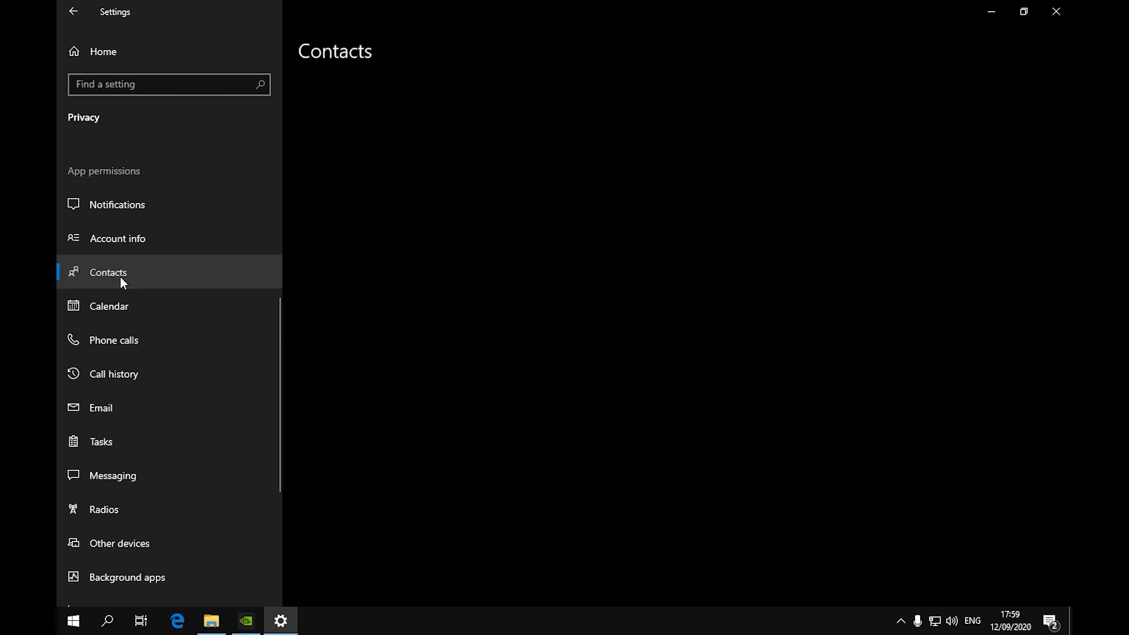
{"action": "left_click", "coordinate": [309, 320]}
Turn off app access to the calendar, and briefly view the taskbar's date and calendar flyout.
{"action": "left_click", "coordinate": [175, 318]}
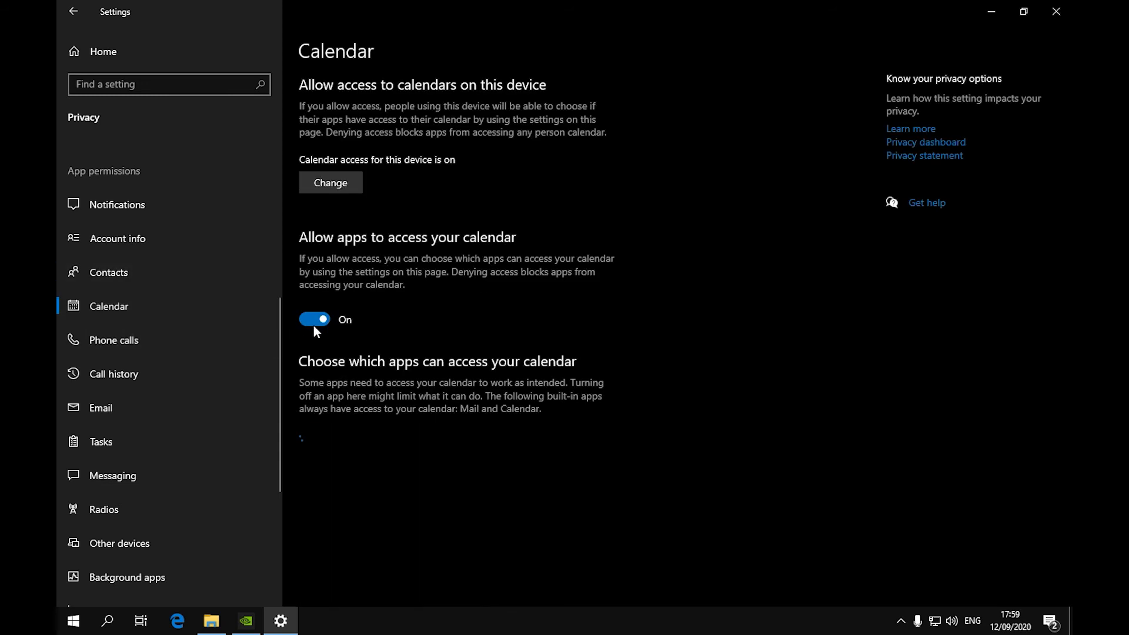
{"action": "left_click", "coordinate": [318, 323]}
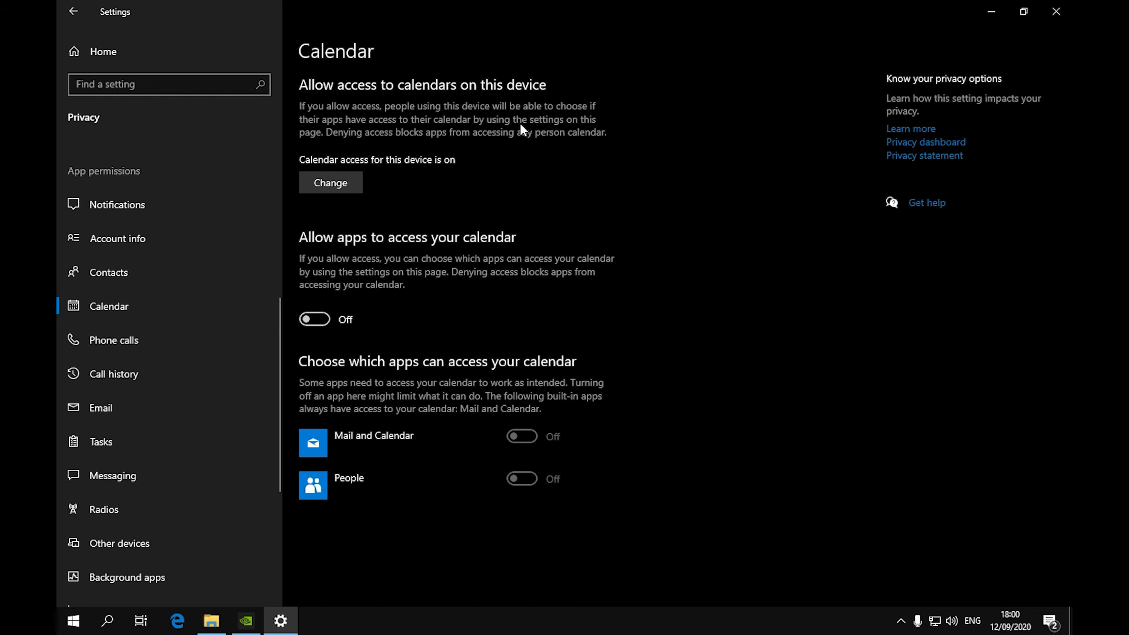
{"action": "left_click", "coordinate": [1010, 621]}
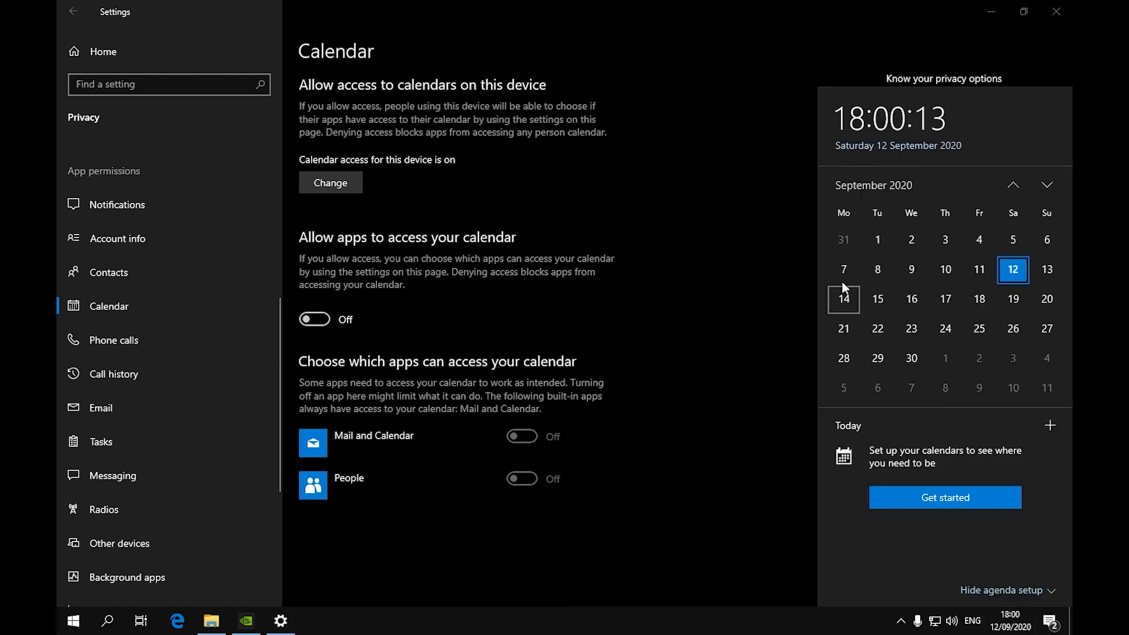
{"action": "left_click", "coordinate": [658, 539]}
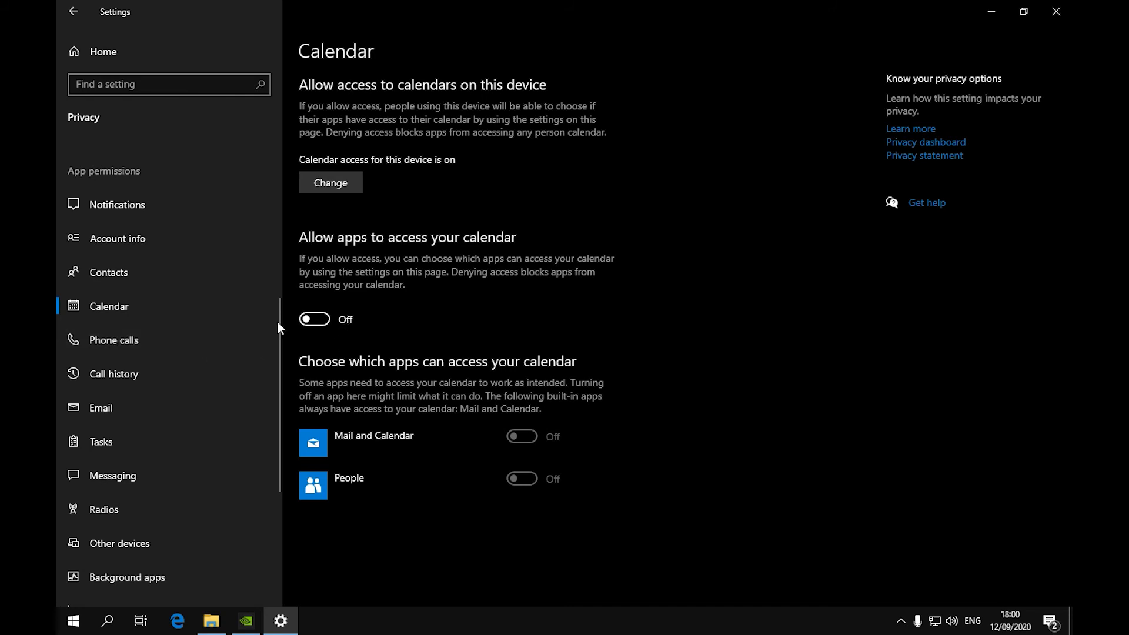
Turn off app access to phone calls and call history in the app permissions.
{"action": "left_click", "coordinate": [135, 338]}
{"action": "left_click", "coordinate": [315, 372]}
{"action": "left_click", "coordinate": [225, 364]}
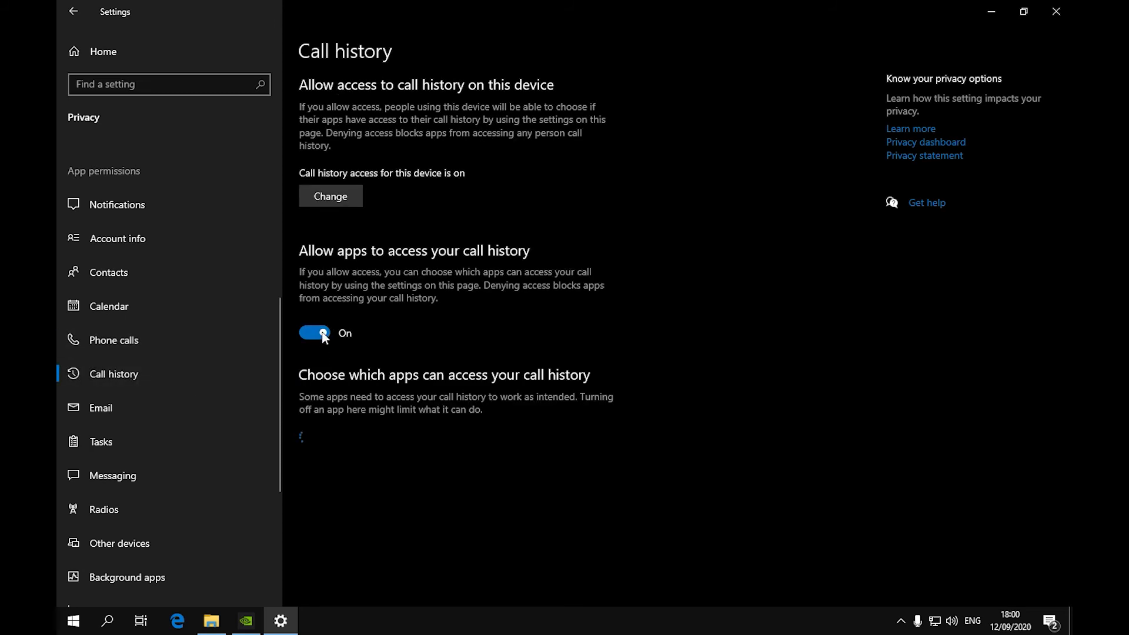
{"action": "left_click", "coordinate": [315, 333]}
Turn off app access to email and messaging, and view the Tasks permissions.
{"action": "left_click", "coordinate": [168, 407]}
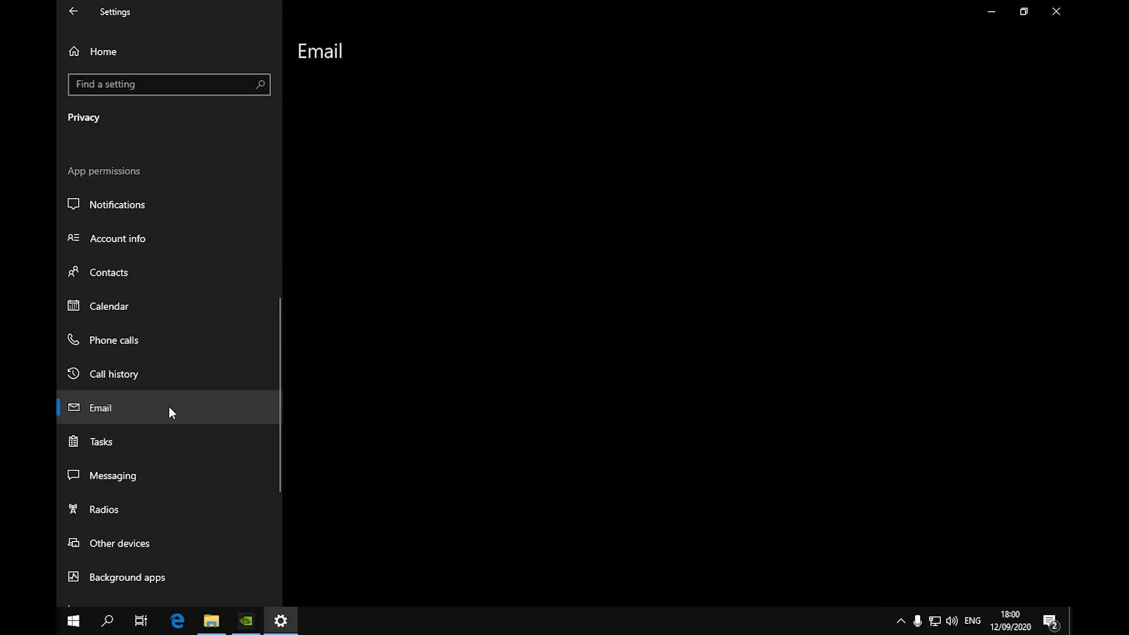
{"action": "scroll", "coordinate": [118, 383], "scroll_direction": "down", "scroll_amount": 1}
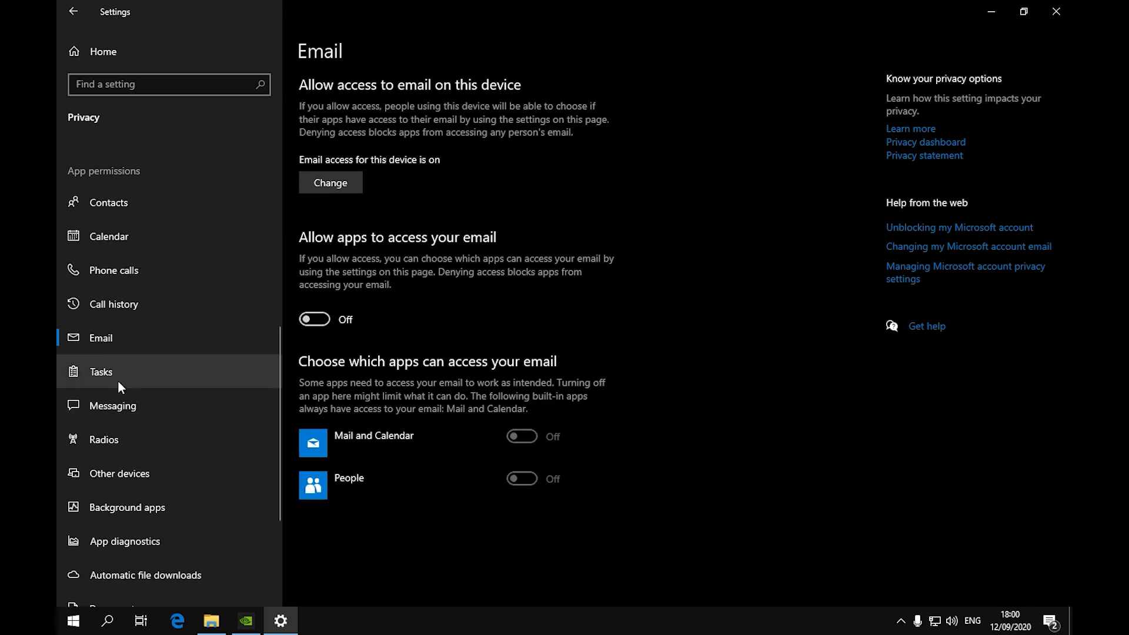
{"action": "scroll", "coordinate": [118, 380], "scroll_direction": "down", "scroll_amount": 3}
{"action": "scroll", "coordinate": [125, 202], "scroll_direction": "up", "scroll_amount": 2}
{"action": "left_click", "coordinate": [135, 270]}
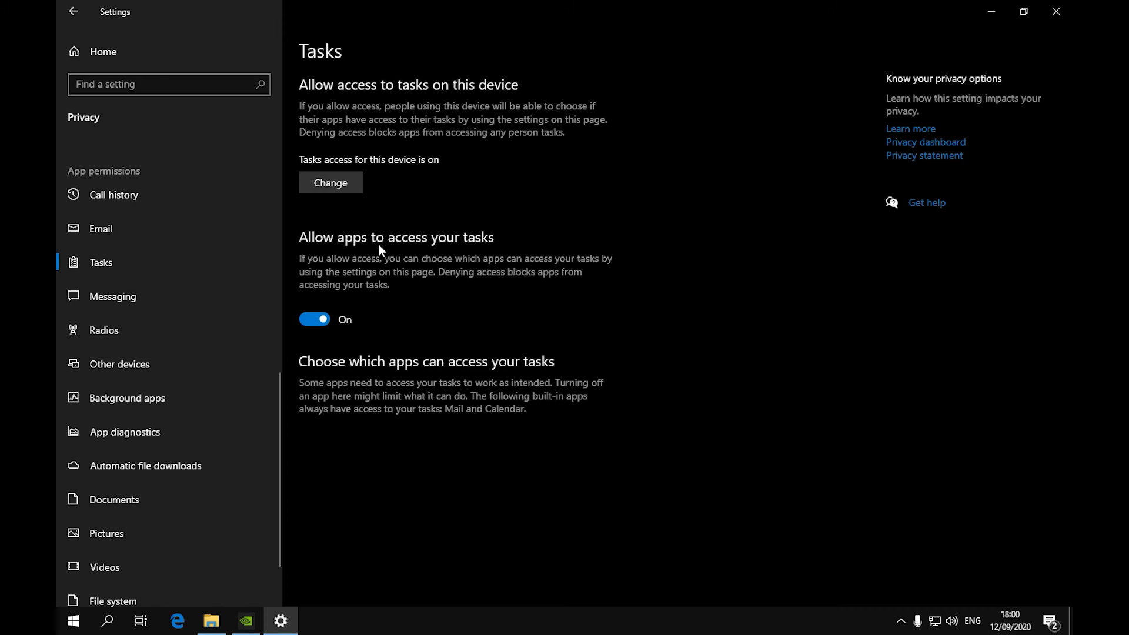
{"action": "left_click", "coordinate": [135, 301]}
{"action": "left_click", "coordinate": [314, 333]}
Turn off app control of device radios, and view the Other devices permissions.
{"action": "left_click", "coordinate": [157, 335]}
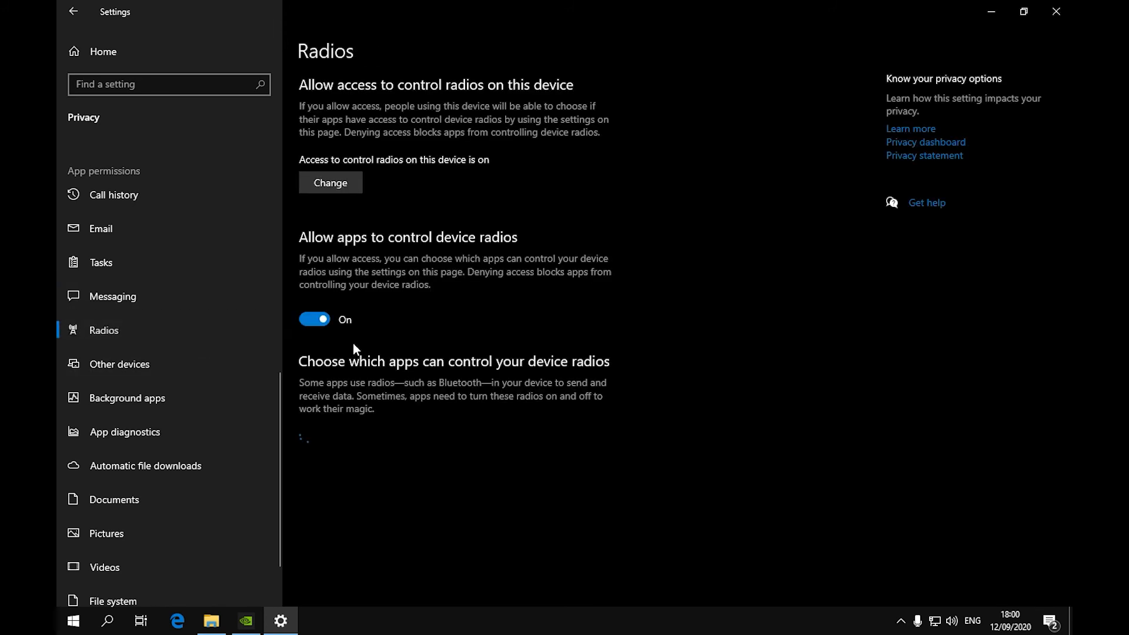
{"action": "left_click", "coordinate": [315, 320]}
{"action": "scroll", "coordinate": [235, 421], "scroll_direction": "down", "scroll_amount": 1}
{"action": "scroll", "coordinate": [235, 421], "scroll_direction": "down", "scroll_amount": 1}
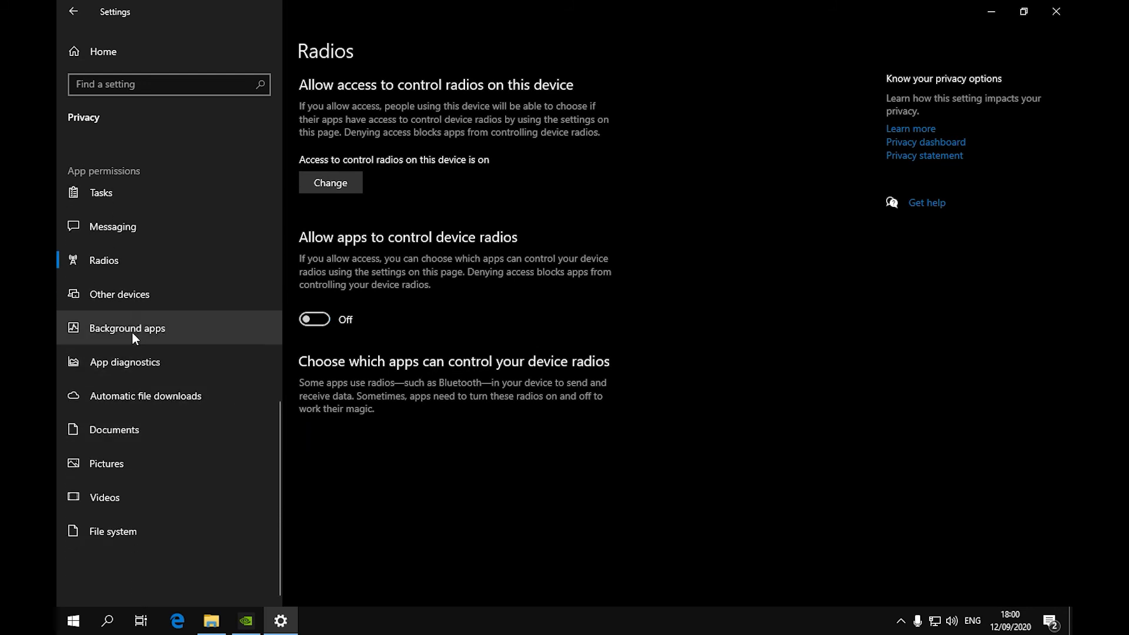
{"action": "left_click", "coordinate": [131, 297]}
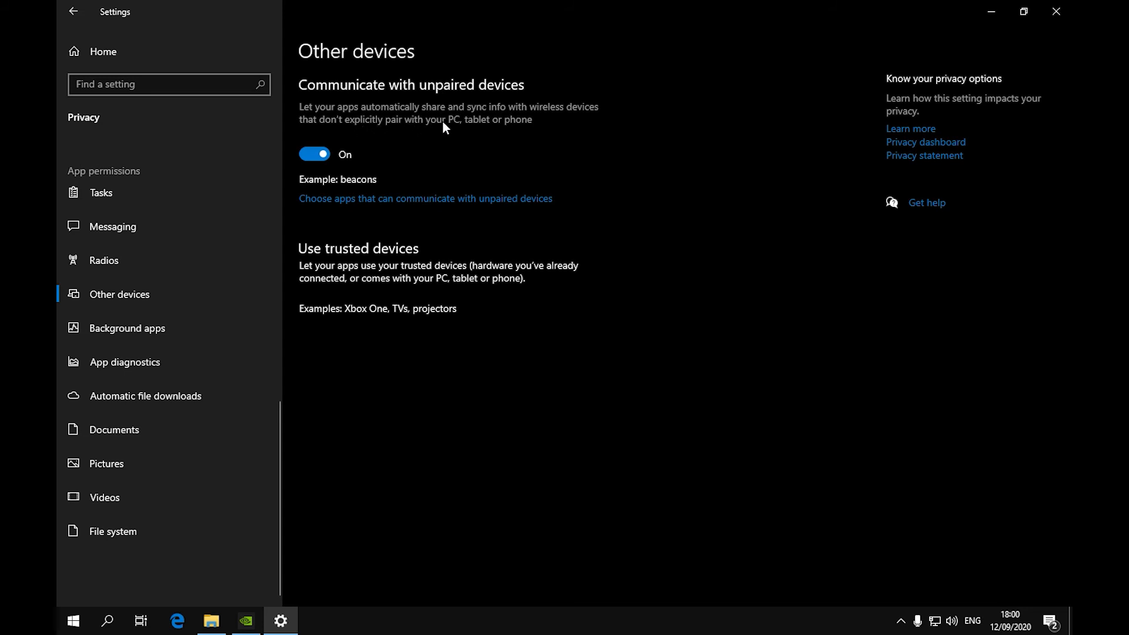
Review the list of background apps and stop all apps from running in the background.
{"action": "left_click", "coordinate": [154, 333]}
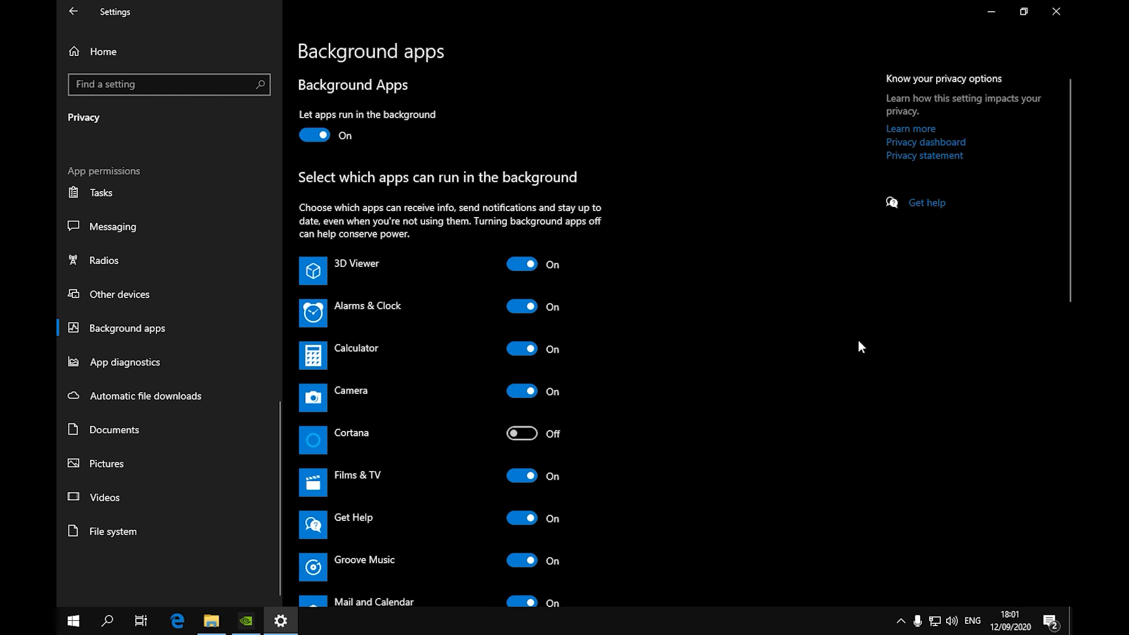
{"action": "scroll", "coordinate": [652, 234], "scroll_direction": "down", "scroll_amount": 9}
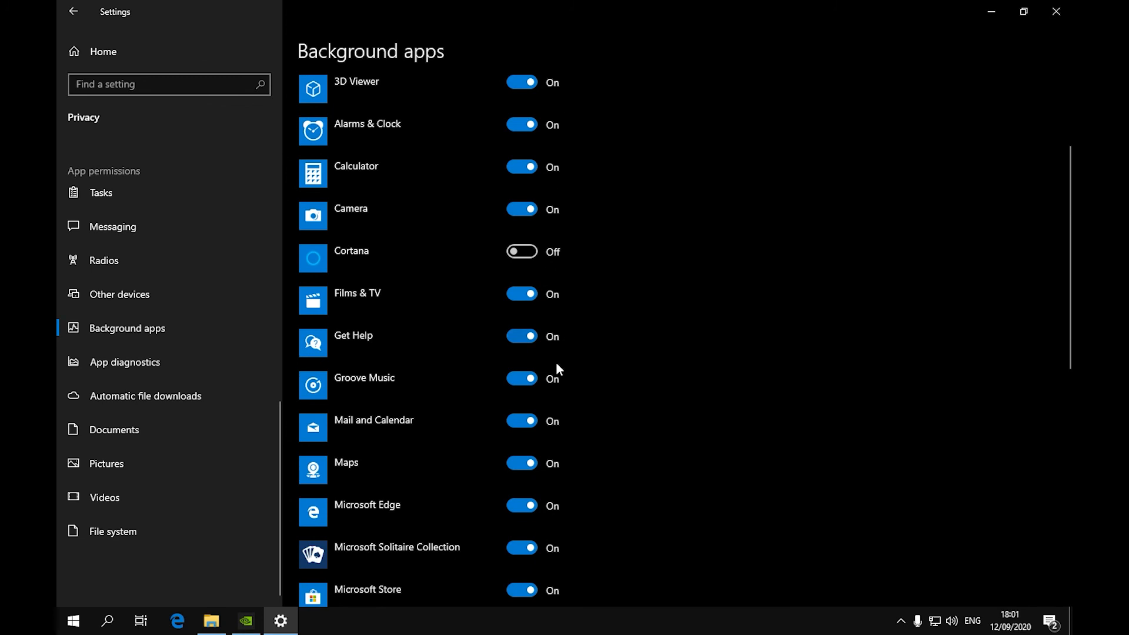
{"action": "scroll", "coordinate": [539, 523], "scroll_direction": "down", "scroll_amount": 5}
{"action": "scroll", "coordinate": [530, 509], "scroll_direction": "up", "scroll_amount": 15}
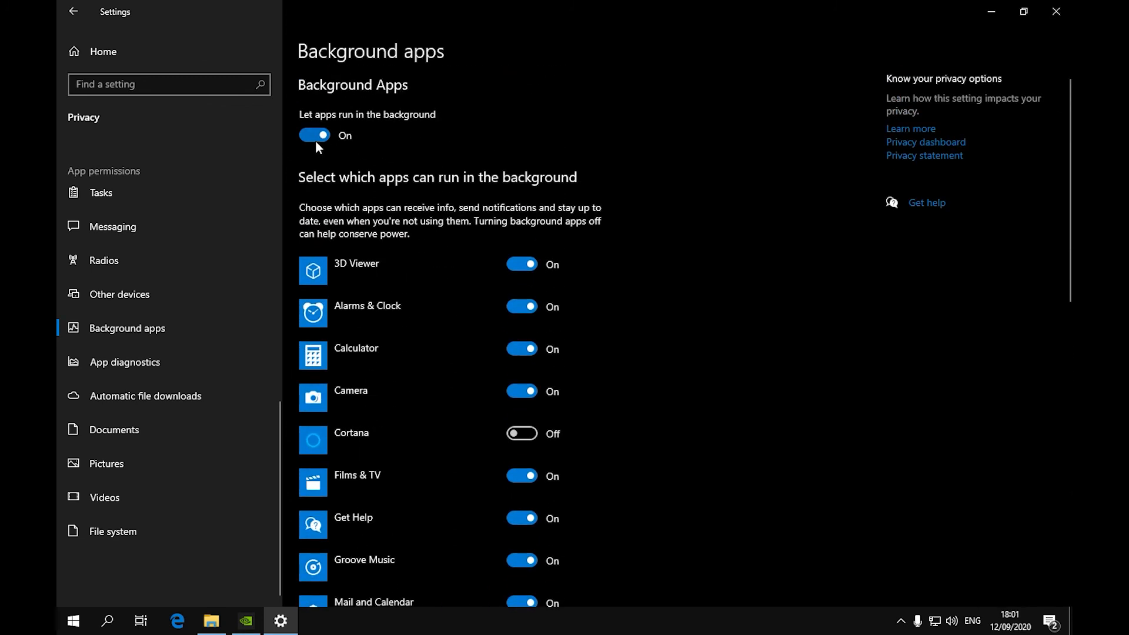
{"action": "left_click", "coordinate": [315, 140]}
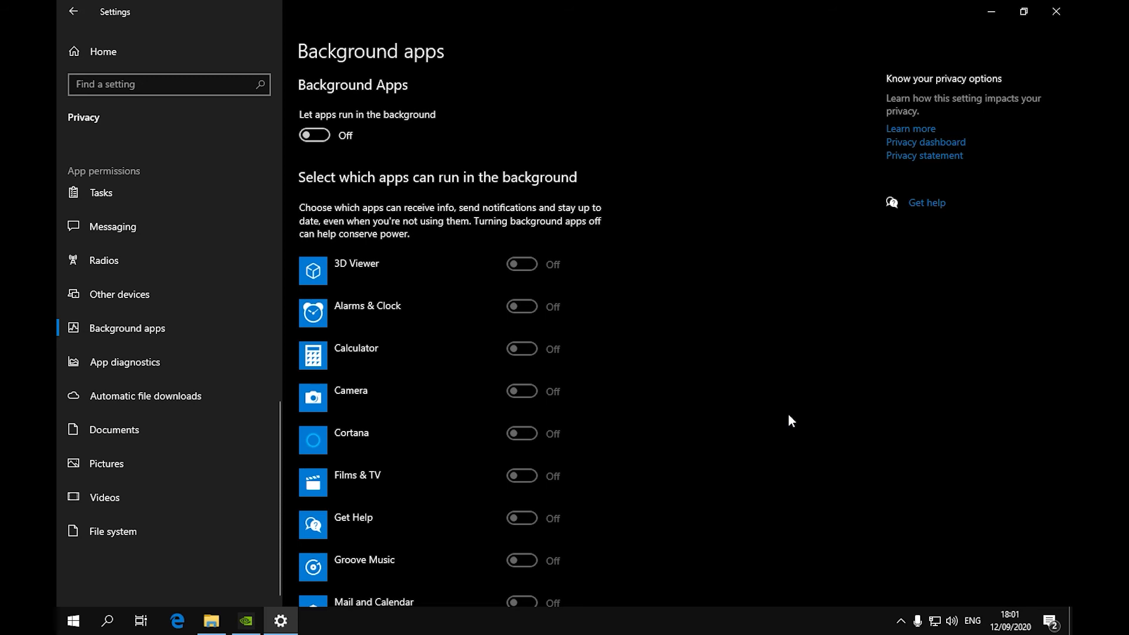
Turn off app access to diagnostic info about other apps, and view the Automatic file downloads permissions.
{"action": "left_click", "coordinate": [135, 365]}
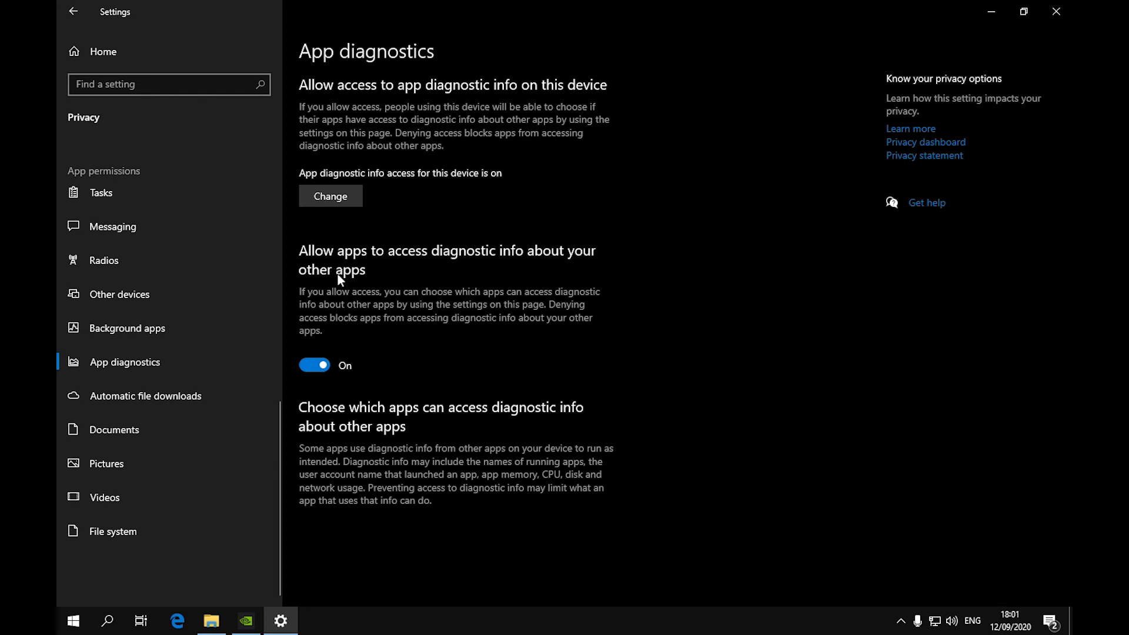
{"action": "left_click", "coordinate": [318, 365]}
{"action": "left_click", "coordinate": [175, 396]}
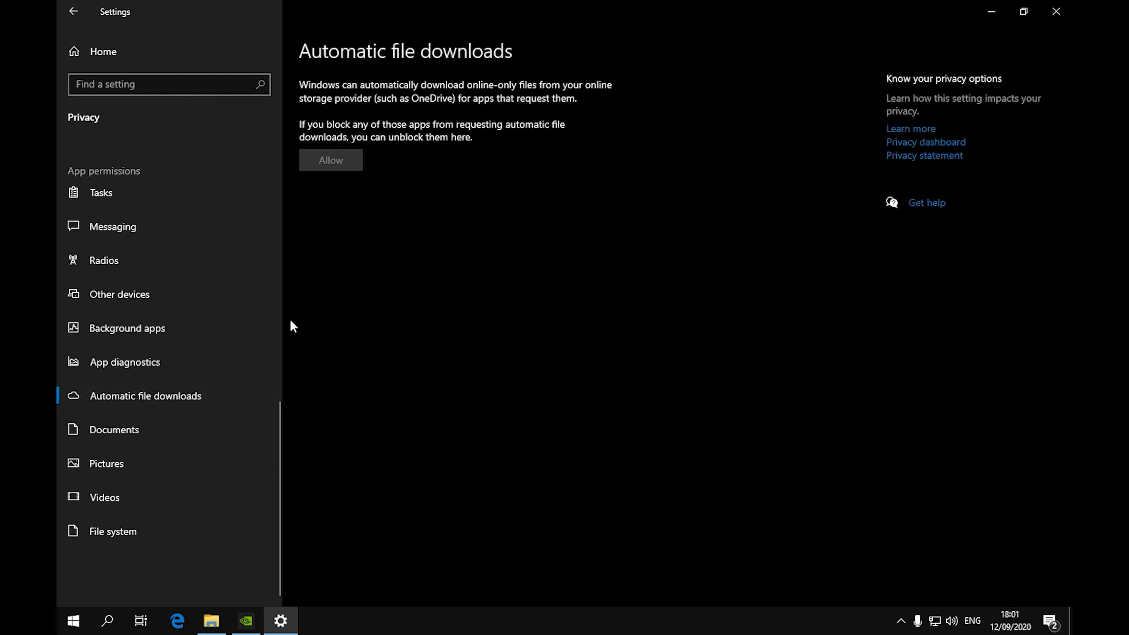
Go through the Documents, Pictures and File system permissions, turning off app access to the videos library.
{"action": "left_click", "coordinate": [129, 432]}
{"action": "left_click", "coordinate": [195, 462]}
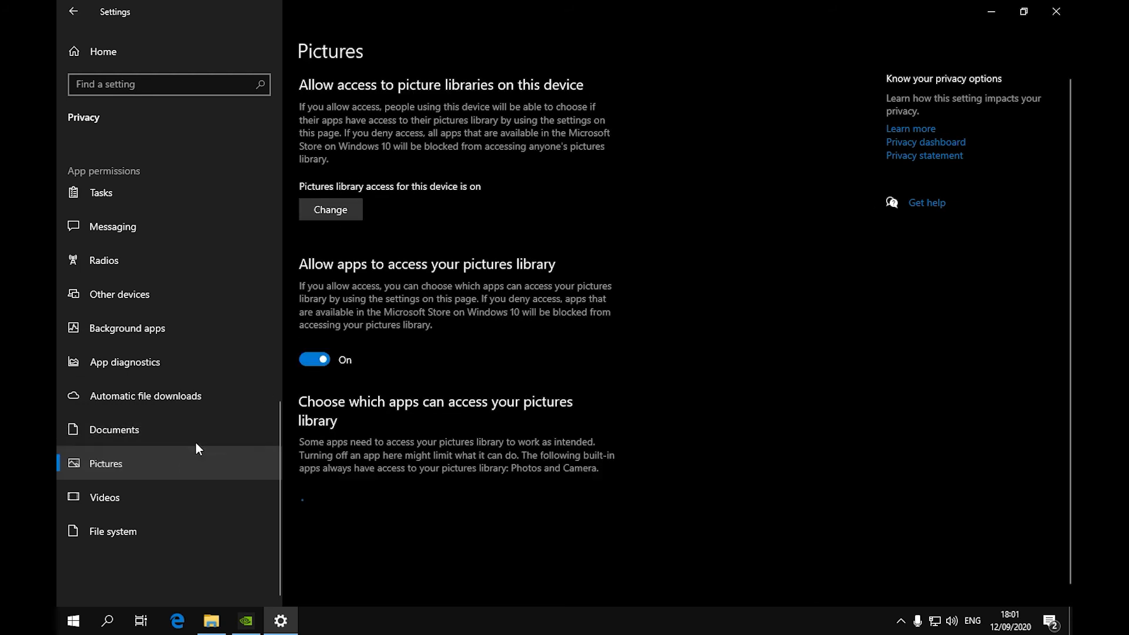
{"action": "left_click", "coordinate": [194, 498]}
{"action": "left_click", "coordinate": [321, 361]}
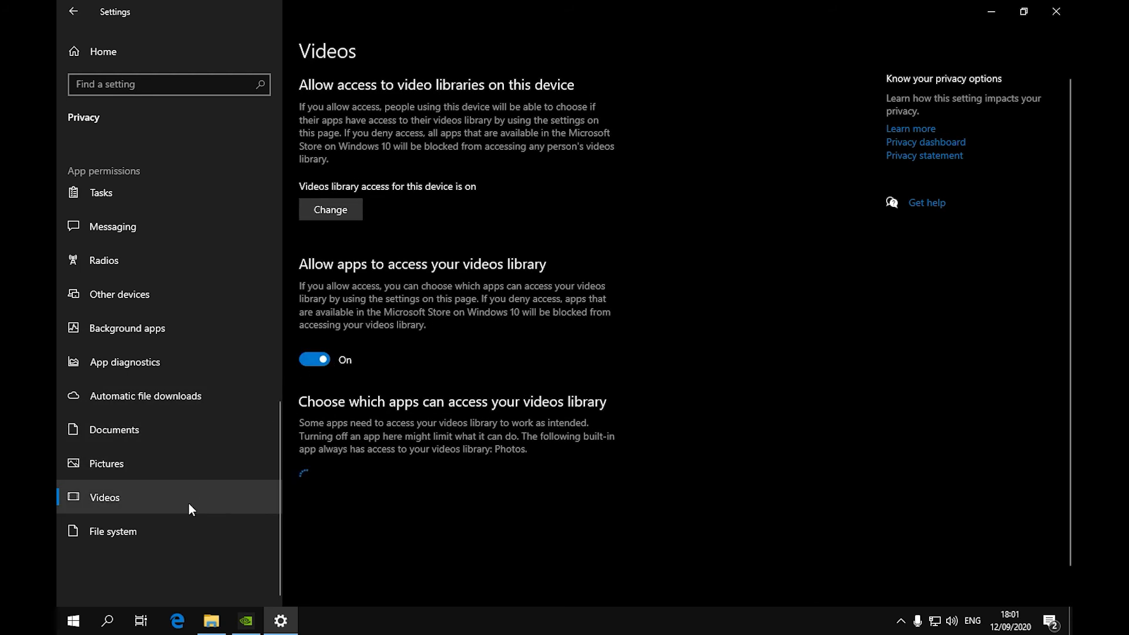
{"action": "left_click", "coordinate": [163, 530]}
Turn off downloads from other PCs in the Delivery Optimisation settings of Update & Security.
{"action": "left_click", "coordinate": [160, 52]}
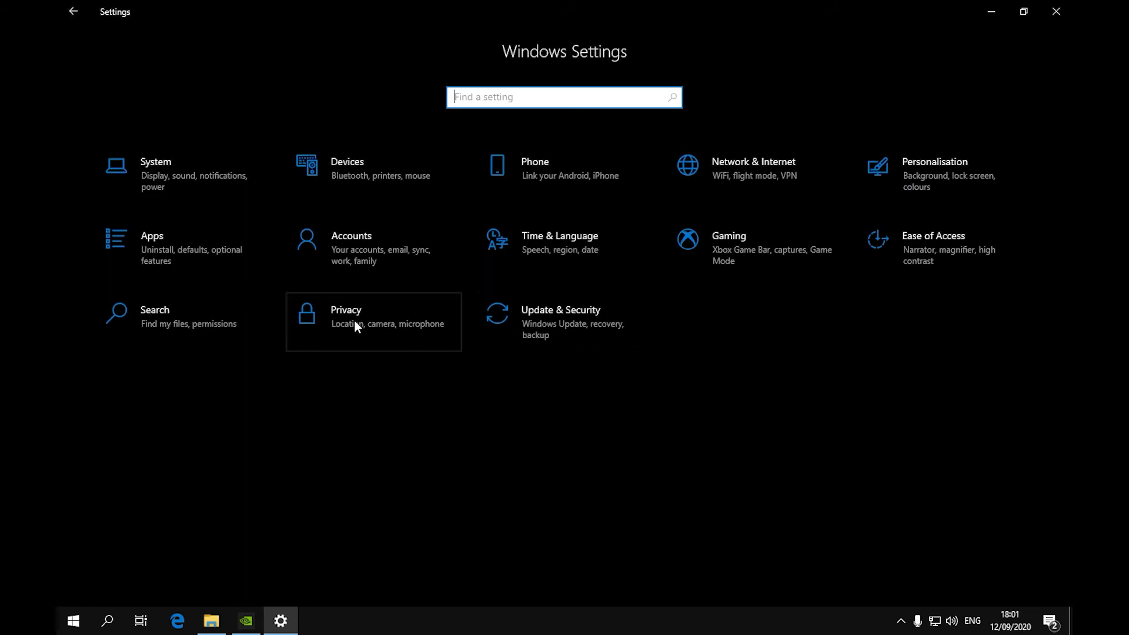
{"action": "left_click", "coordinate": [382, 307]}
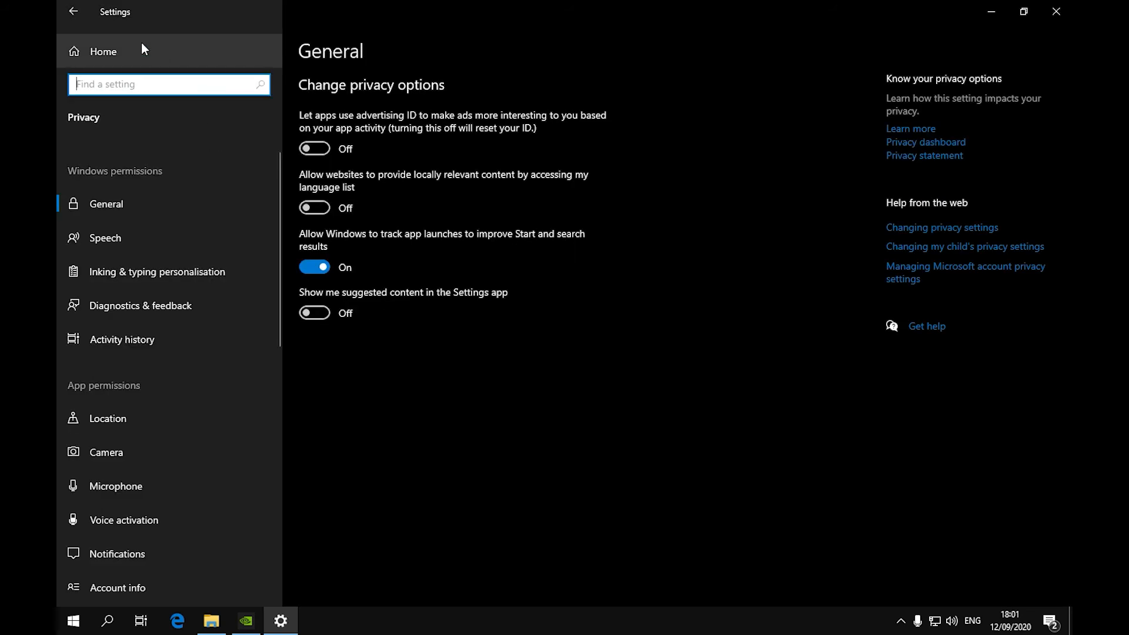
{"action": "left_click", "coordinate": [121, 59]}
{"action": "left_click", "coordinate": [545, 307]}
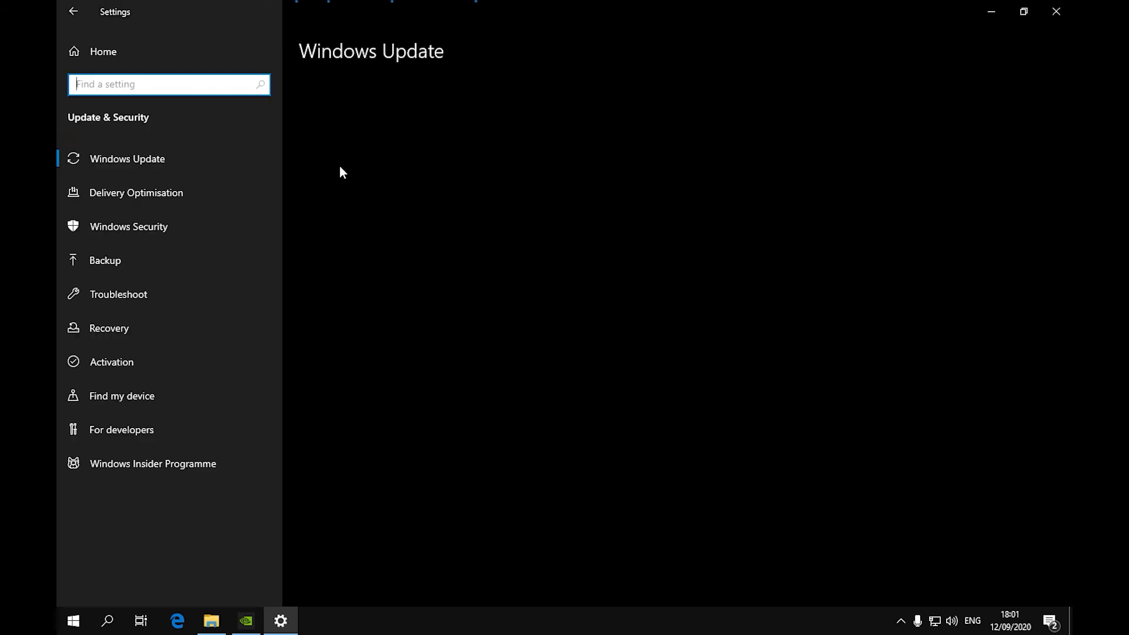
{"action": "left_click", "coordinate": [190, 194]}
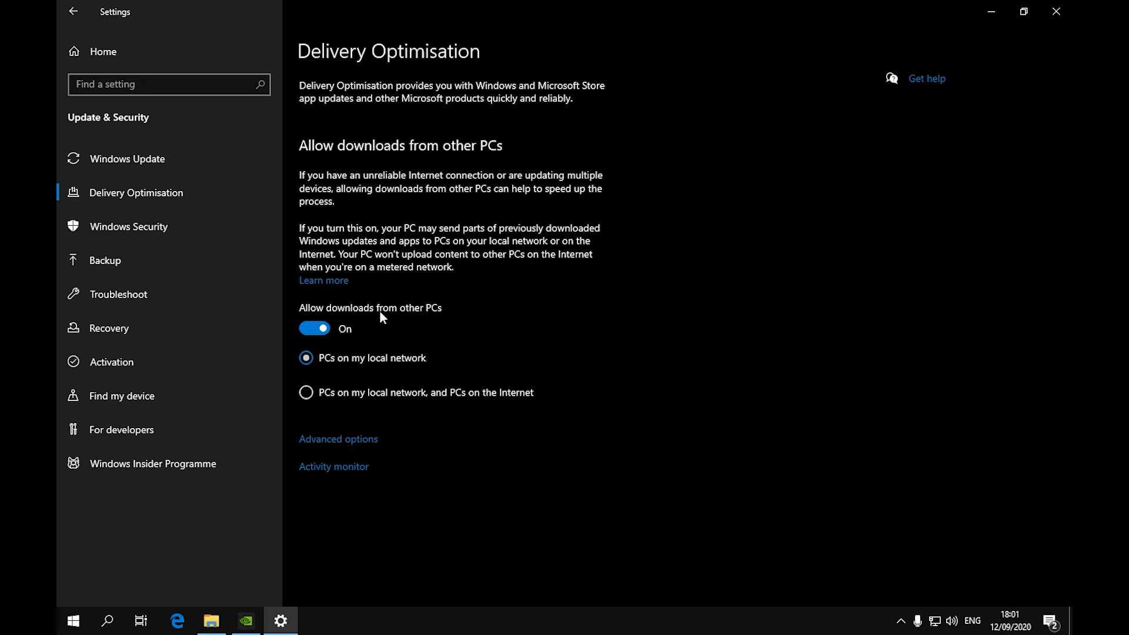
{"action": "left_click", "coordinate": [323, 330]}
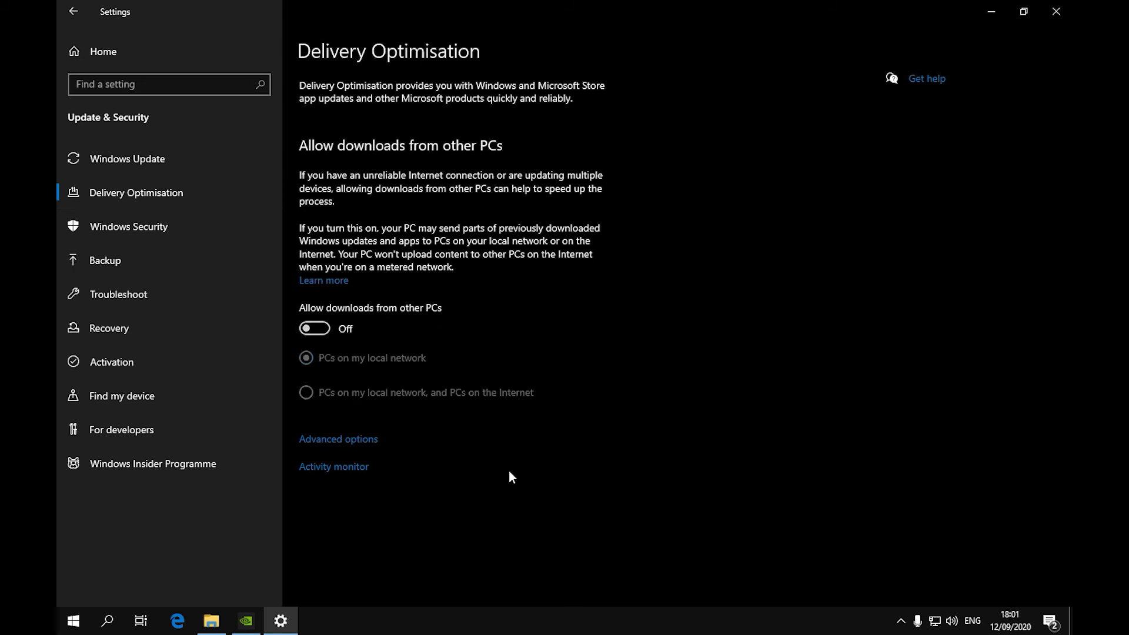
Look through the Windows Security and Backup pages of the Update & Security settings.
{"action": "left_click", "coordinate": [117, 231]}
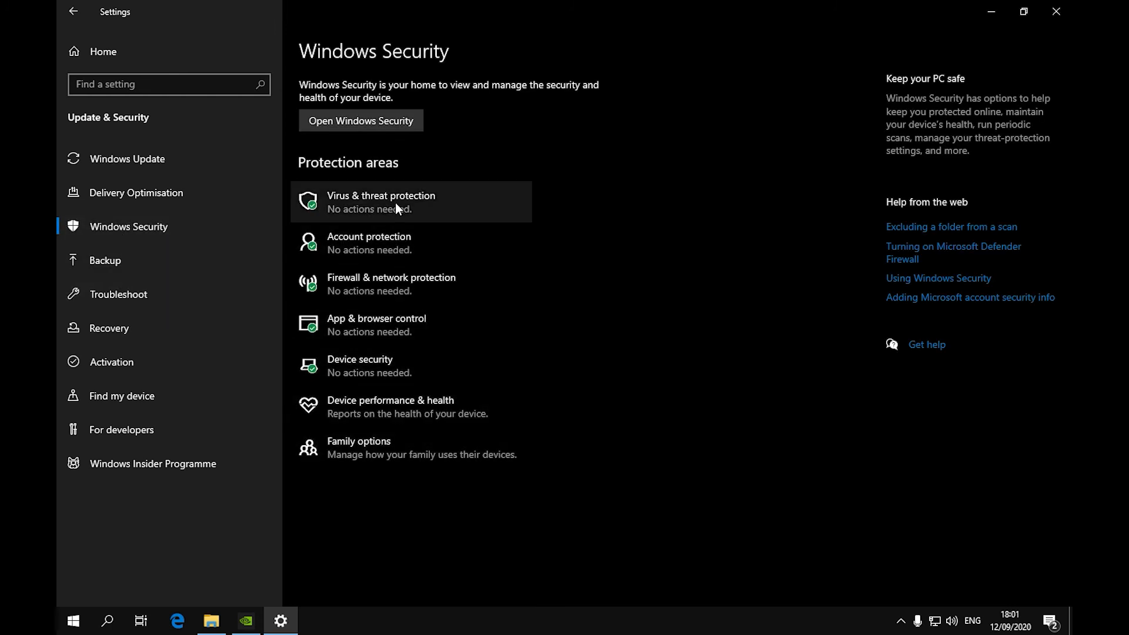
{"action": "left_click", "coordinate": [213, 256]}
{"action": "left_click", "coordinate": [173, 234]}
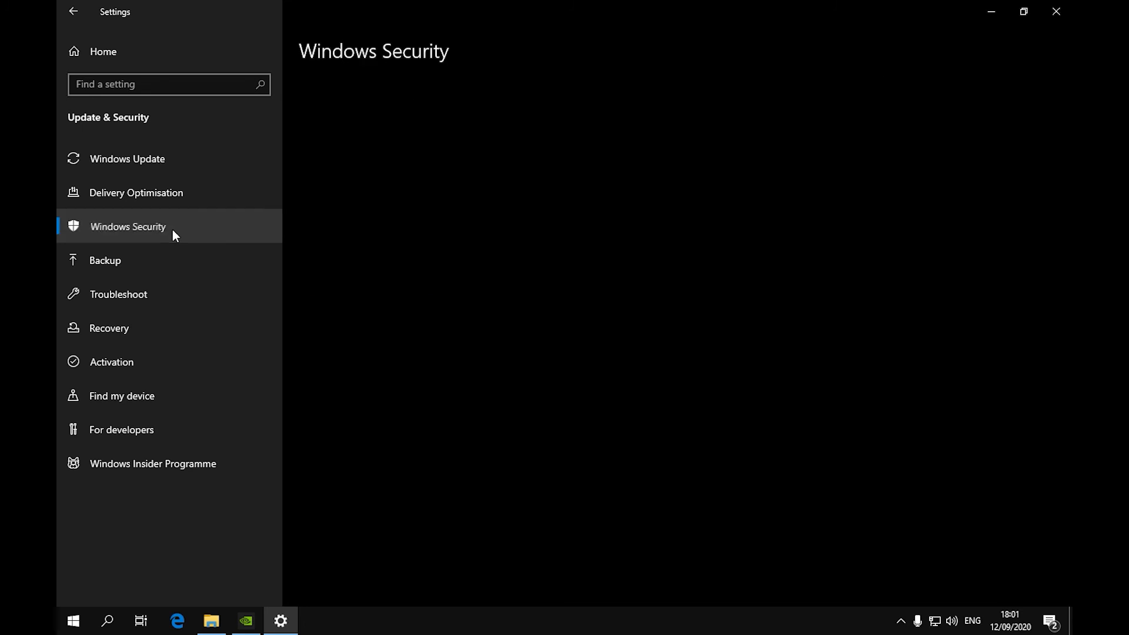
{"action": "left_click", "coordinate": [172, 257]}
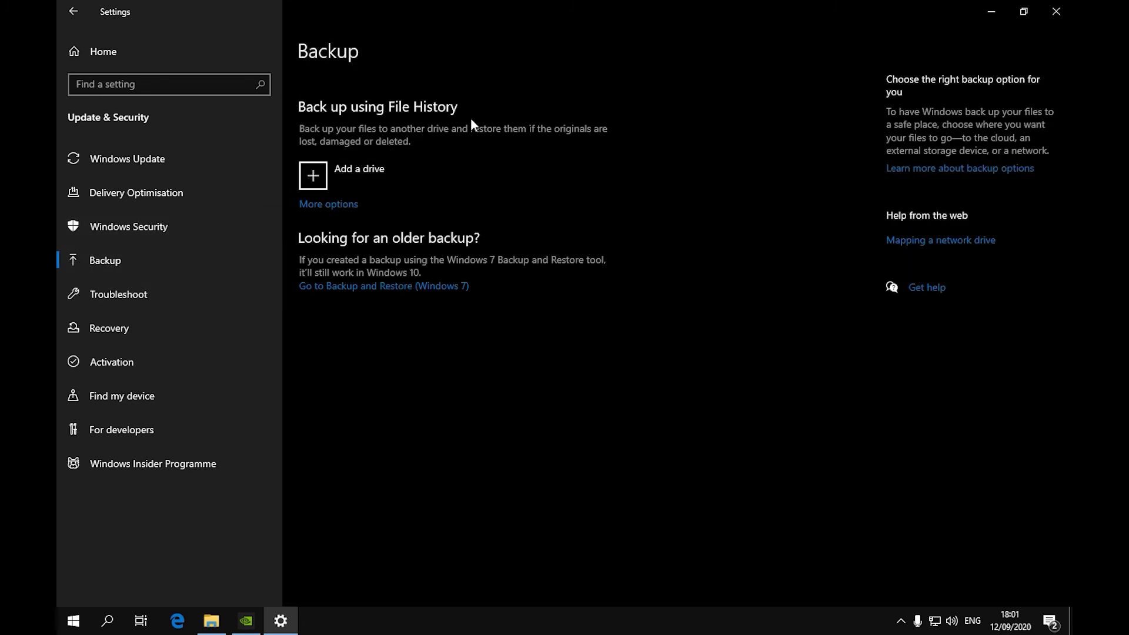
Look through the Recovery, Activation, Find my device, For developers and Windows Insider Programme pages of the Update & Security settings.
{"action": "left_click", "coordinate": [127, 338]}
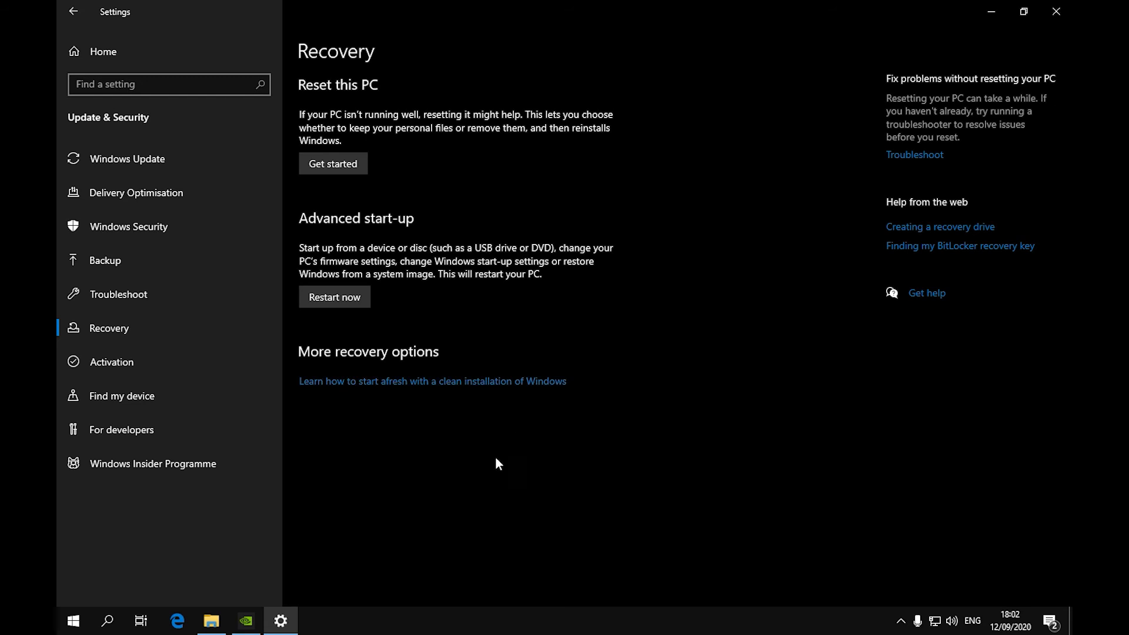
{"action": "left_click", "coordinate": [128, 374]}
{"action": "left_click", "coordinate": [131, 401]}
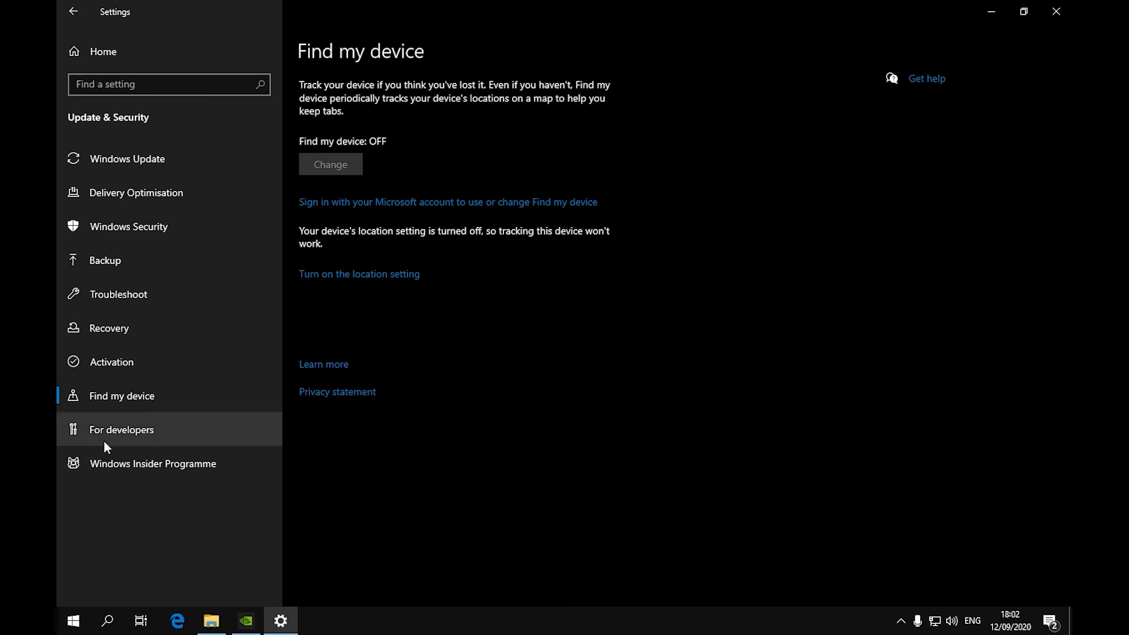
{"action": "left_click", "coordinate": [120, 434]}
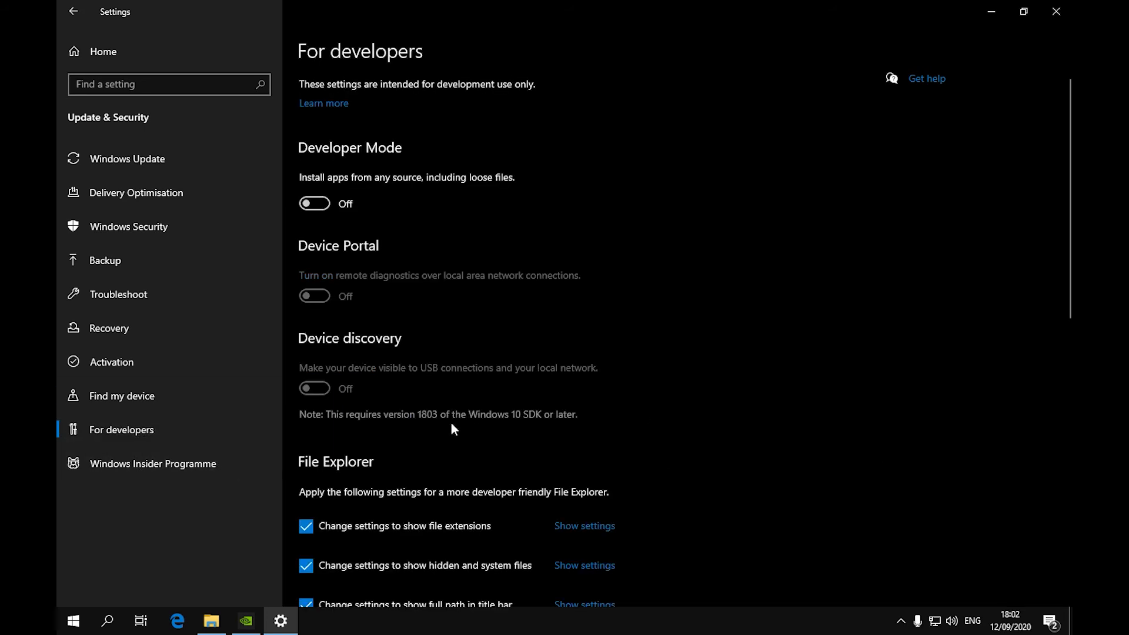
{"action": "scroll", "coordinate": [451, 423], "scroll_direction": "down", "scroll_amount": 2}
{"action": "left_click", "coordinate": [169, 462]}
{"action": "left_click", "coordinate": [165, 49]}
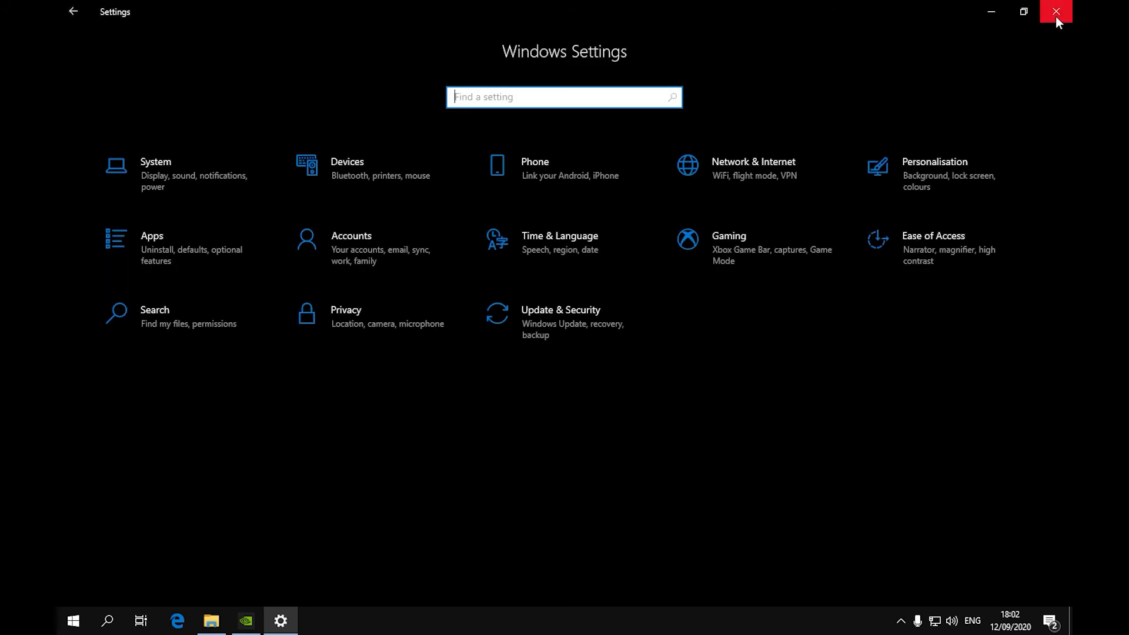
Close Settings, search Windows for "service" and open the Services console maximised.
{"action": "left_click", "coordinate": [1056, 16]}
{"action": "left_click", "coordinate": [953, 114]}
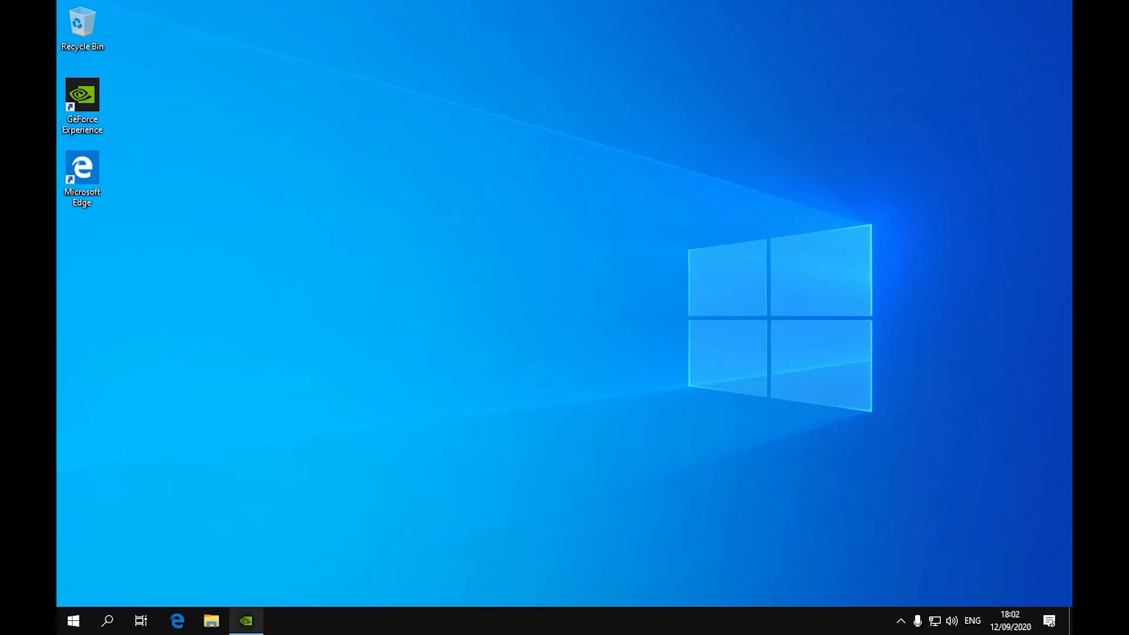
{"action": "left_click", "coordinate": [108, 623]}
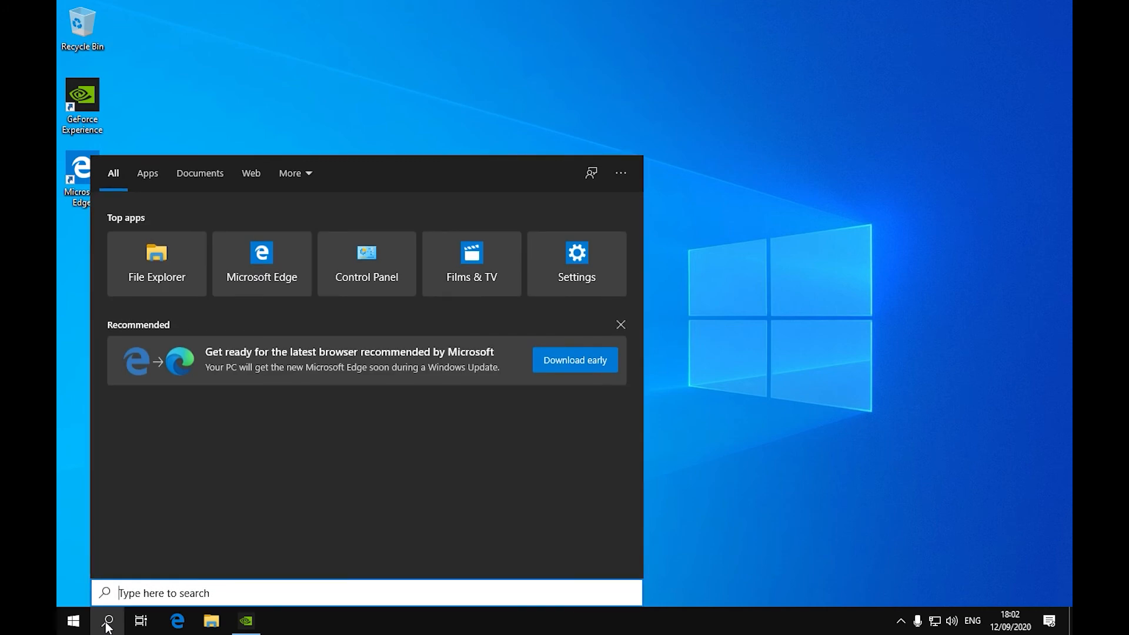
{"action": "type", "text": "service"}
{"action": "key", "text": "Return"}
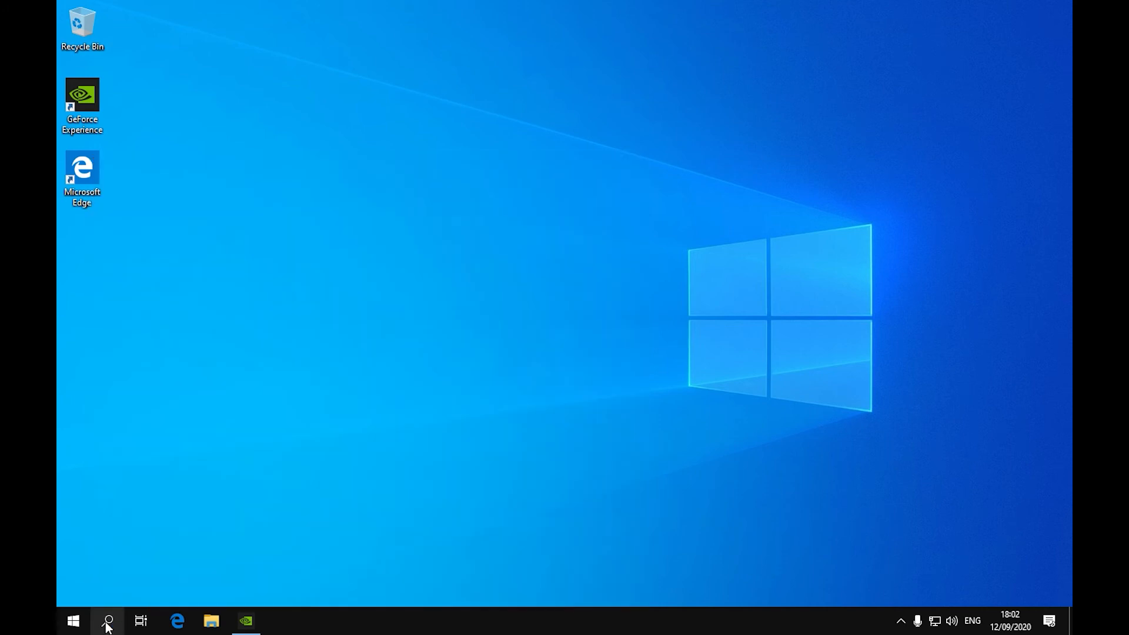
{"action": "left_click", "coordinate": [638, 53]}
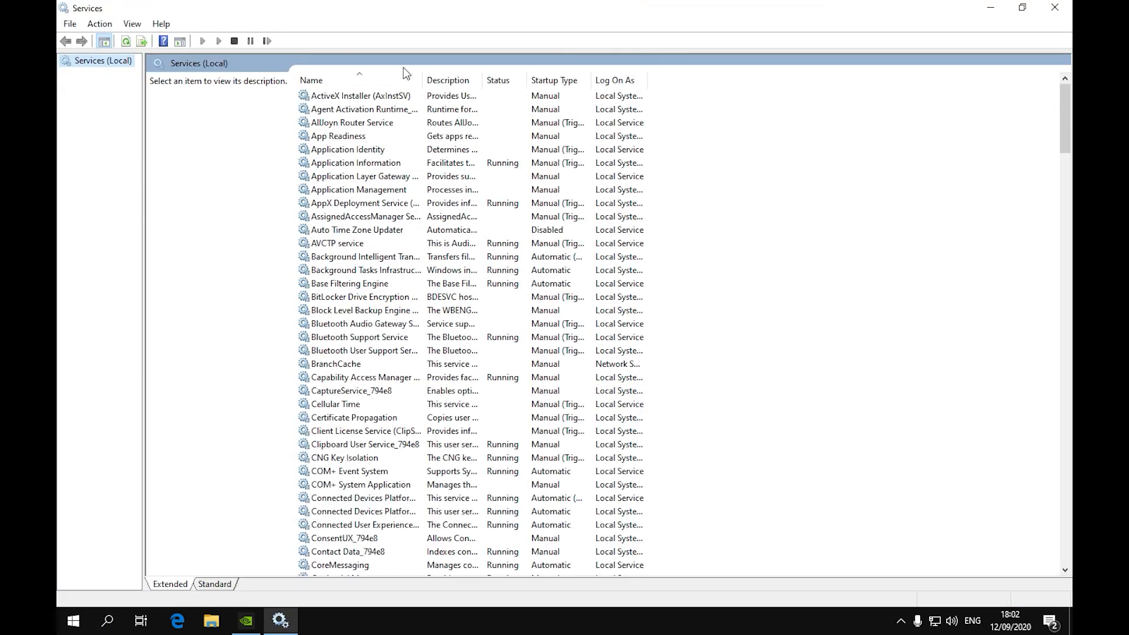
Widen the service name column and order the services alphabetically by name within their status, with the running ones first.
{"action": "left_click", "coordinate": [455, 84]}
{"action": "left_click", "coordinate": [501, 82]}
{"action": "left_click", "coordinate": [501, 83]}
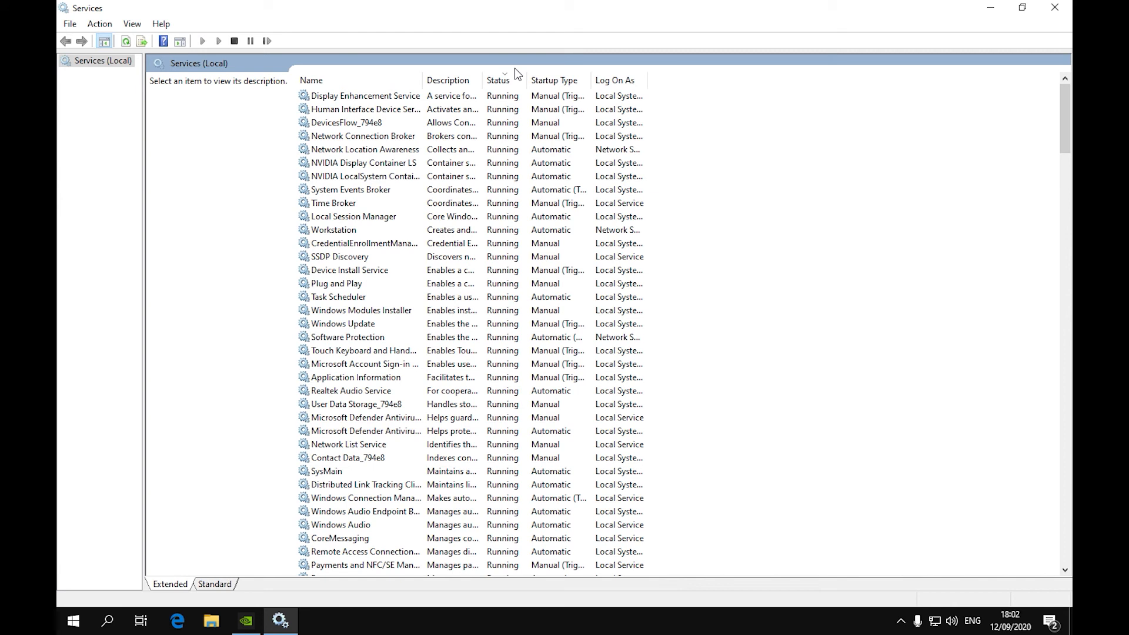
{"action": "left_click_drag", "start_coordinate": [435, 90], "coordinate": [475, 90]}
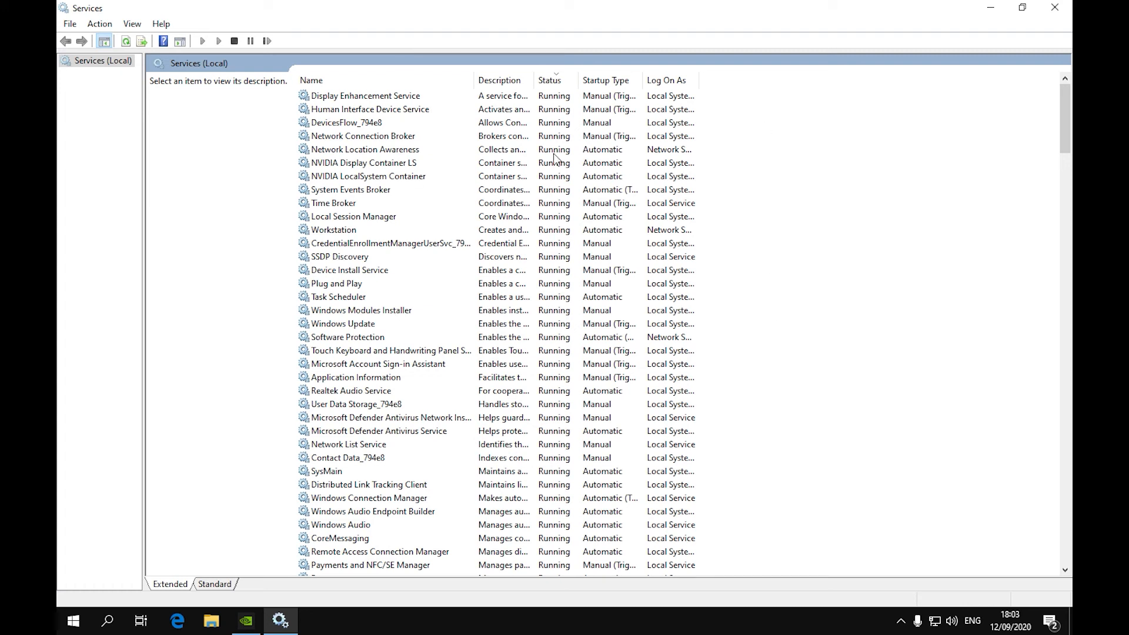
{"action": "left_click", "coordinate": [388, 81]}
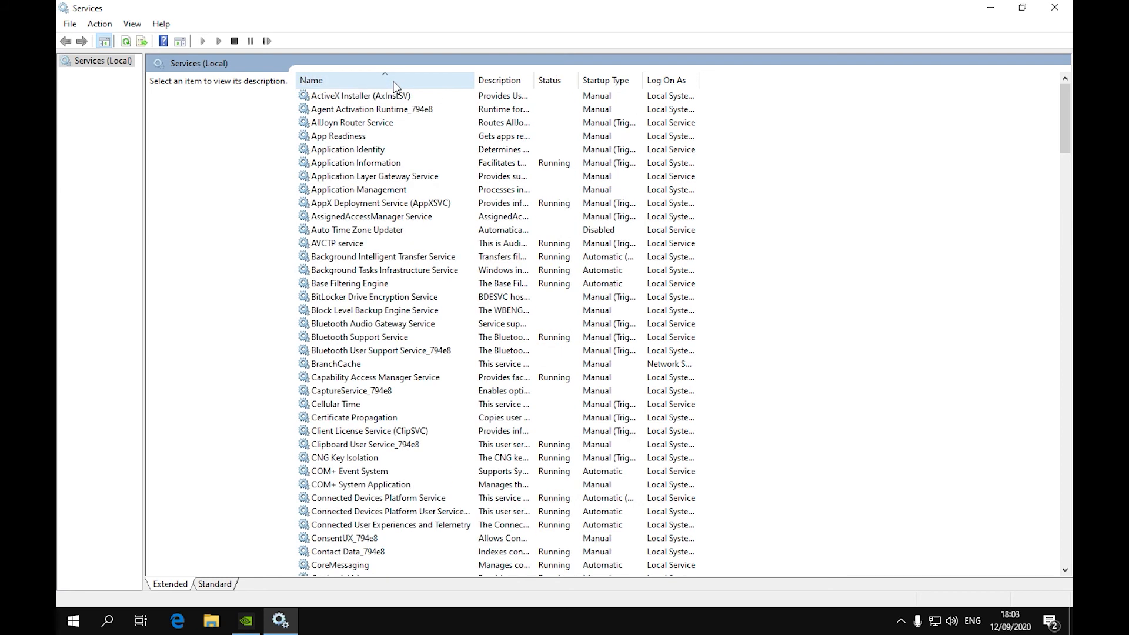
{"action": "left_click", "coordinate": [563, 79]}
{"action": "left_click", "coordinate": [563, 78]}
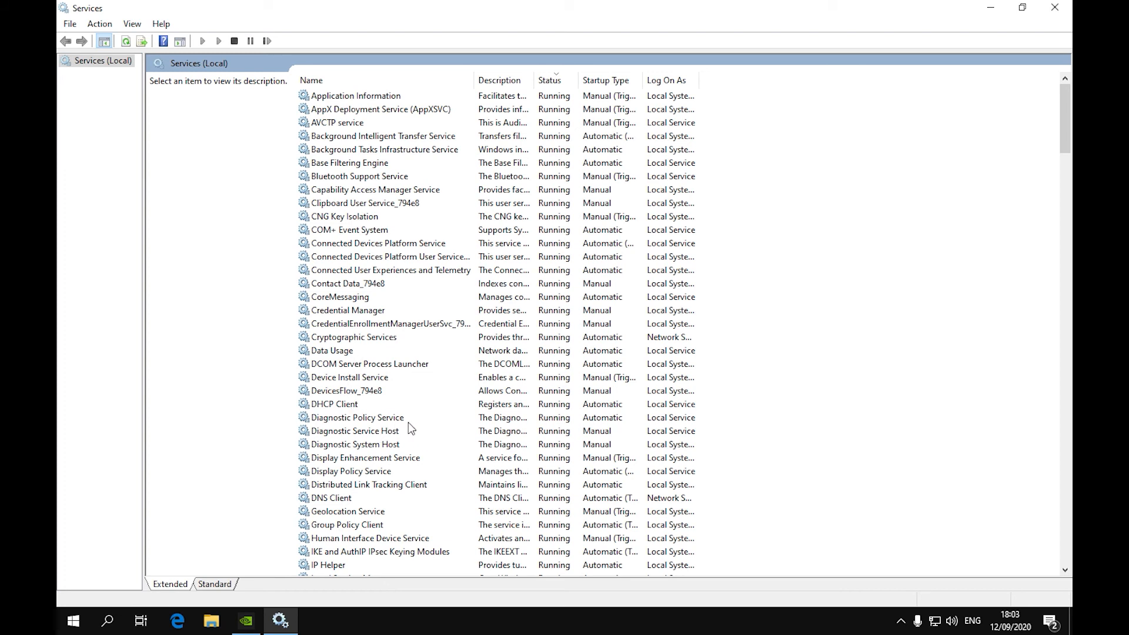
Set the Distributed Link Tracking Client service's startup type to Disabled and stop the service.
{"action": "double_click", "coordinate": [372, 489]}
{"action": "left_click", "coordinate": [580, 293]}
{"action": "left_click", "coordinate": [579, 335]}
{"action": "left_click", "coordinate": [675, 453]}
{"action": "left_click", "coordinate": [529, 361]}
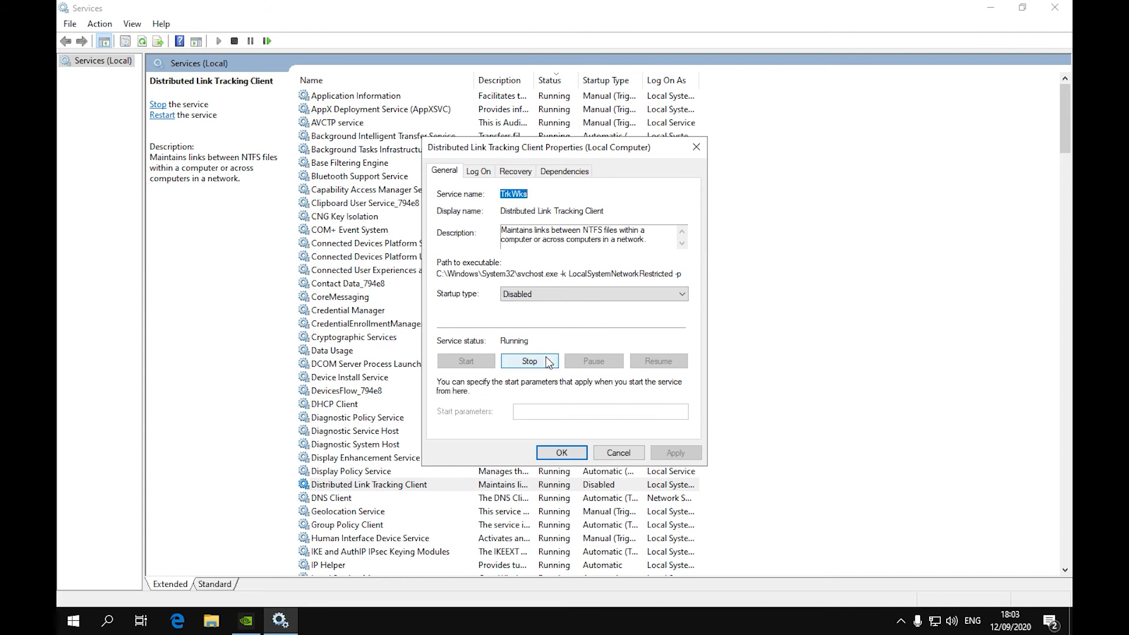
{"action": "left_click", "coordinate": [568, 455]}
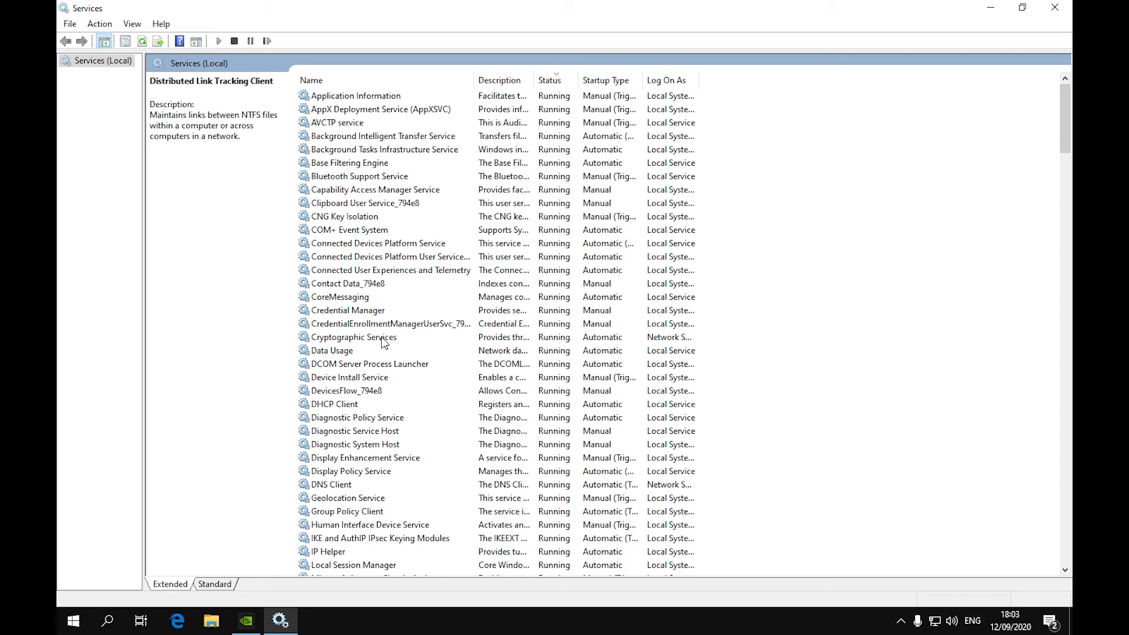
Stop the Connected User Experiences and Telemetry service, read its description and set its startup type to Disabled.
{"action": "left_click", "coordinate": [444, 272]}
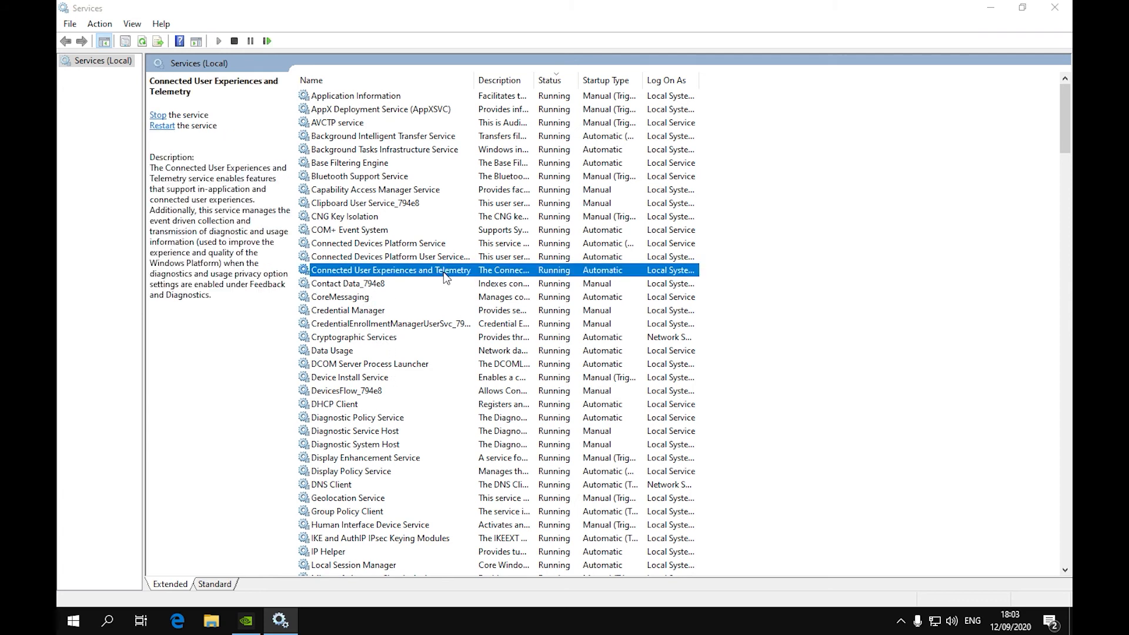
{"action": "double_click", "coordinate": [444, 272]}
{"action": "left_click", "coordinate": [544, 361]}
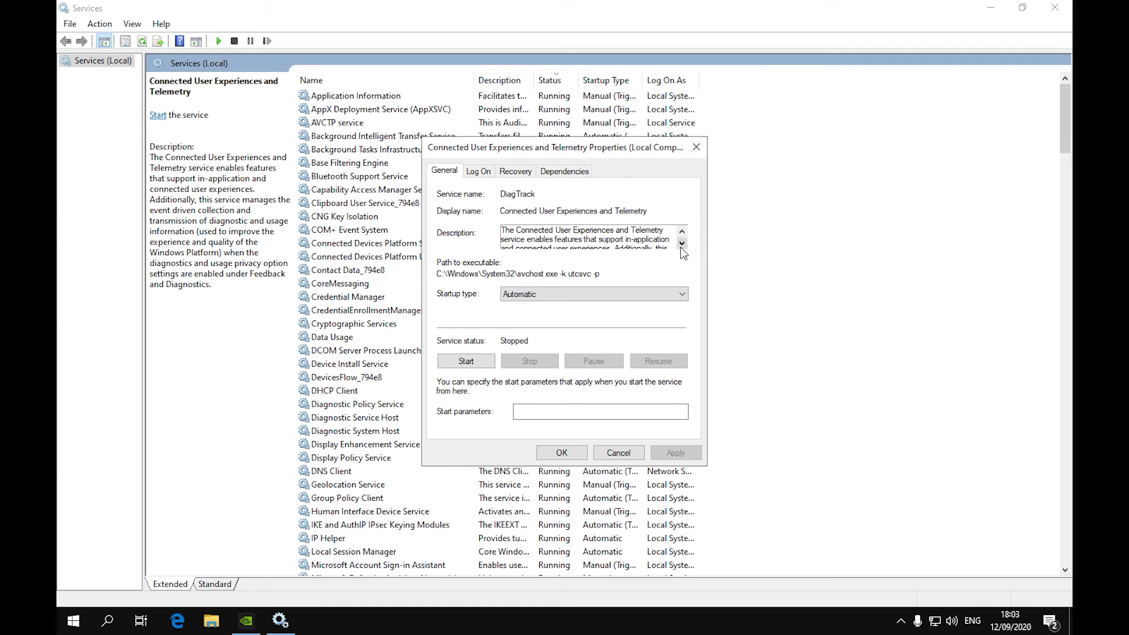
{"action": "left_click", "coordinate": [681, 246]}
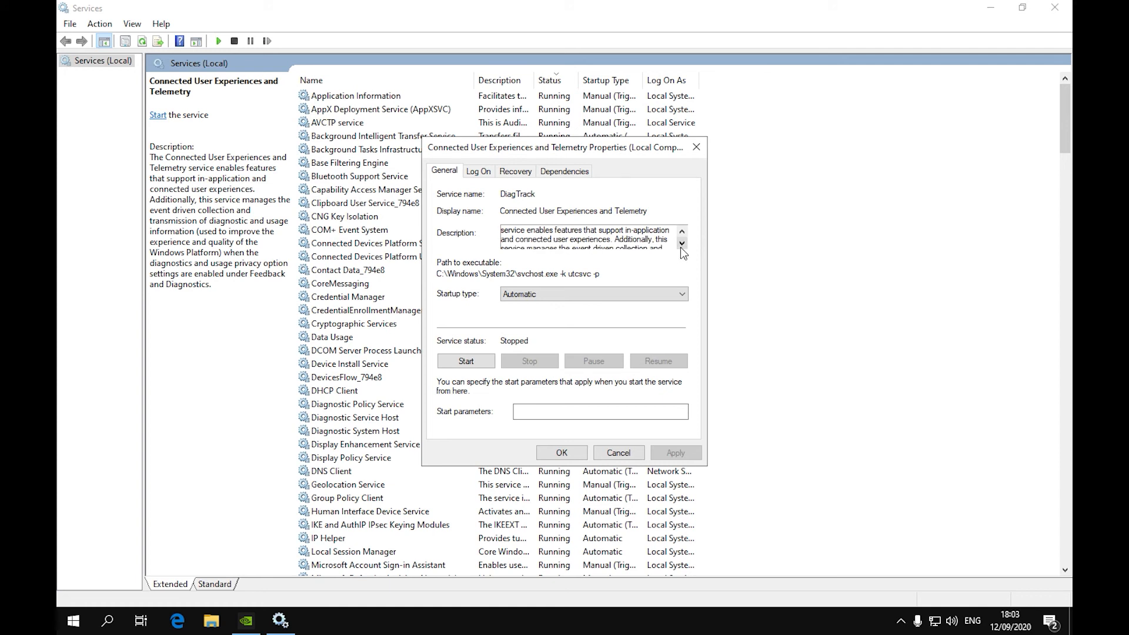
{"action": "left_click", "coordinate": [681, 245]}
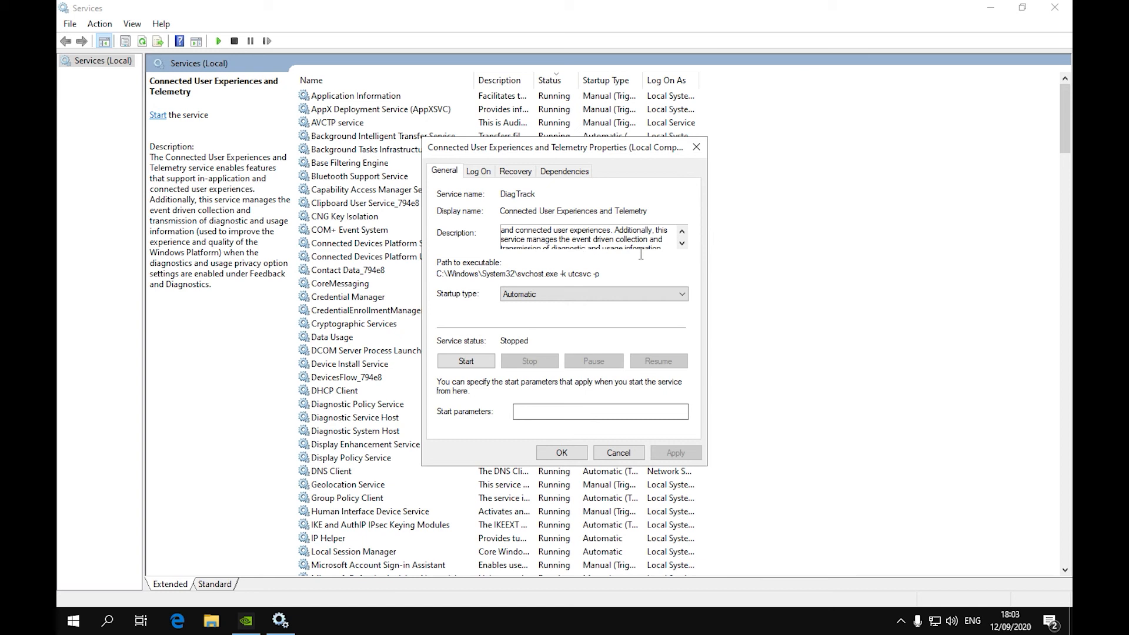
{"action": "left_click", "coordinate": [682, 243]}
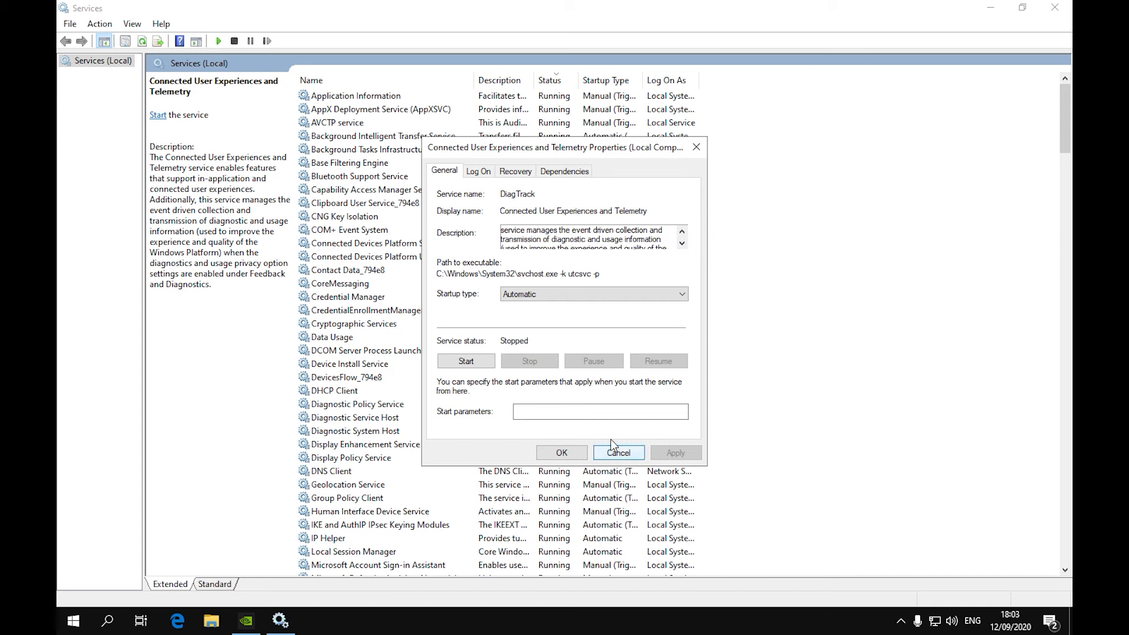
{"action": "left_click", "coordinate": [572, 294]}
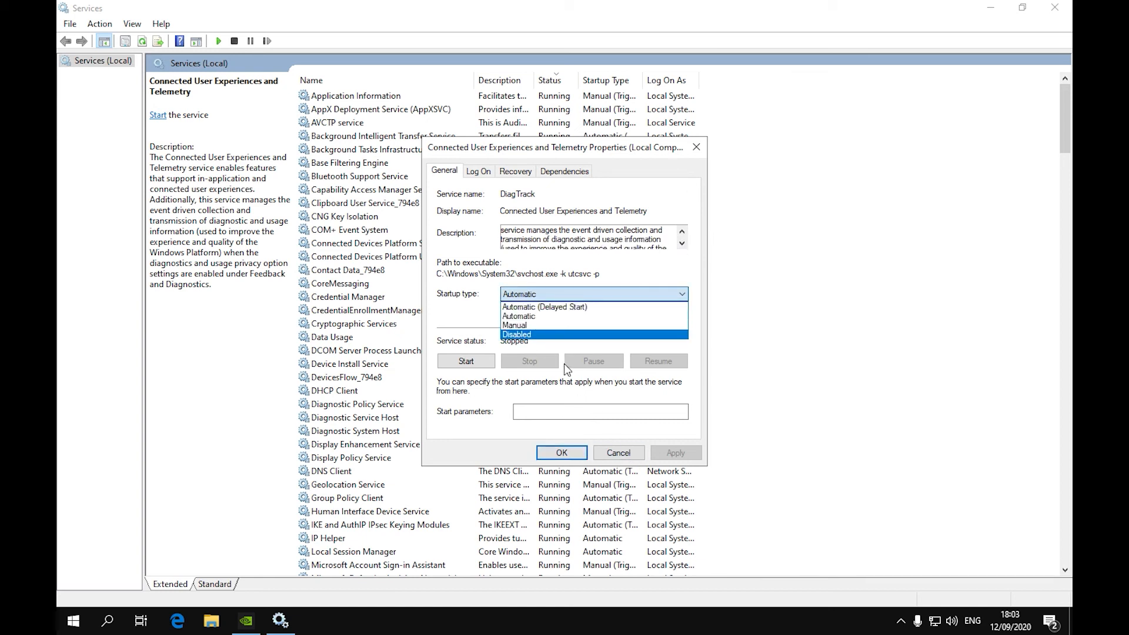
{"action": "left_click", "coordinate": [562, 336]}
{"action": "left_click", "coordinate": [675, 453]}
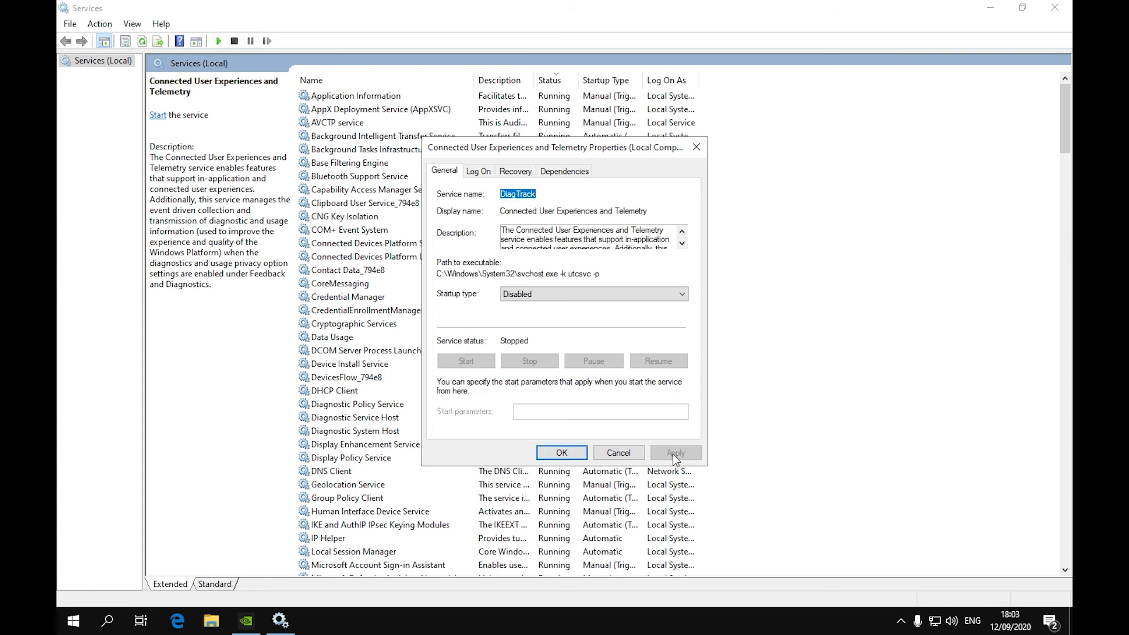
{"action": "left_click", "coordinate": [581, 452]}
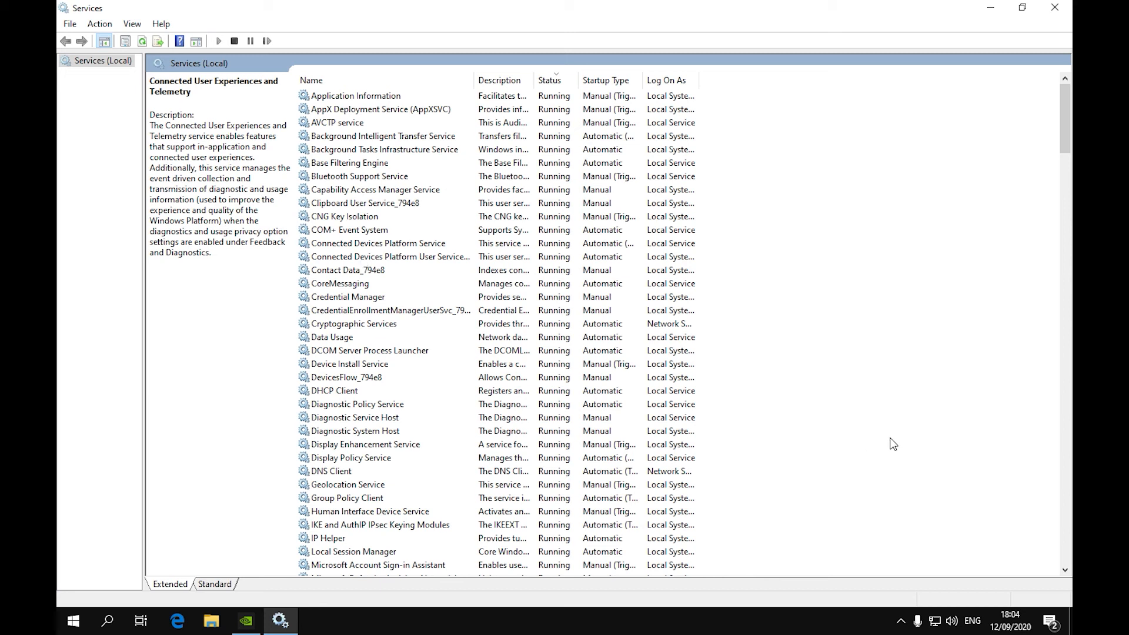
Set the Payments and NFC/SE Manager service's startup type to Disabled and stop the service.
{"action": "scroll", "coordinate": [621, 334], "scroll_direction": "down", "scroll_amount": 1}
{"action": "scroll", "coordinate": [634, 390], "scroll_direction": "down", "scroll_amount": 3}
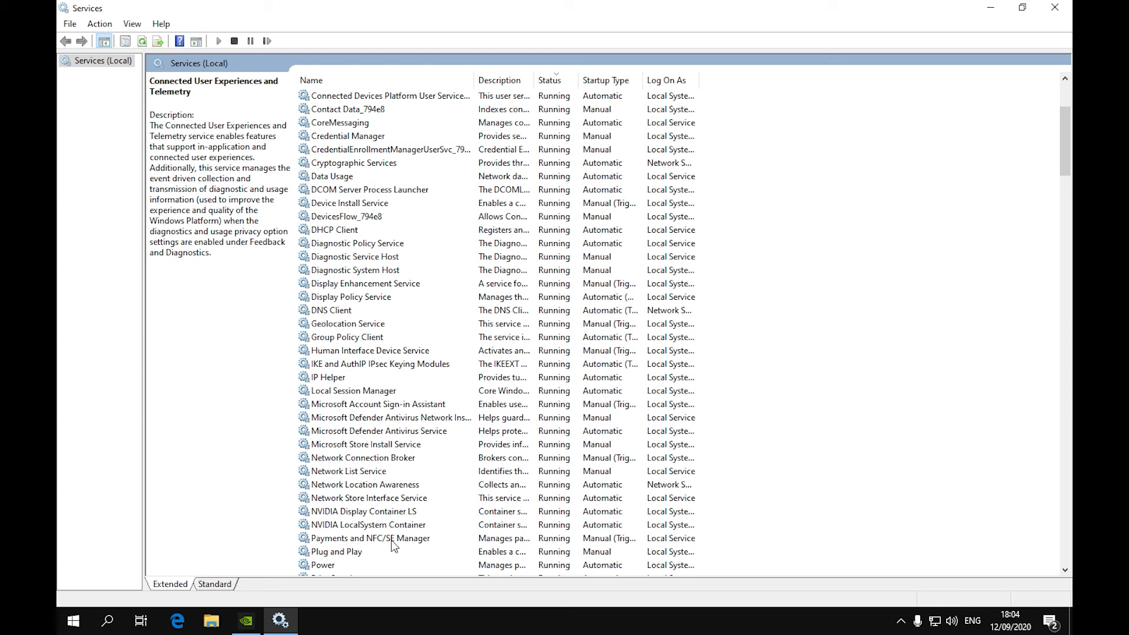
{"action": "double_click", "coordinate": [390, 540]}
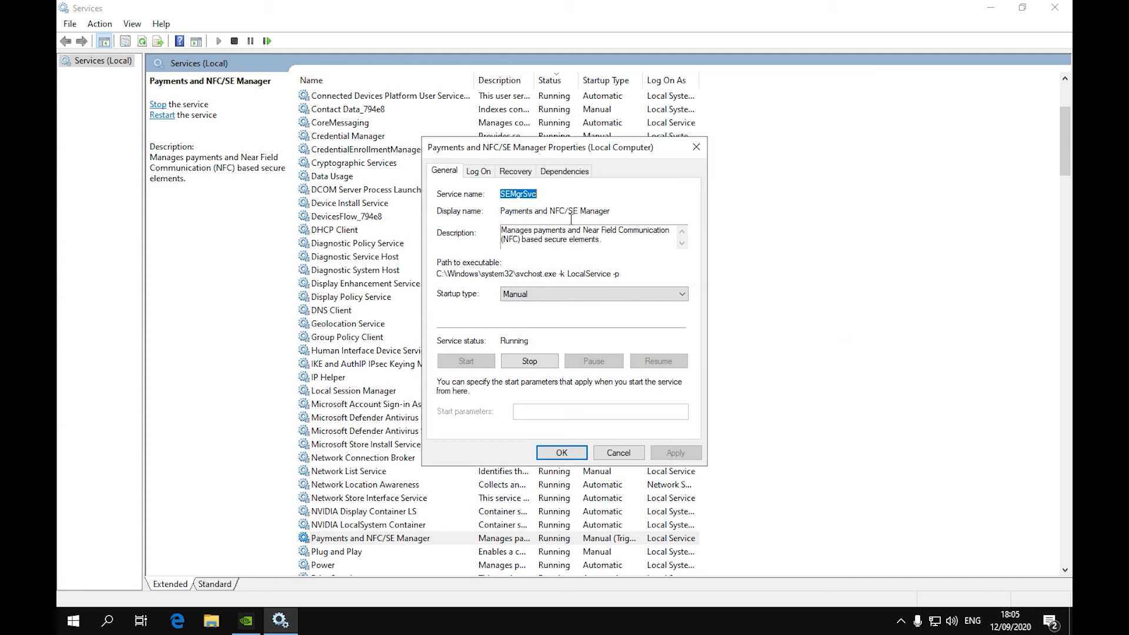
{"action": "left_click", "coordinate": [578, 299]}
{"action": "left_click", "coordinate": [571, 335]}
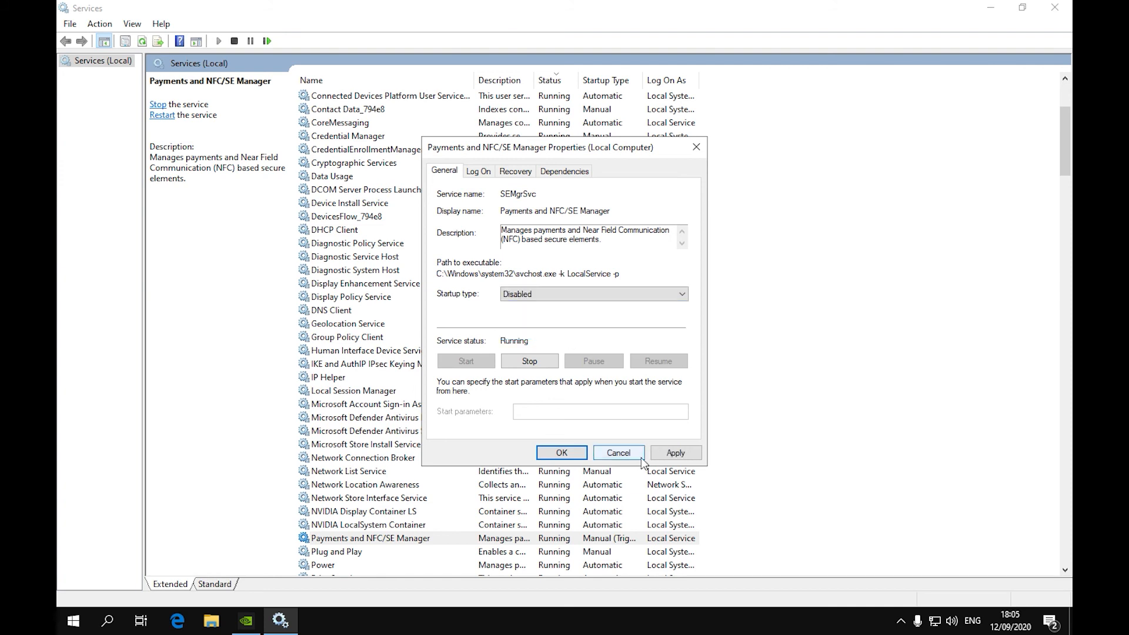
{"action": "left_click", "coordinate": [549, 361]}
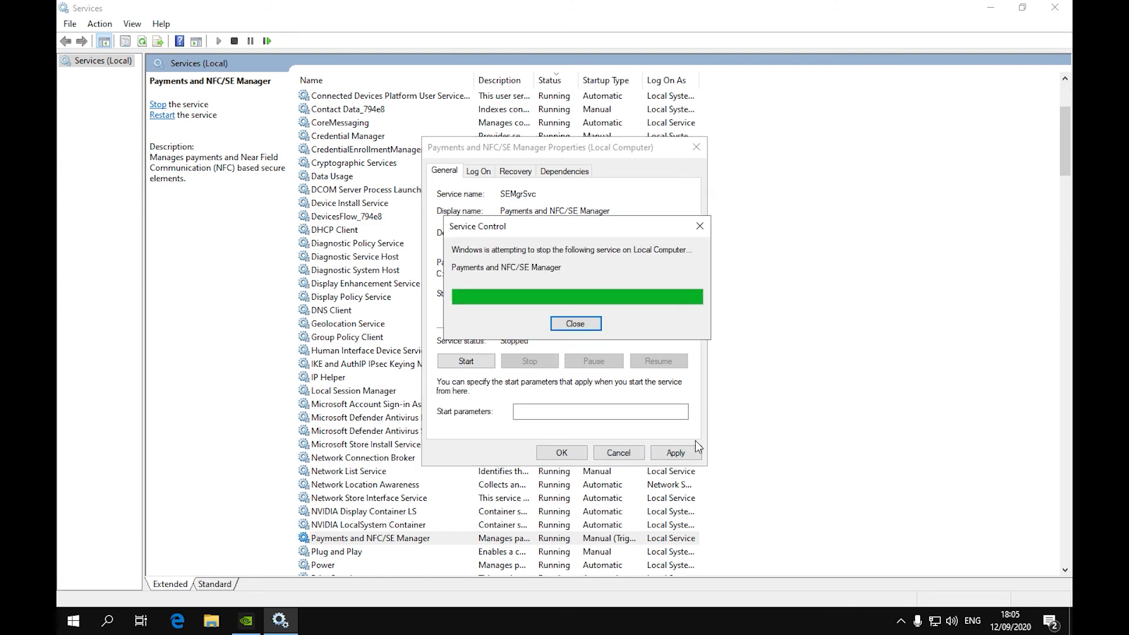
{"action": "left_click", "coordinate": [678, 451]}
{"action": "left_click", "coordinate": [561, 454]}
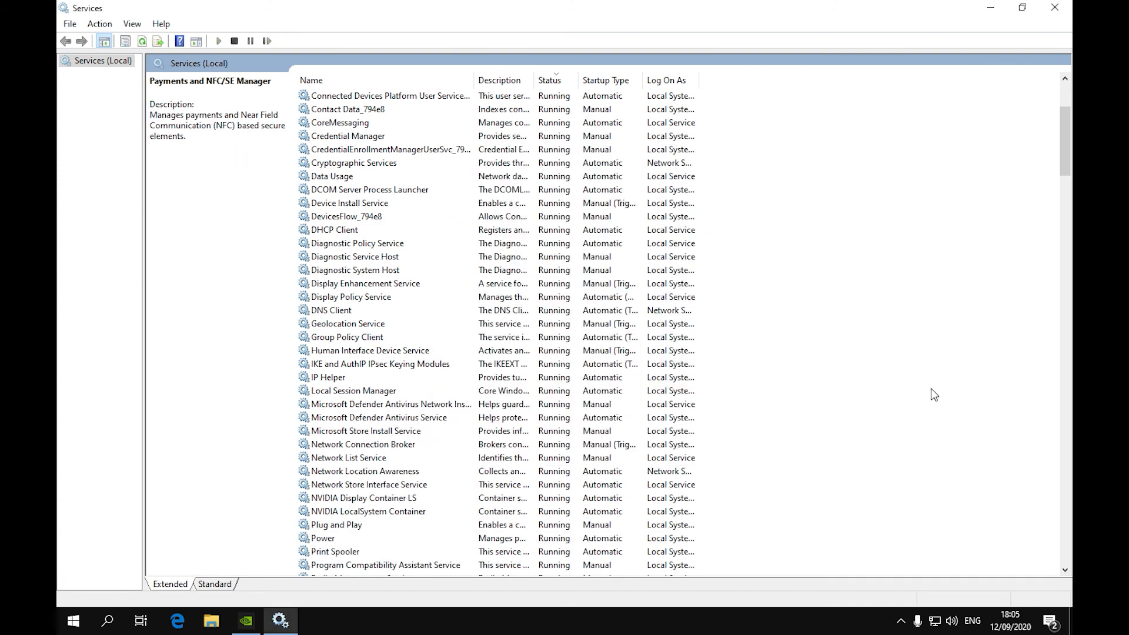
Set the startup type of the Touch Keyboard and Handwriting Panel Service to Disabled.
{"action": "scroll", "coordinate": [920, 370], "scroll_direction": "down", "scroll_amount": 5}
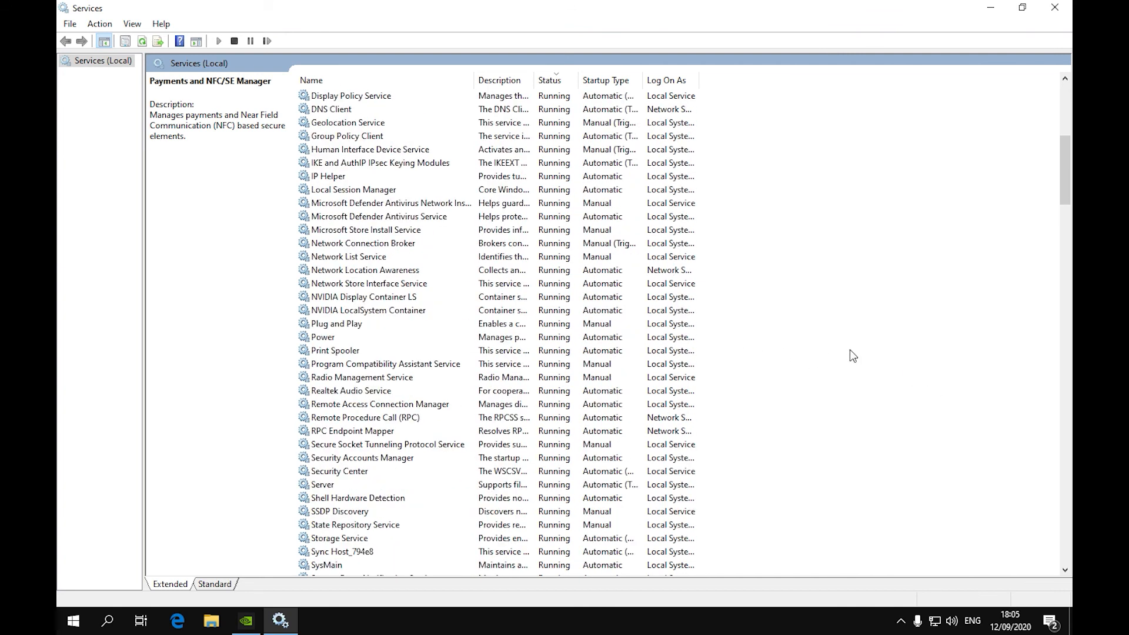
{"action": "scroll", "coordinate": [851, 353], "scroll_direction": "down", "scroll_amount": 3}
{"action": "scroll", "coordinate": [853, 359], "scroll_direction": "down", "scroll_amount": 2}
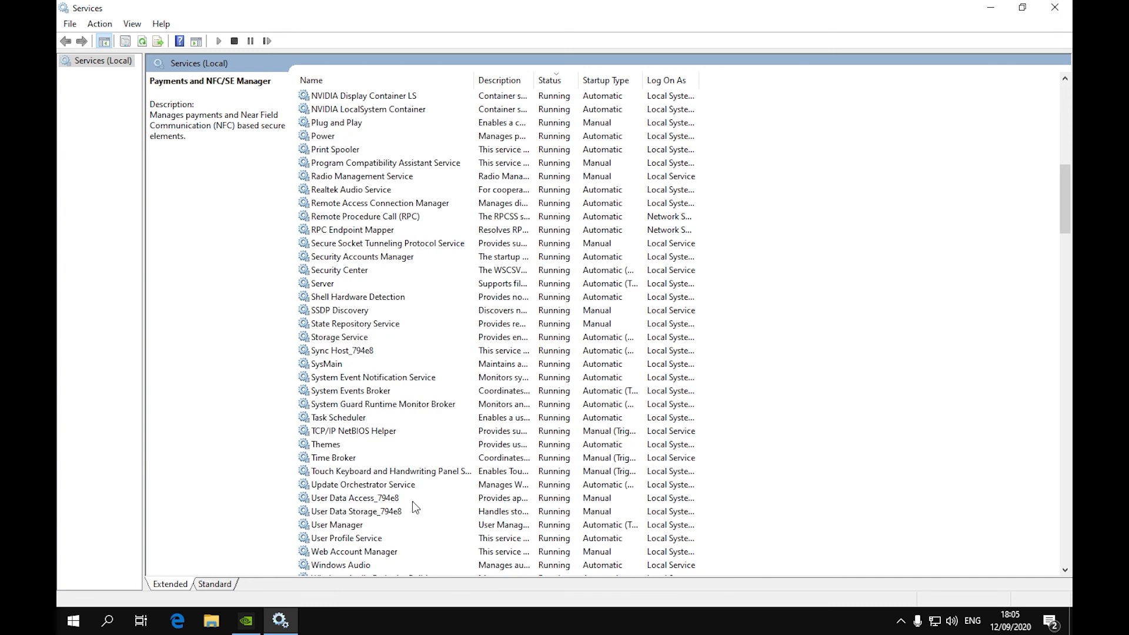
{"action": "double_click", "coordinate": [393, 474]}
{"action": "left_click", "coordinate": [546, 296]}
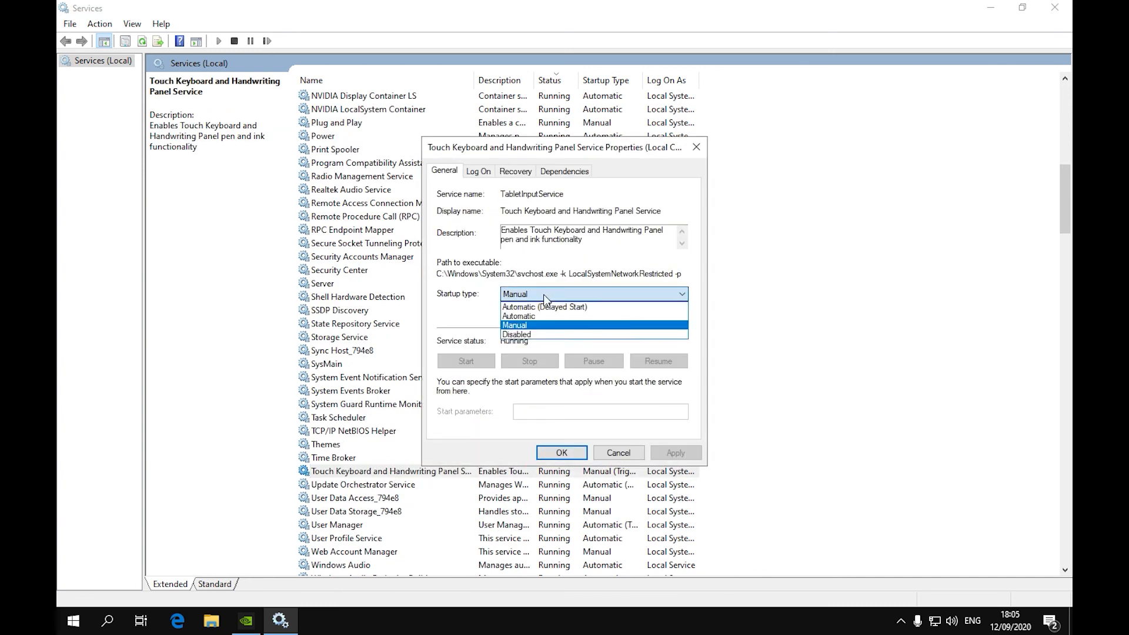
{"action": "left_click", "coordinate": [555, 335]}
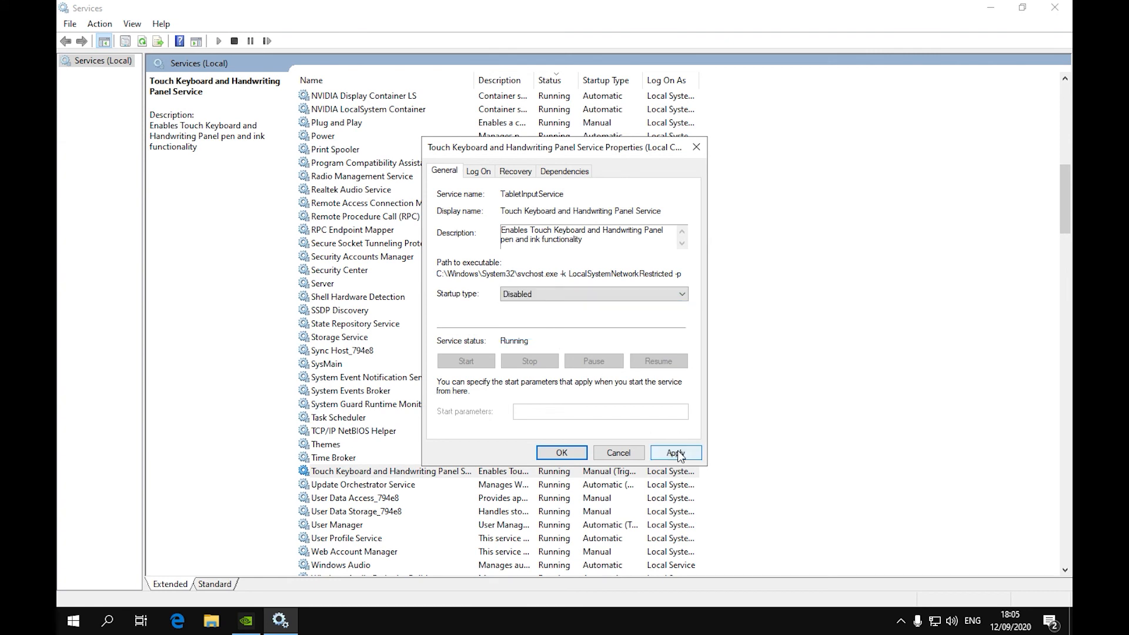
{"action": "left_click", "coordinate": [675, 453]}
{"action": "left_click", "coordinate": [562, 453]}
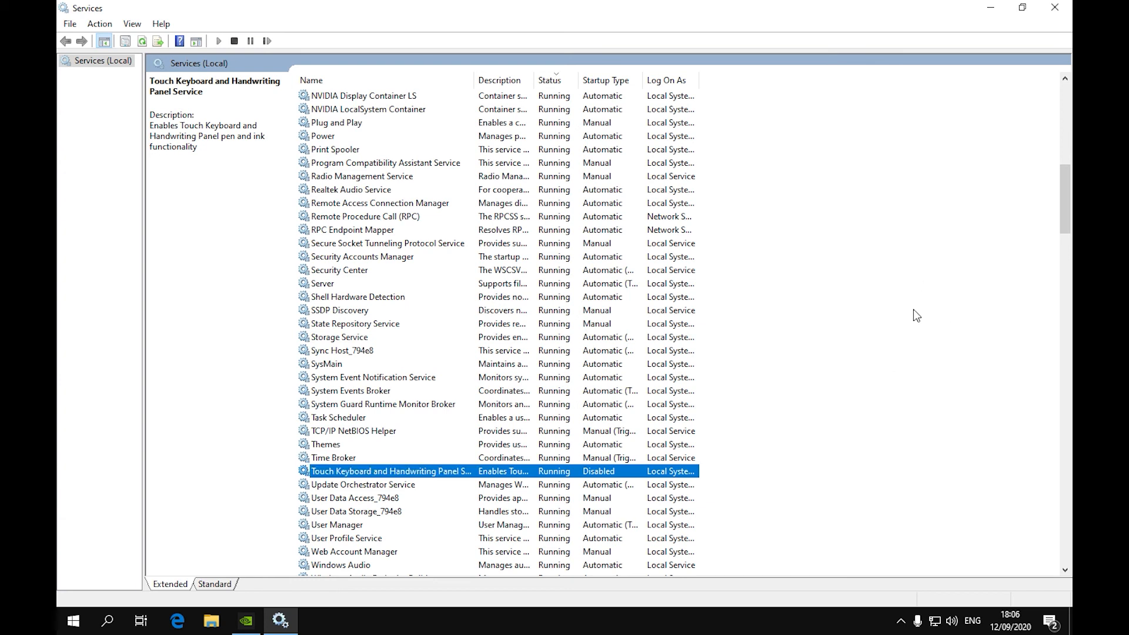
Set the Update Orchestrator Service's startup type to Disabled, stop the service and apply the change.
{"action": "double_click", "coordinate": [383, 485]}
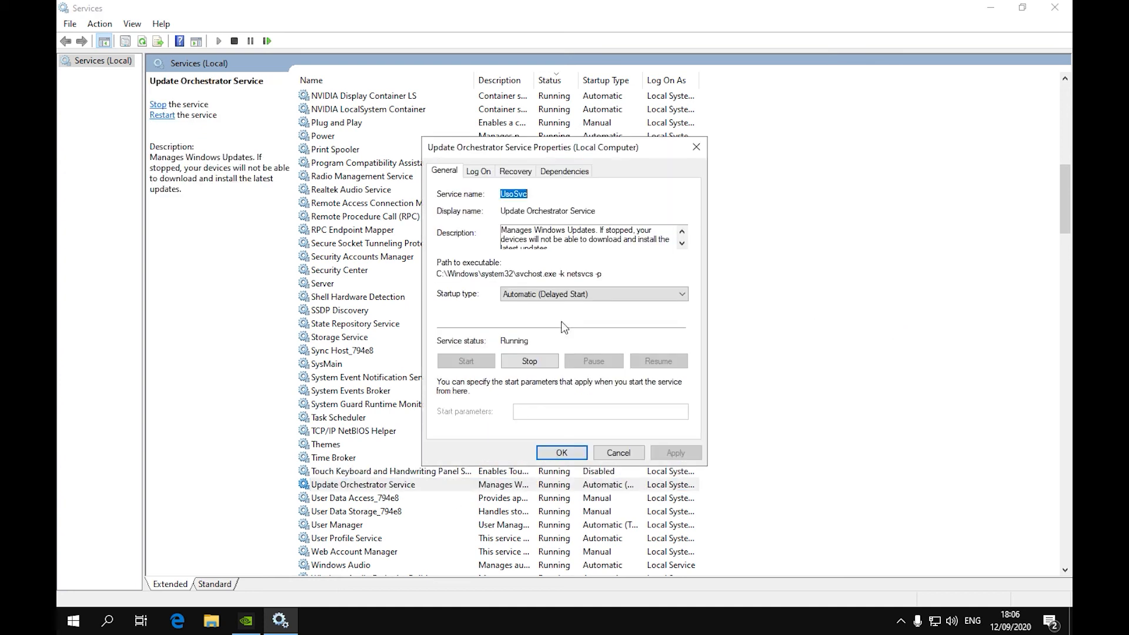
{"action": "left_click", "coordinate": [568, 294]}
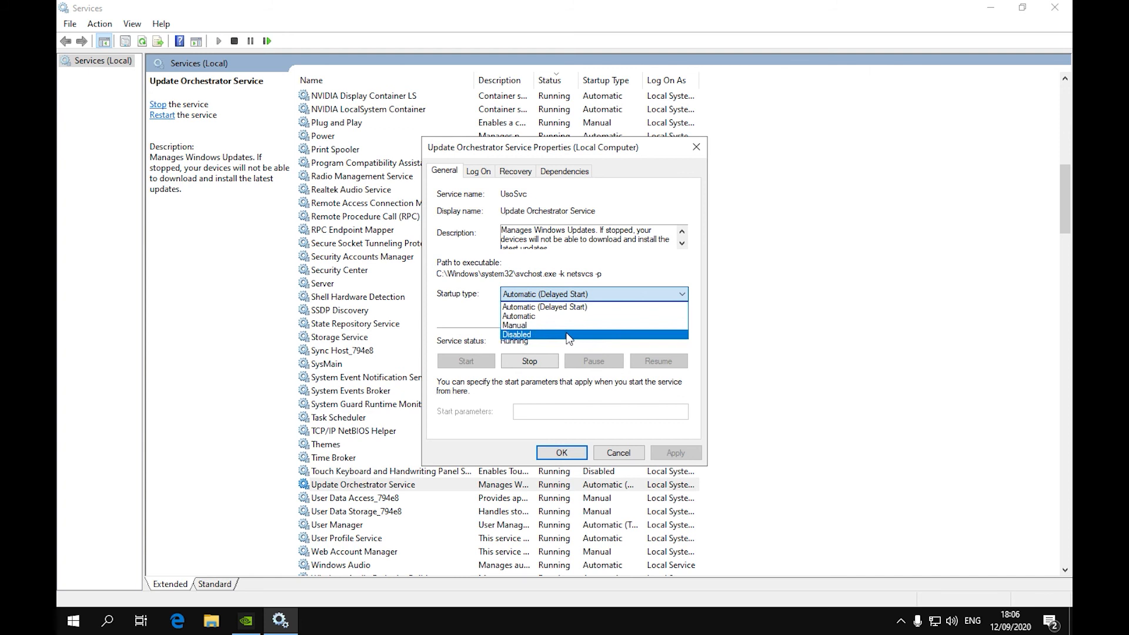
{"action": "left_click", "coordinate": [570, 335]}
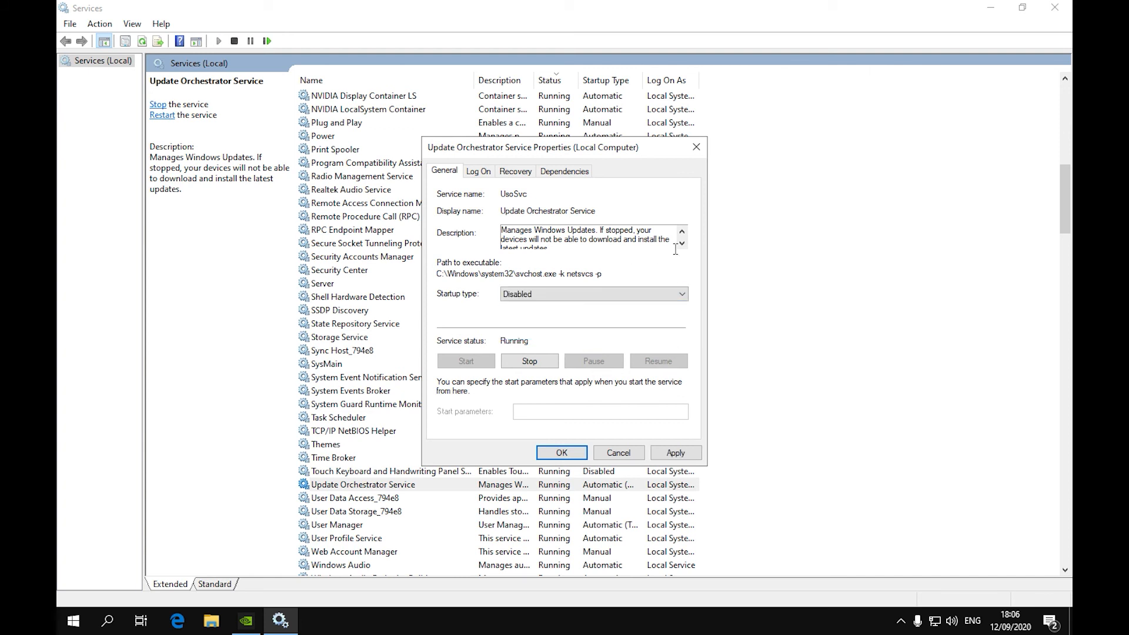
{"action": "left_click", "coordinate": [531, 362]}
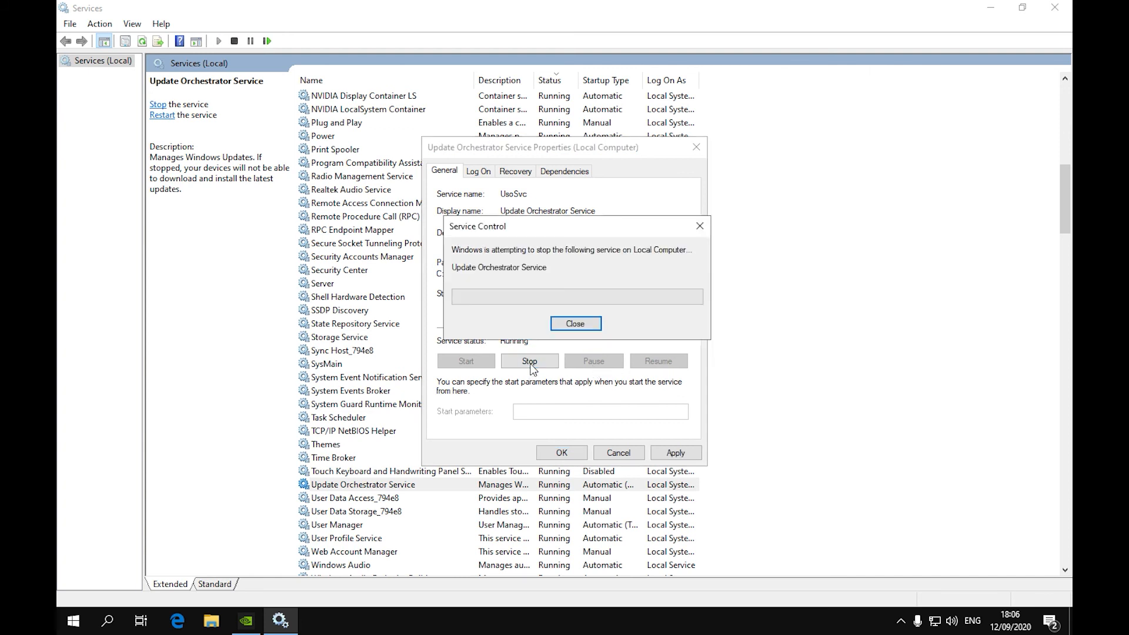
{"action": "left_click", "coordinate": [687, 454]}
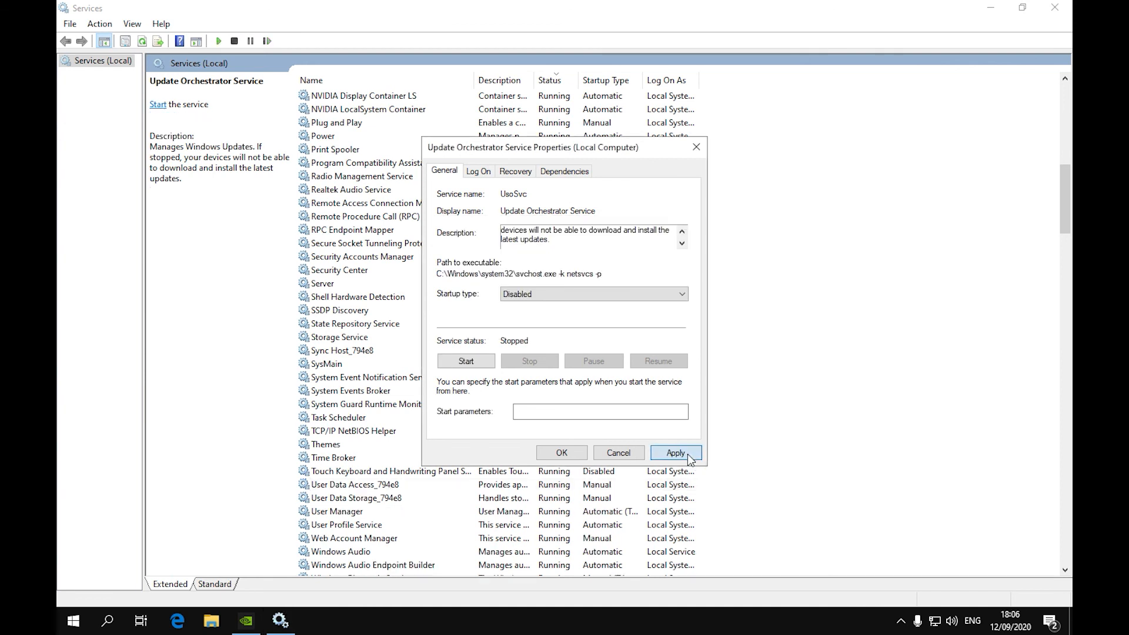
{"action": "left_click", "coordinate": [562, 452]}
Read the Windows Update service's description, open its properties and review the available startup types without changing the selection.
{"action": "scroll", "coordinate": [873, 385], "scroll_direction": "down", "scroll_amount": 3}
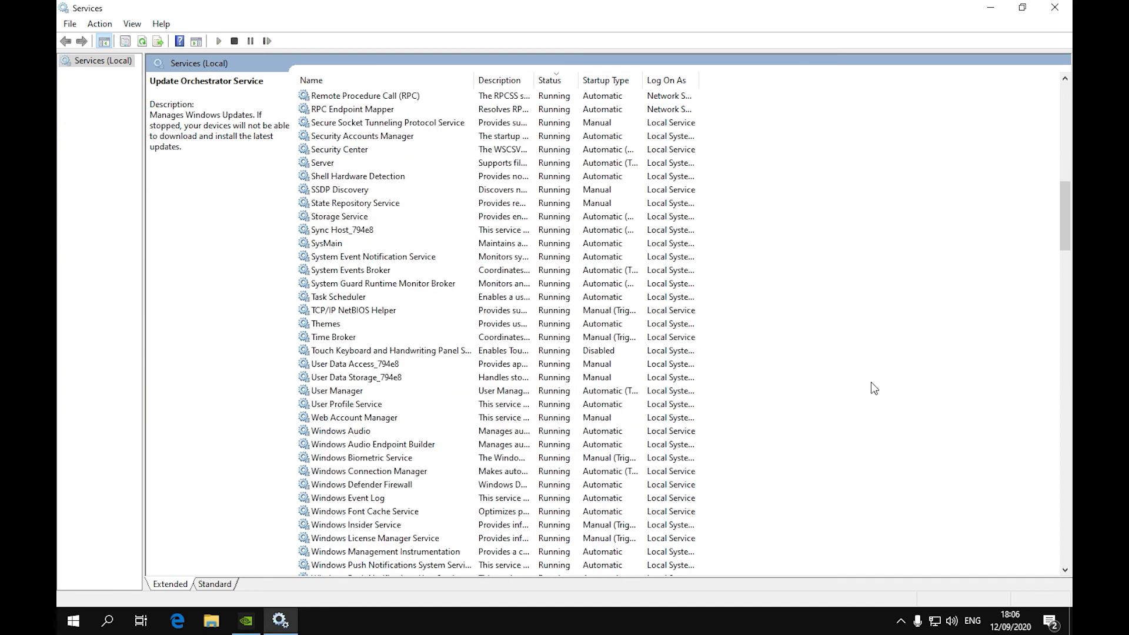
{"action": "scroll", "coordinate": [438, 395], "scroll_direction": "down", "scroll_amount": 3}
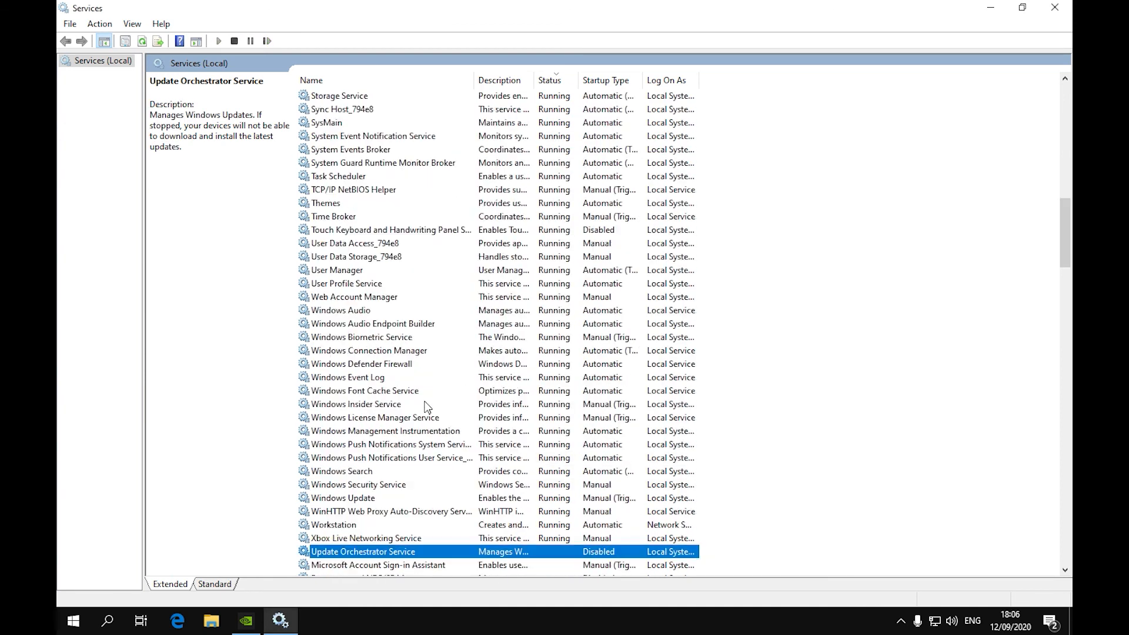
{"action": "left_click", "coordinate": [351, 499]}
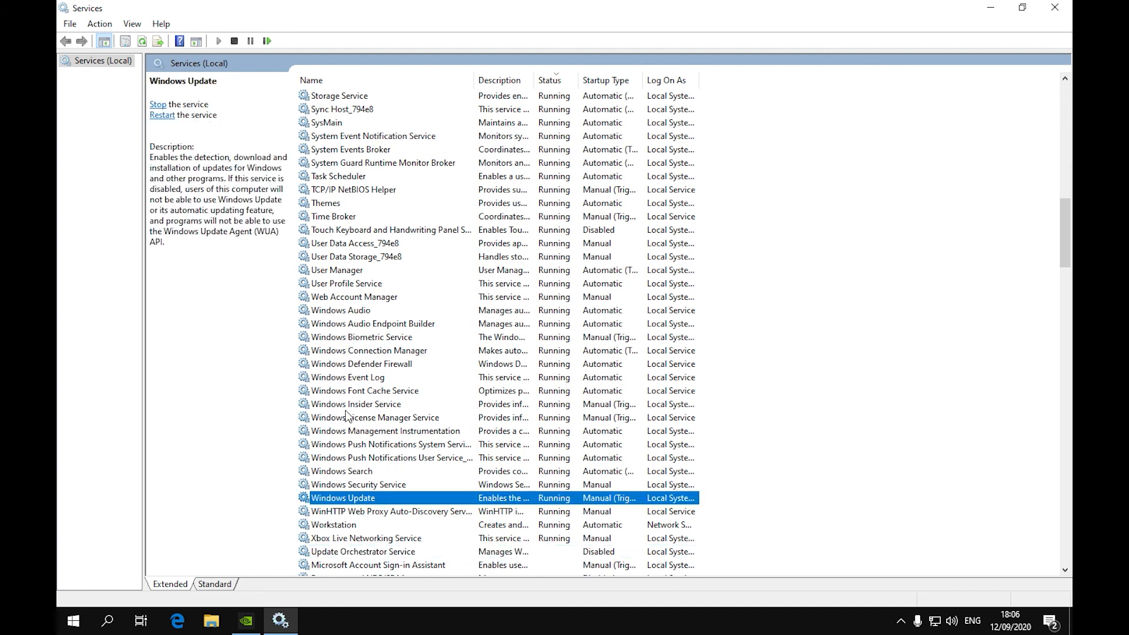
{"action": "double_click", "coordinate": [387, 498]}
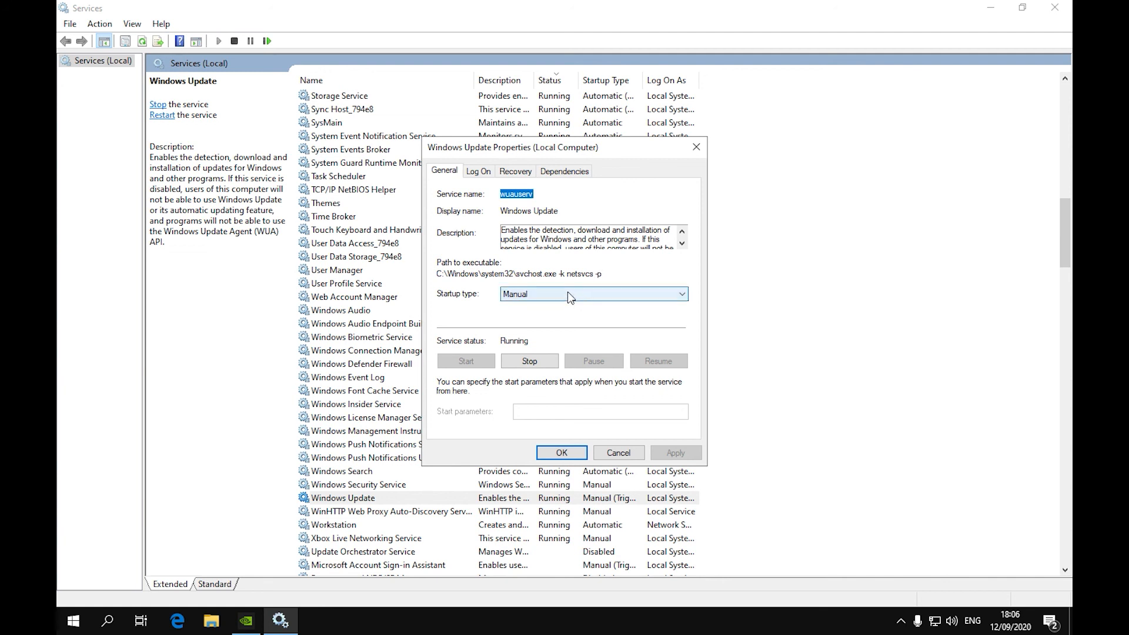
{"action": "left_click", "coordinate": [535, 294]}
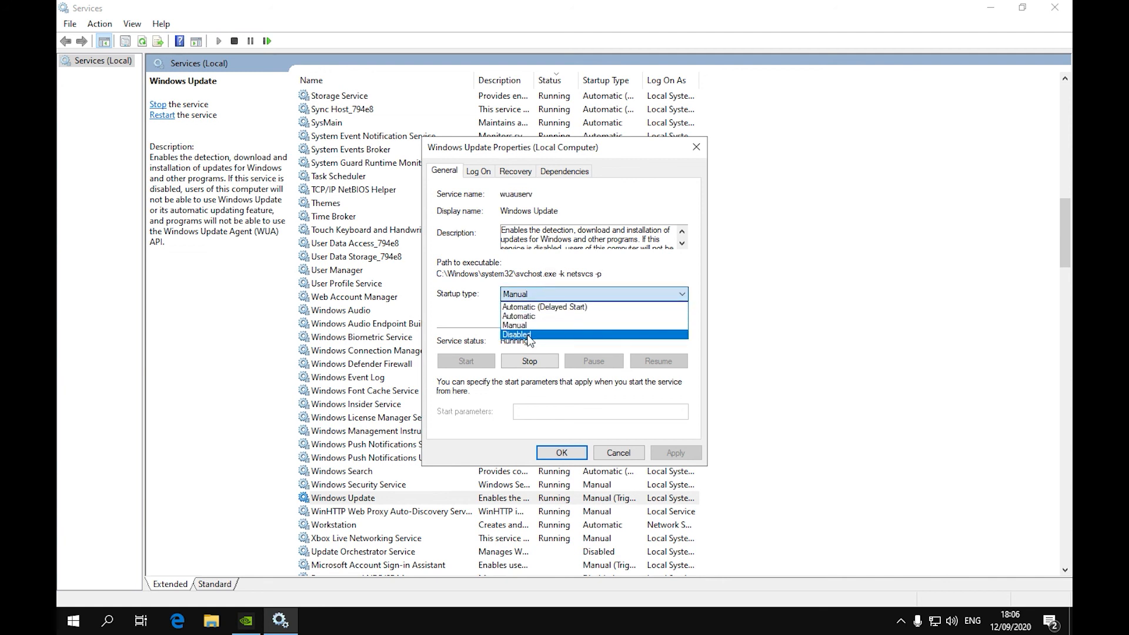
{"action": "left_click", "coordinate": [442, 327]}
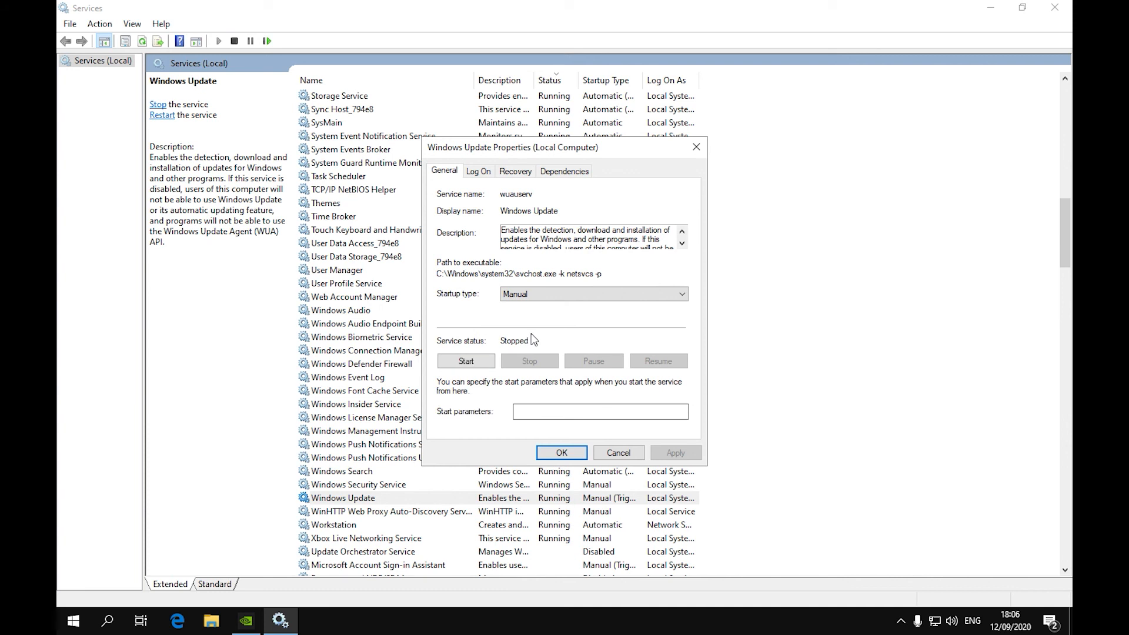
Open Registry Editor with regedit, look through the HKEY_CURRENT_USER and HKEY_LOCAL_MACHINE keys, and close it.
{"action": "key", "text": "super+r"}
{"action": "type", "text": "regedit"}
{"action": "key", "text": "Return"}
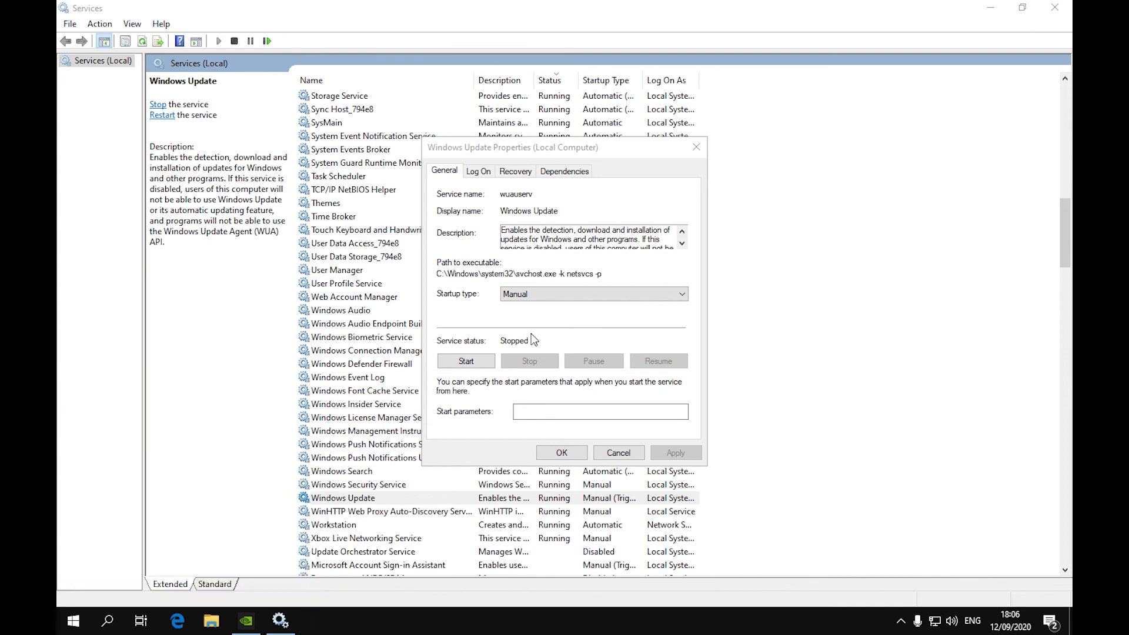
{"action": "left_click", "coordinate": [539, 403]}
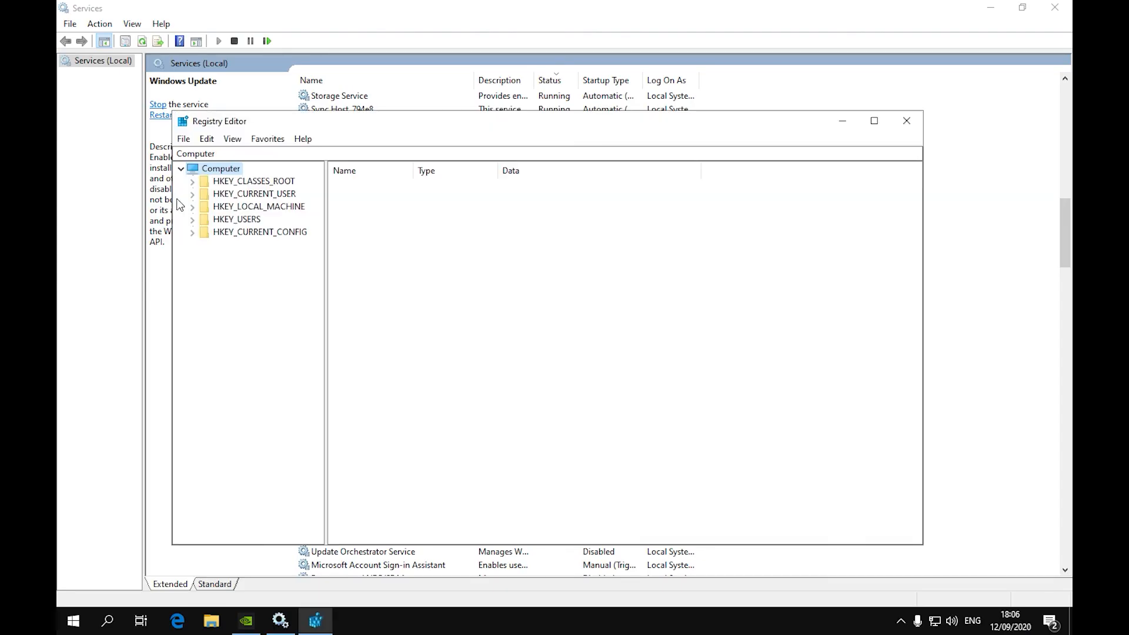
{"action": "left_click_drag", "start_coordinate": [563, 119], "coordinate": [705, 123]}
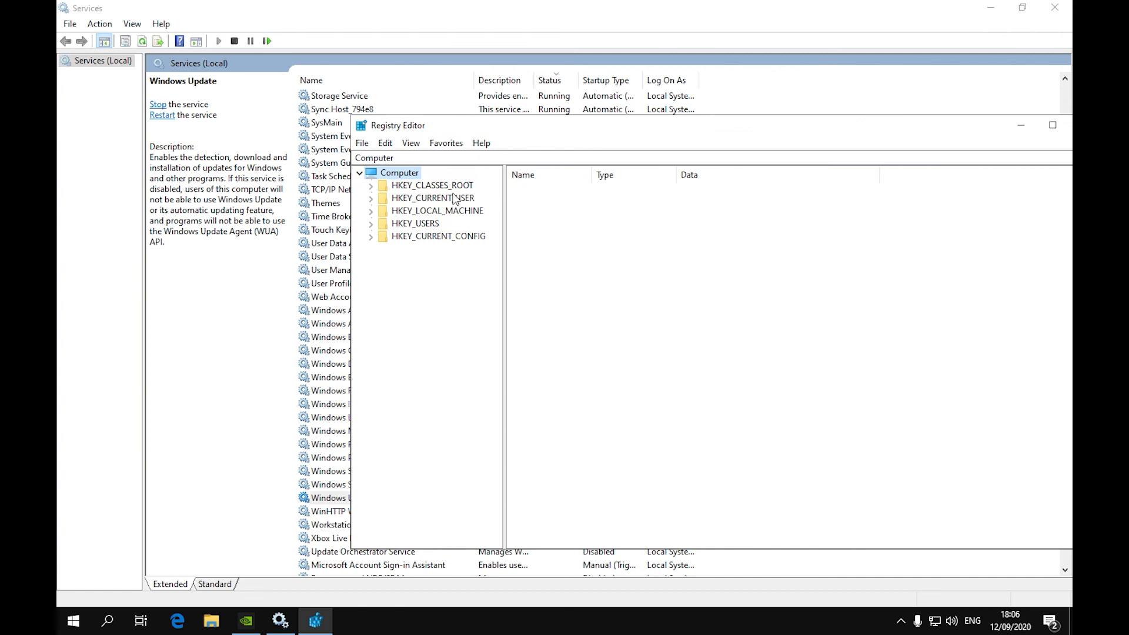
{"action": "left_click", "coordinate": [370, 199]}
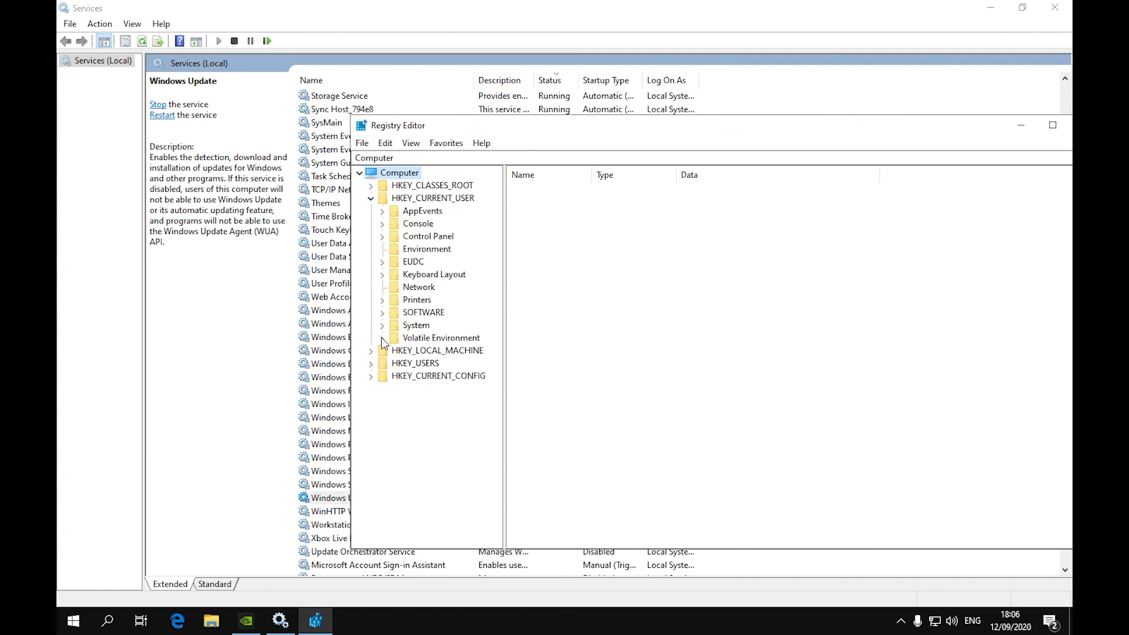
{"action": "left_click", "coordinate": [371, 350]}
{"action": "left_click", "coordinate": [382, 363]}
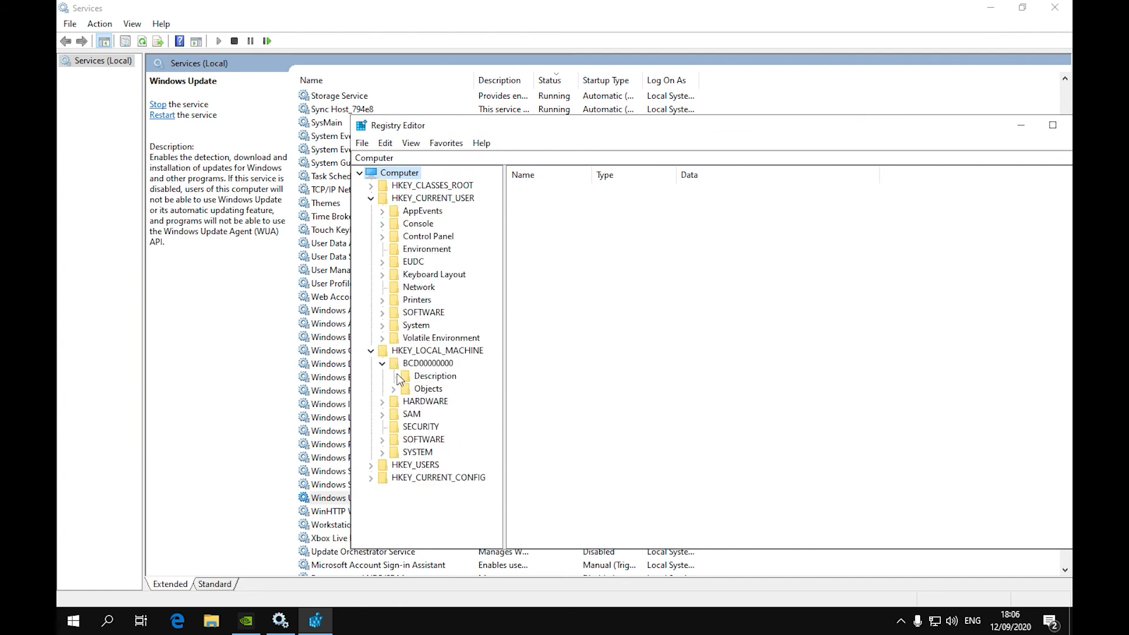
{"action": "left_click_drag", "start_coordinate": [704, 136], "coordinate": [574, 114]}
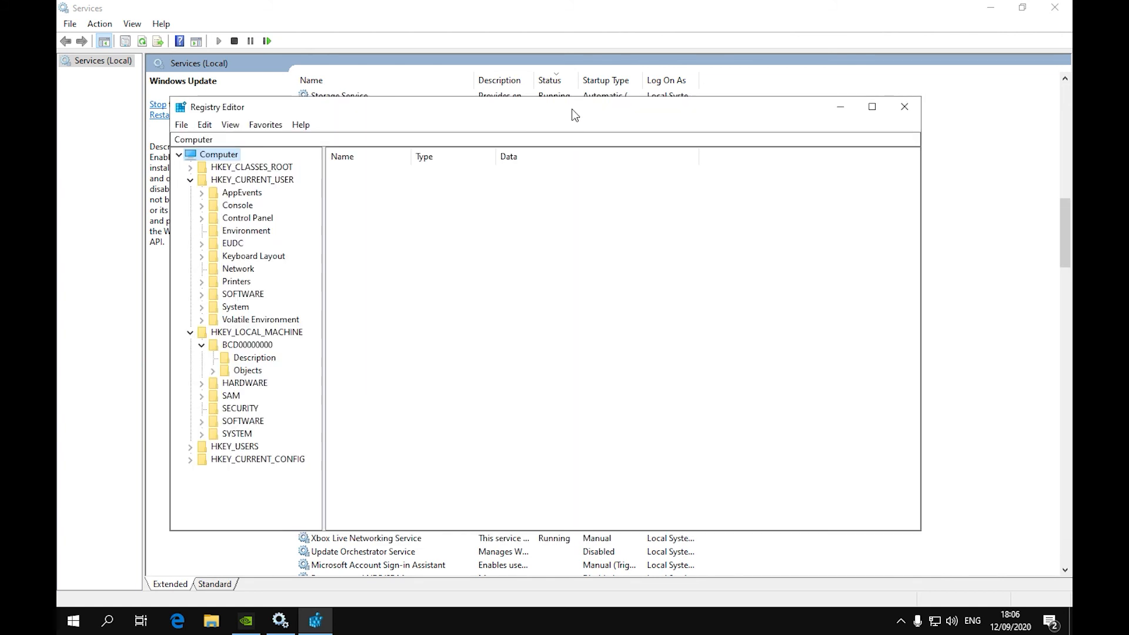
{"action": "right_click", "coordinate": [573, 112]}
{"action": "left_click", "coordinate": [620, 206]}
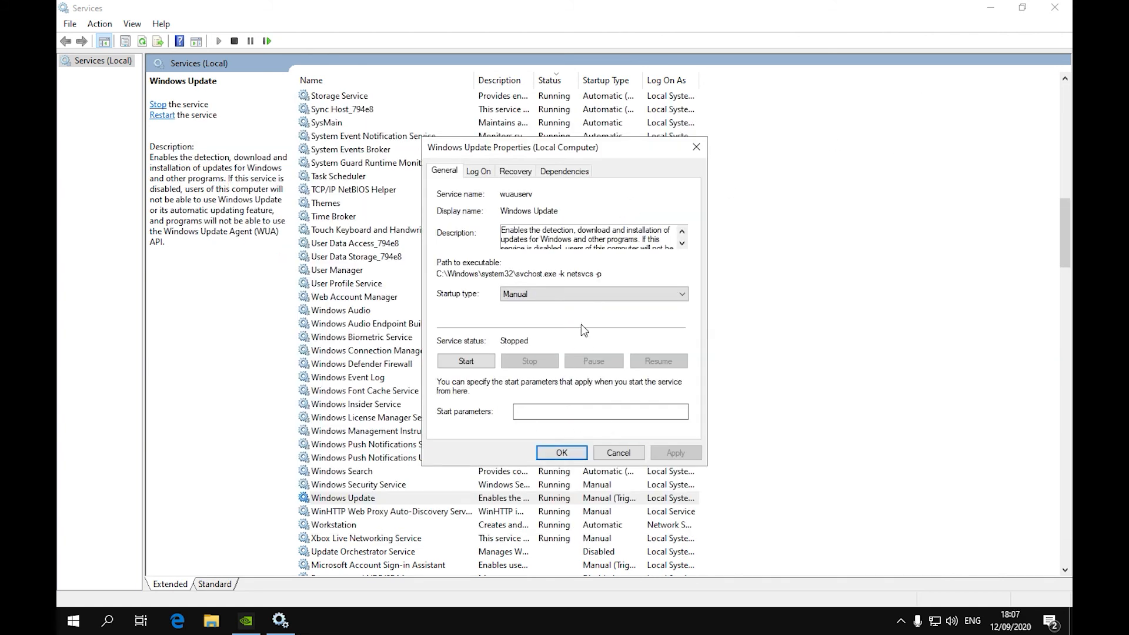
Review the Windows Update startup type options again and leave the service's properties without changes.
{"action": "left_click", "coordinate": [575, 294]}
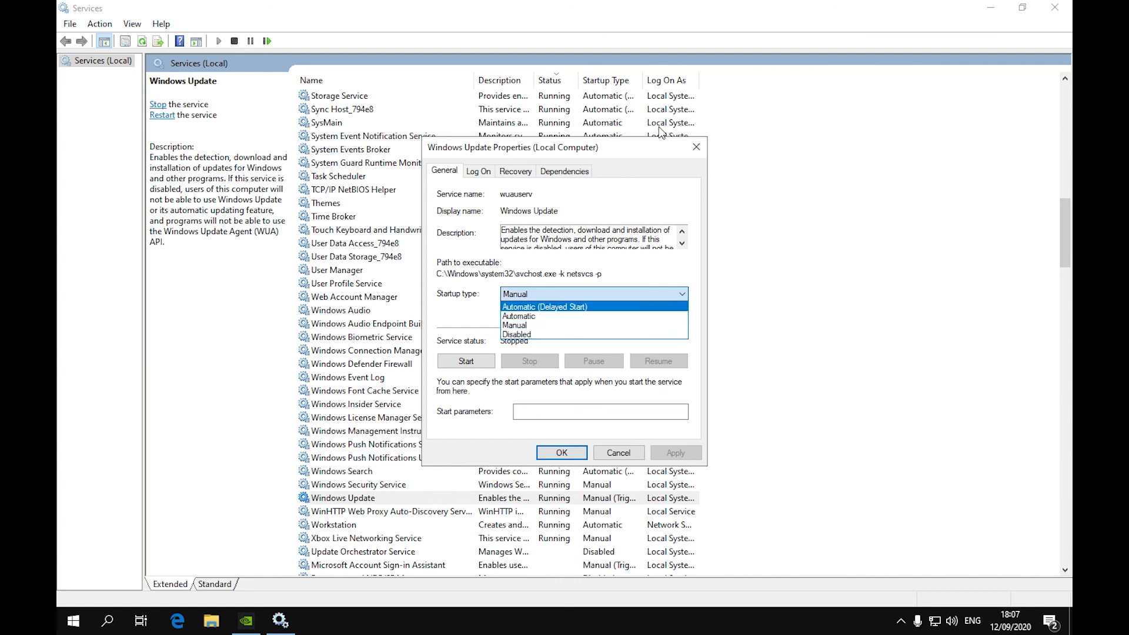
{"action": "left_click", "coordinate": [551, 264]}
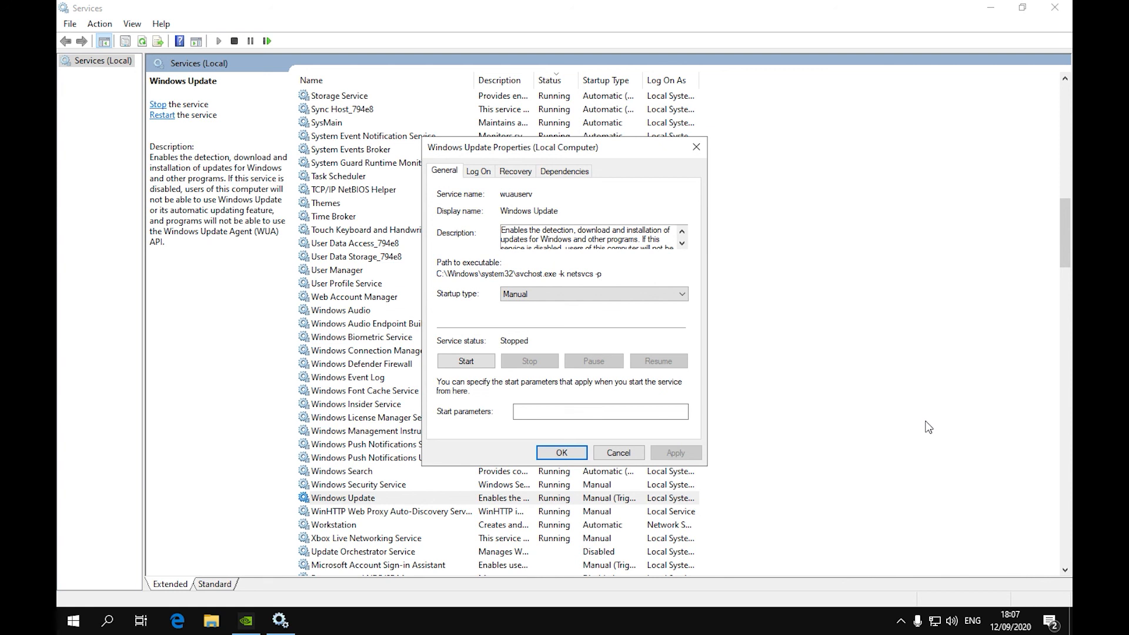
{"action": "left_click", "coordinate": [524, 294]}
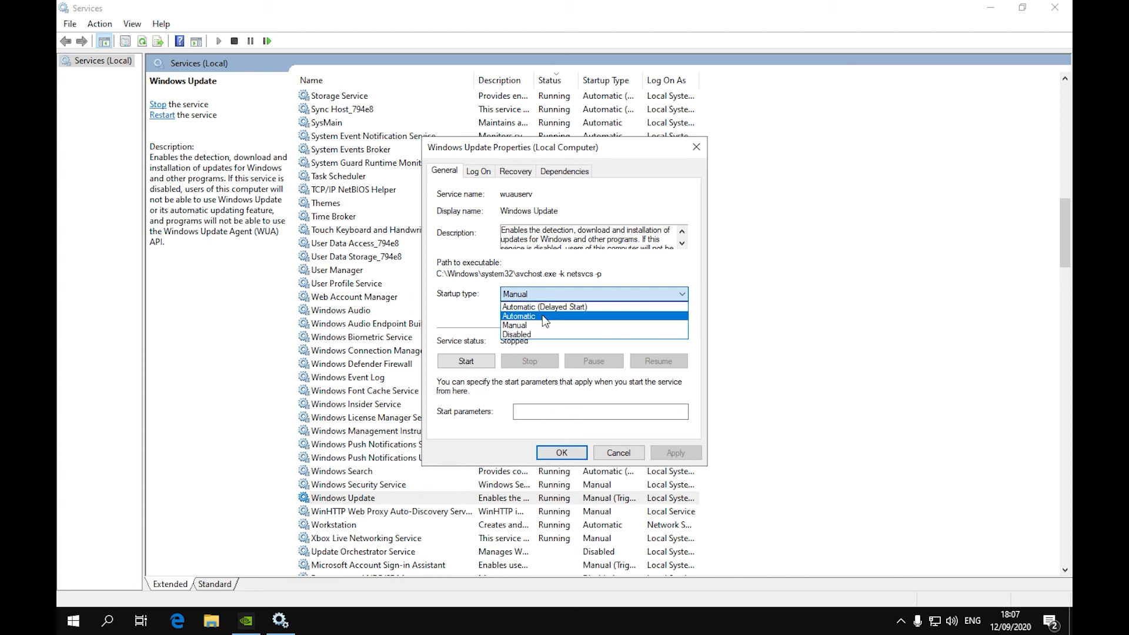
{"action": "left_click", "coordinate": [464, 342]}
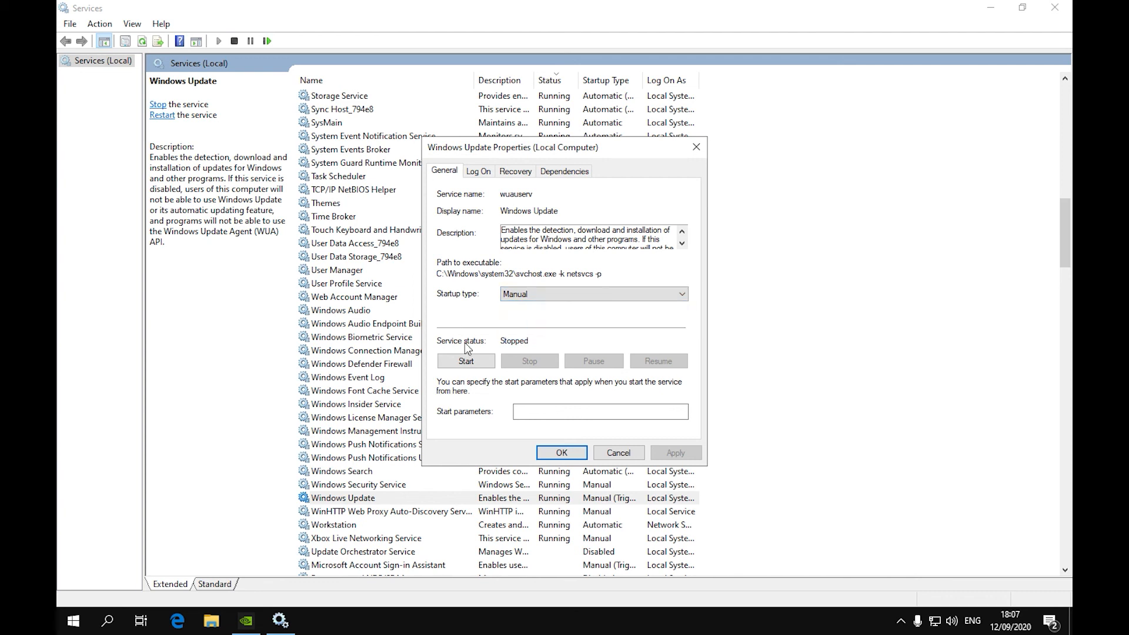
{"action": "left_click", "coordinate": [605, 453]}
Close the Services console and open File Explorer.
{"action": "left_click", "coordinate": [1055, 8]}
{"action": "left_click", "coordinate": [211, 621]}
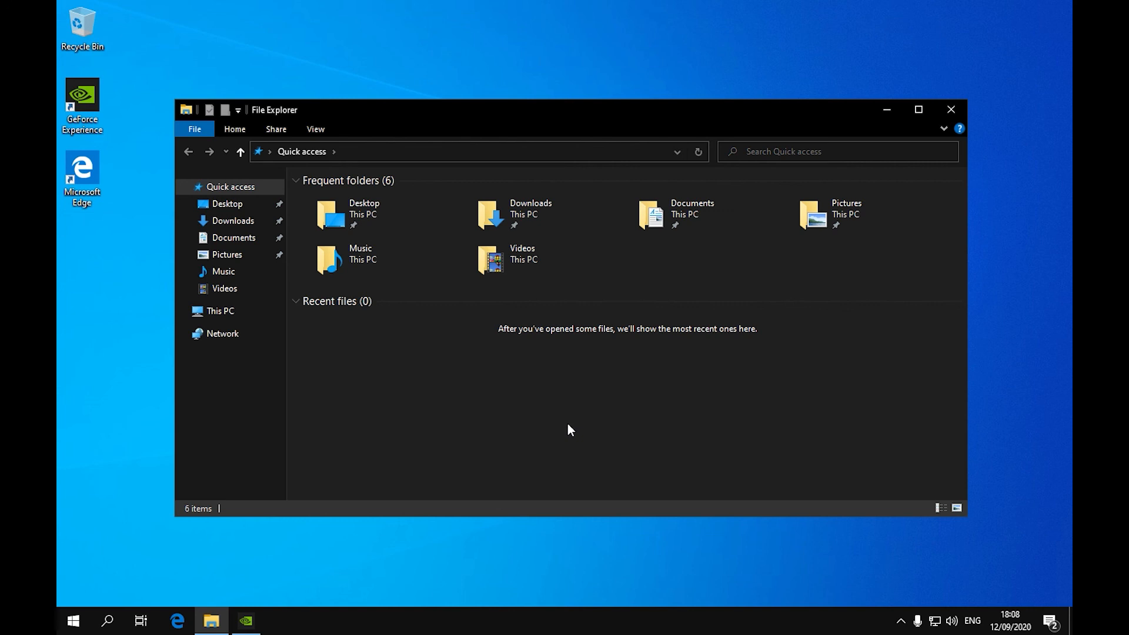
Check the CPU, GPU and memory usage in Task Manager's performance view, and close Task Manager.
{"action": "key", "text": "ctrl+shift+Escape"}
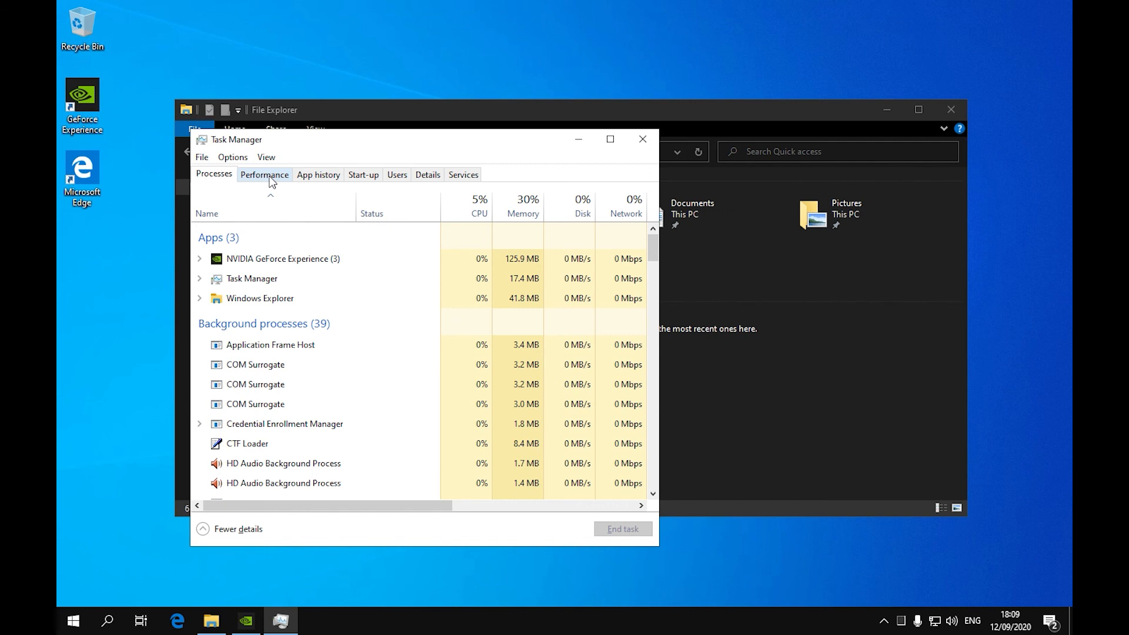
{"action": "left_click", "coordinate": [272, 176]}
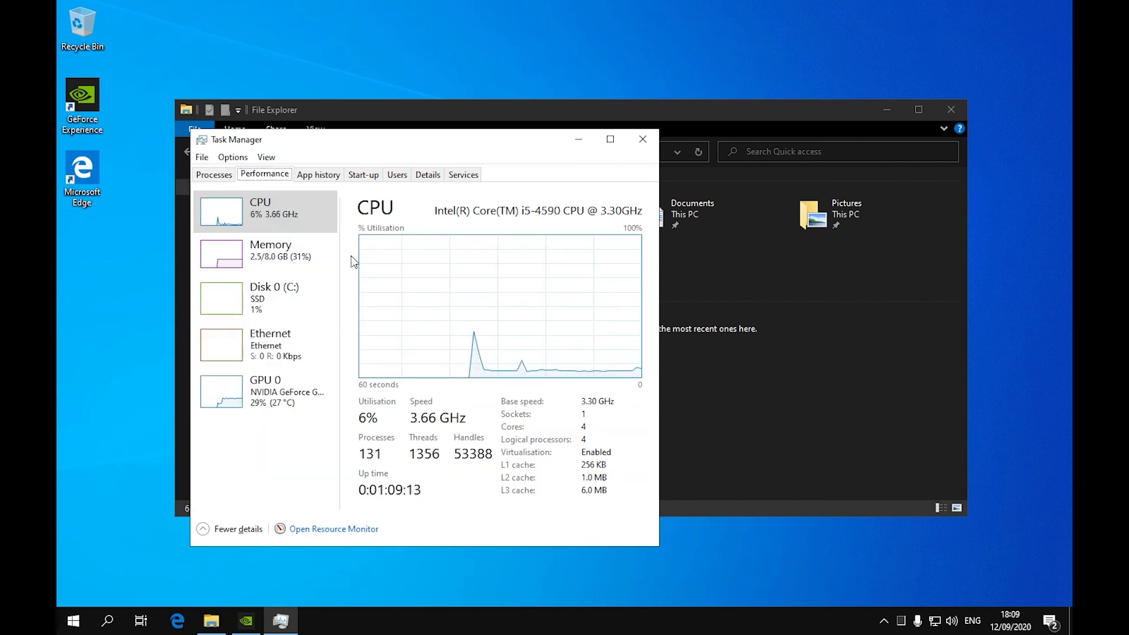
{"action": "left_click", "coordinate": [292, 254]}
{"action": "left_click", "coordinate": [275, 417]}
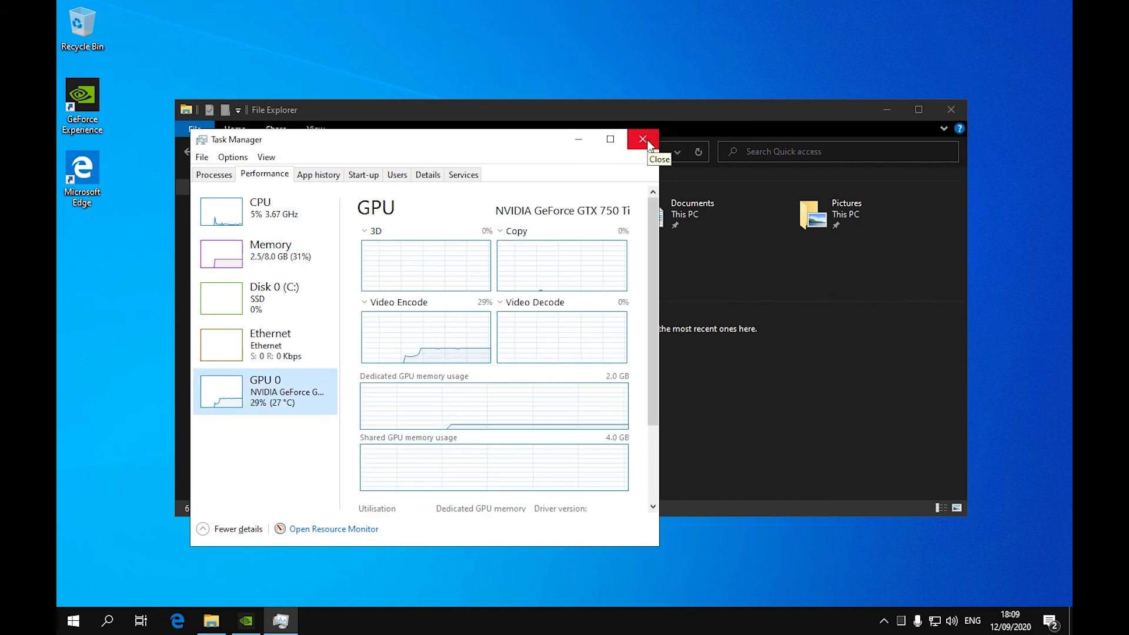
{"action": "left_click", "coordinate": [214, 175]}
{"action": "left_click", "coordinate": [272, 180]}
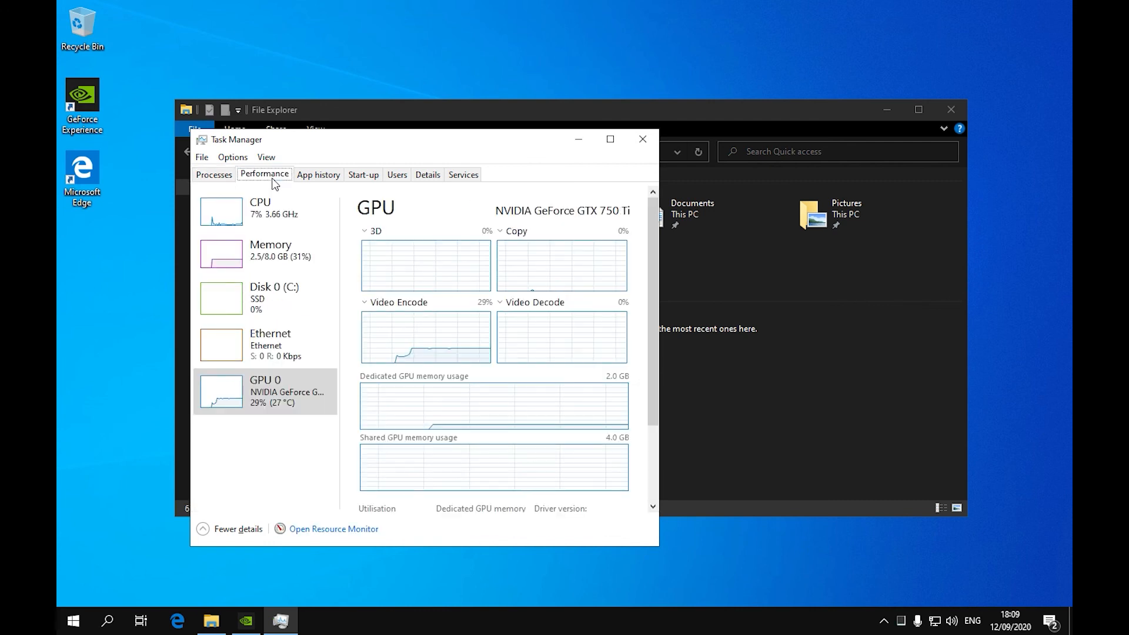
{"action": "left_click", "coordinate": [304, 257]}
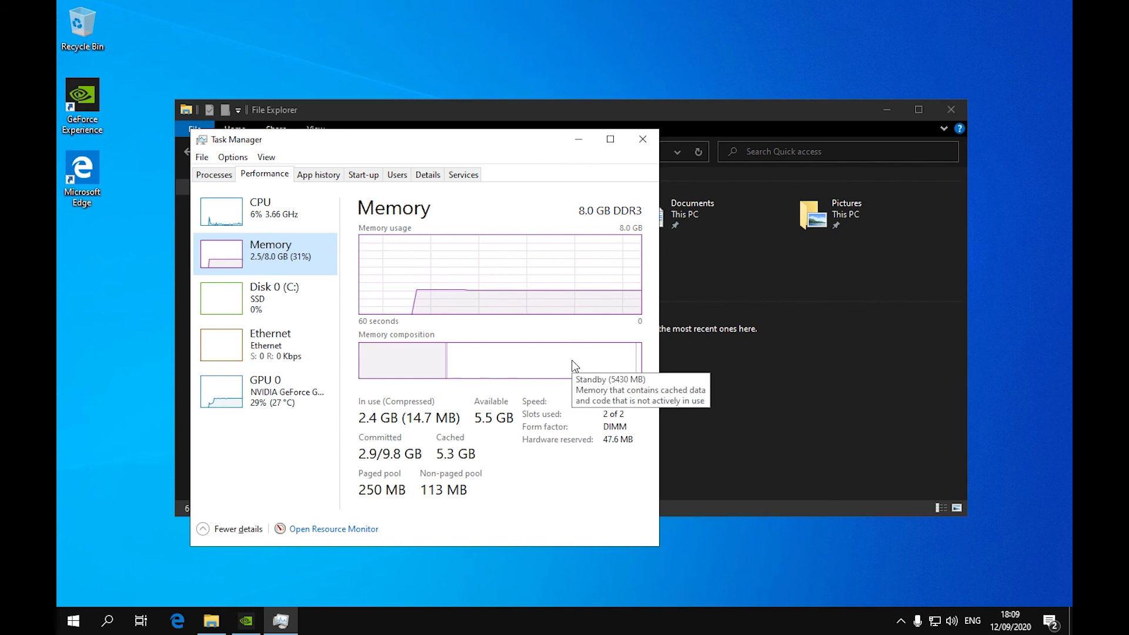
{"action": "left_click", "coordinate": [643, 141]}
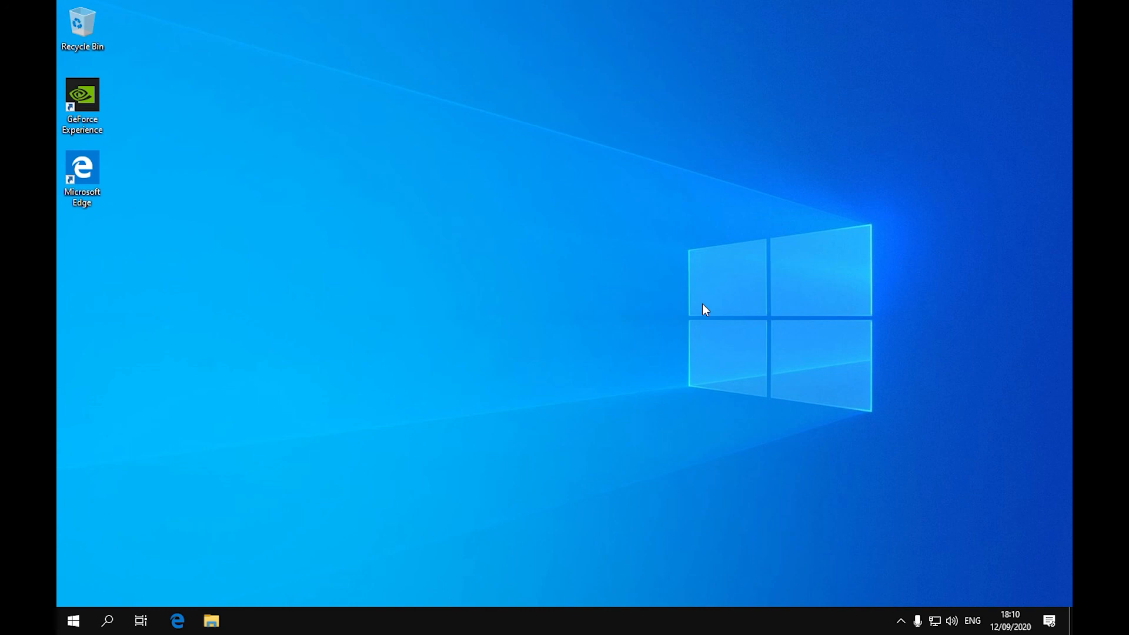
Open Task Manager again from the cleared desktop and examine the memory usage in the performance view.
{"action": "key", "text": "ctrl+shift+Escape"}
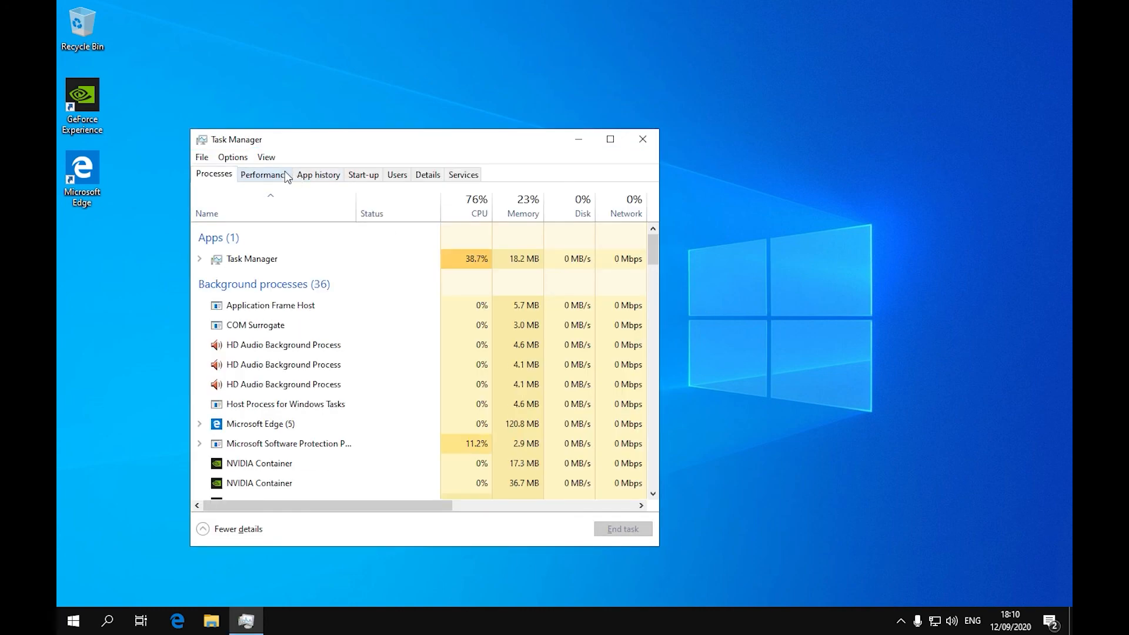
{"action": "left_click", "coordinate": [285, 173]}
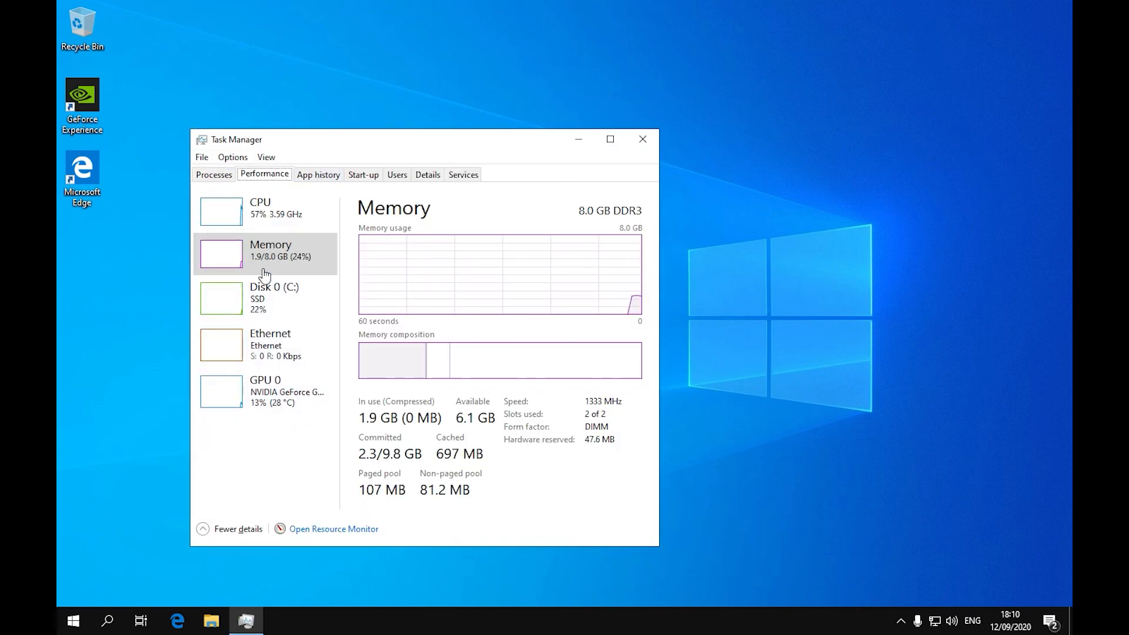